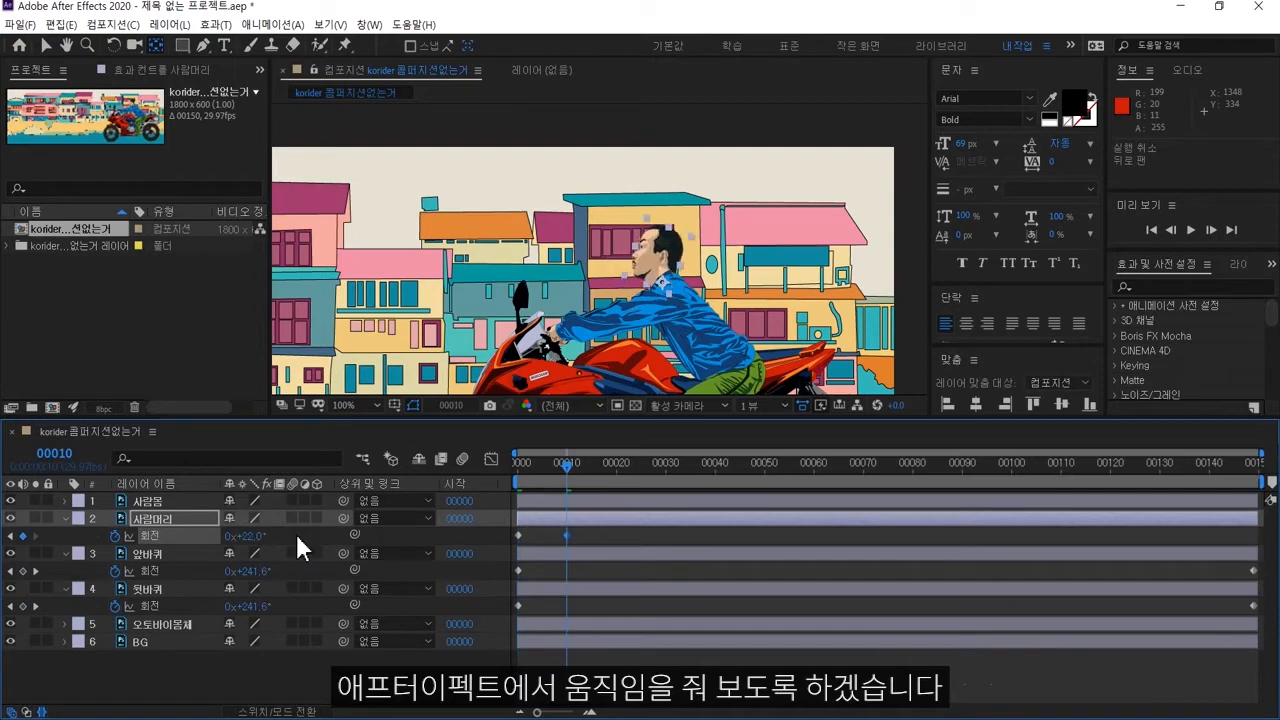
Step: Copy the 사람머리 layer's two rotation keyframes and paste them ten frames further along the timeline
key(v)
drag(600, 541, 506, 545)
key(shift+Page_Down)
key(ctrl+c)
key(ctrl+v)
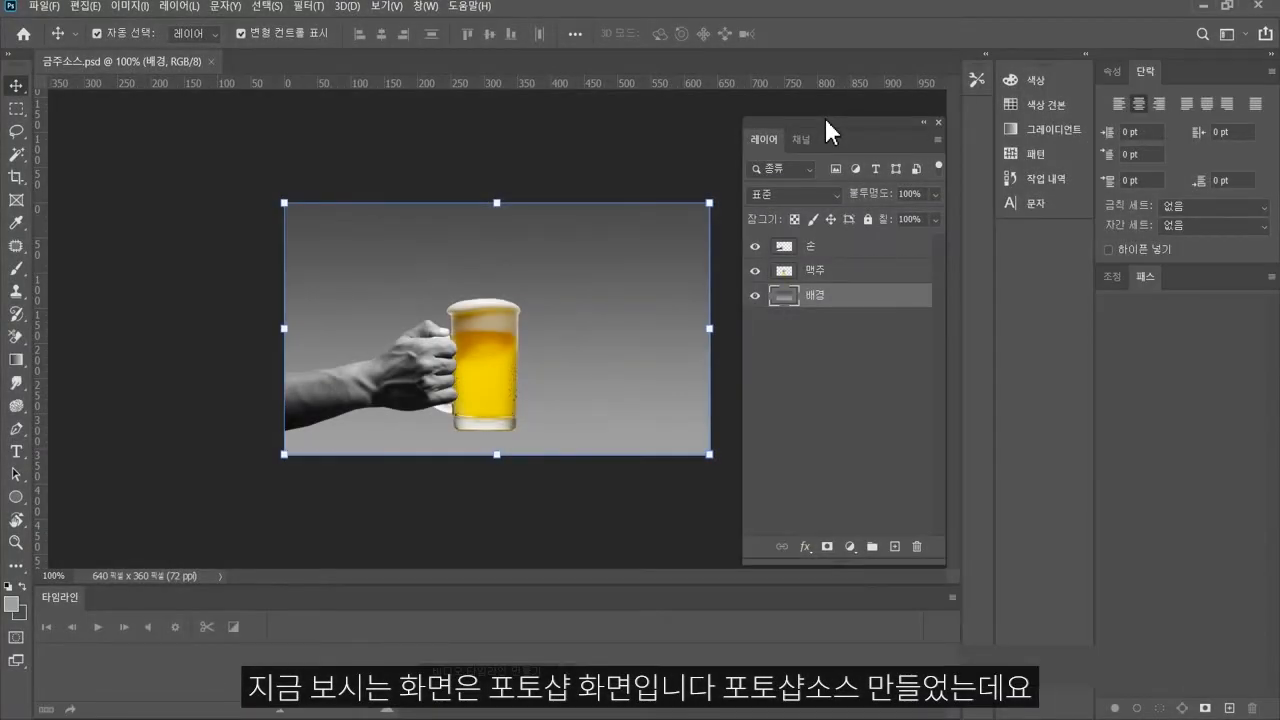
Step: Hide and show the 손, 맥주 and 배경 layers one at a time to check what each contains
click(756, 247)
click(756, 247)
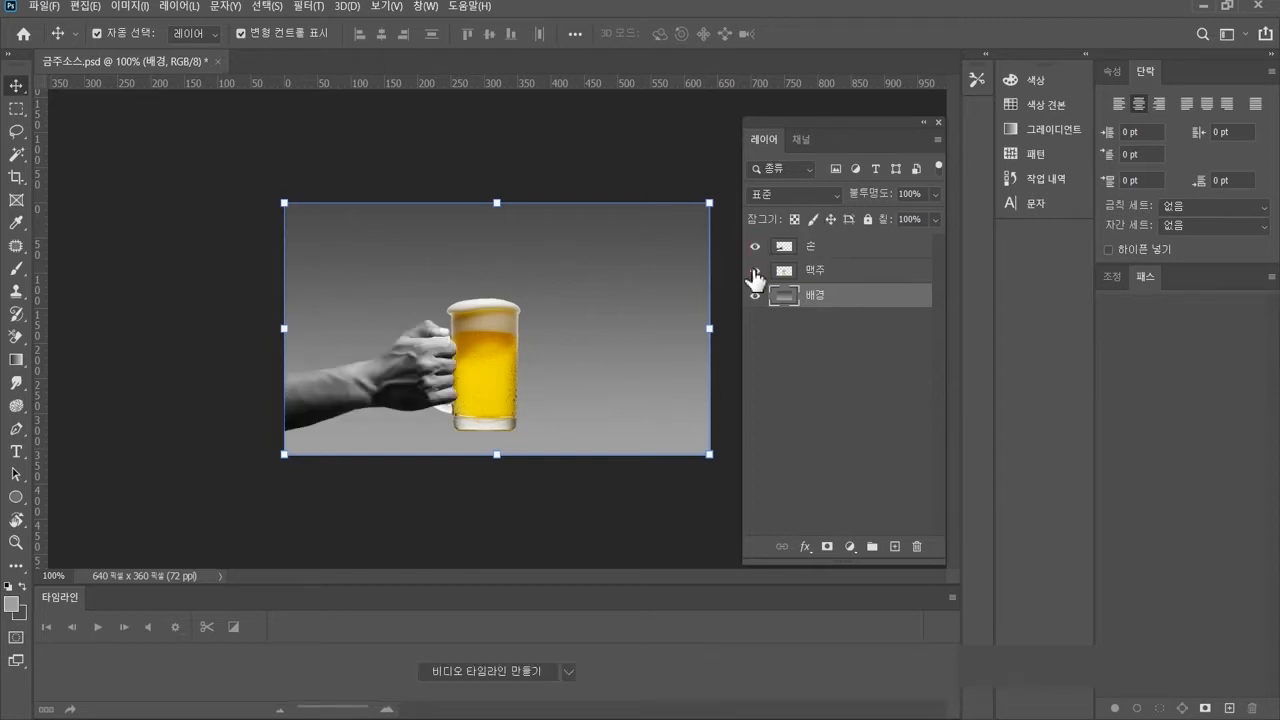
click(756, 270)
click(756, 271)
click(752, 296)
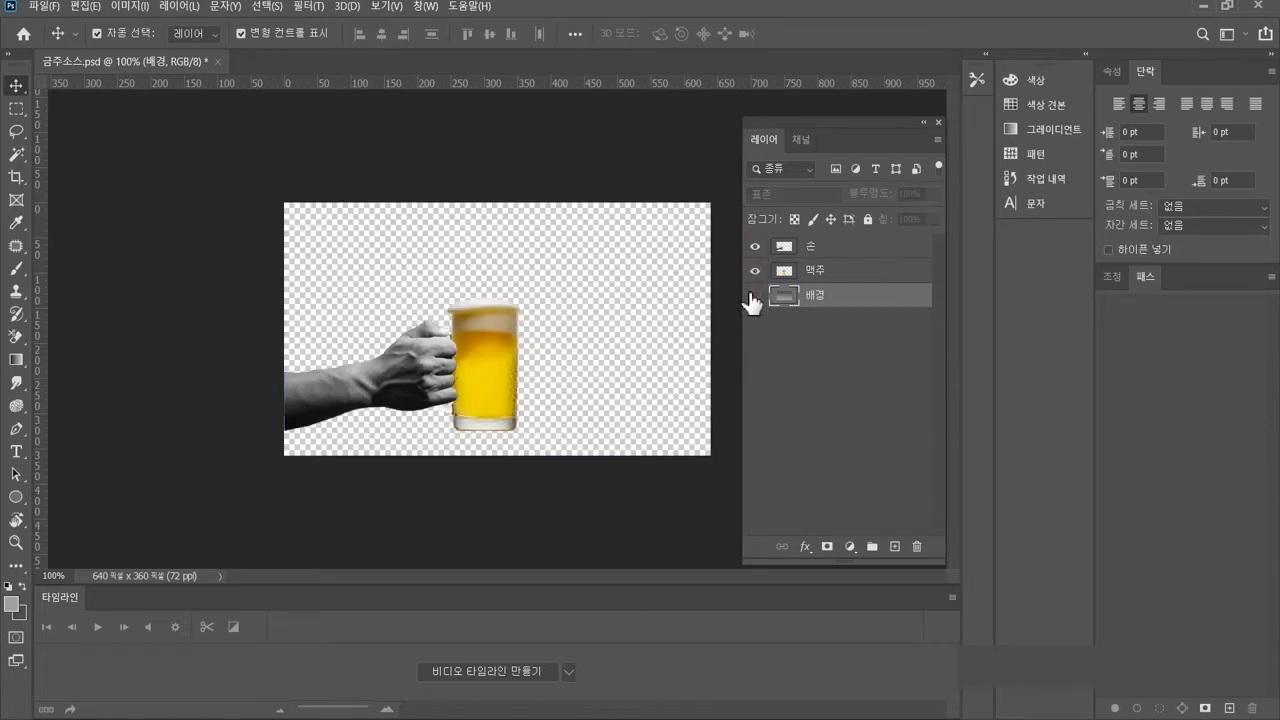
click(755, 296)
Step: Select the 맥주, 배경 and 손 layers in turn to examine how the hand and beer mug are separated
click(827, 271)
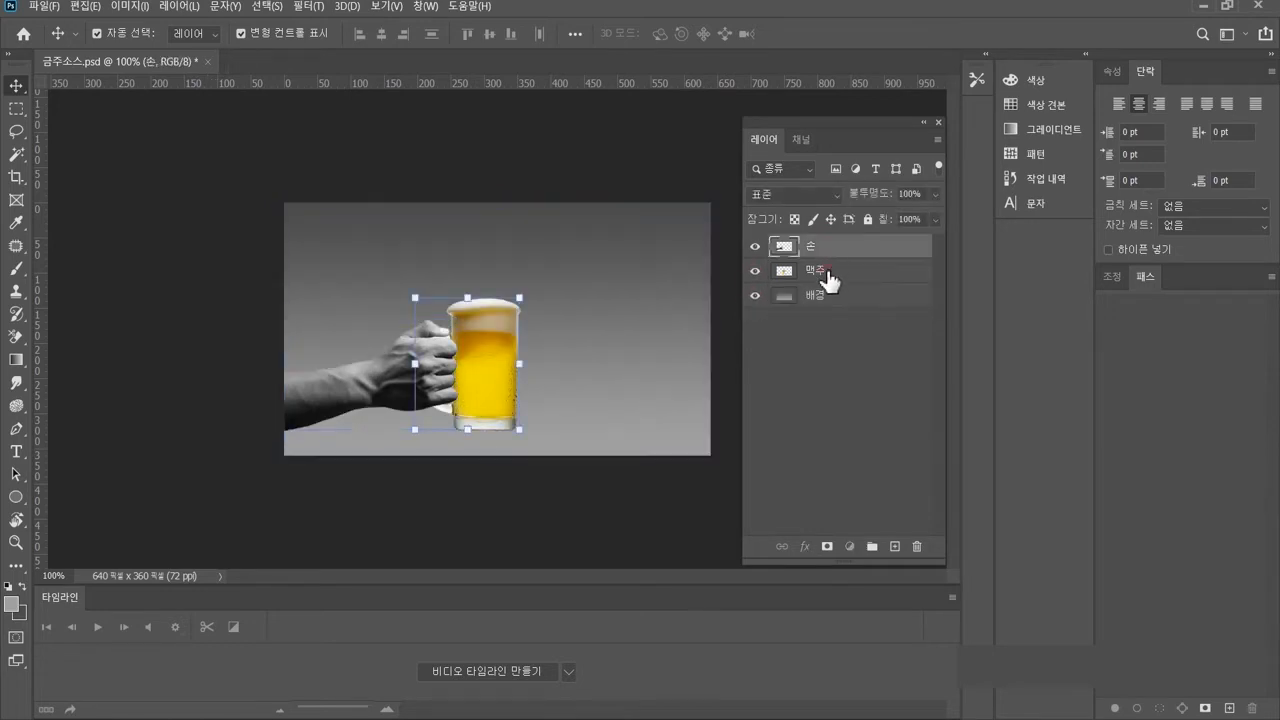
click(823, 298)
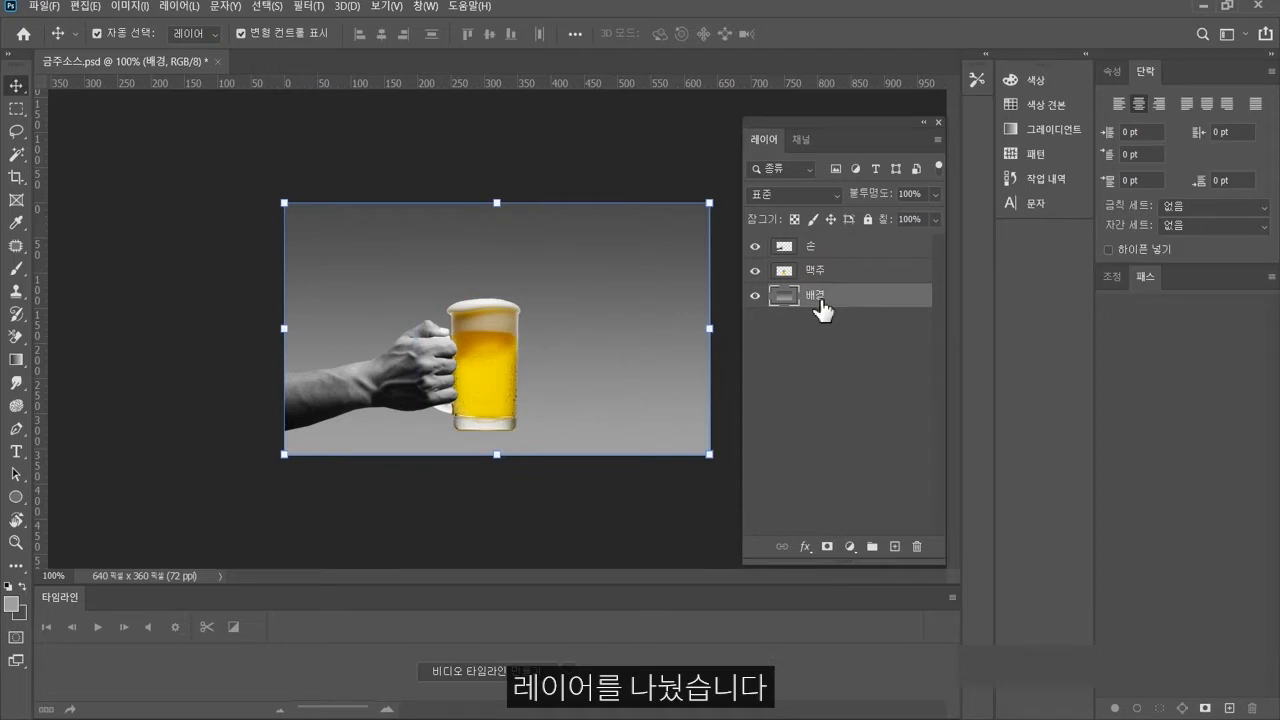
click(838, 249)
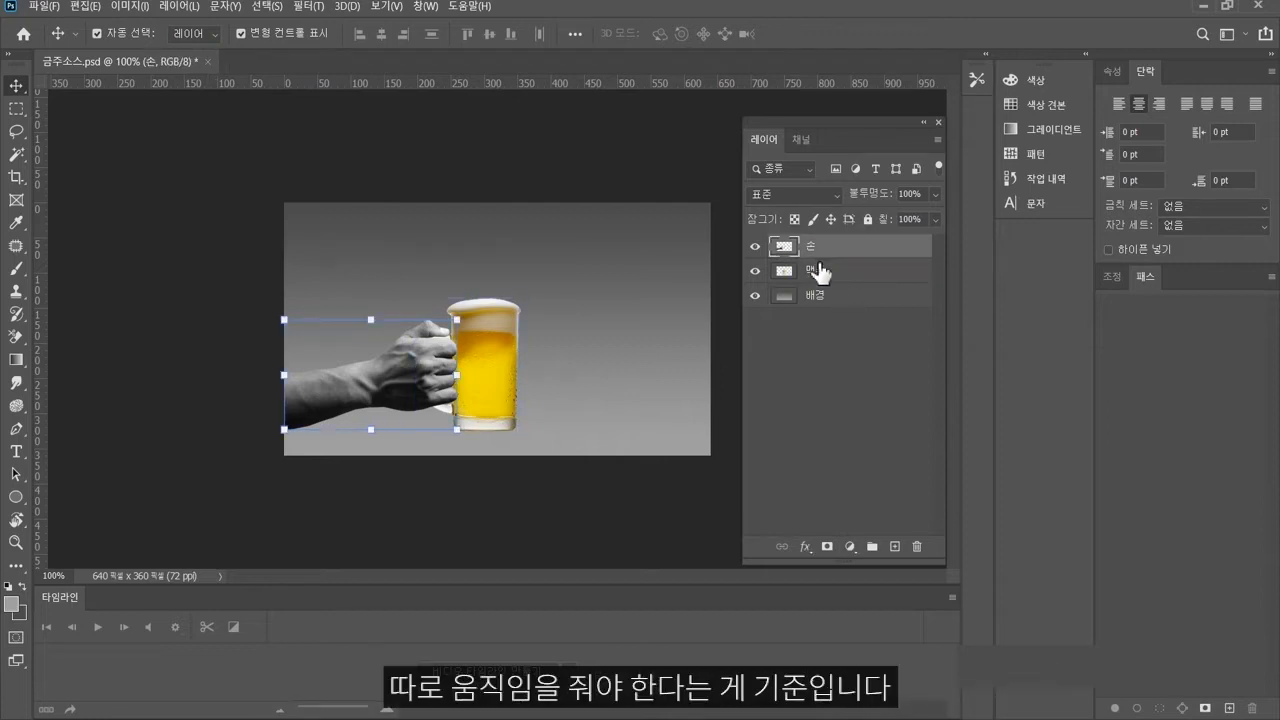
click(820, 272)
click(822, 252)
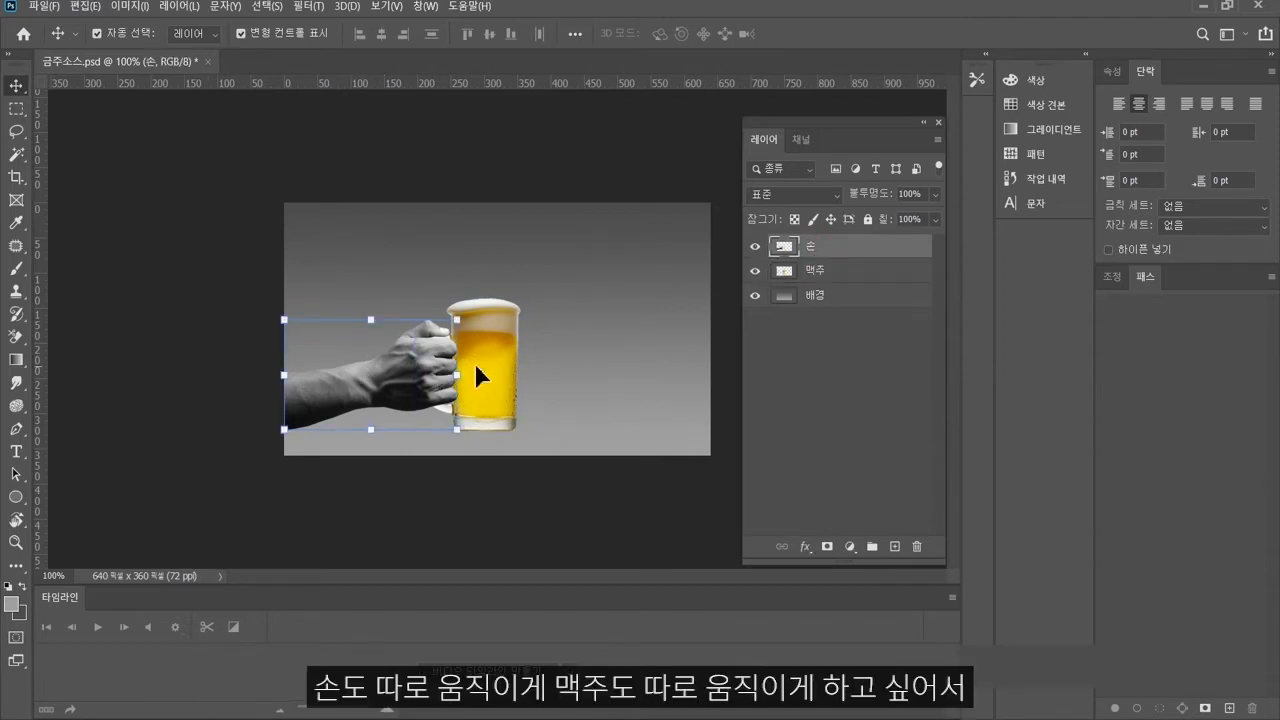
click(822, 270)
click(829, 247)
click(825, 271)
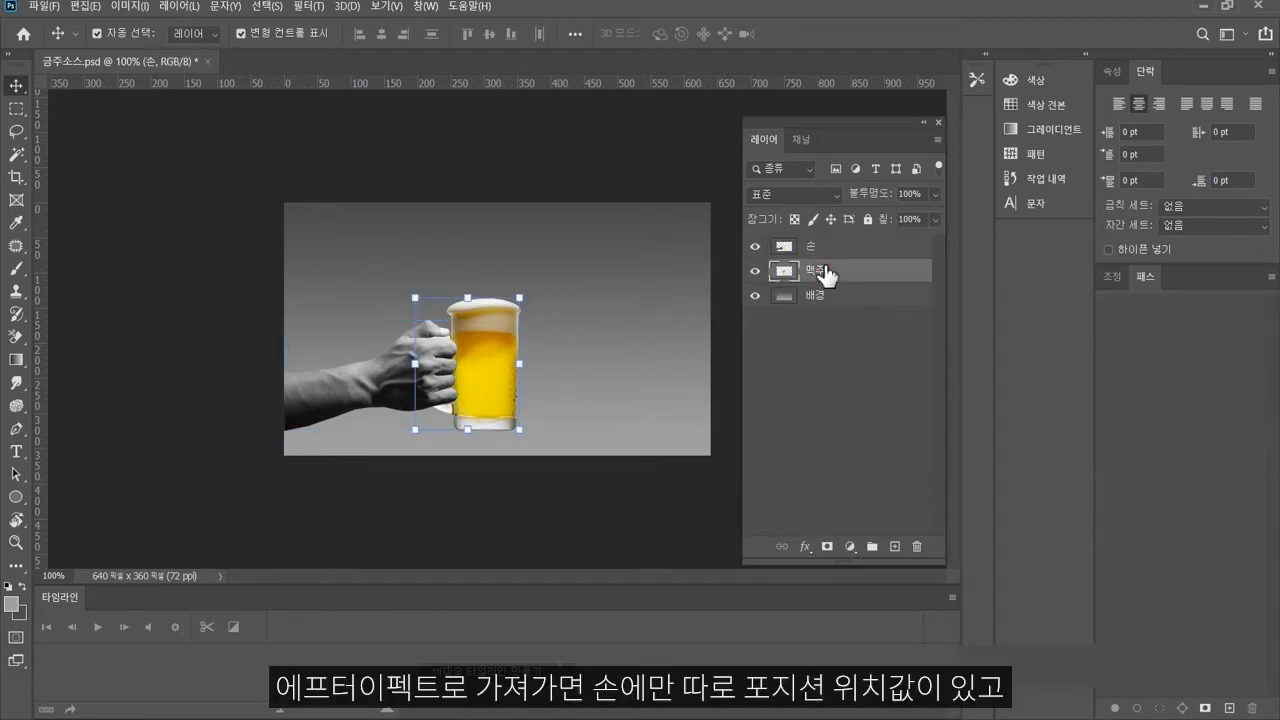
click(818, 252)
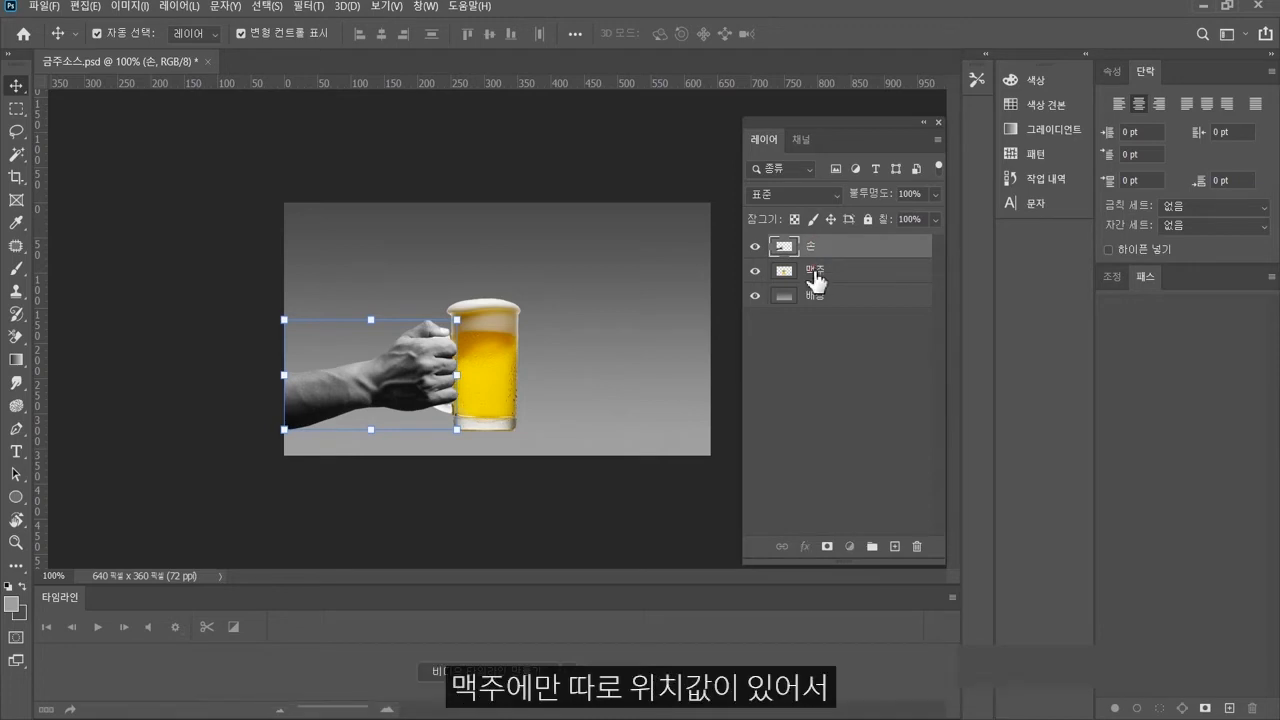
click(818, 274)
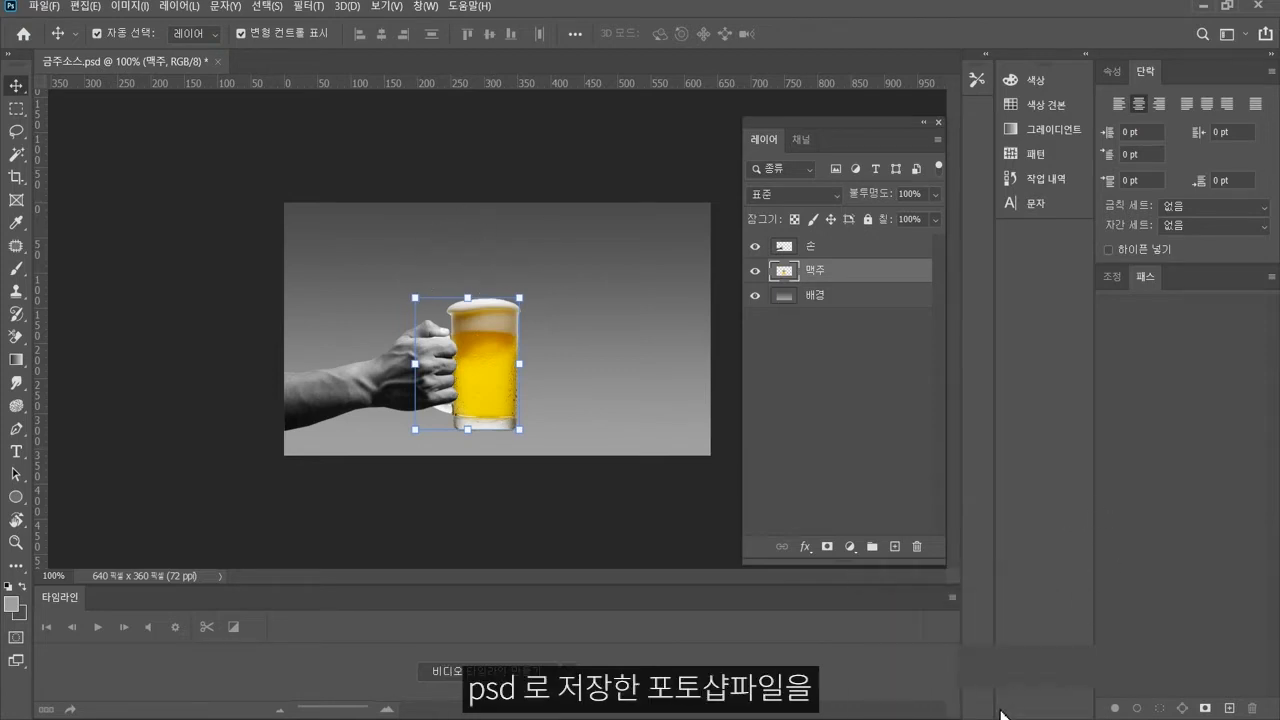
Step: Switch to After Effects and import 금주소스.psd as 컴포지션 - 레이어 크기 유지, with layer styles merged into footage
mouse_move(968, 718)
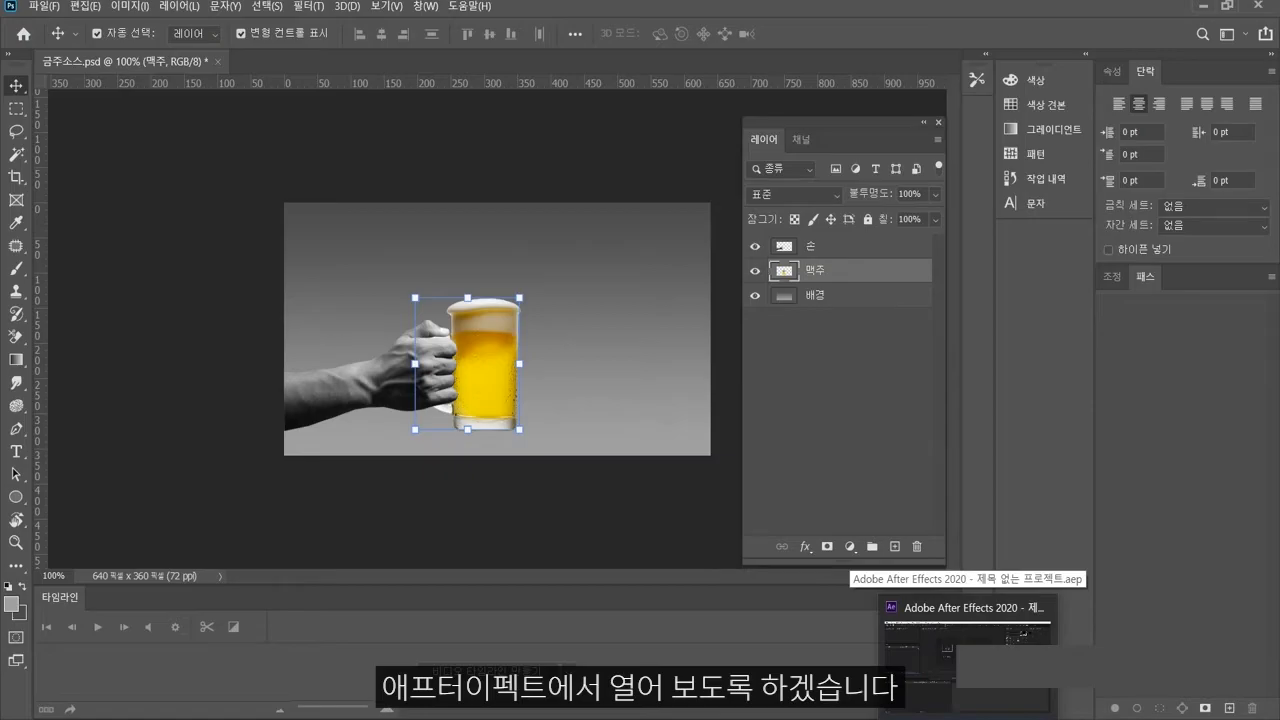
click(965, 650)
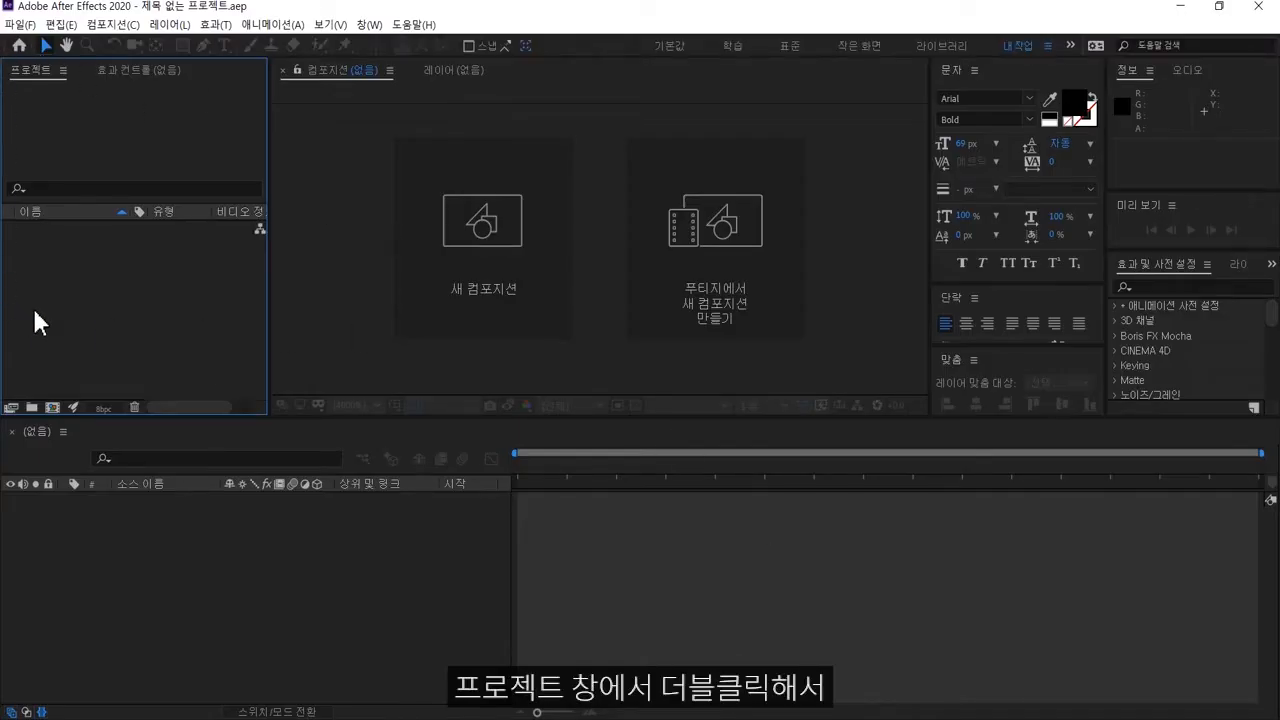
double_click(152, 318)
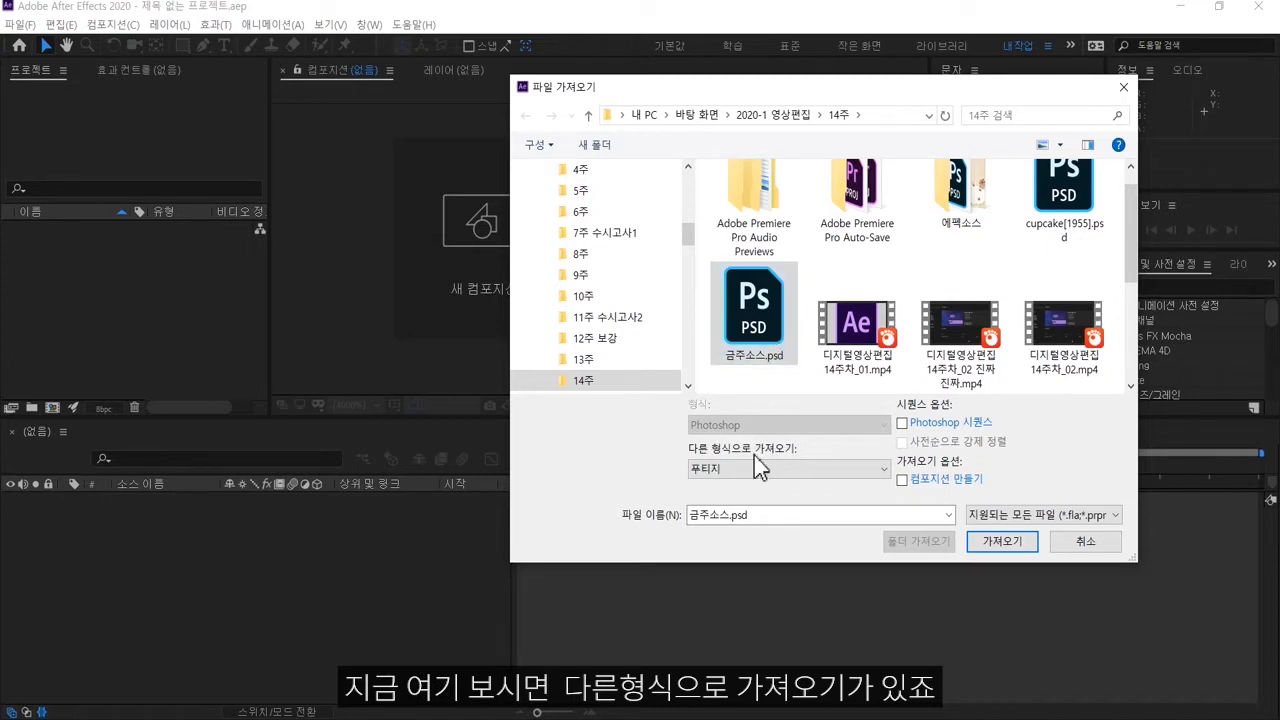
click(889, 472)
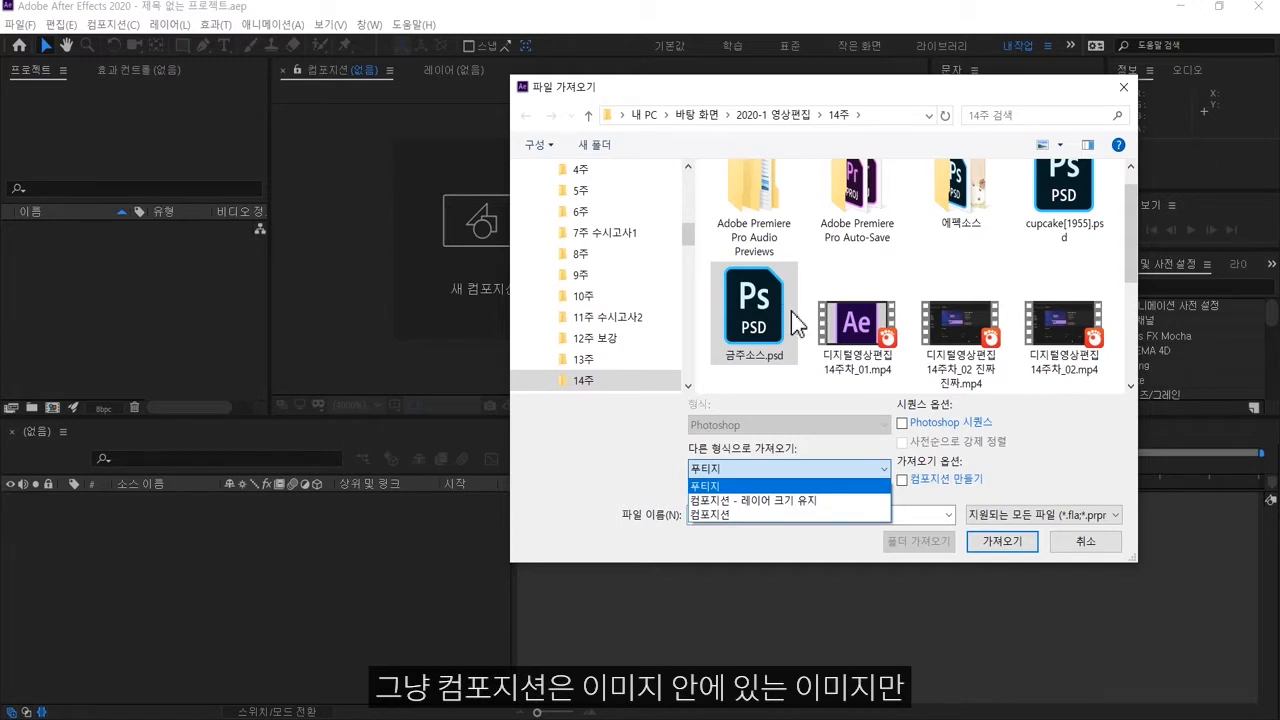
click(758, 501)
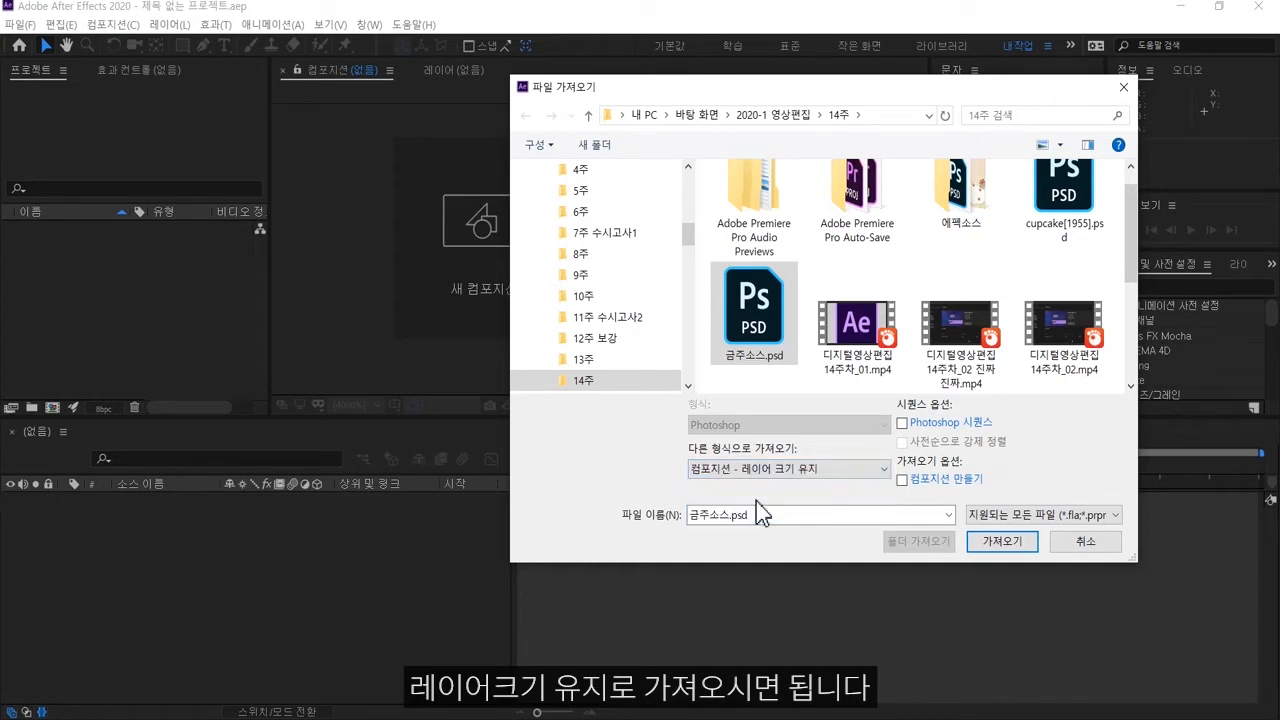
click(1003, 545)
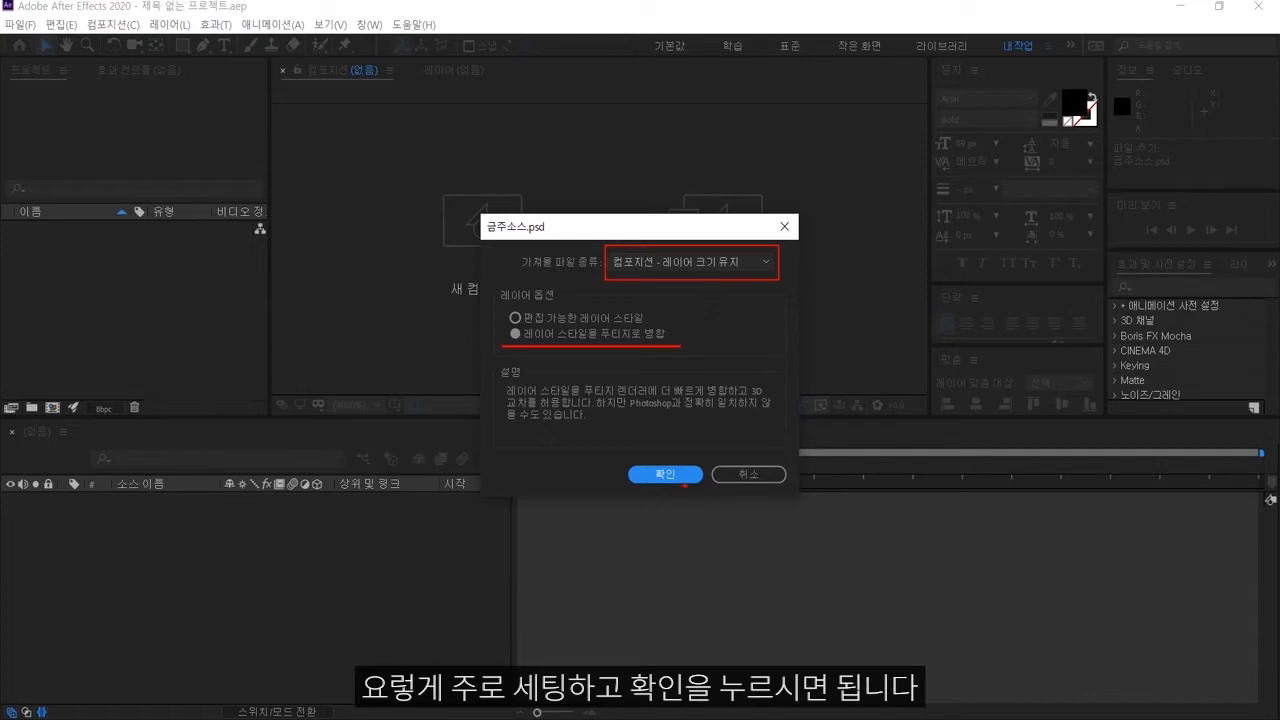
click(672, 477)
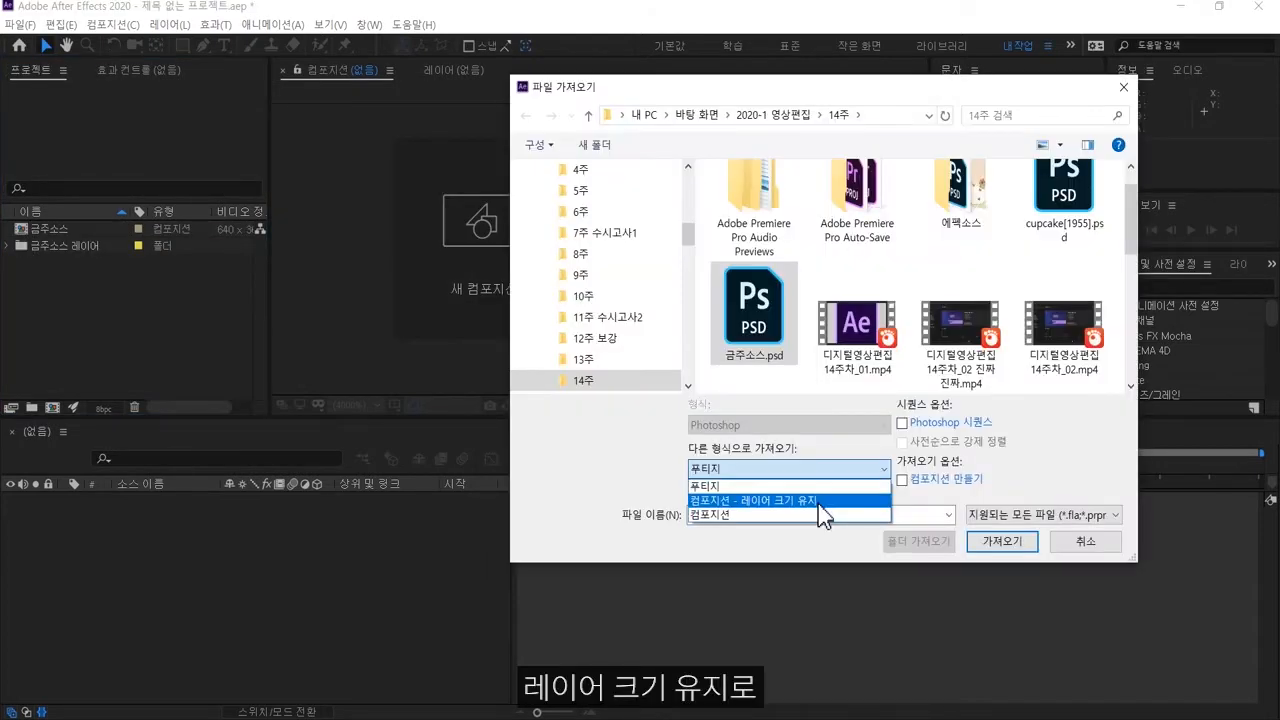
click(1057, 539)
click(1057, 539)
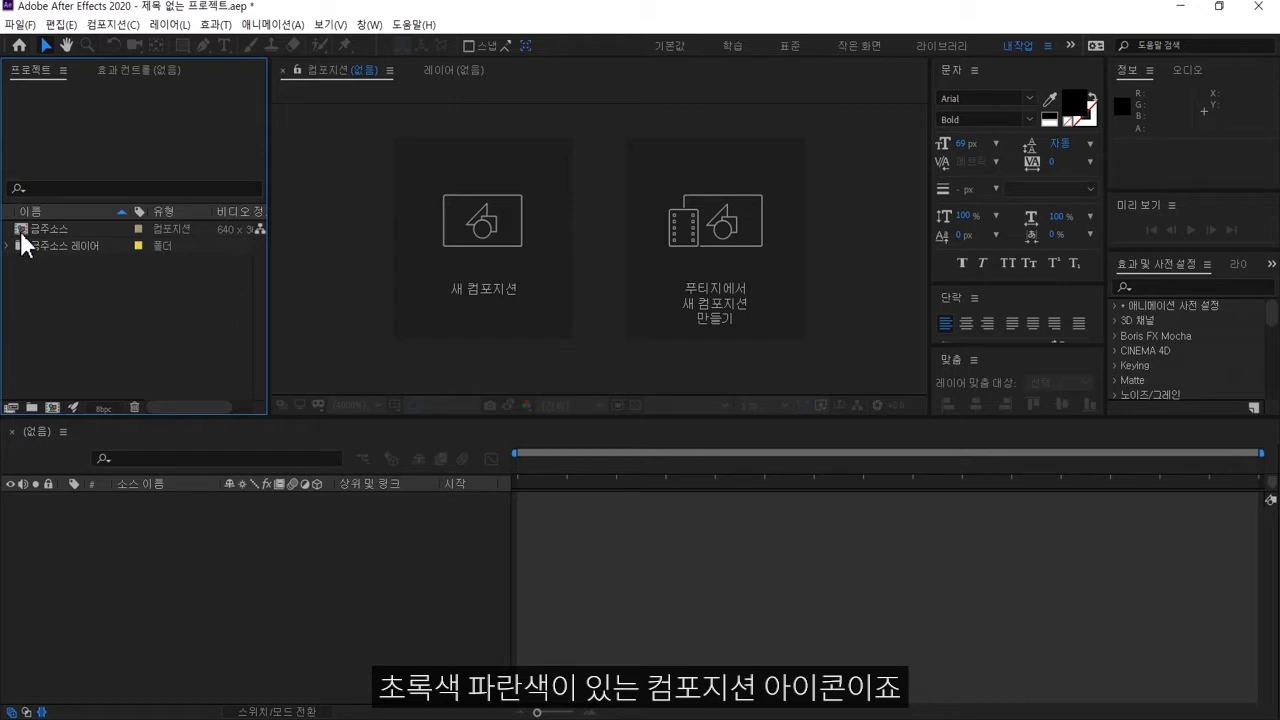
Step: Expand the 금주소스 레이어 folder and inspect its 맥주, 배경 and 손 PSD files
click(8, 248)
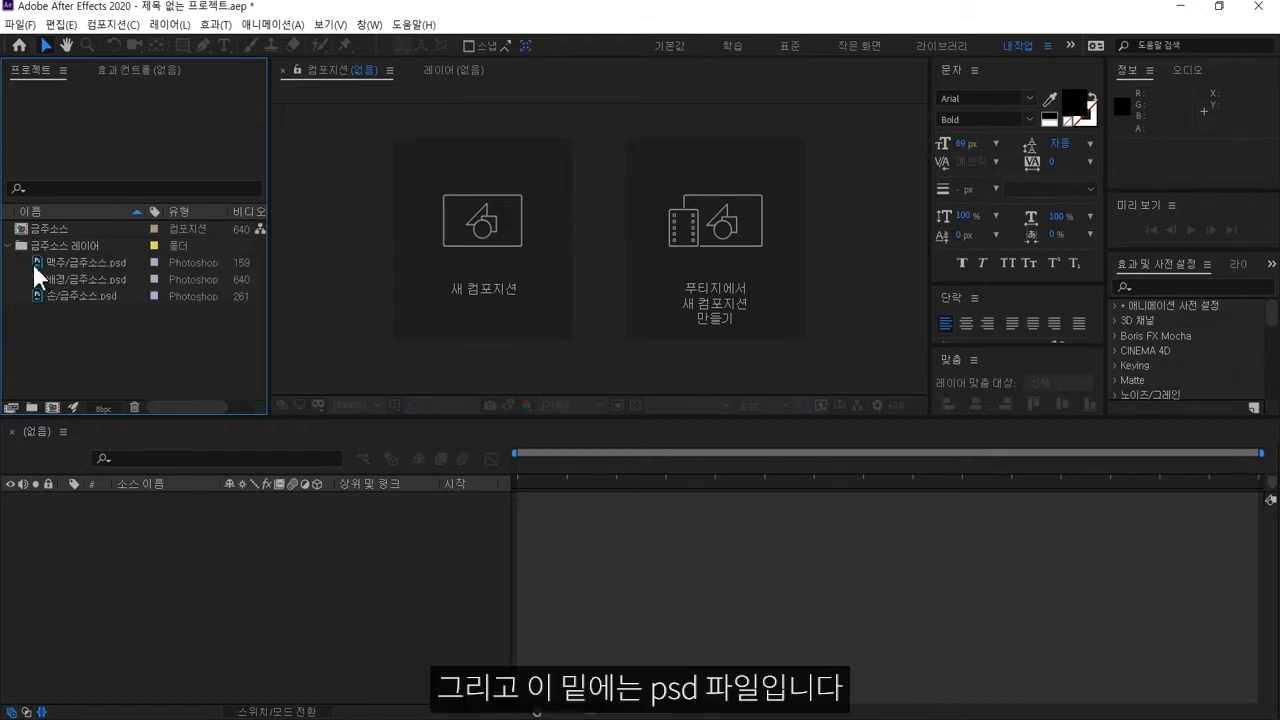
click(50, 263)
click(52, 282)
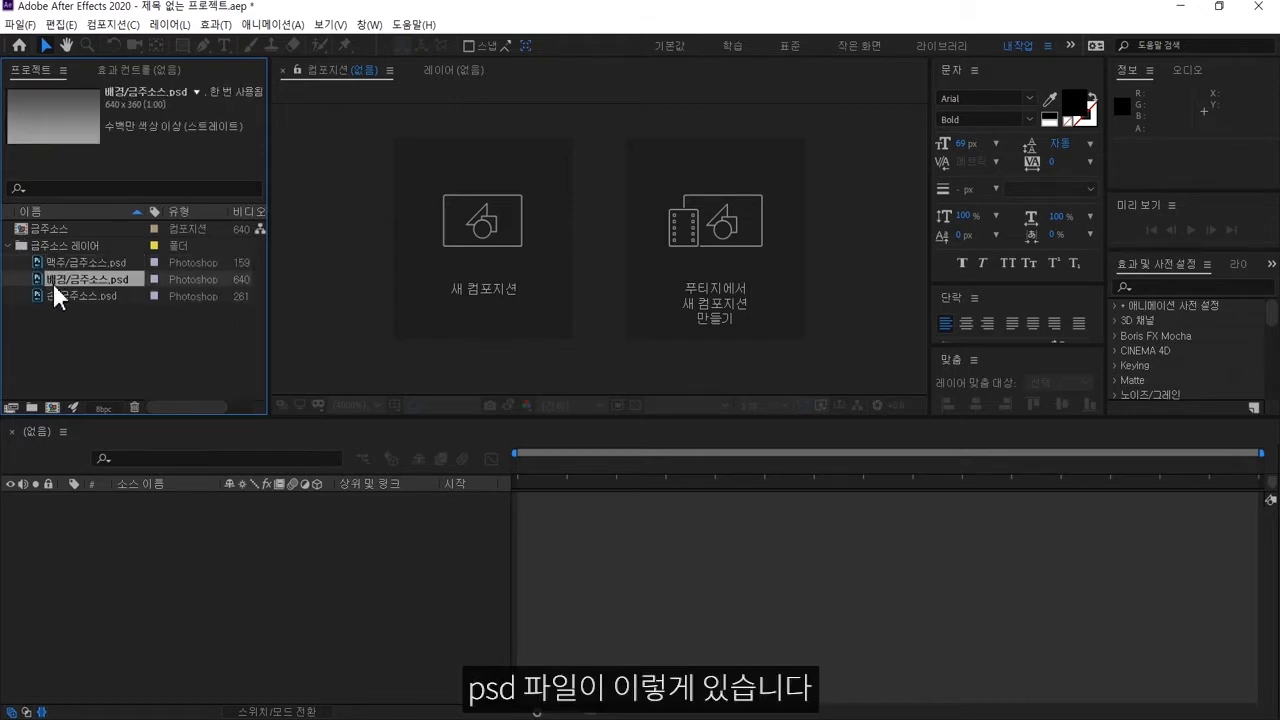
click(52, 297)
click(49, 311)
Step: Open the 금주소스 composition in the viewer and timeline
click(26, 230)
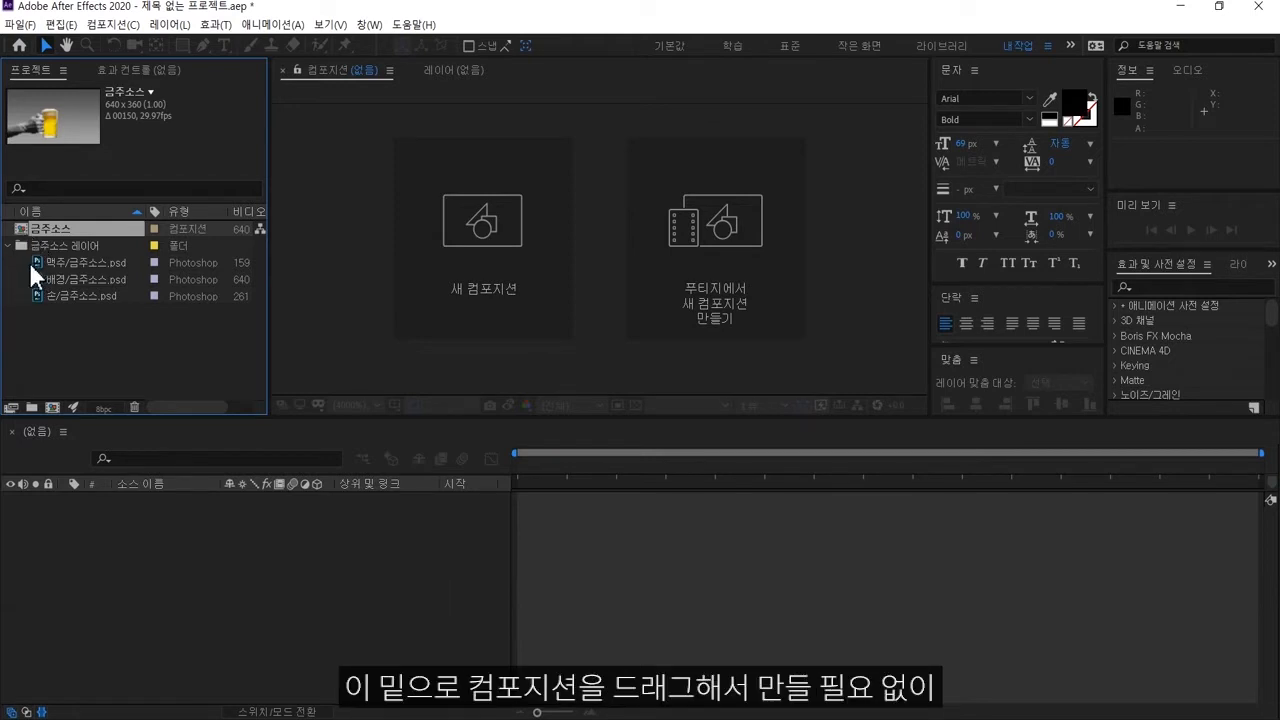
drag(30, 298, 42, 266)
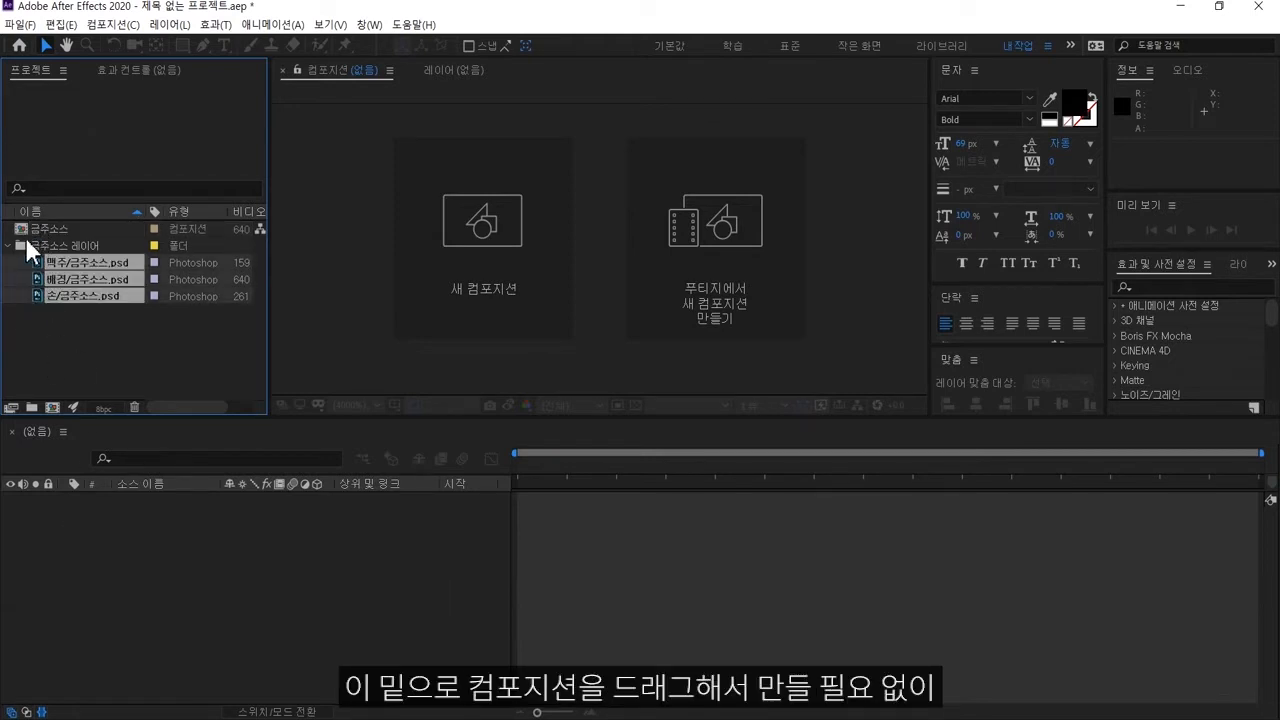
click(18, 232)
double_click(20, 230)
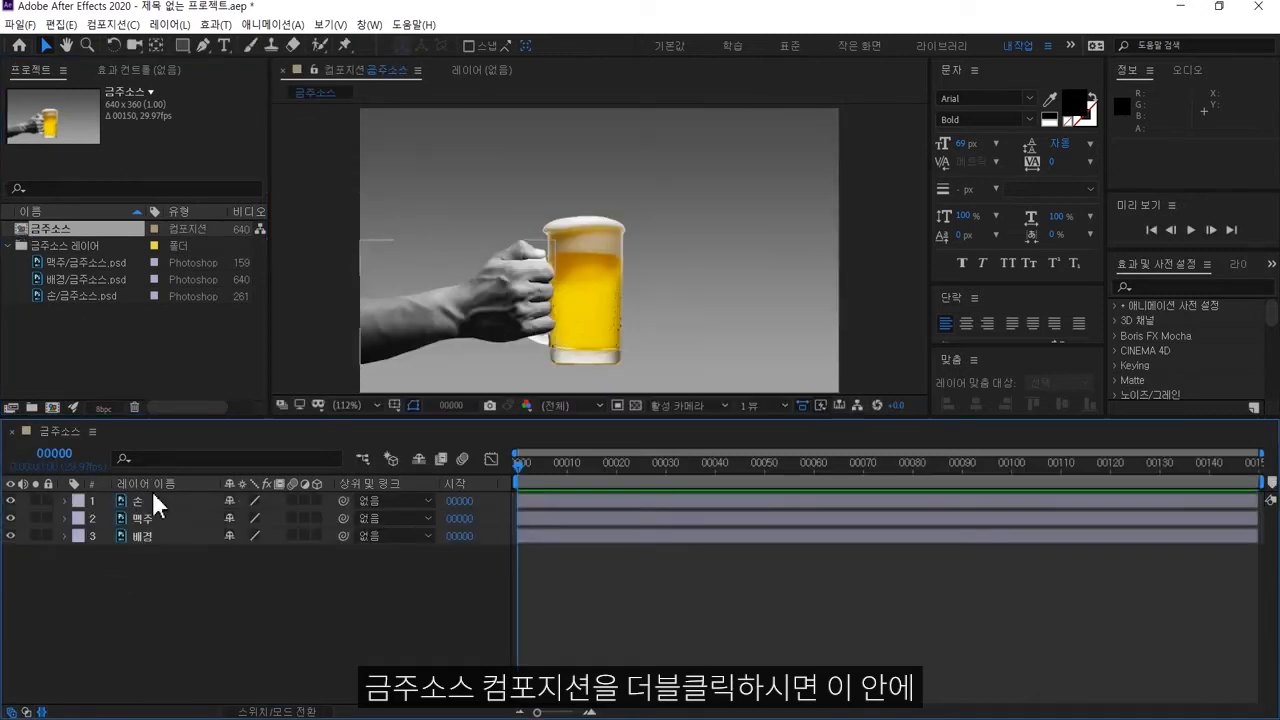
double_click(98, 366)
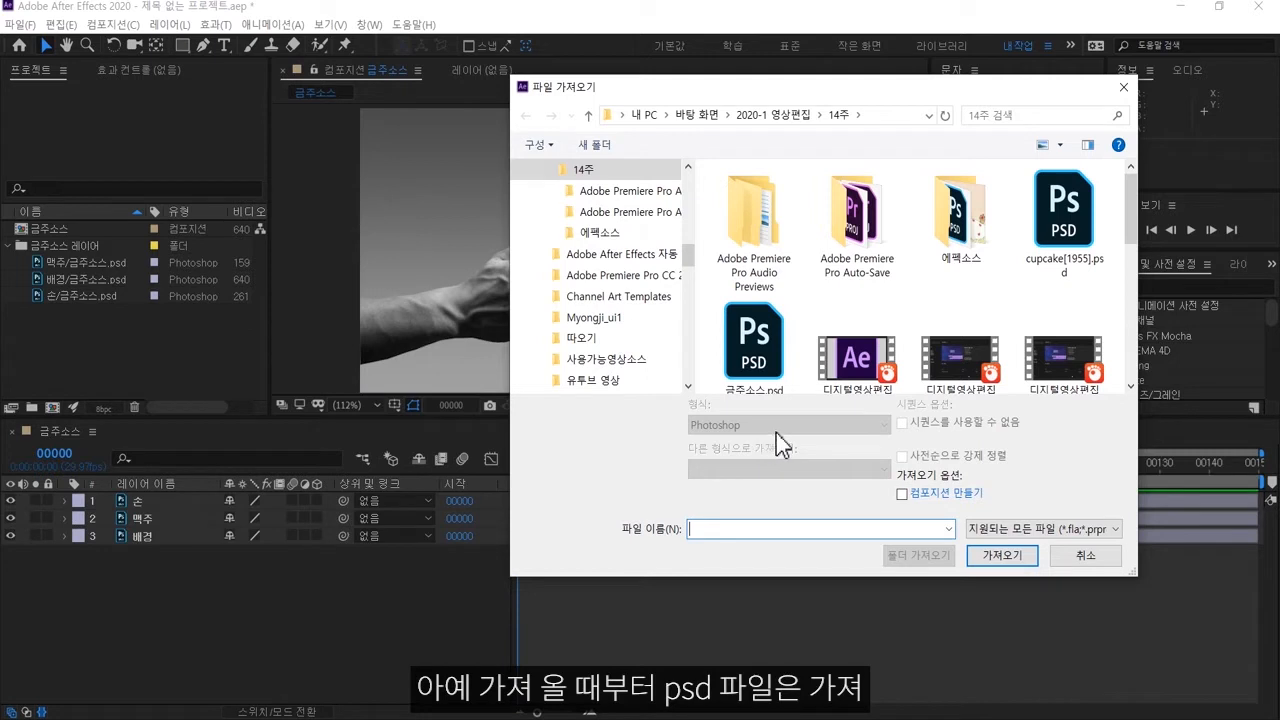
click(754, 340)
click(788, 469)
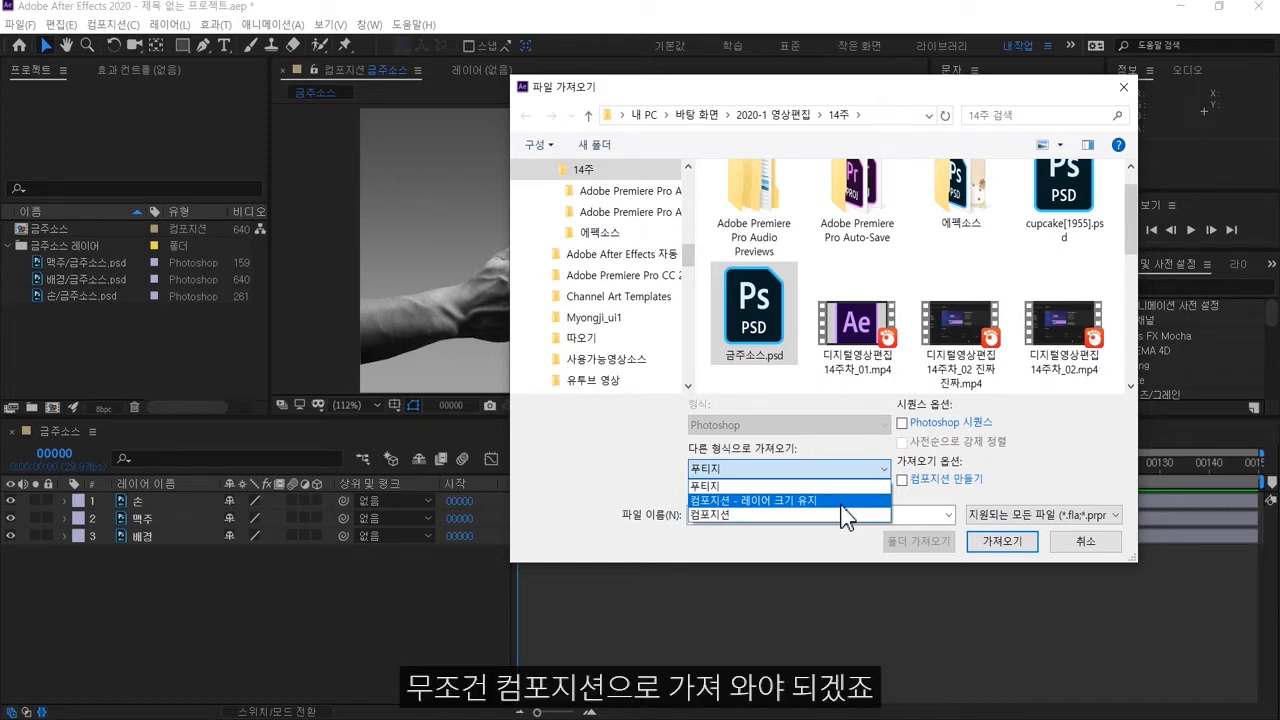
click(1079, 544)
drag(137, 568, 121, 511)
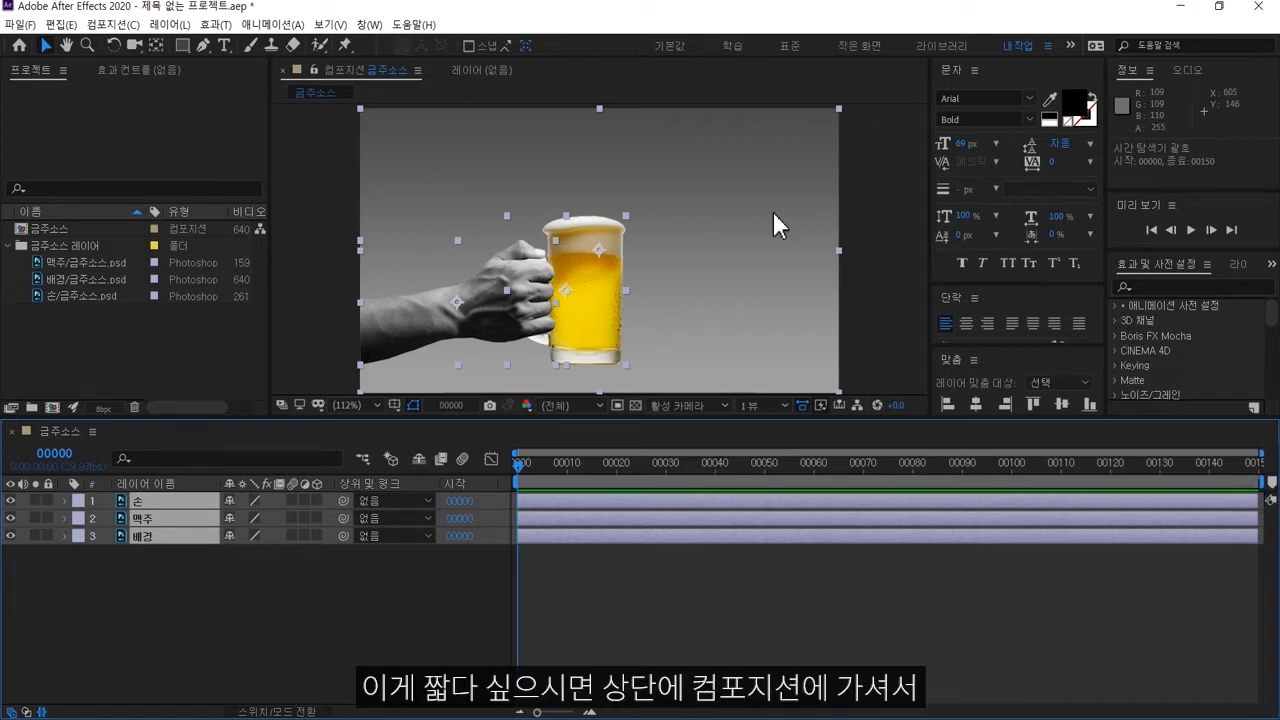
click(125, 25)
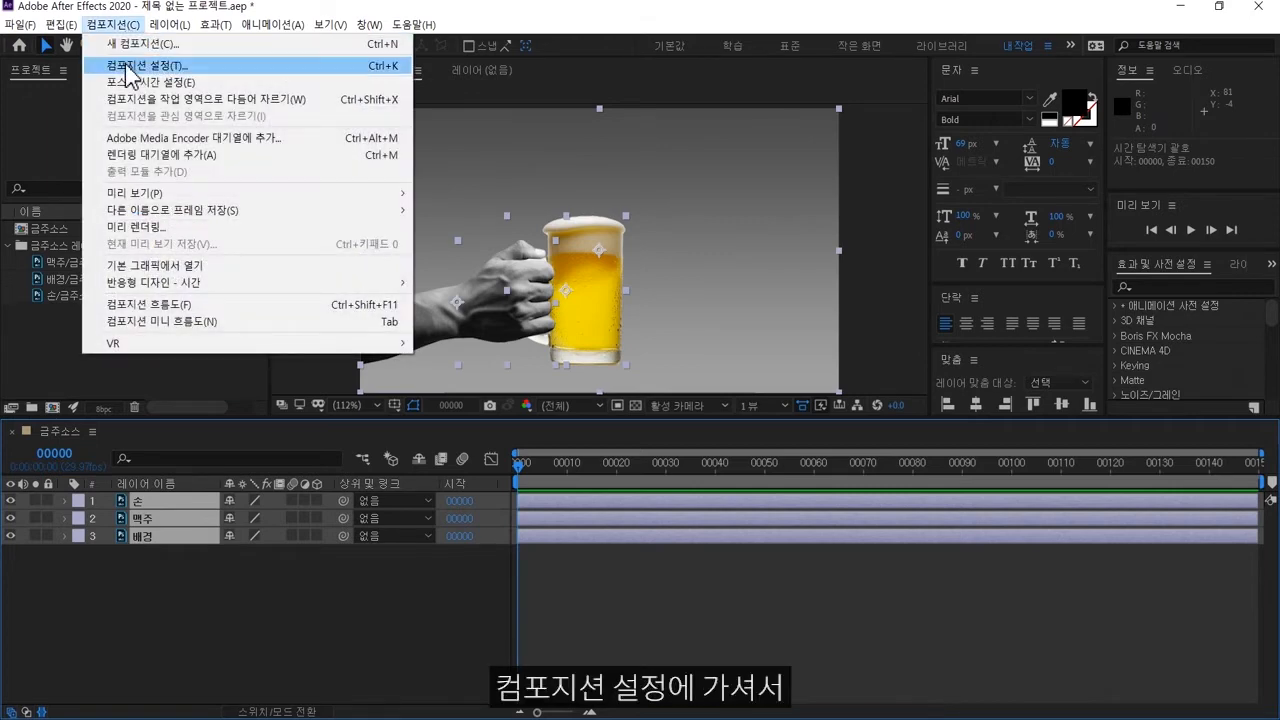
click(125, 64)
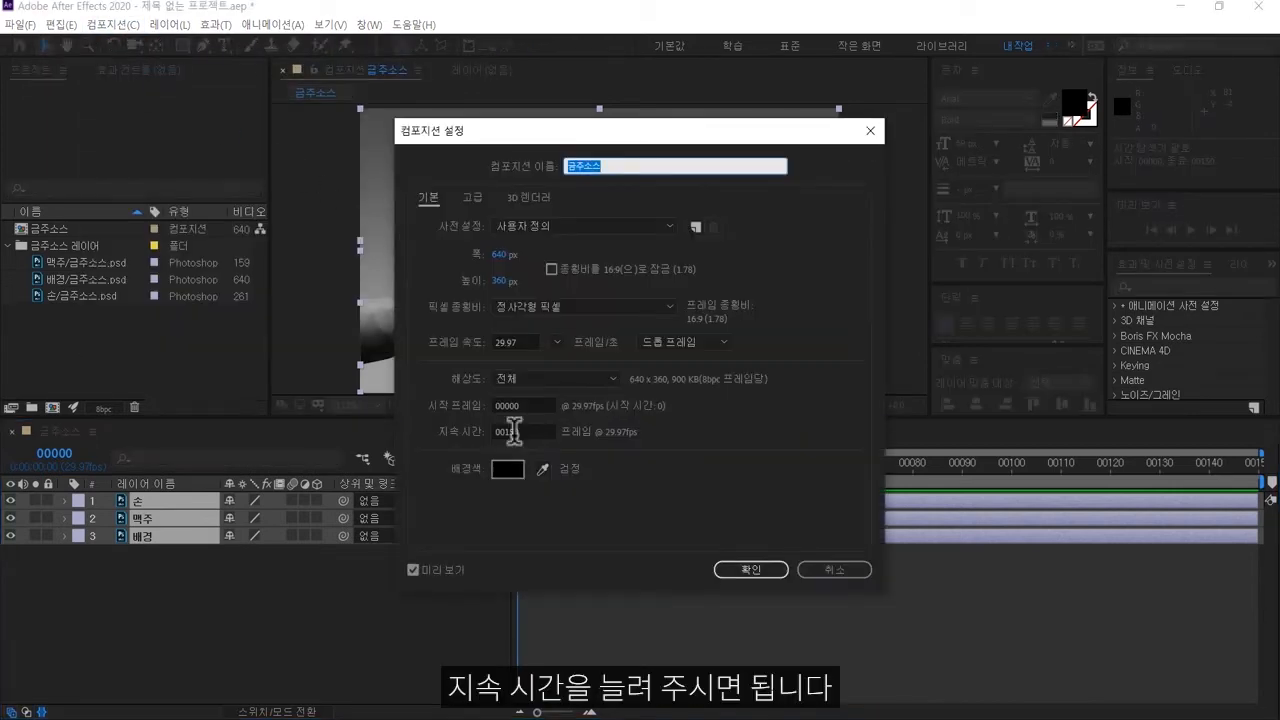
drag(525, 432, 333, 432)
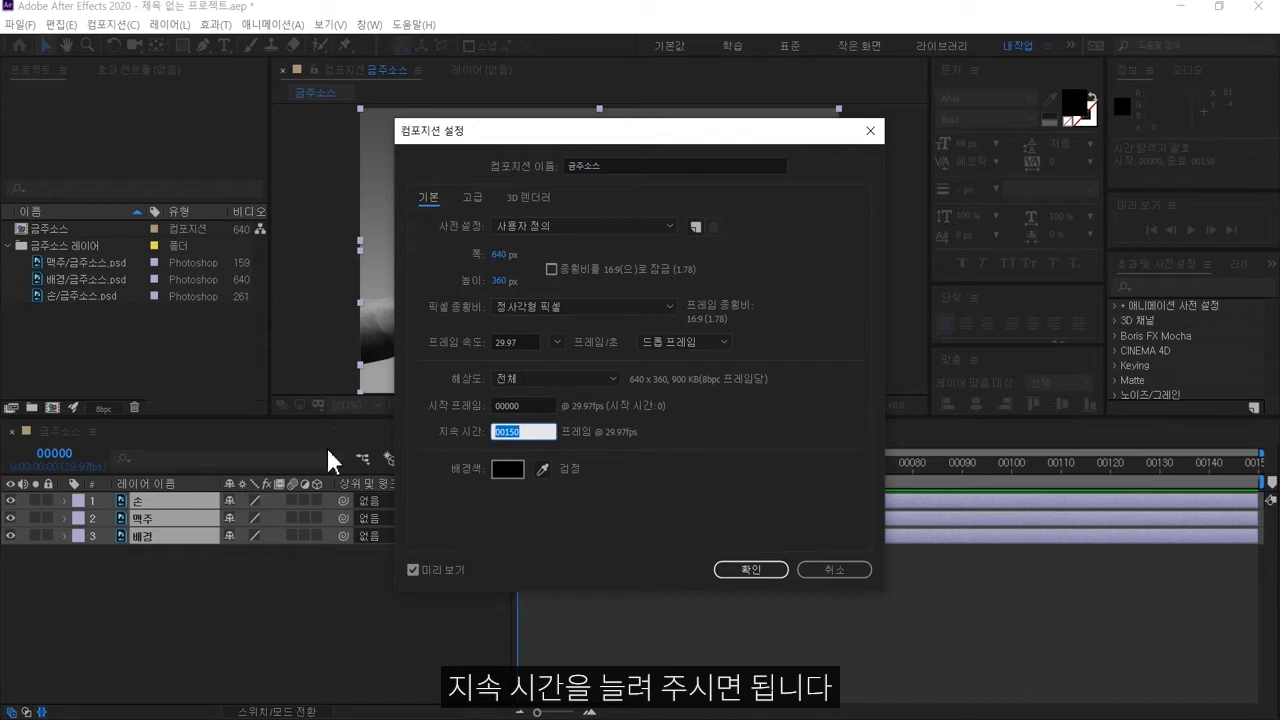
click(835, 569)
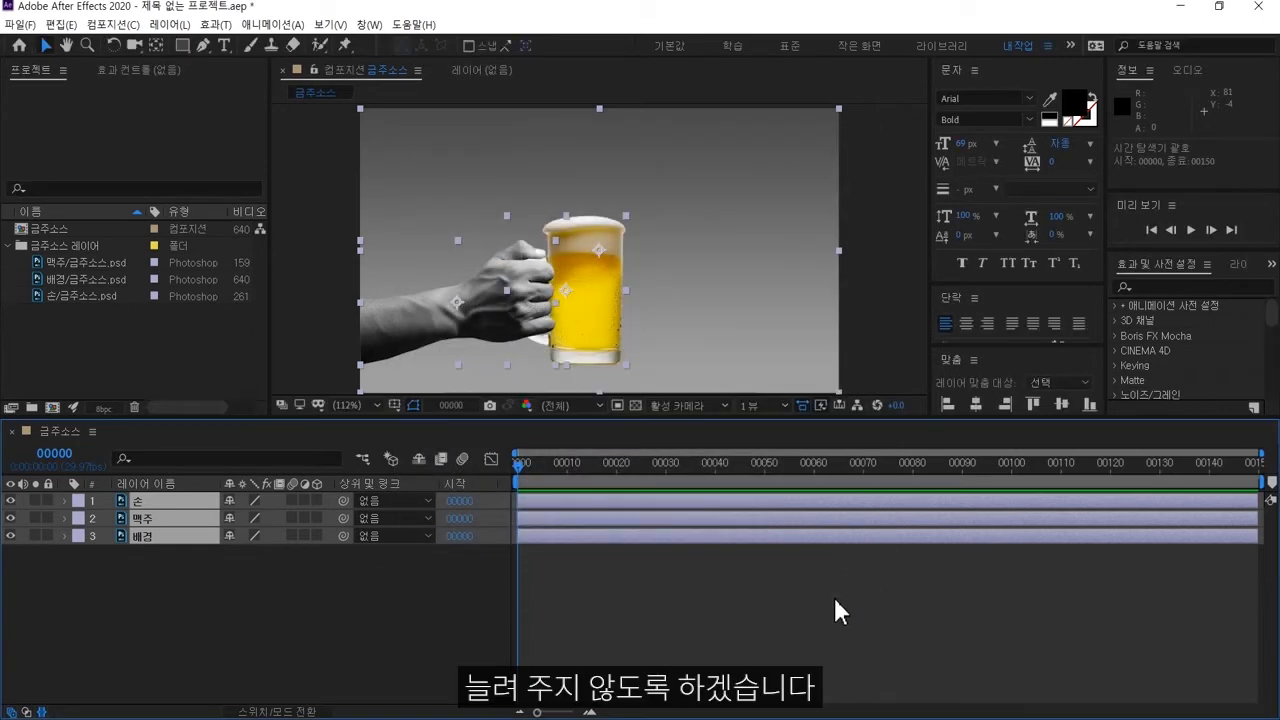
key(F2)
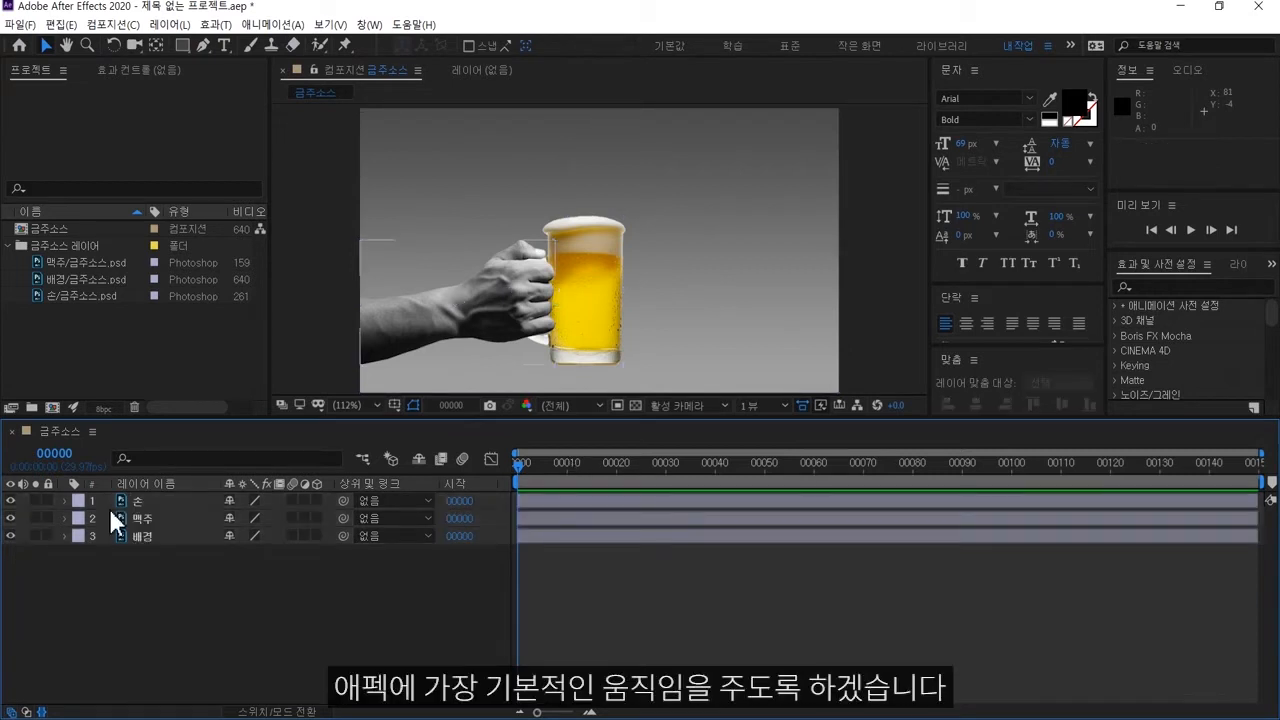
Step: Expand the 손 layer's Transform group and go through its position and scale properties
click(110, 512)
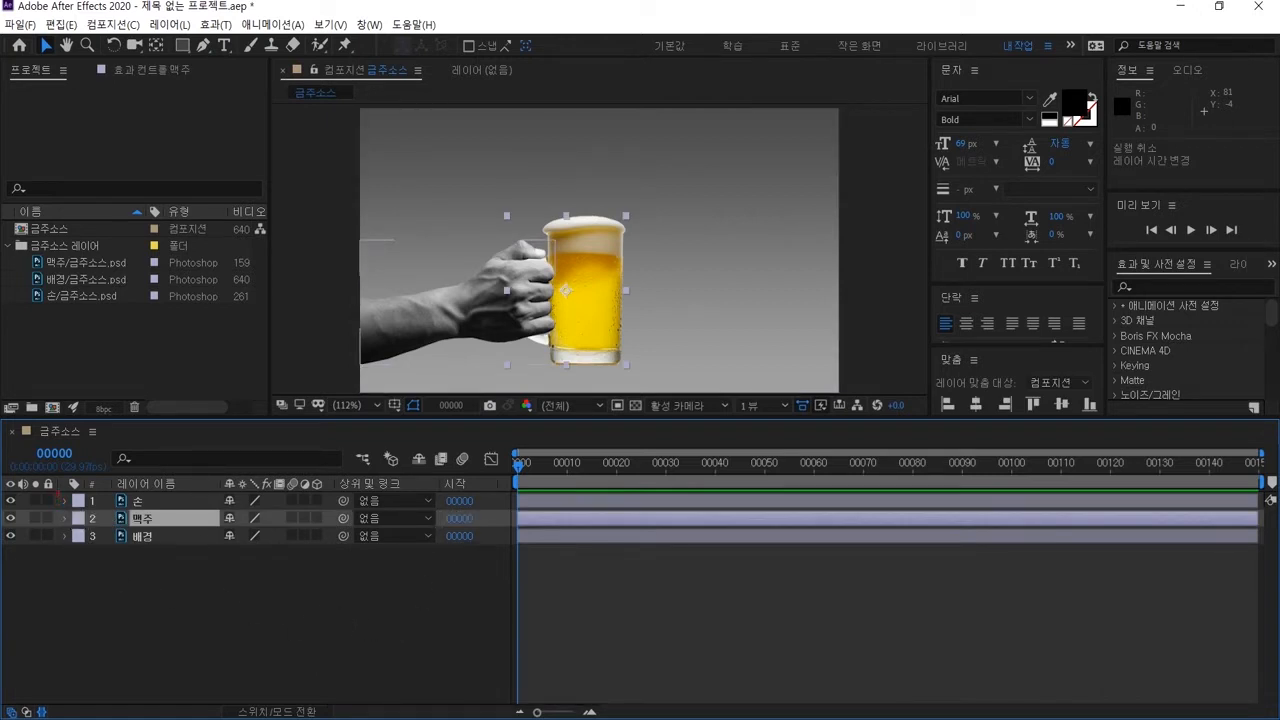
click(64, 500)
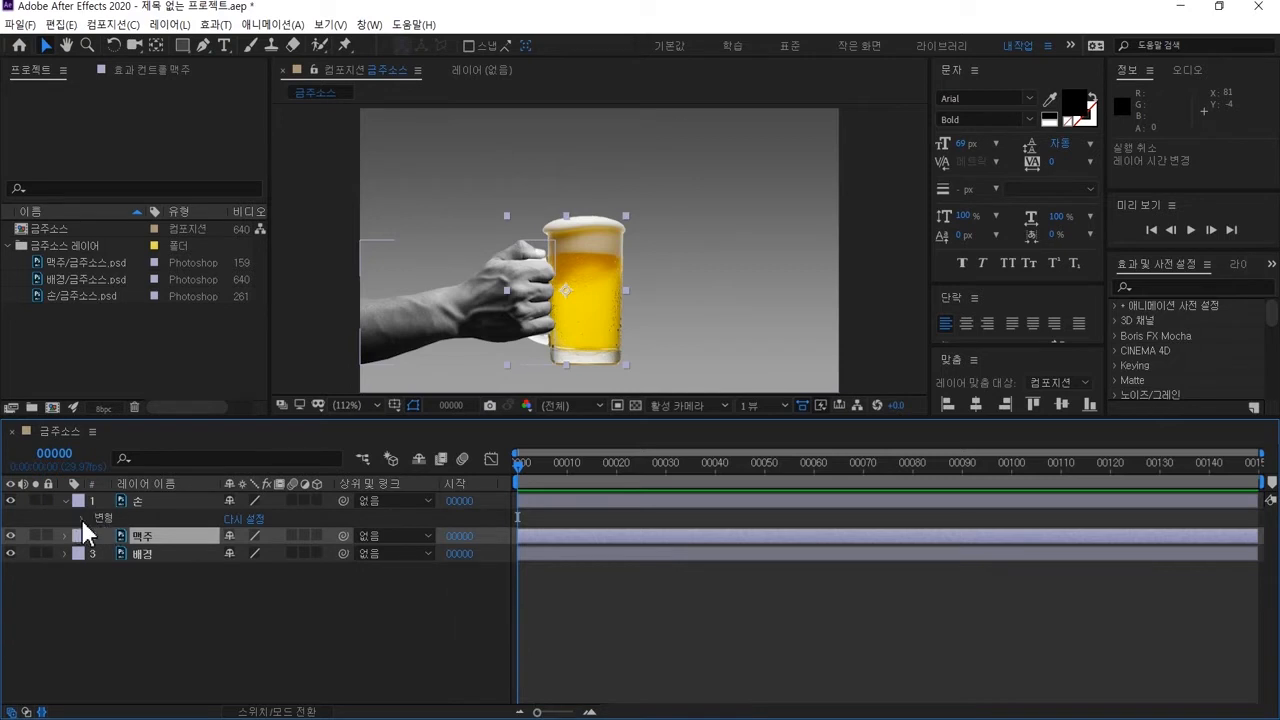
click(81, 517)
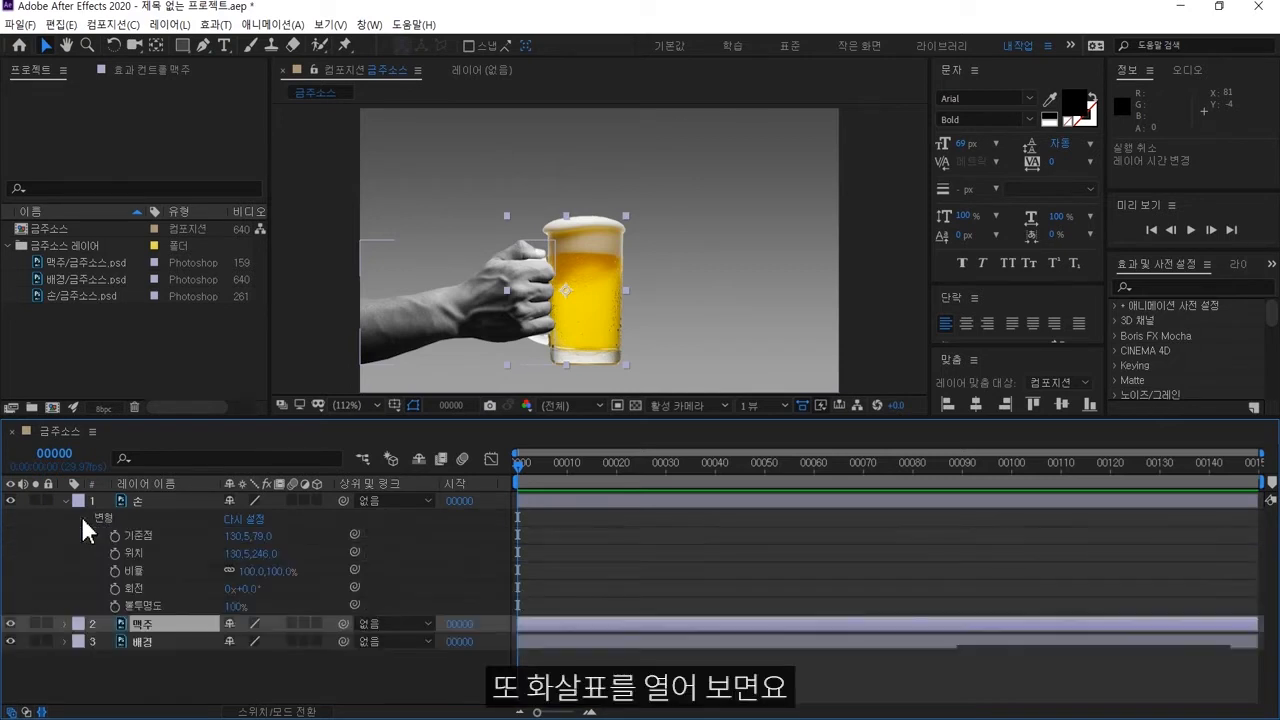
click(149, 550)
click(147, 568)
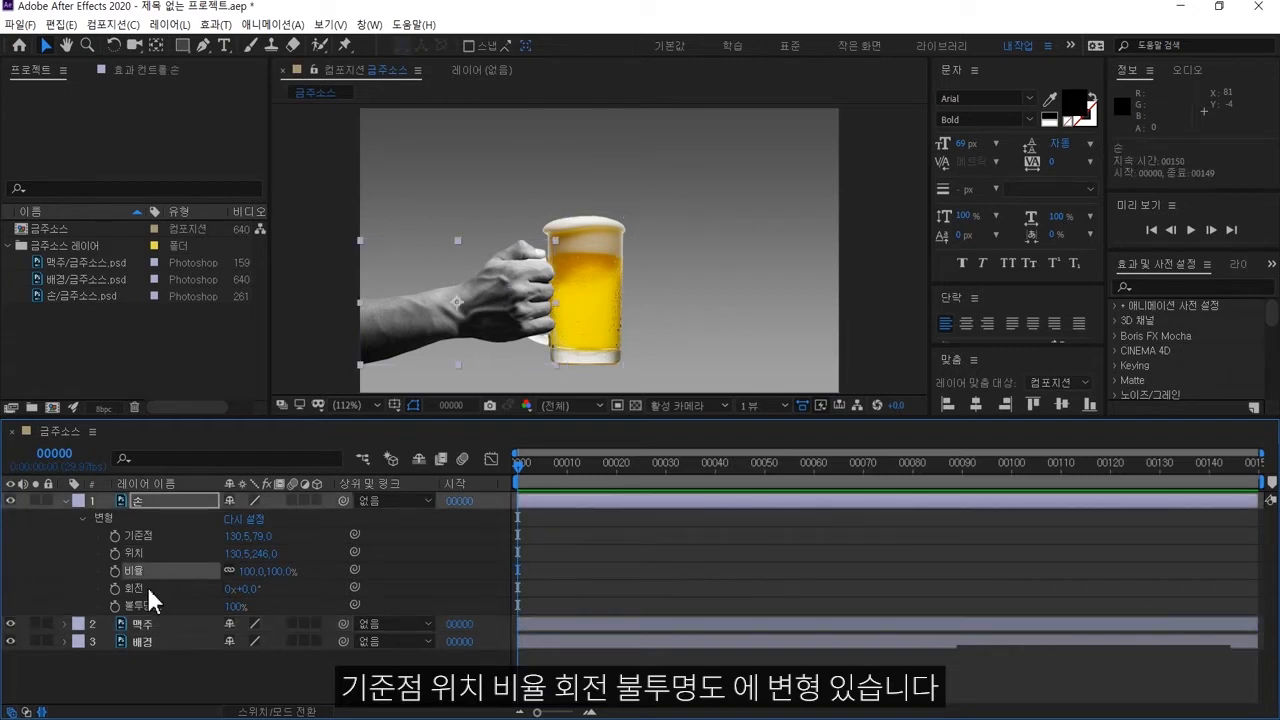
Step: Examine the 손 layer's rotation and opacity properties and compare them with the clip's motion and opacity controls in Premiere Pro
click(147, 589)
click(156, 606)
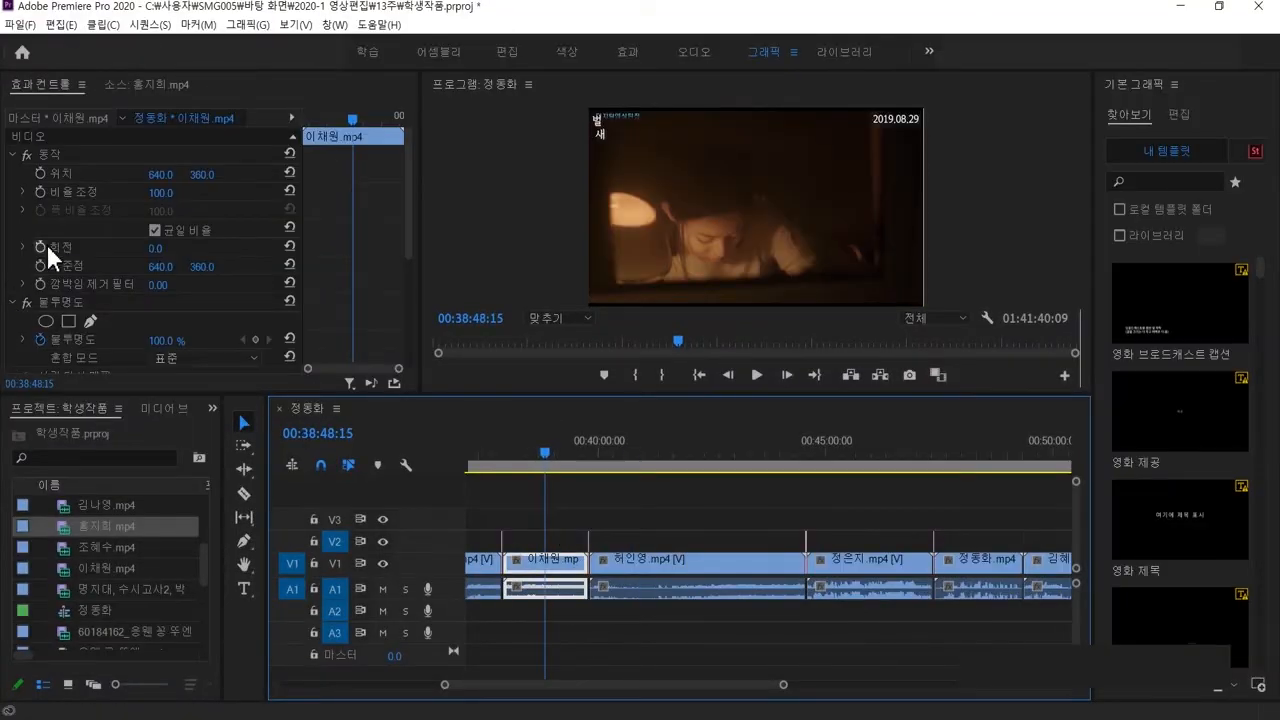
click(78, 340)
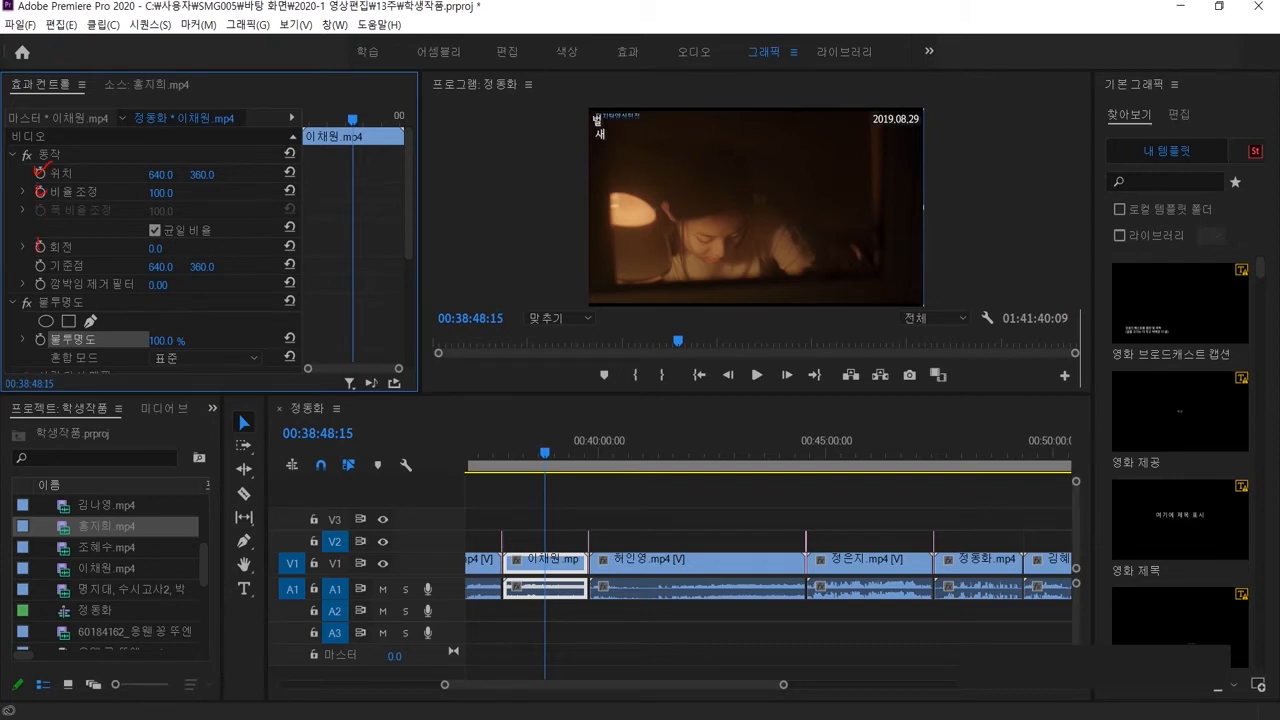
mouse_move(39, 249)
mouse_down()
mouse_move(52, 239)
mouse_move(39, 272)
mouse_move(54, 254)
mouse_up()
drag(39, 329, 63, 321)
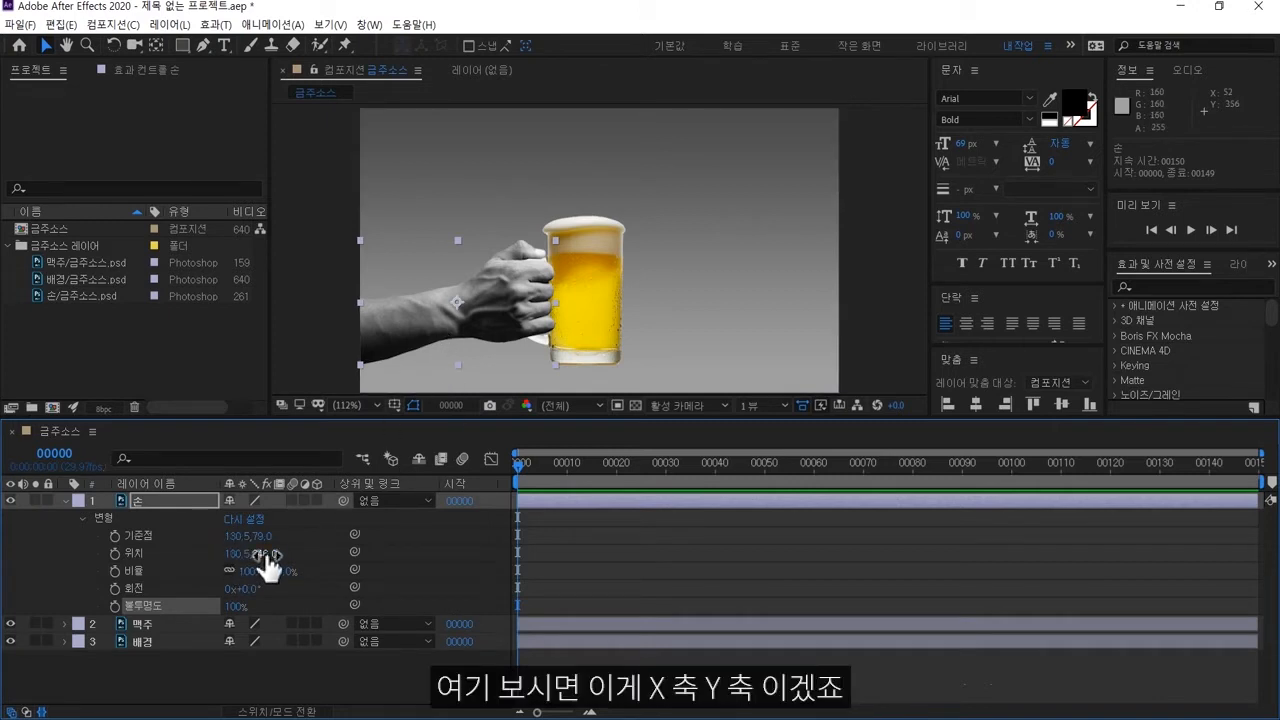
Step: Try shifting the 손 layer's position along X and Y and scaling it down to 31%, undoing each change
drag(230, 563, 150, 562)
key(ctrl+z)
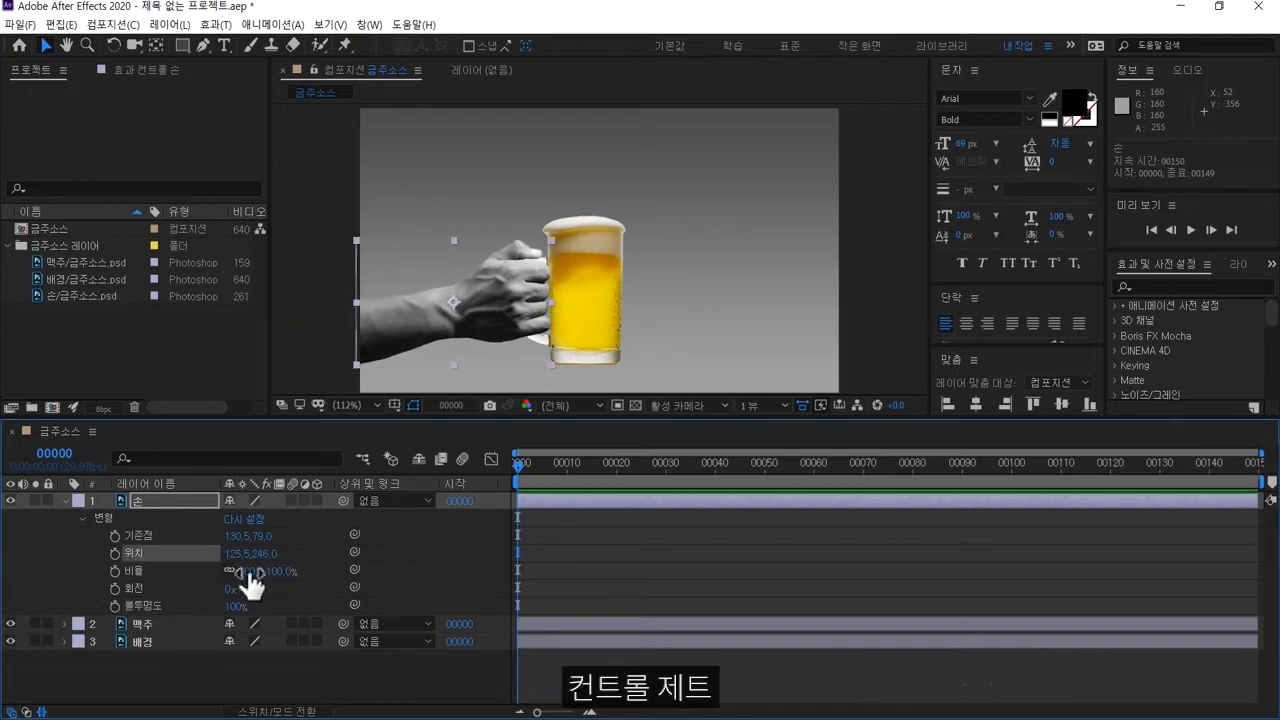
drag(266, 553, 340, 551)
key(ctrl+z)
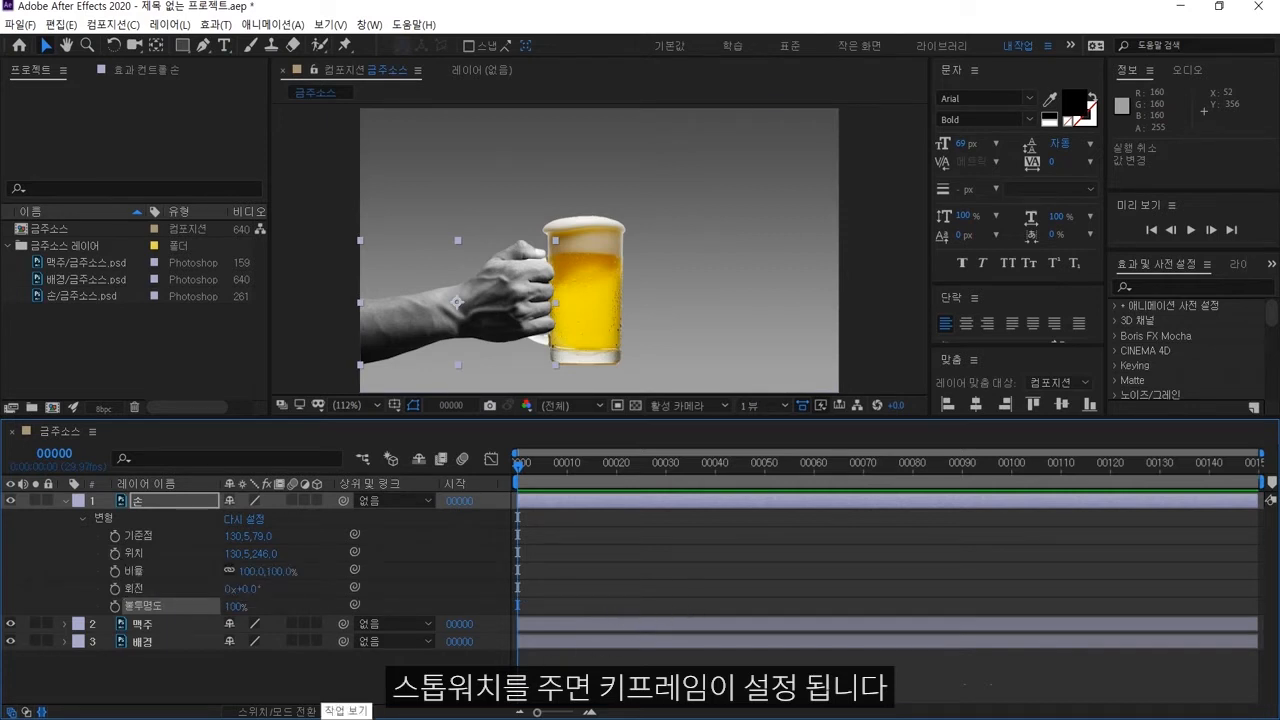
drag(248, 572, 196, 579)
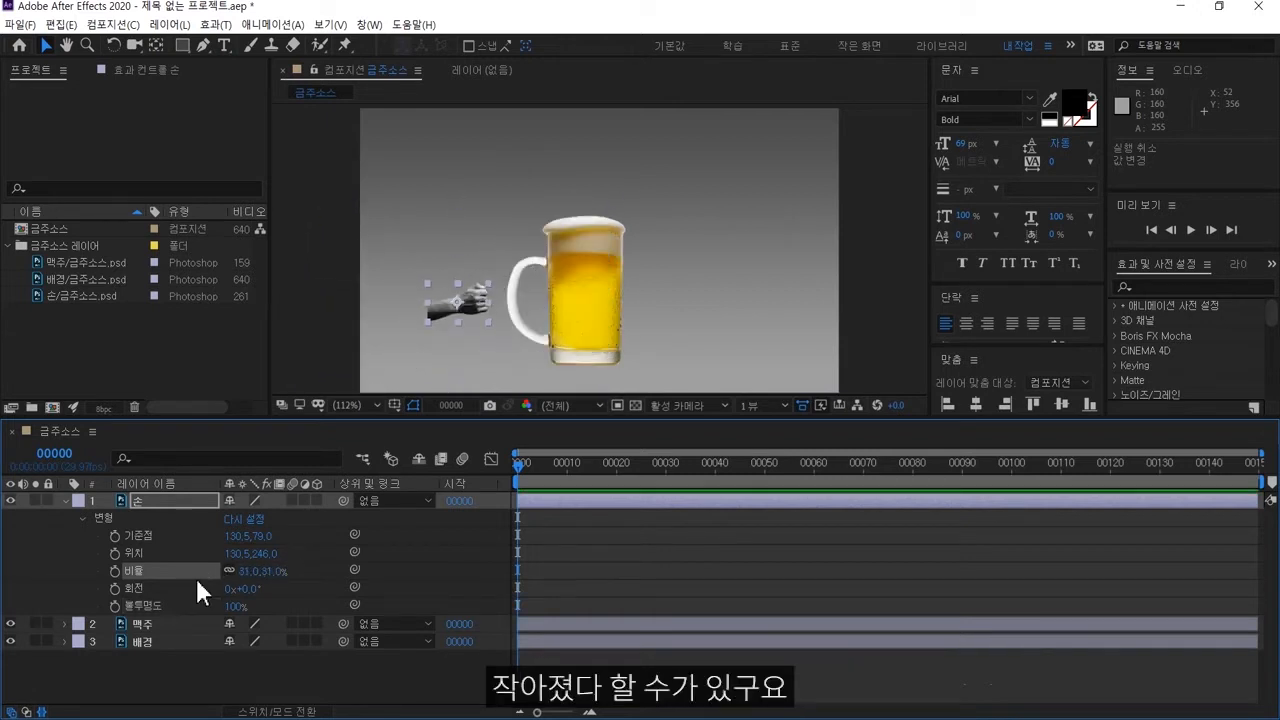
key(ctrl+z)
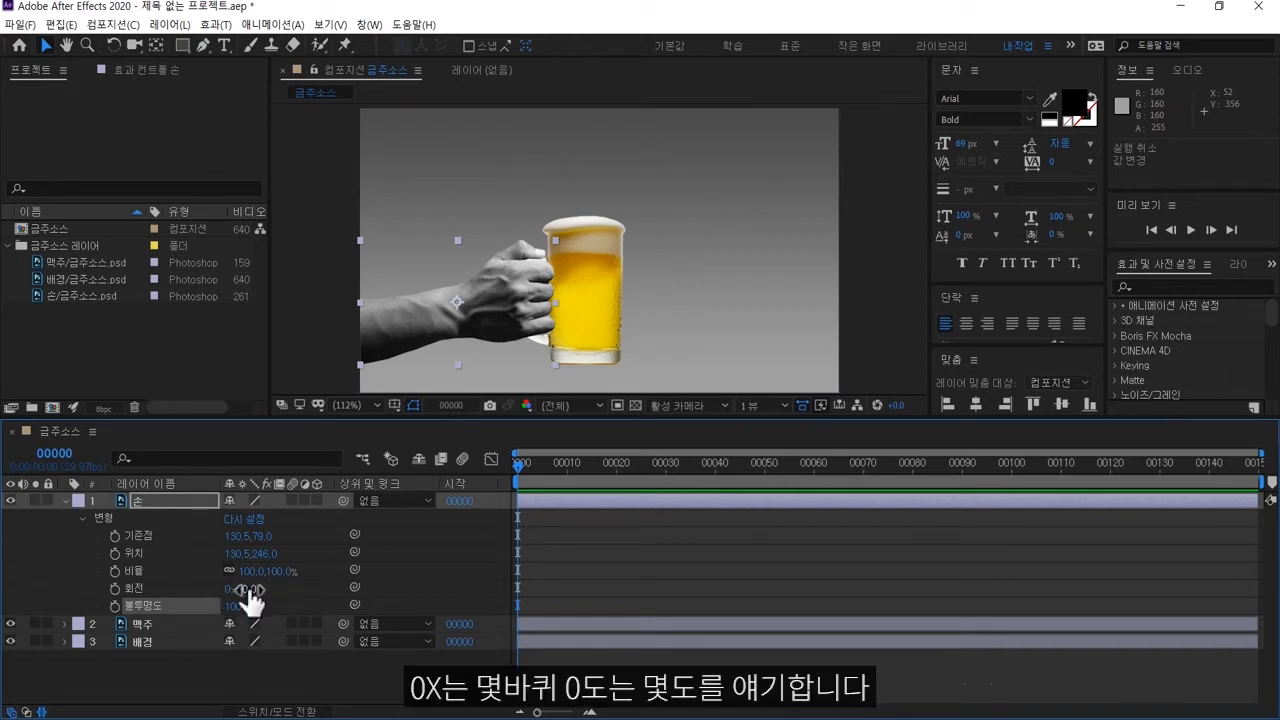
Step: Try rotating the 손 layer past two full turns and lowering its opacity, undoing both changes
drag(251, 590, 754, 641)
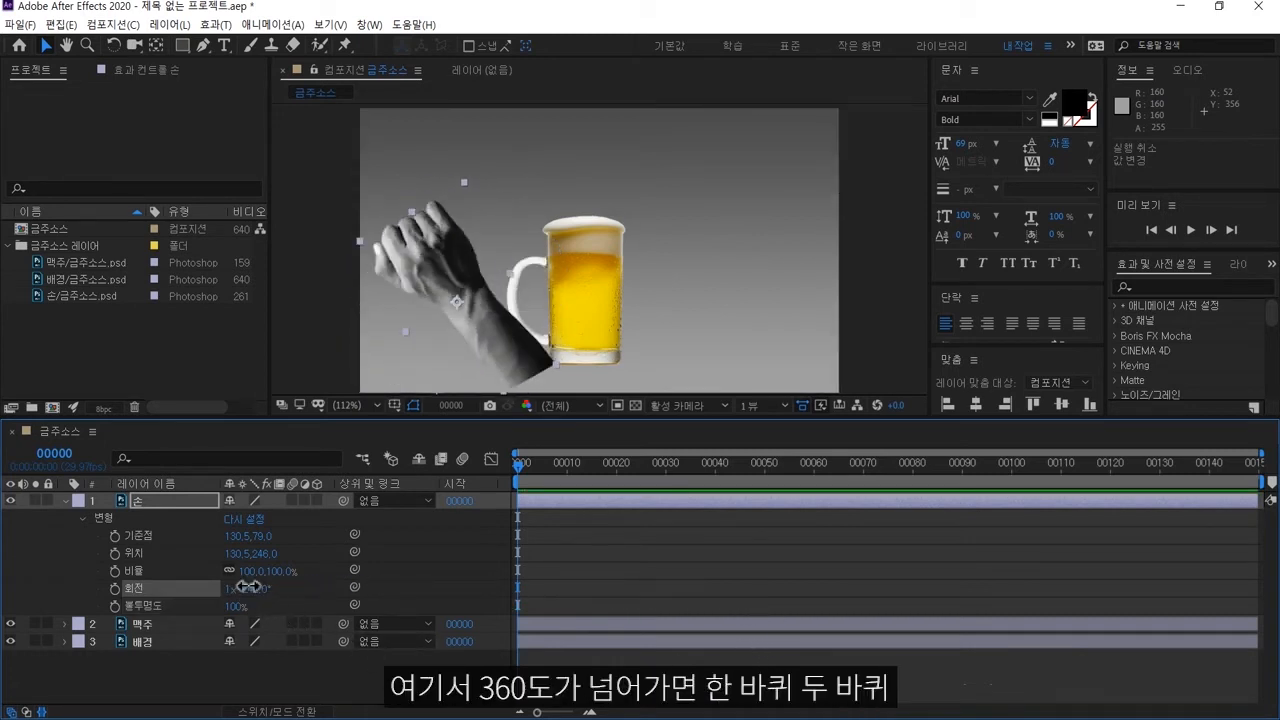
drag(248, 587, 470, 600)
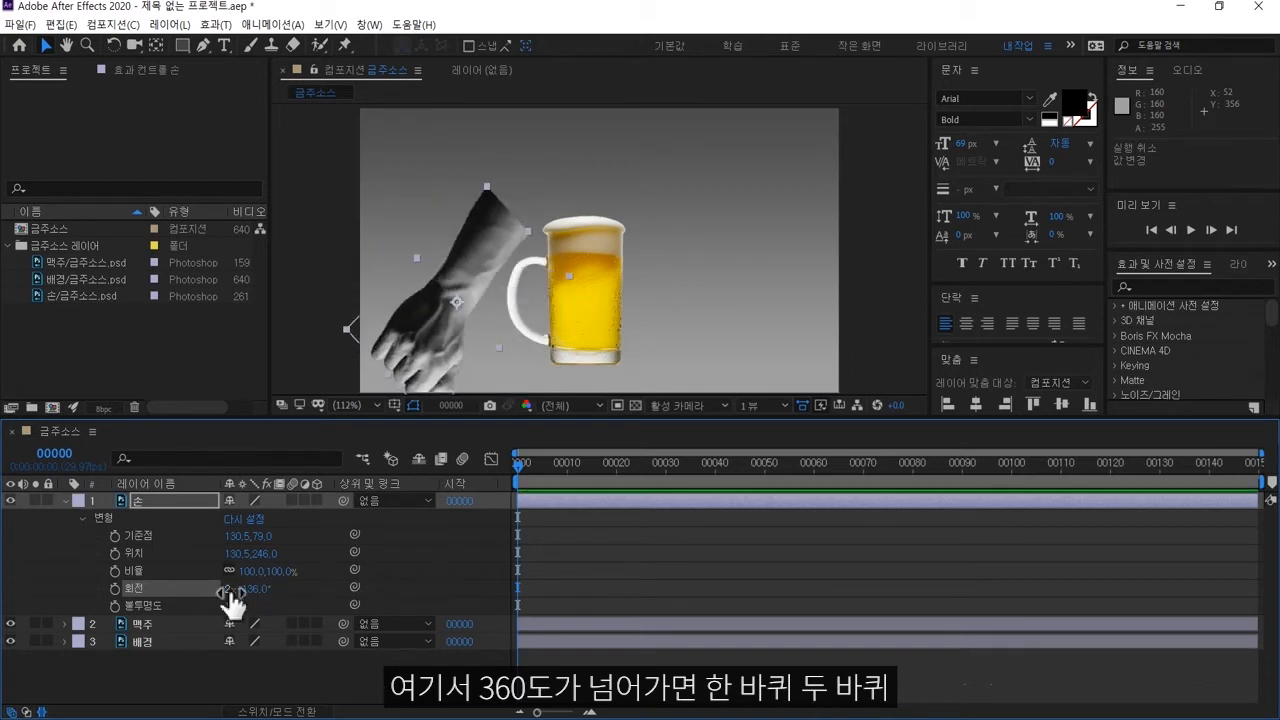
drag(240, 592, 425, 712)
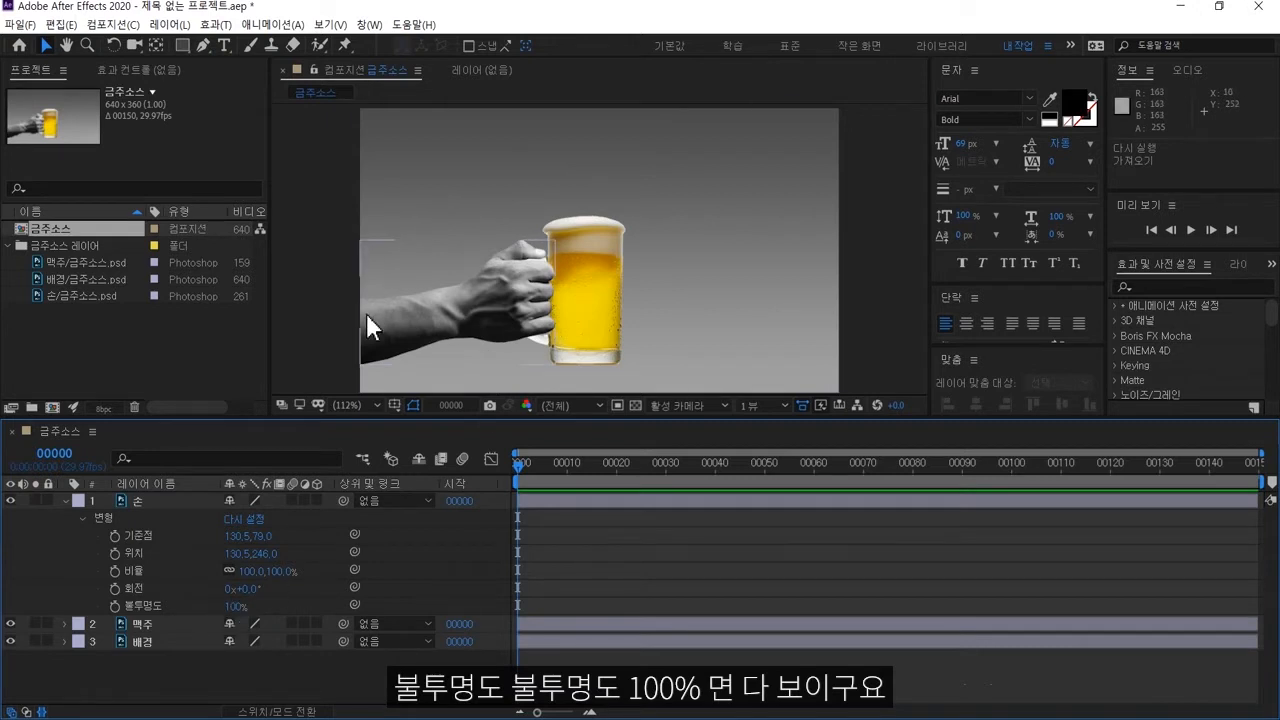
drag(236, 606, 110, 614)
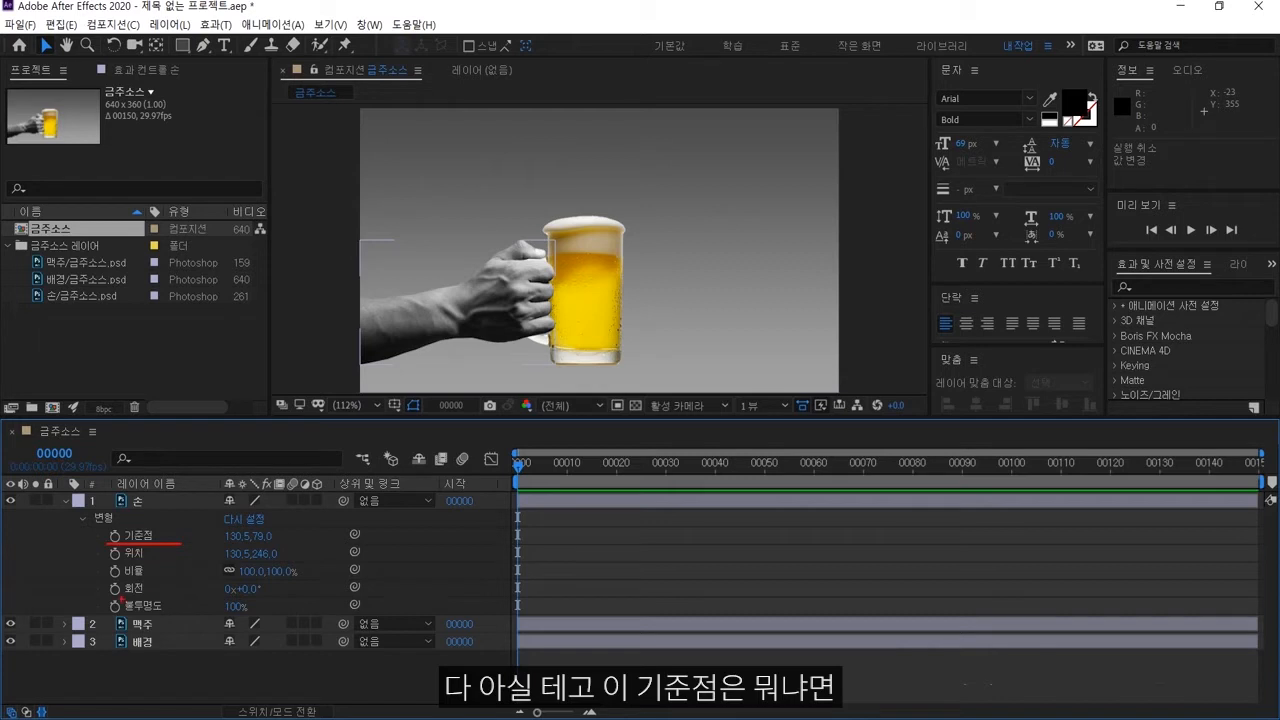
drag(97, 593, 191, 593)
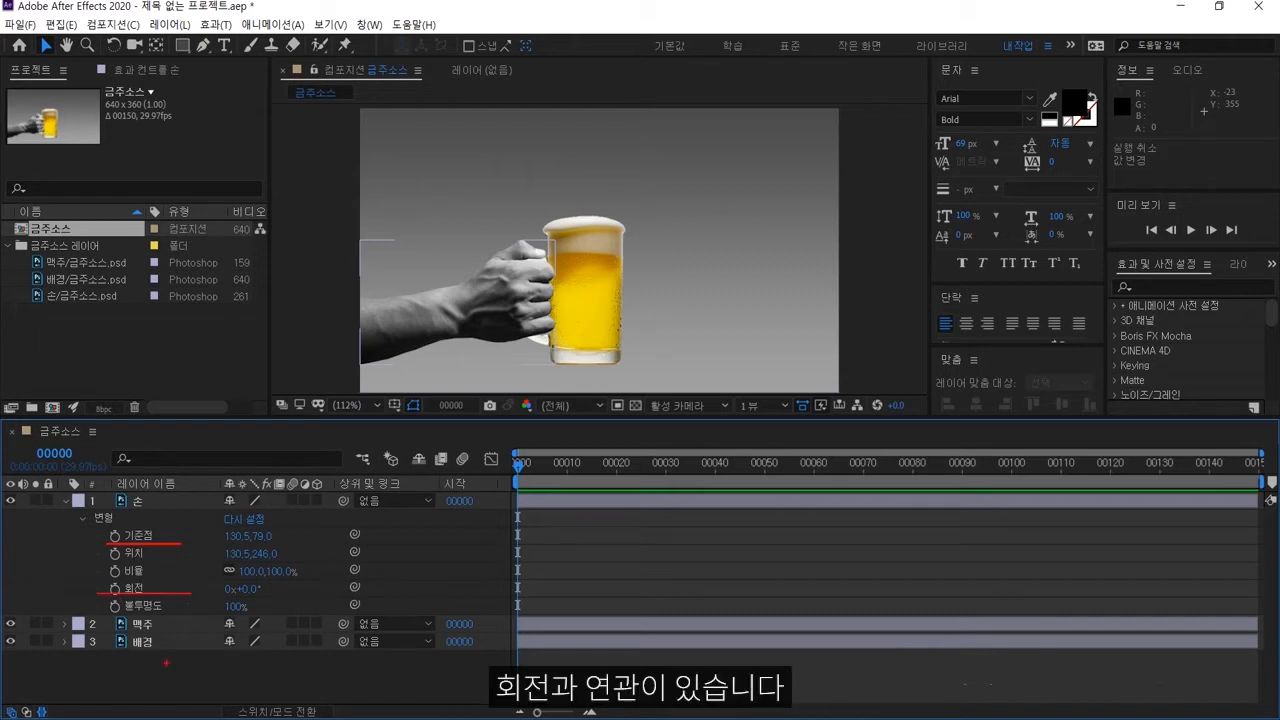
click(96, 502)
click(45, 573)
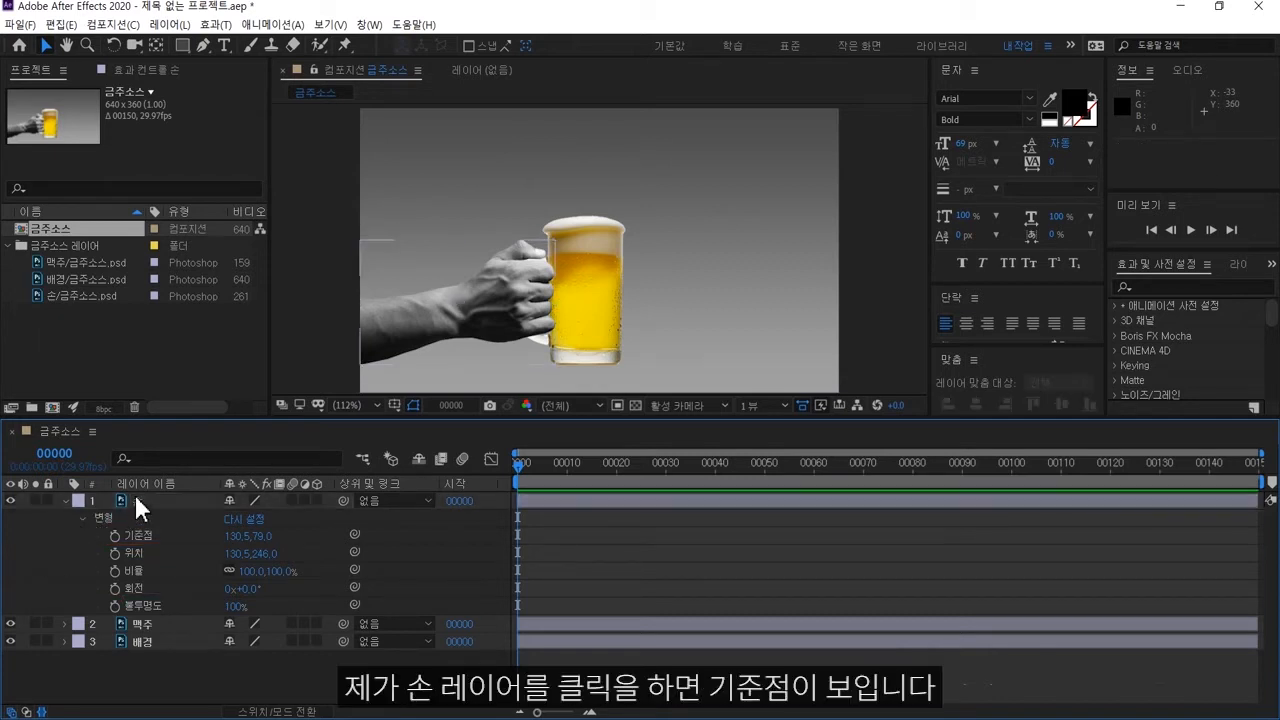
Step: Try moving the 손 layer slightly in the viewer and rotating it around its wrist anchor point, undoing each change
click(131, 499)
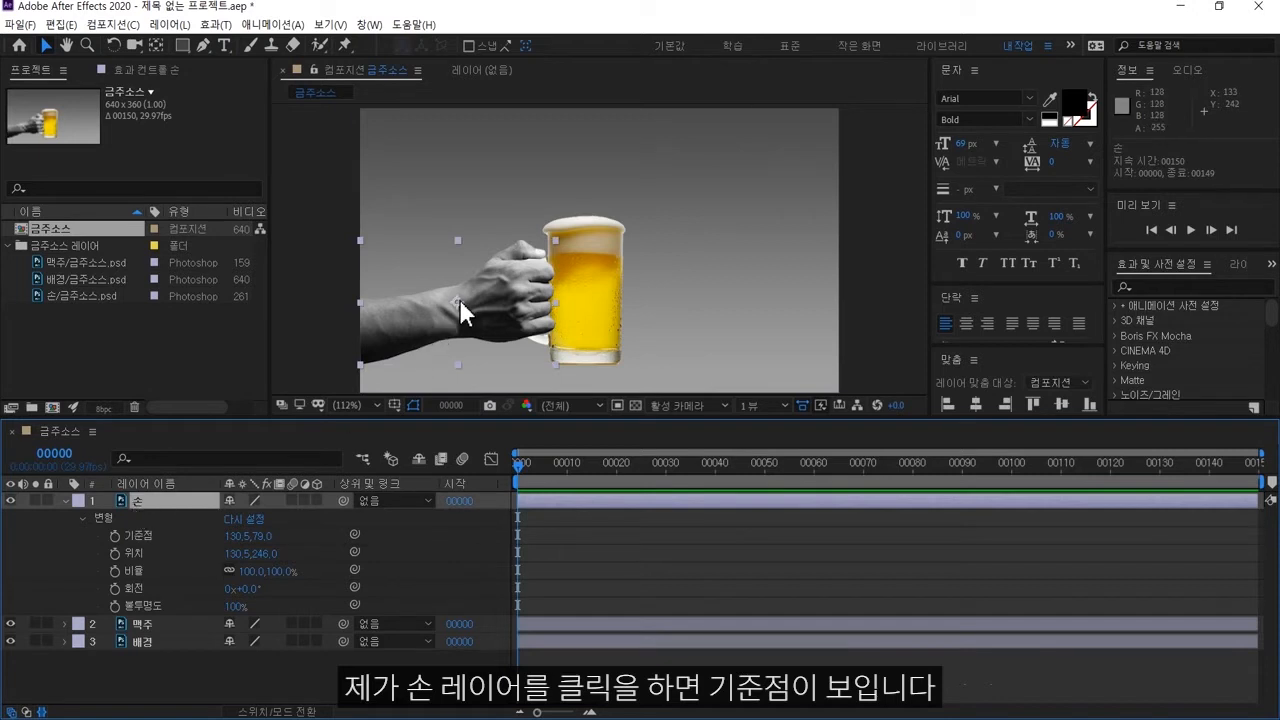
drag(460, 312, 466, 308)
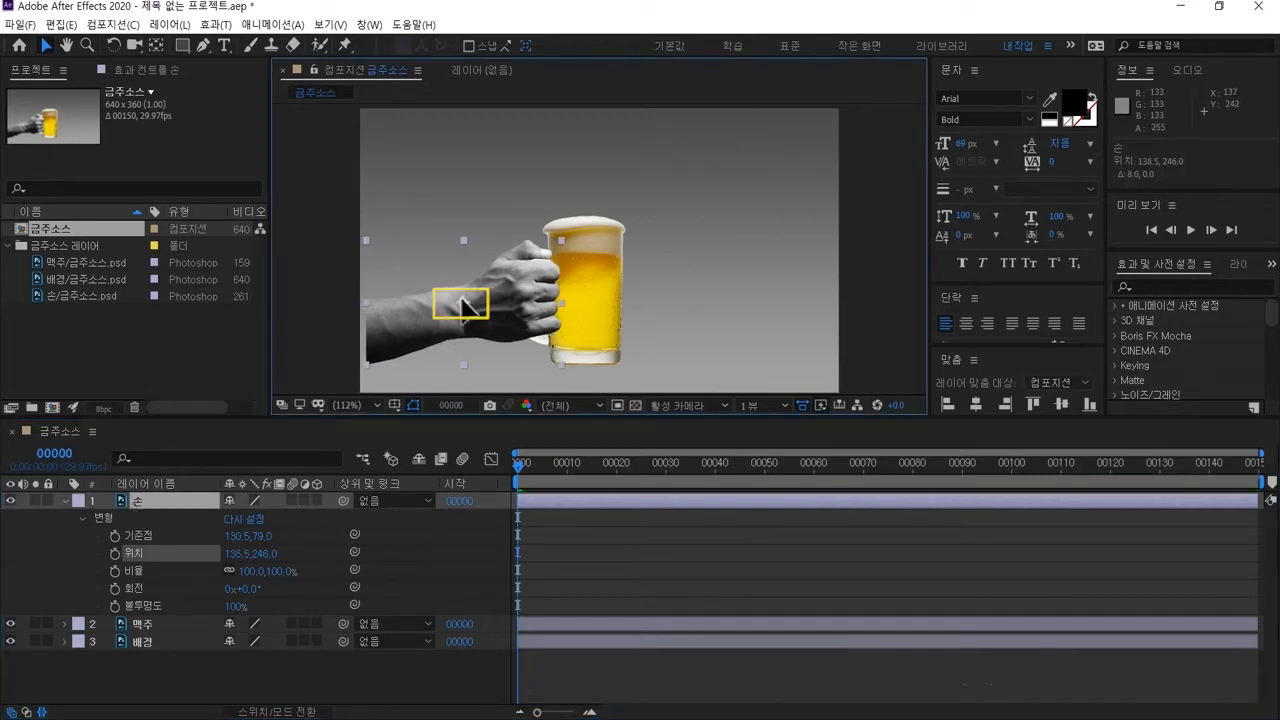
key(ctrl+z)
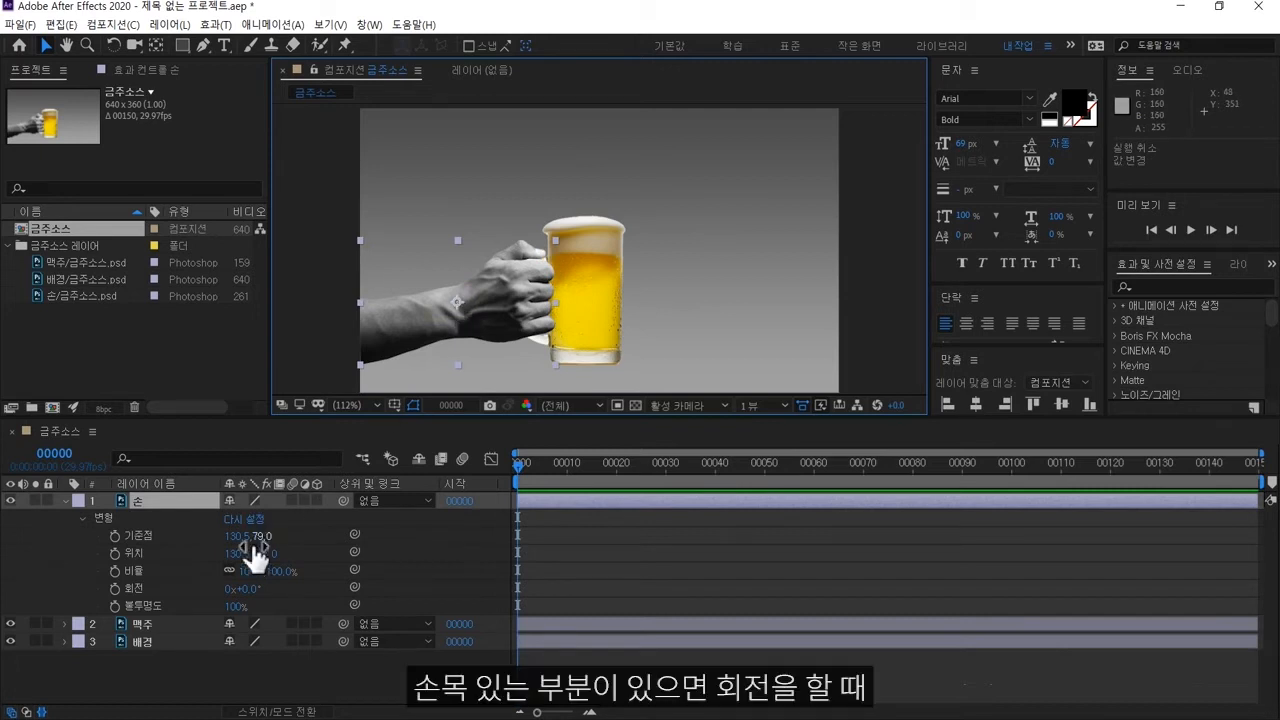
drag(247, 587, 352, 591)
key(ctrl+z)
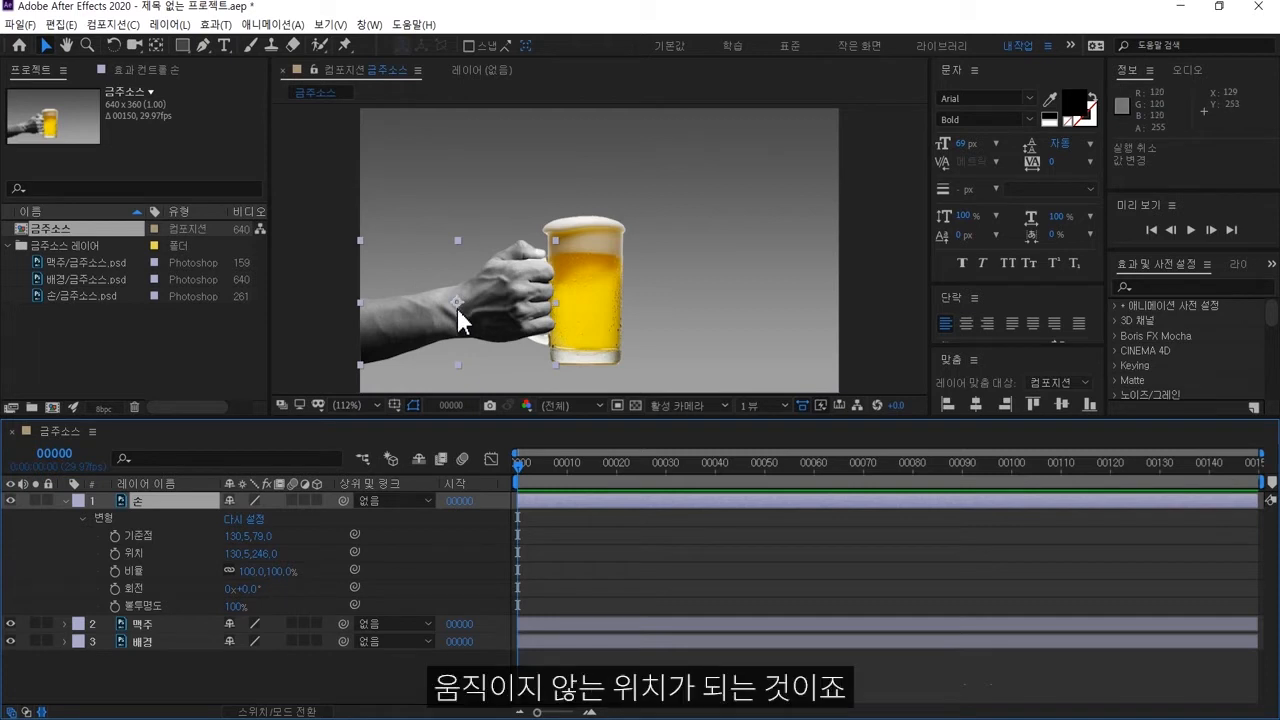
drag(244, 590, 499, 578)
key(ctrl+z)
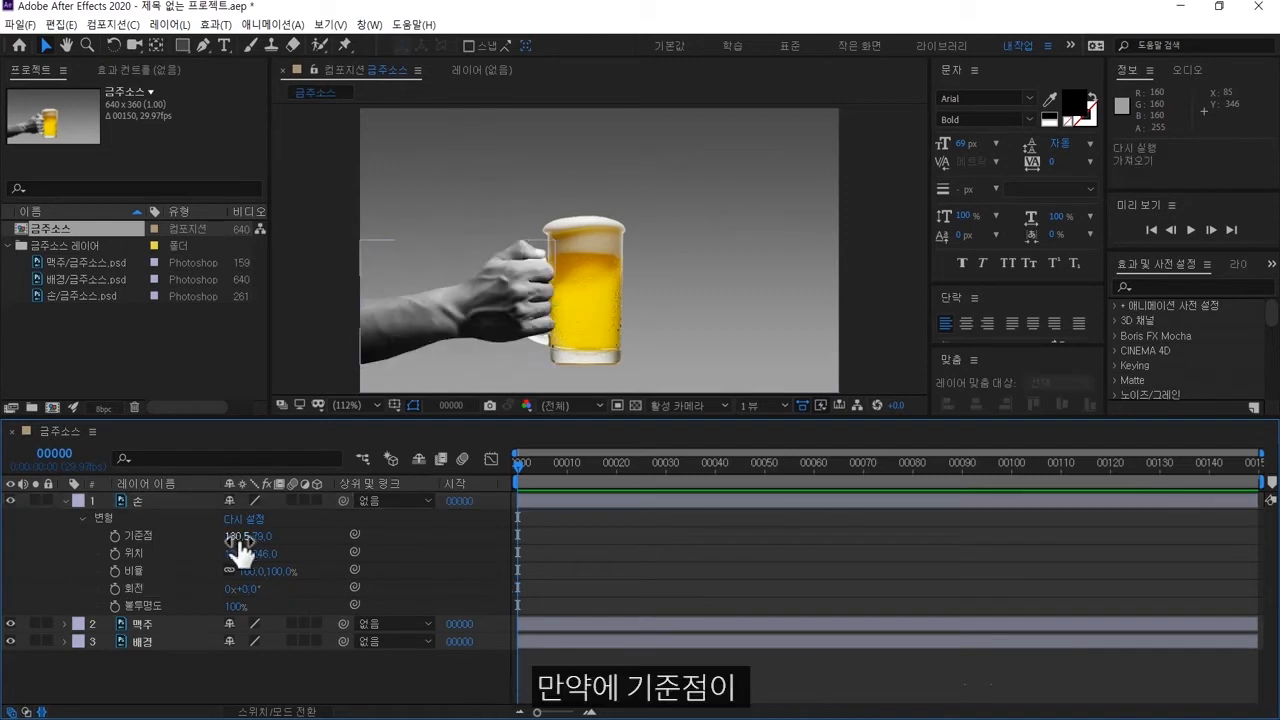
Step: Try changing the 손 layer's anchor point X value, including to 254.5, and undo each change
click(148, 506)
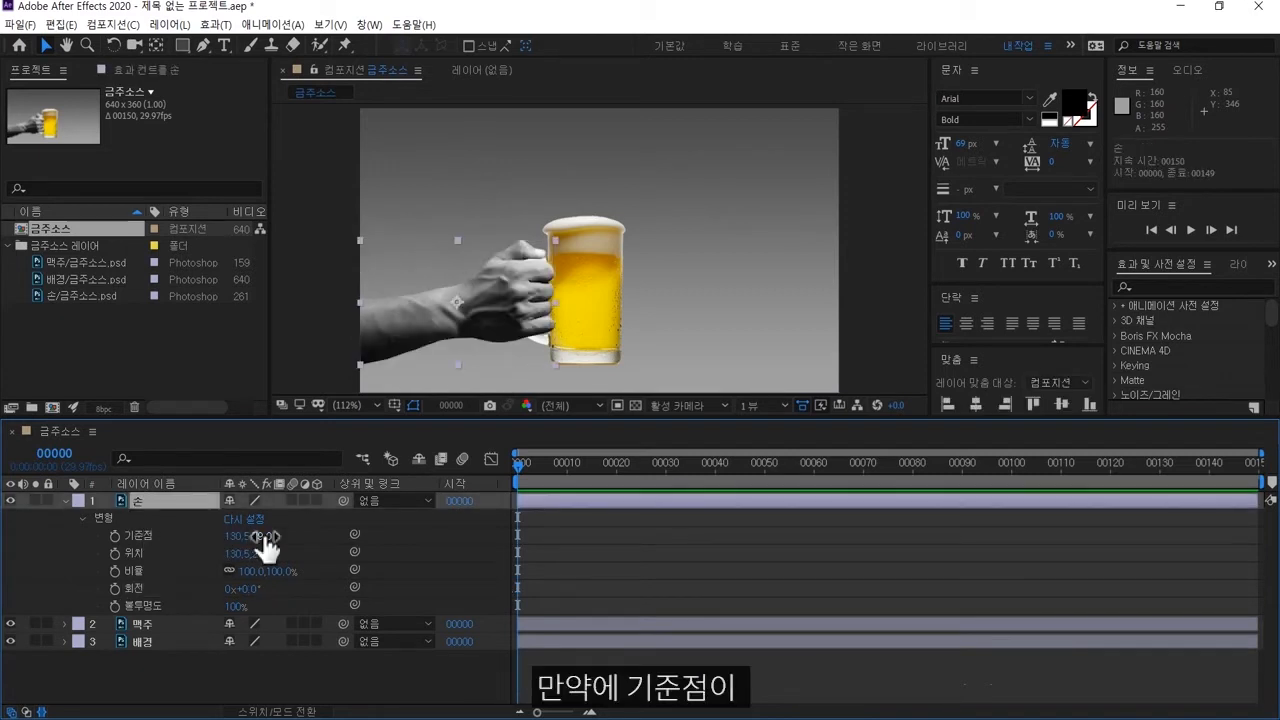
drag(237, 543, 356, 545)
key(ctrl+z)
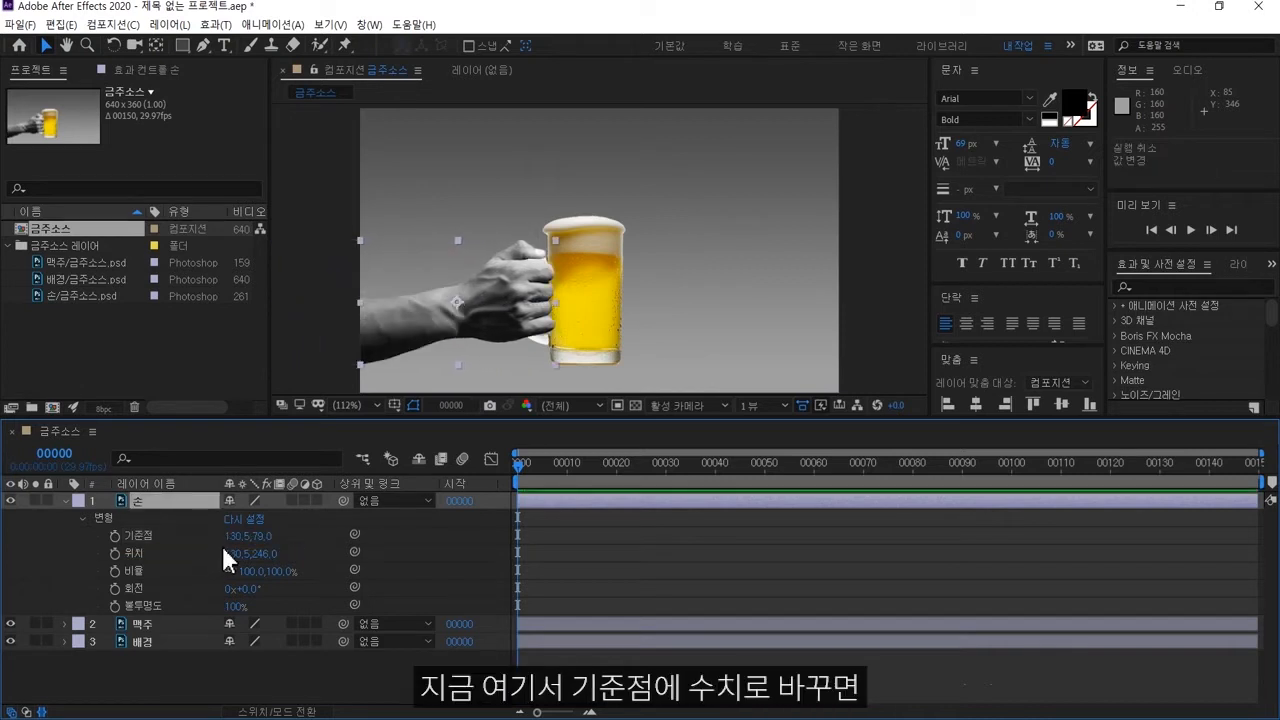
drag(258, 538, 350, 538)
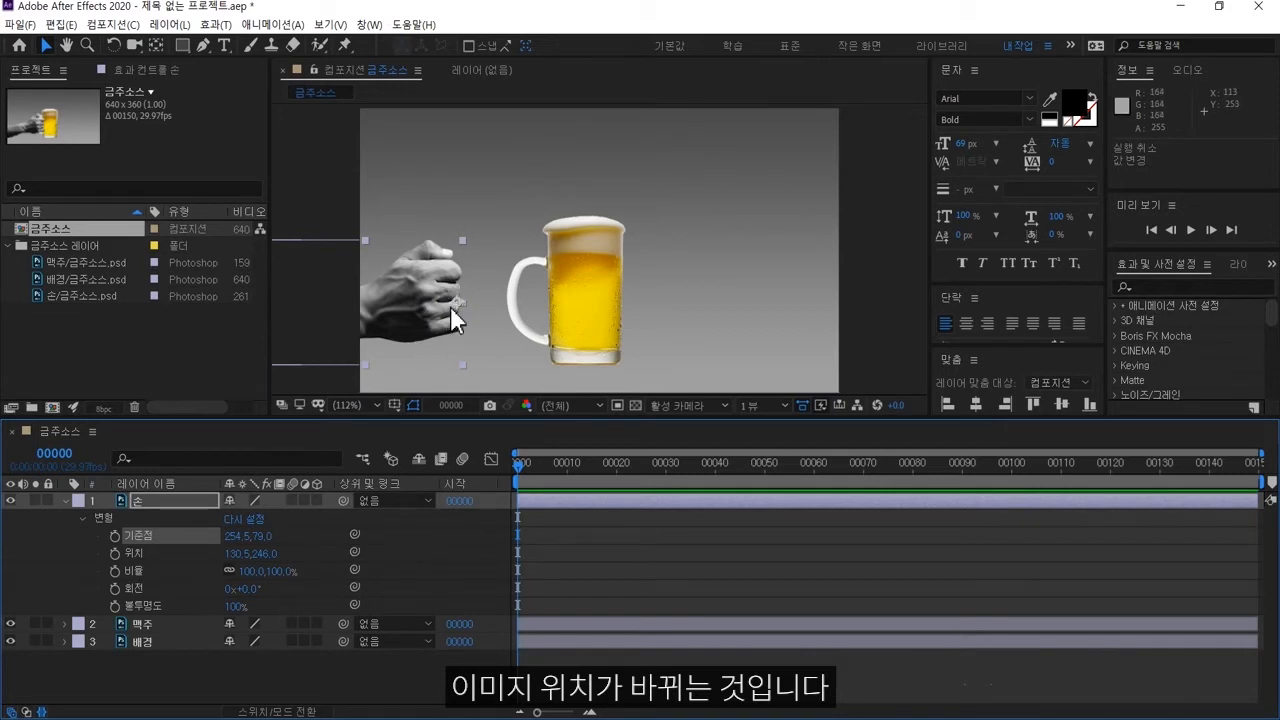
key(ctrl+z)
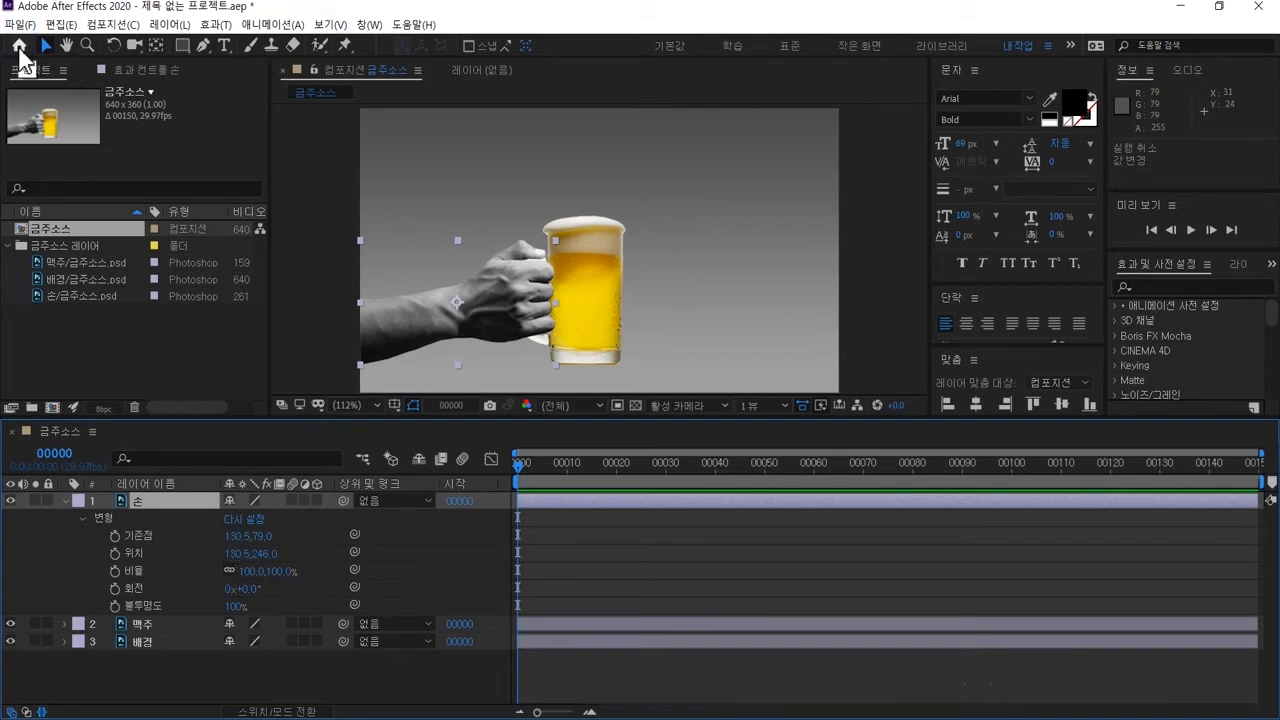
Step: Move the 손 layer's anchor point to the fist's edge at 263.3, 73.7 with the Anchor Point tool, then test and undo a rotation
click(155, 50)
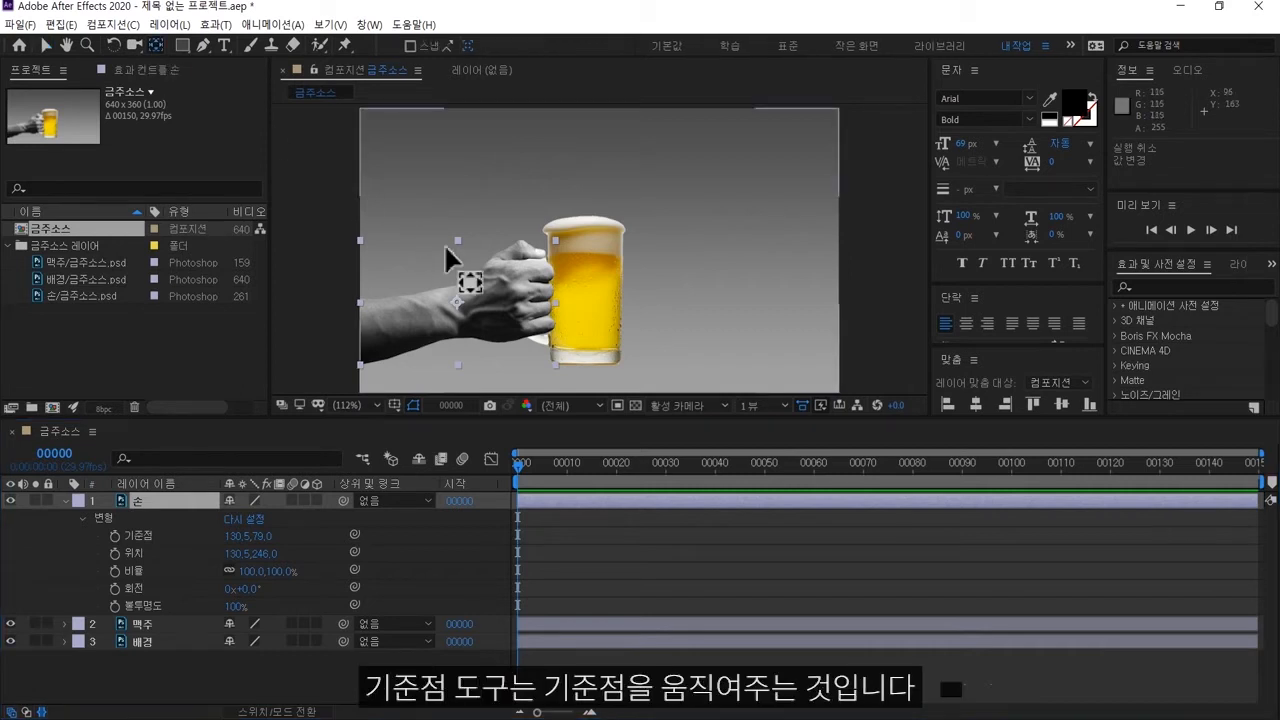
drag(456, 300, 554, 292)
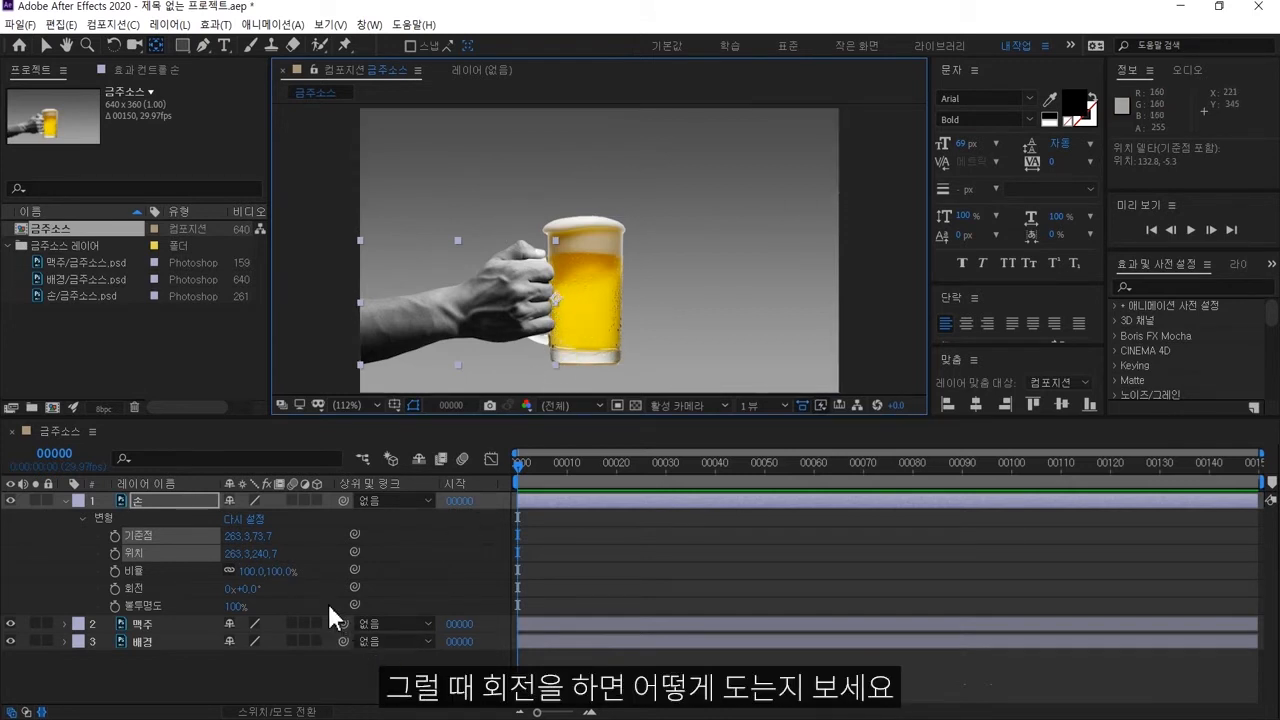
drag(247, 592, 260, 718)
key(ctrl+z)
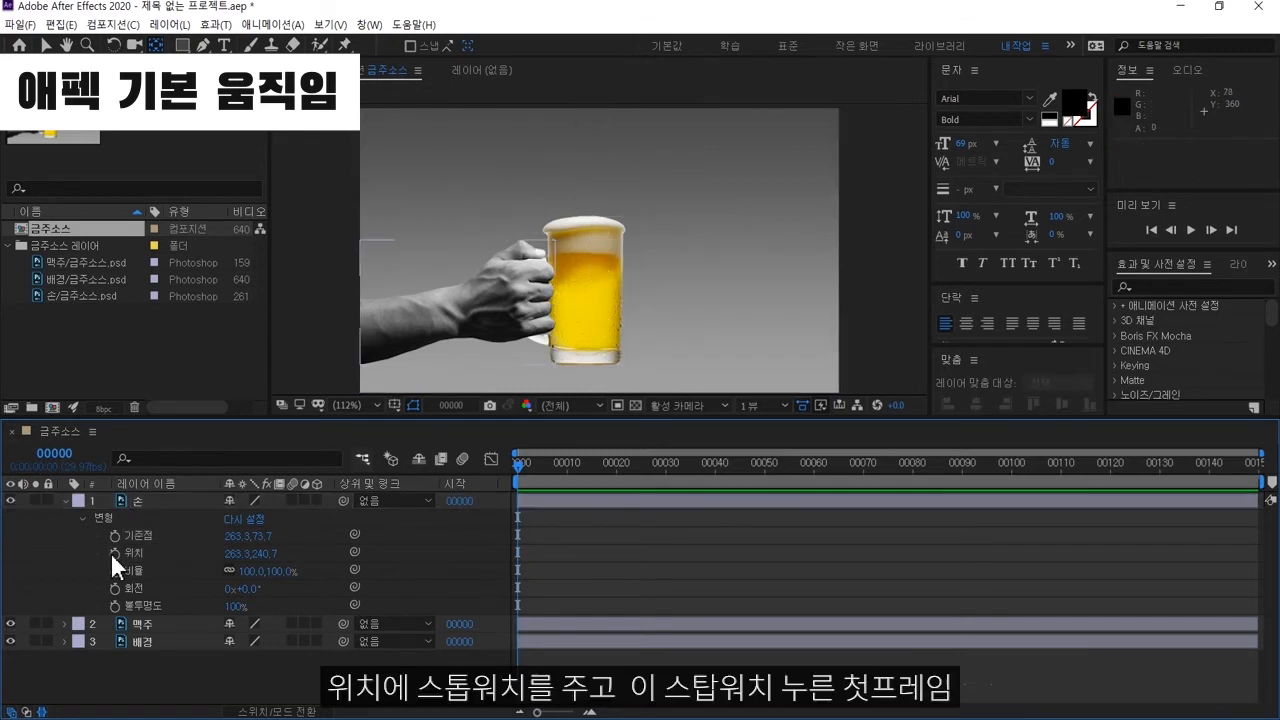
Step: Keyframe the 손 layer's position so it slides in from X -10.7 at frame 0 to X 261.3 at frame 10
click(115, 553)
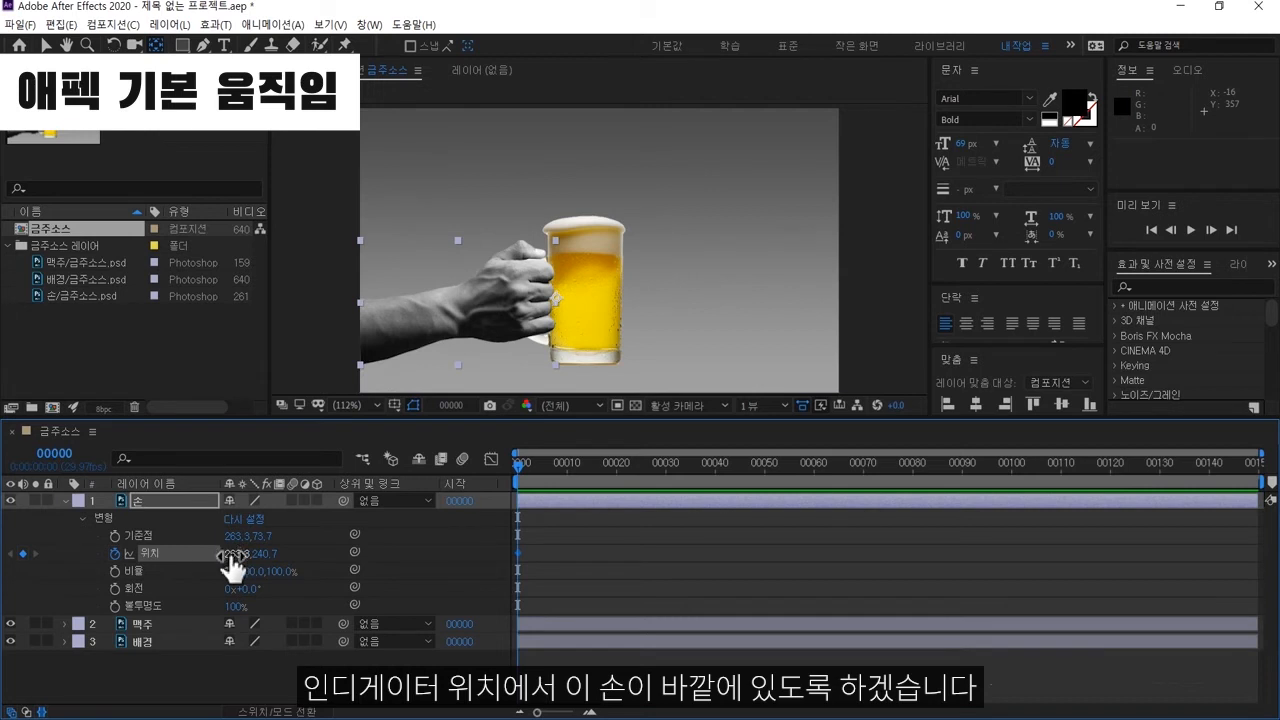
drag(228, 556, 6, 558)
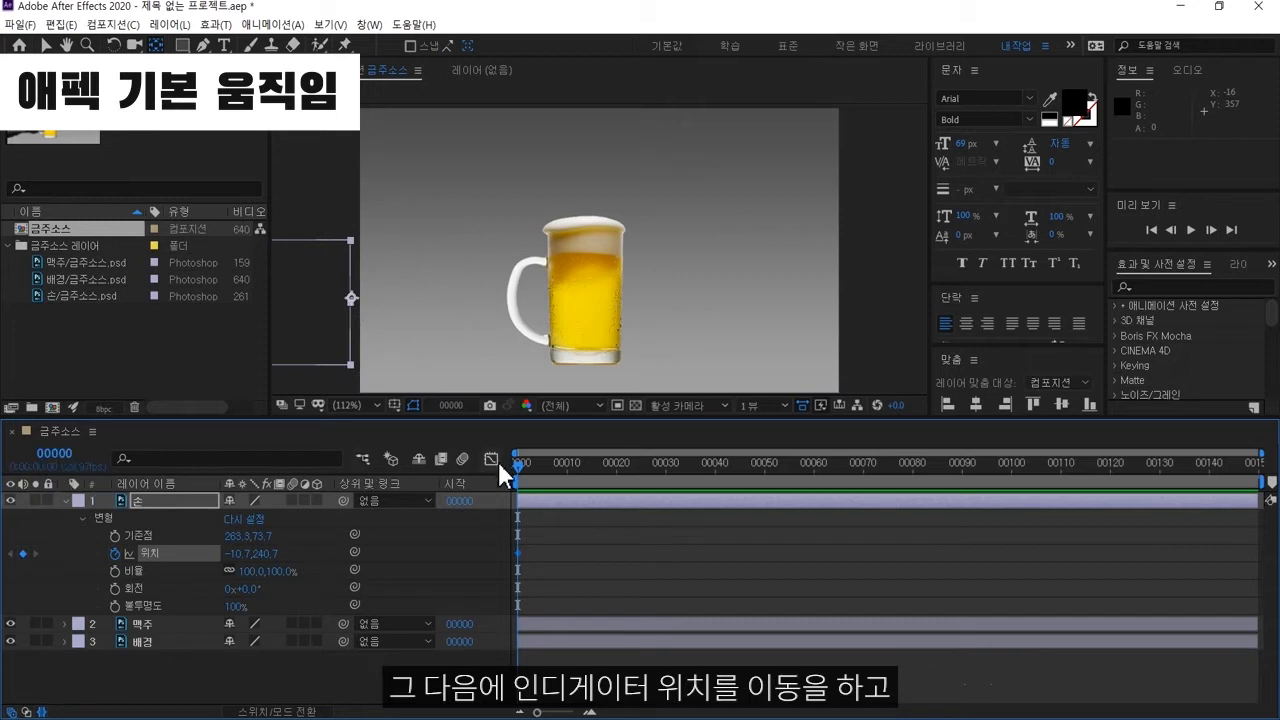
drag(521, 466, 568, 470)
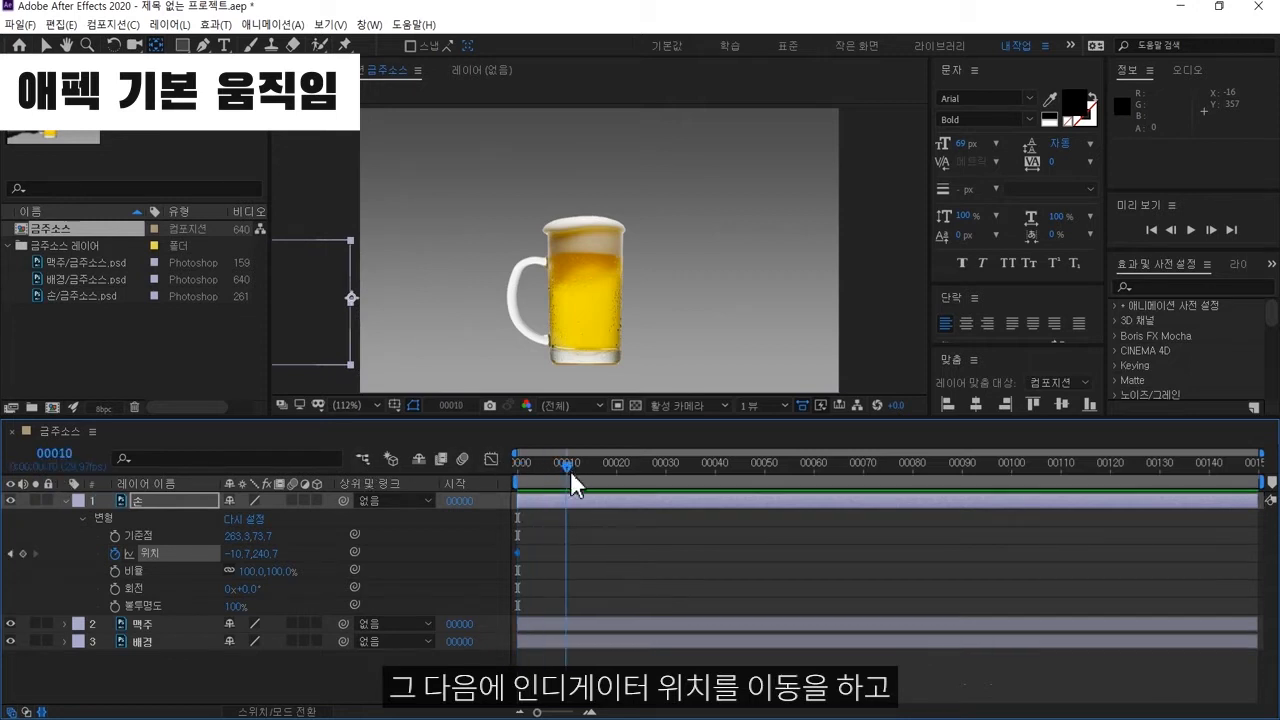
drag(237, 556, 448, 538)
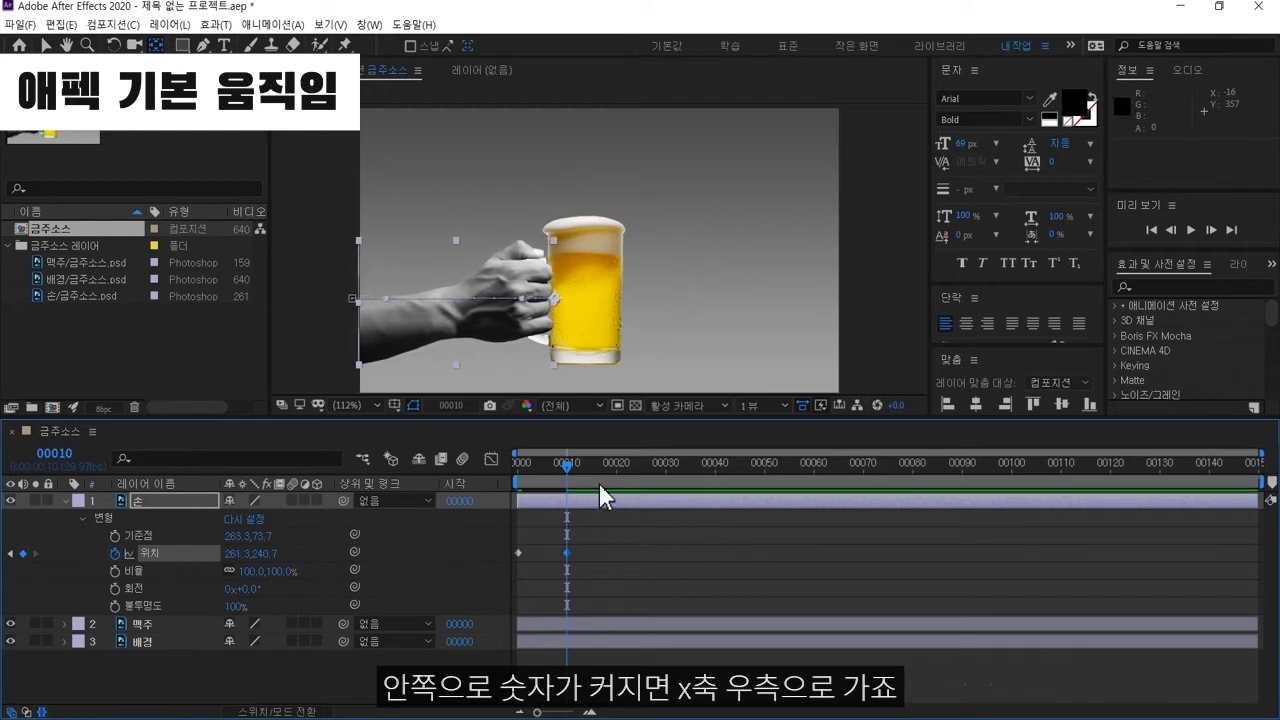
Step: Preview the hand's slide-in animation from frame 0
drag(568, 466, 458, 466)
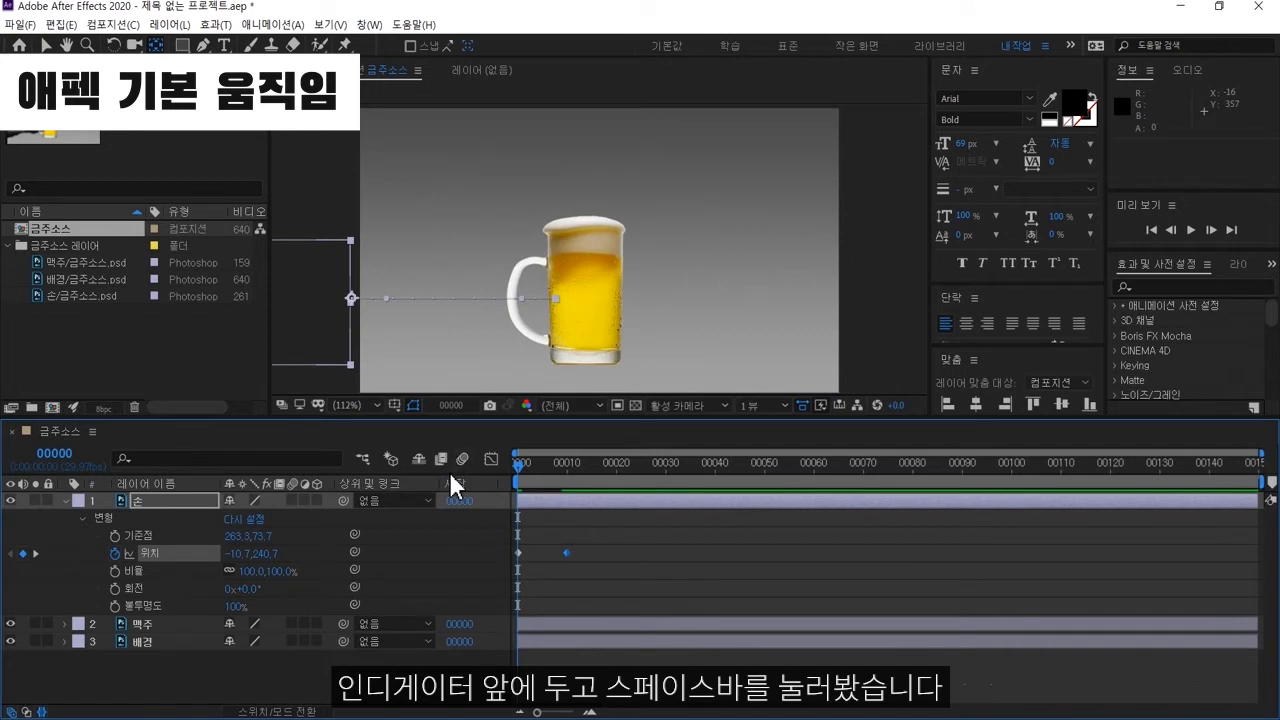
key(space)
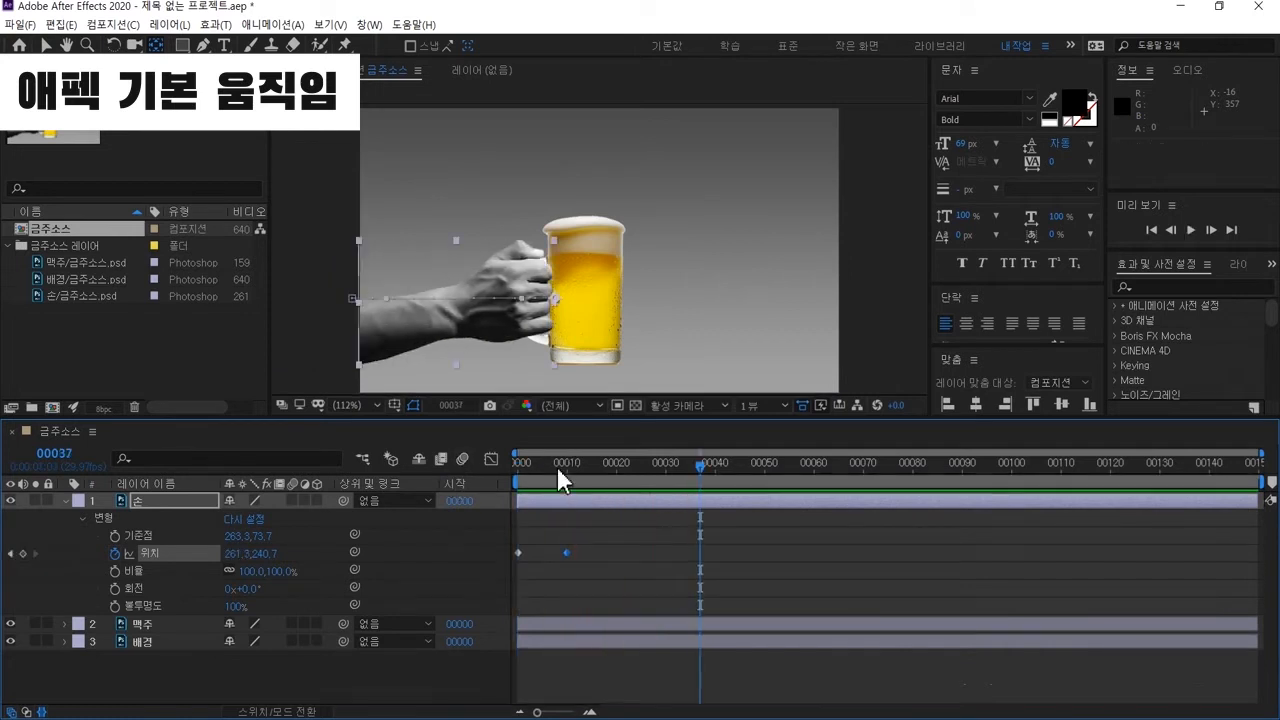
key(space)
key(space)
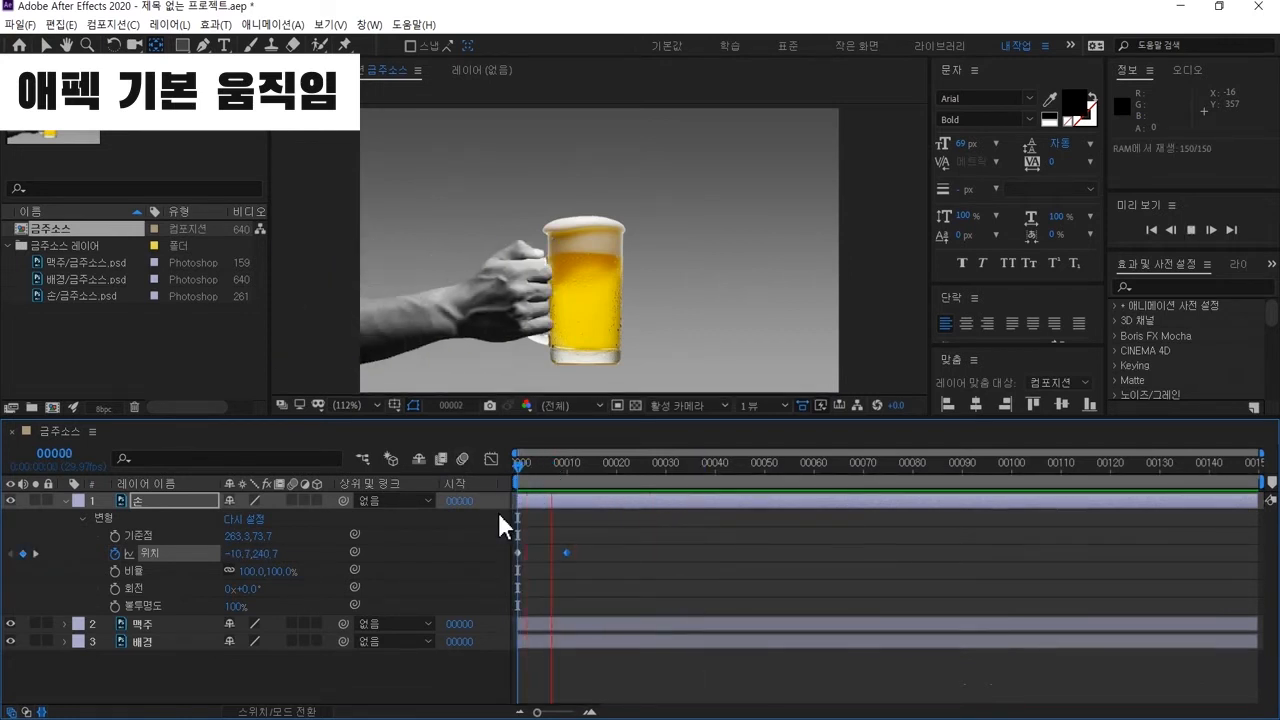
key(space)
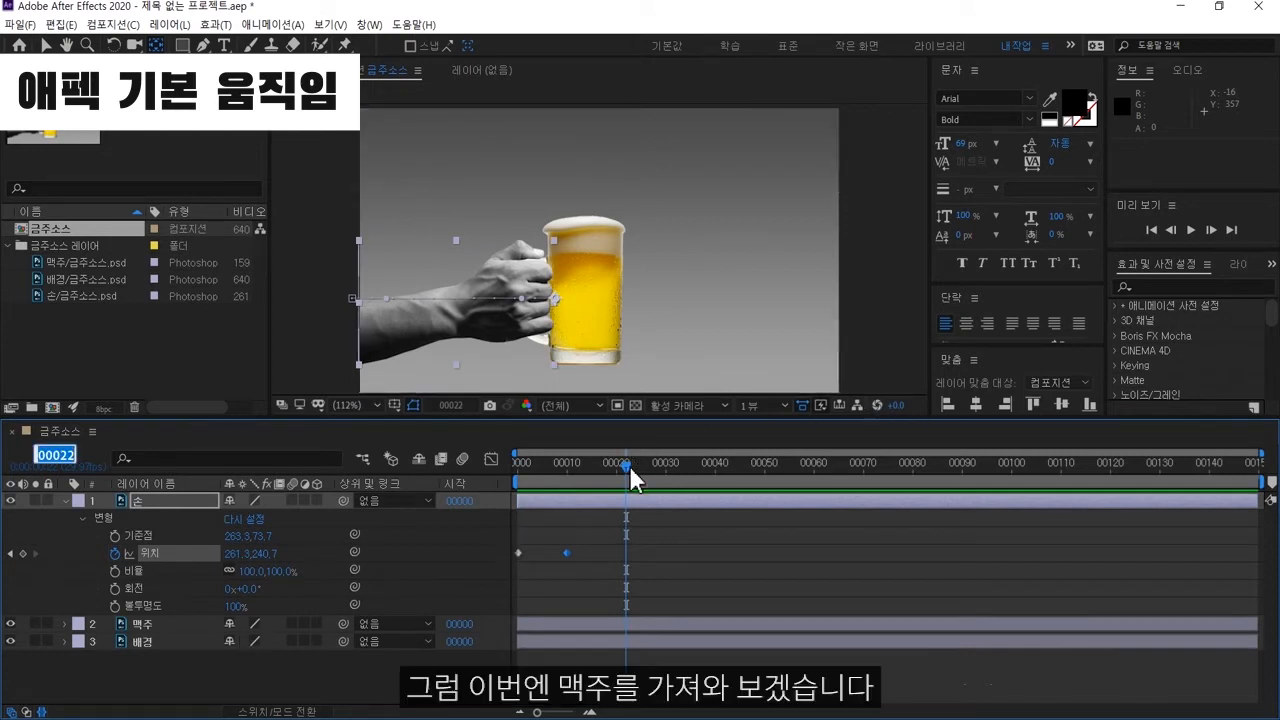
Step: Add a position keyframe to the 맥주 layer at frame 10
drag(629, 465, 566, 464)
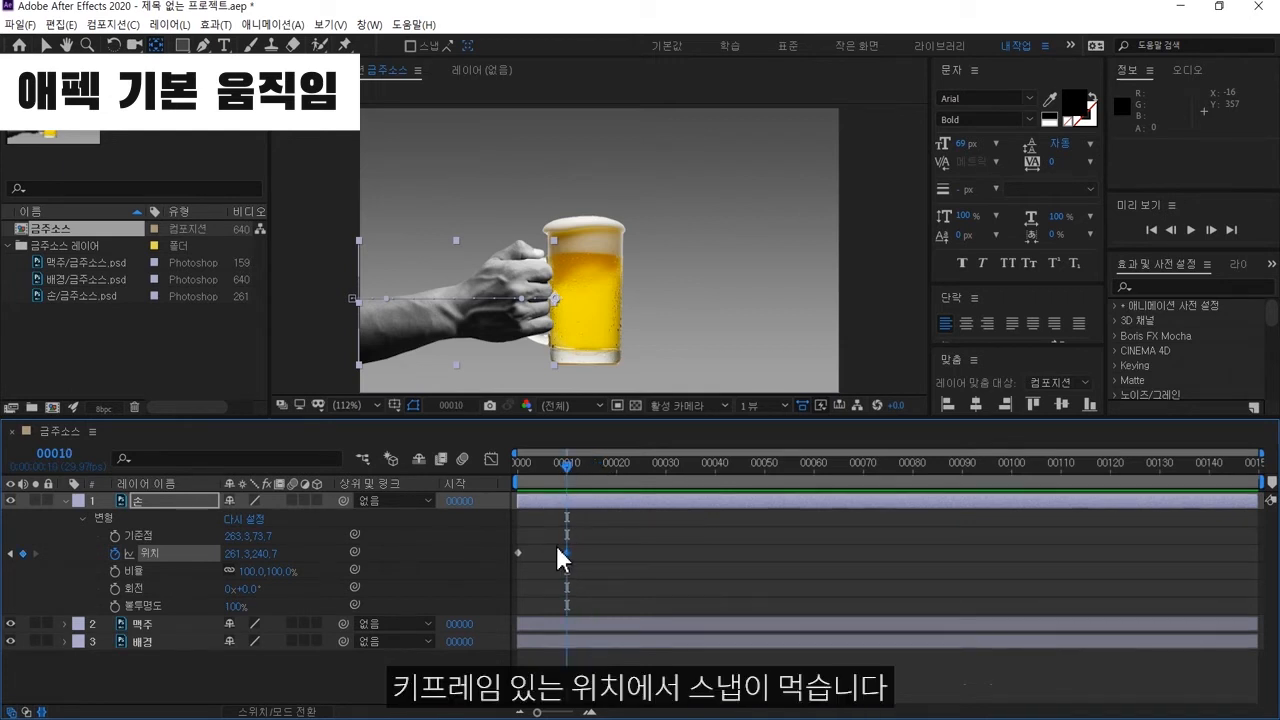
click(65, 623)
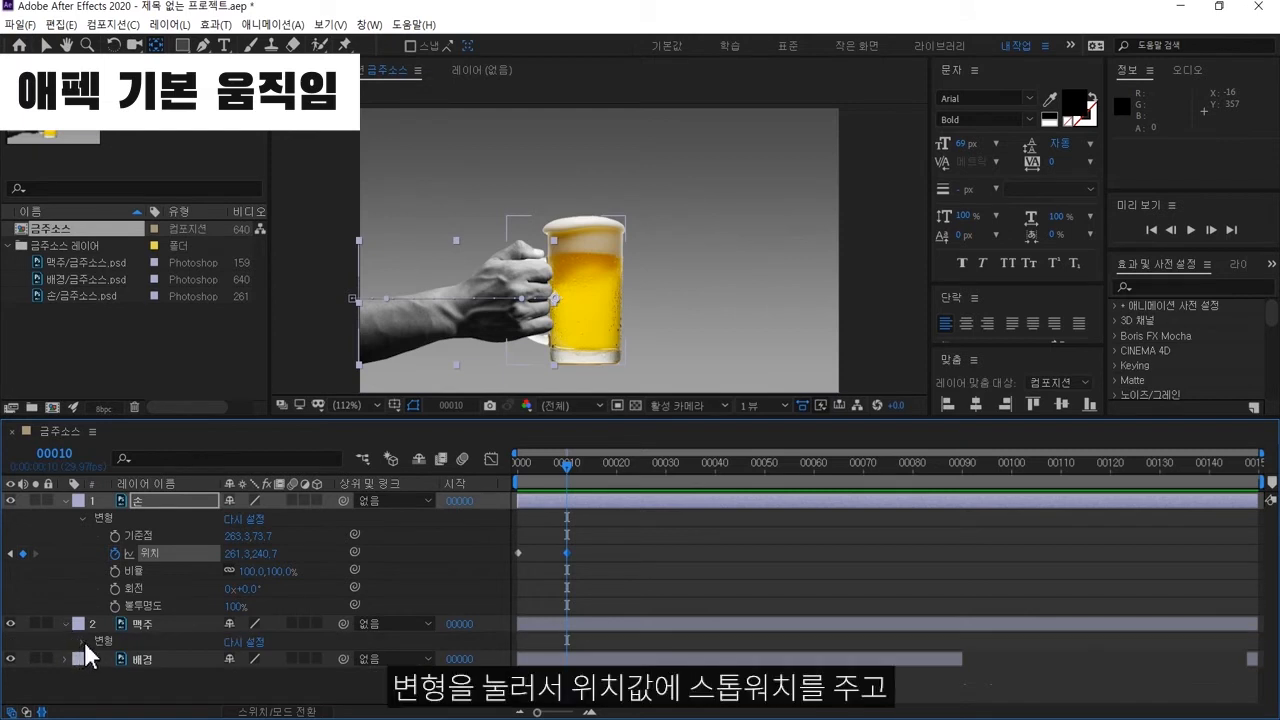
click(82, 641)
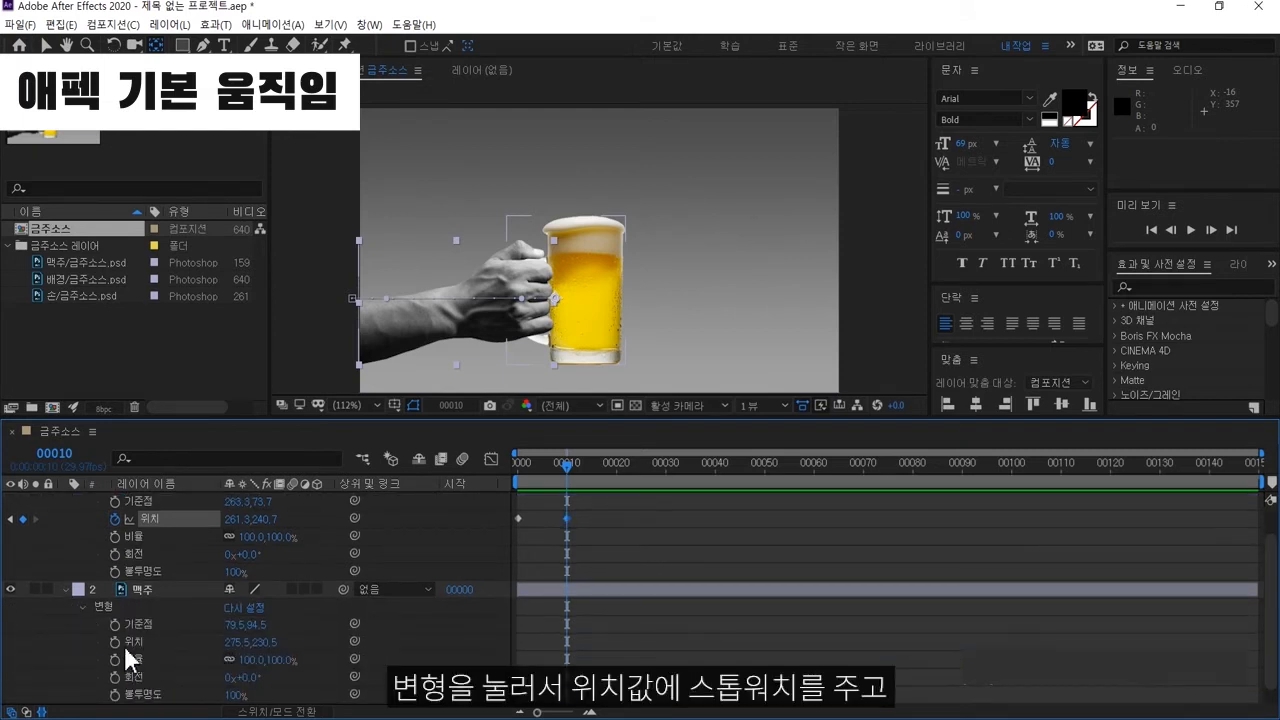
click(116, 642)
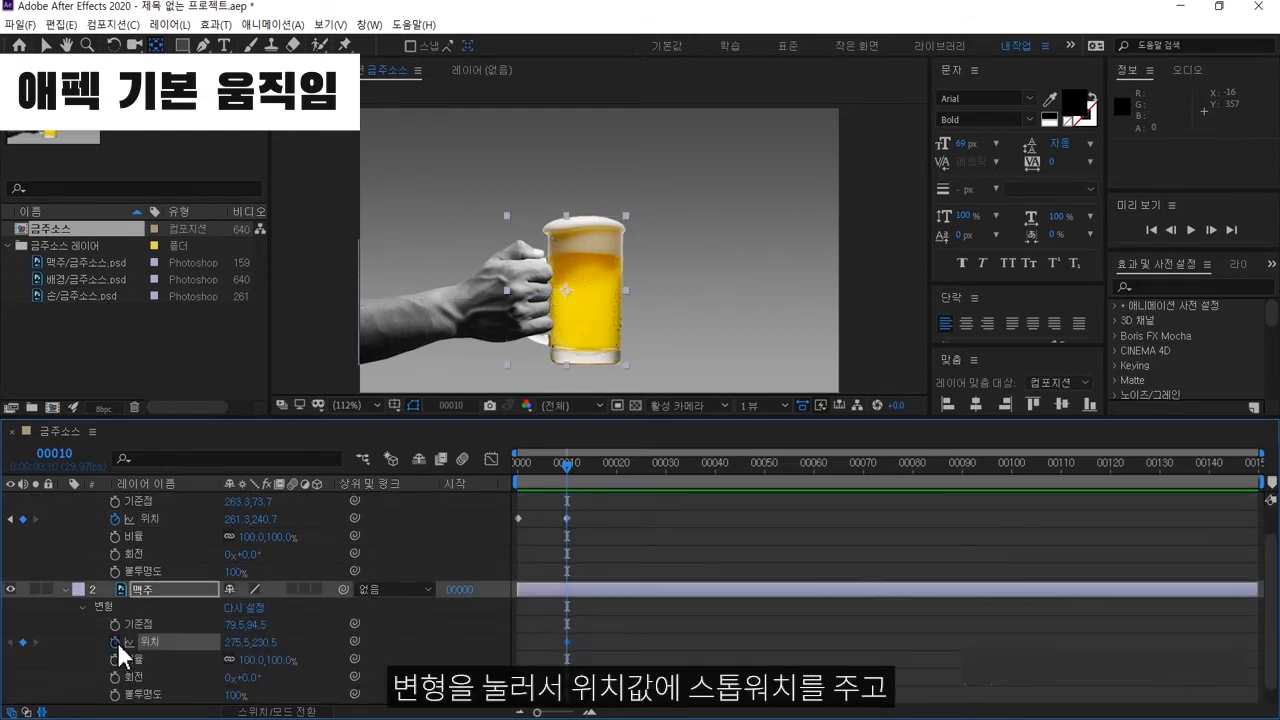
Step: Try moving the 맥주 layer to position X 244.5 and undo the change
drag(236, 643, 209, 647)
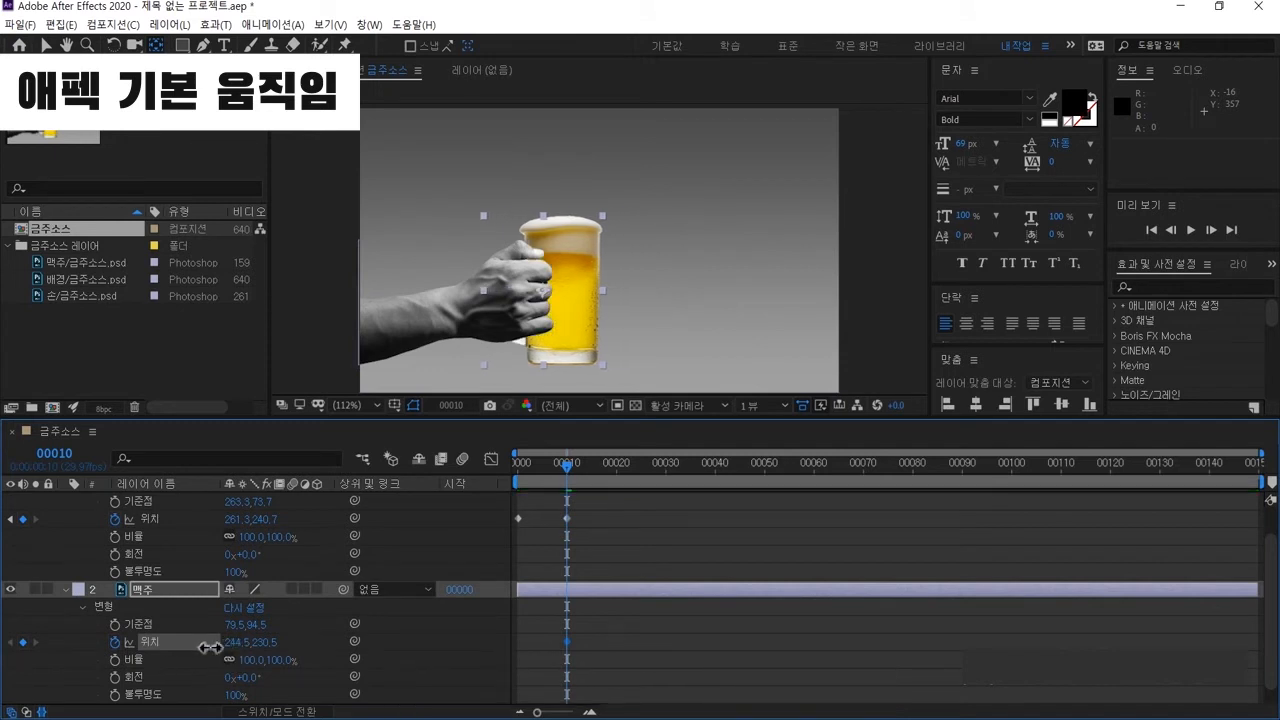
key(ctrl+z)
key(ctrl+z)
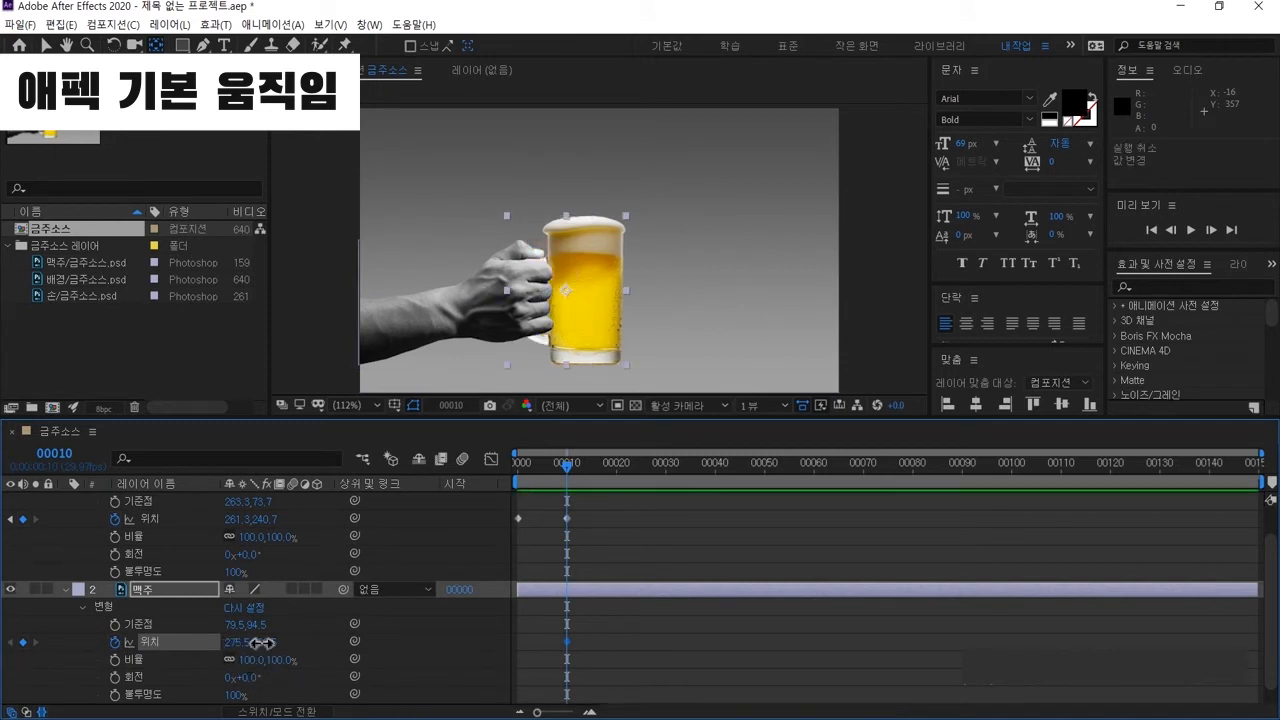
Step: Keyframe the 맥주 layer so the mug drops from position Y -99.5 at frame 10 to Y 225.5 at frame 30
drag(222, 655, 3, 617)
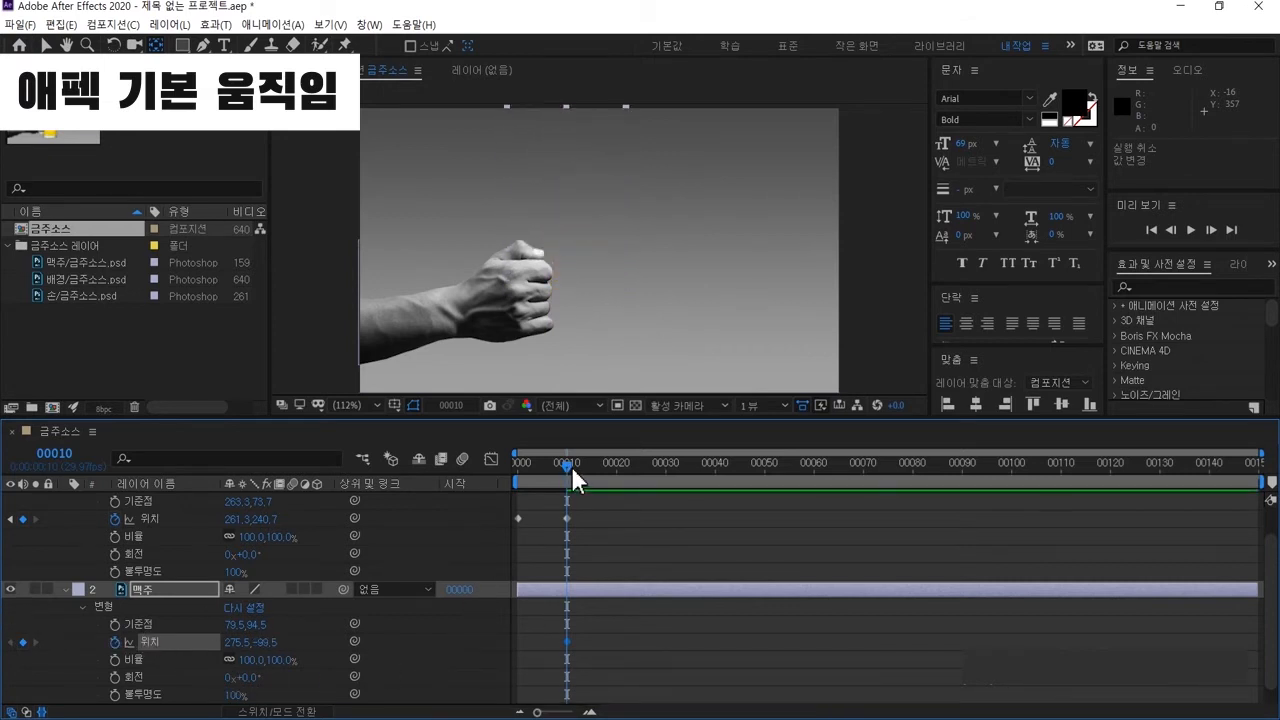
drag(571, 466, 667, 464)
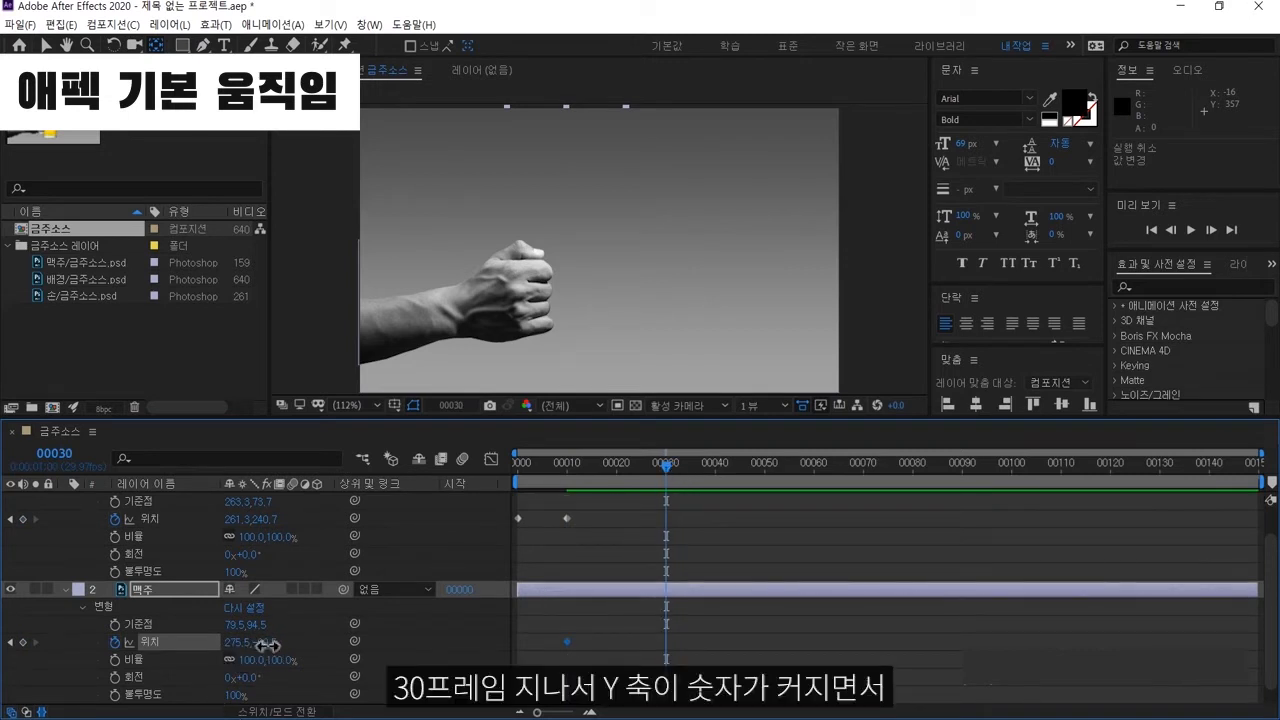
drag(268, 645, 531, 652)
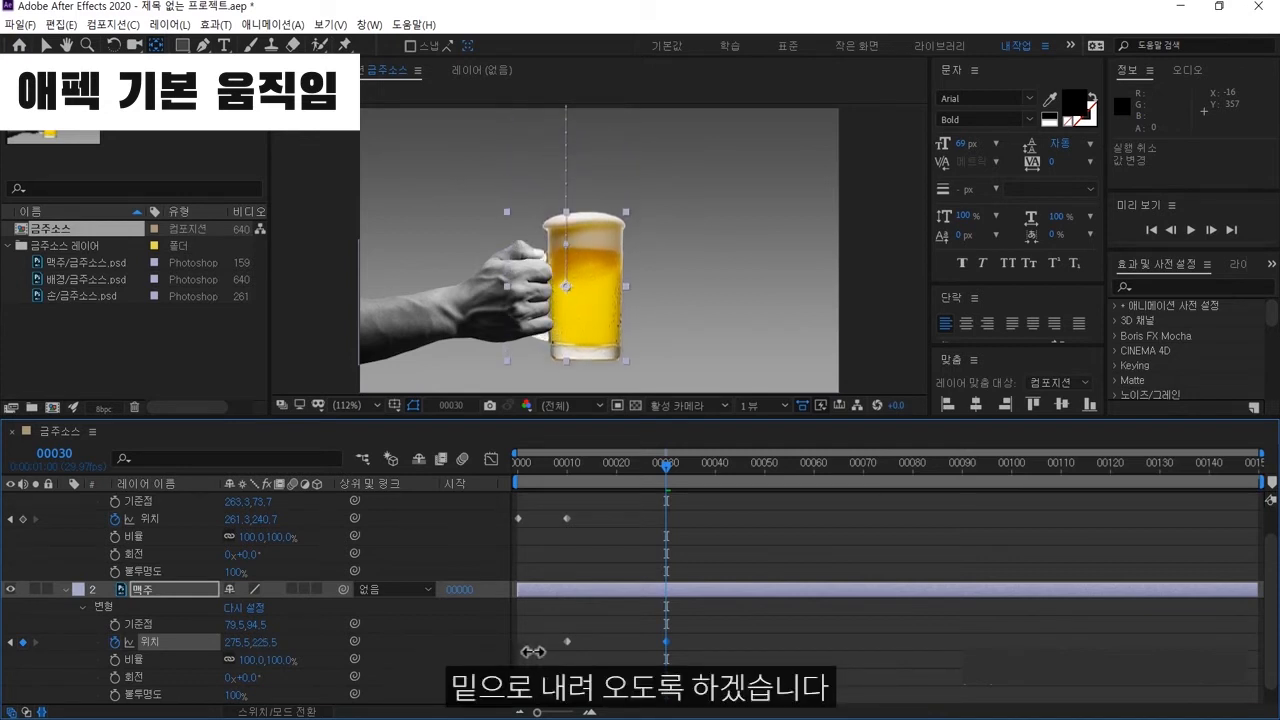
Step: Preview the hand's slide-in and the mug's drop from frame 0
drag(666, 462, 518, 462)
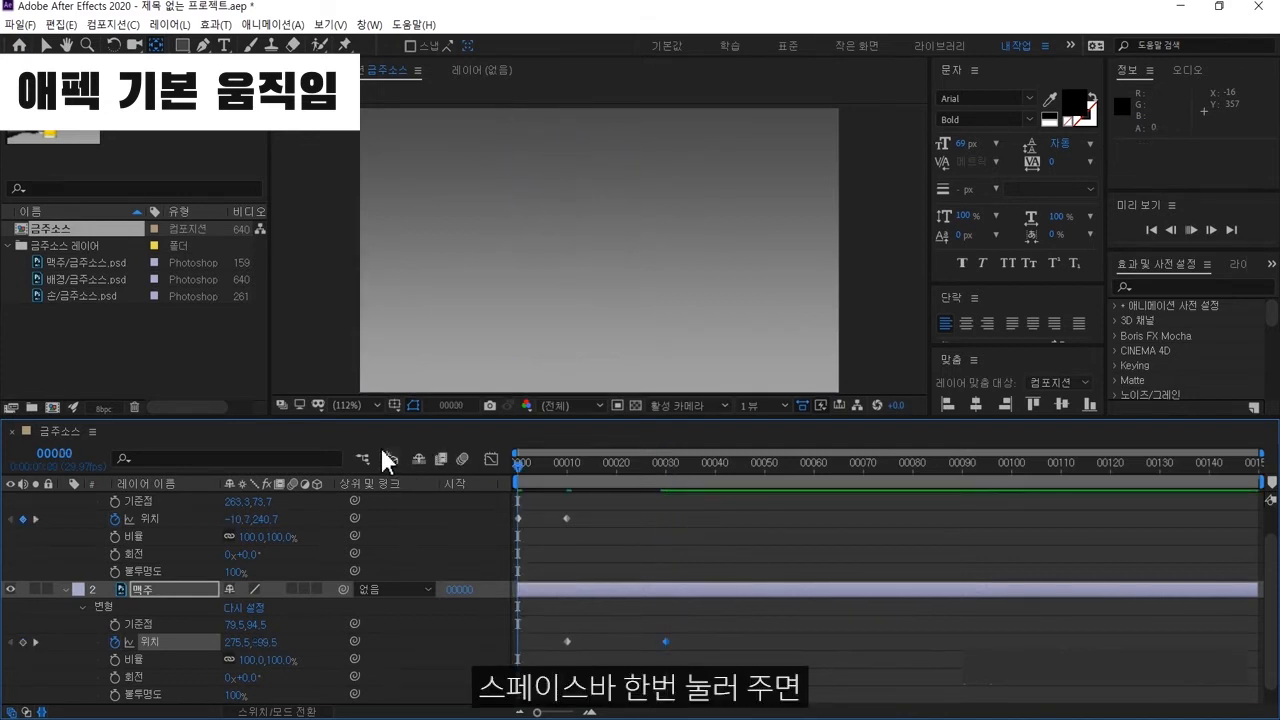
key(space)
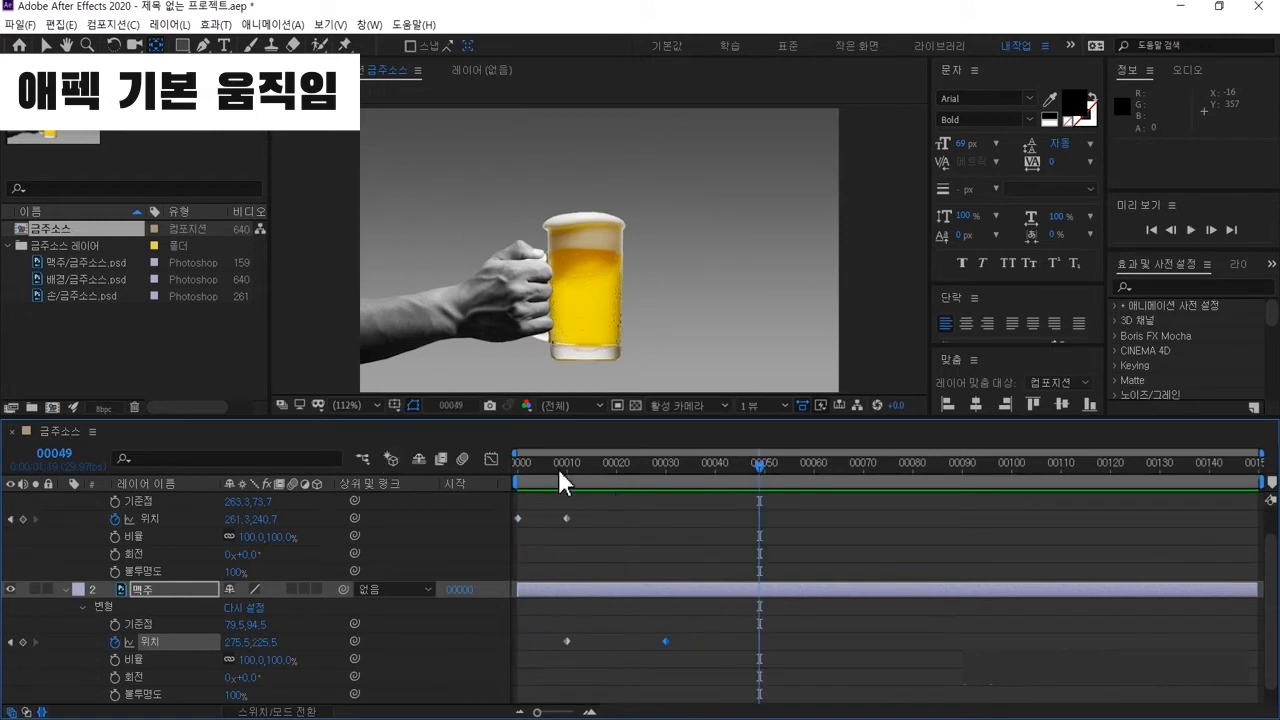
key(space)
key(space)
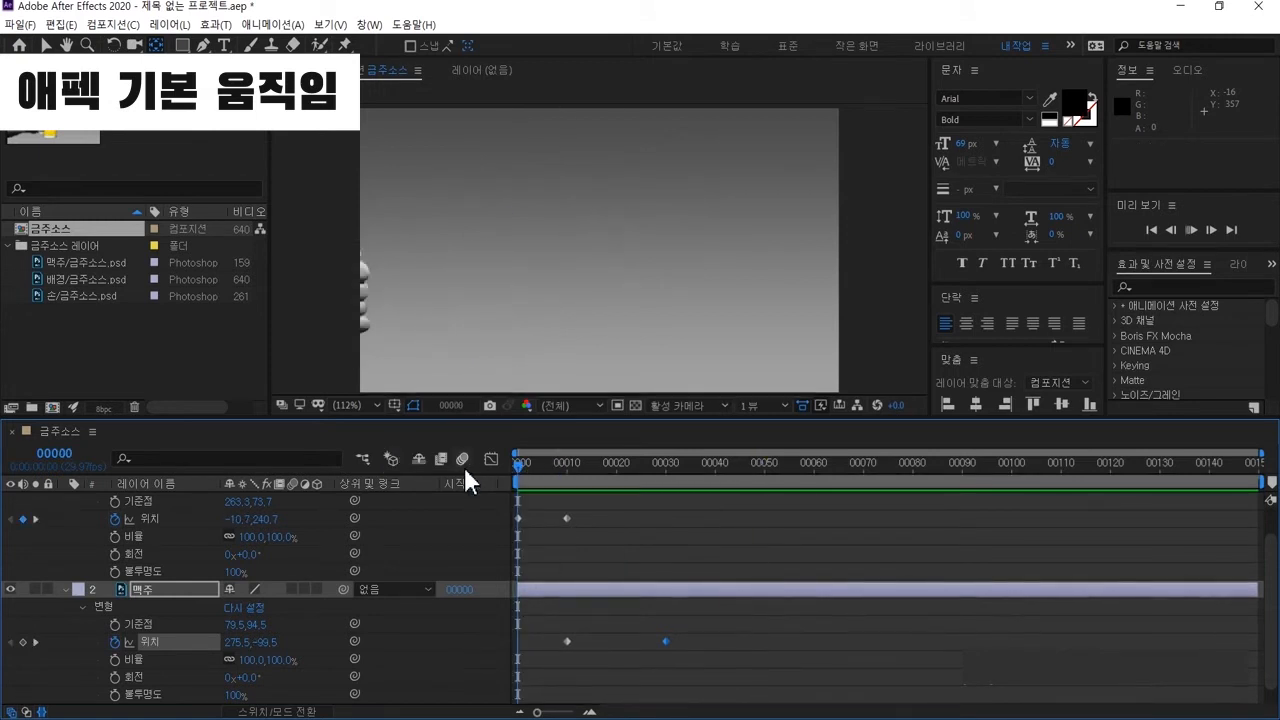
key(space)
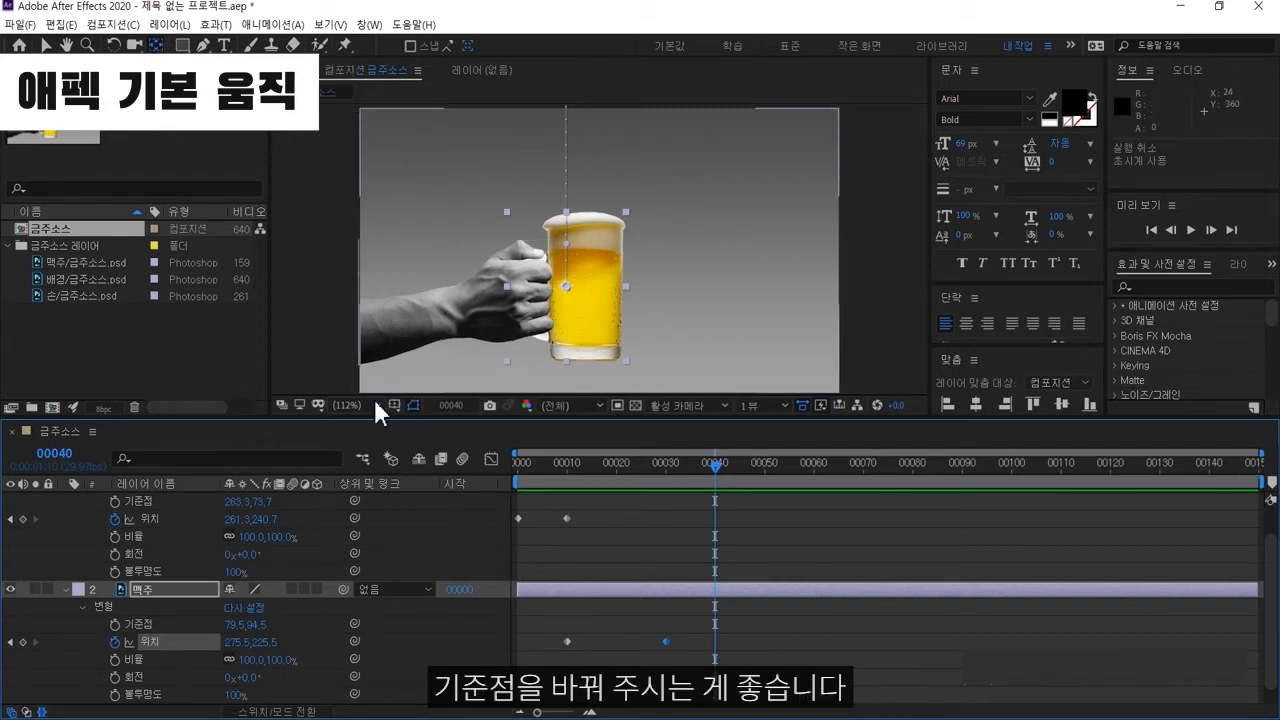
Step: Move the 손 layer's anchor point to the forearm's outer end at about 4.9, 115.5 at frame 40
scroll(193, 529, up, 1)
click(182, 500)
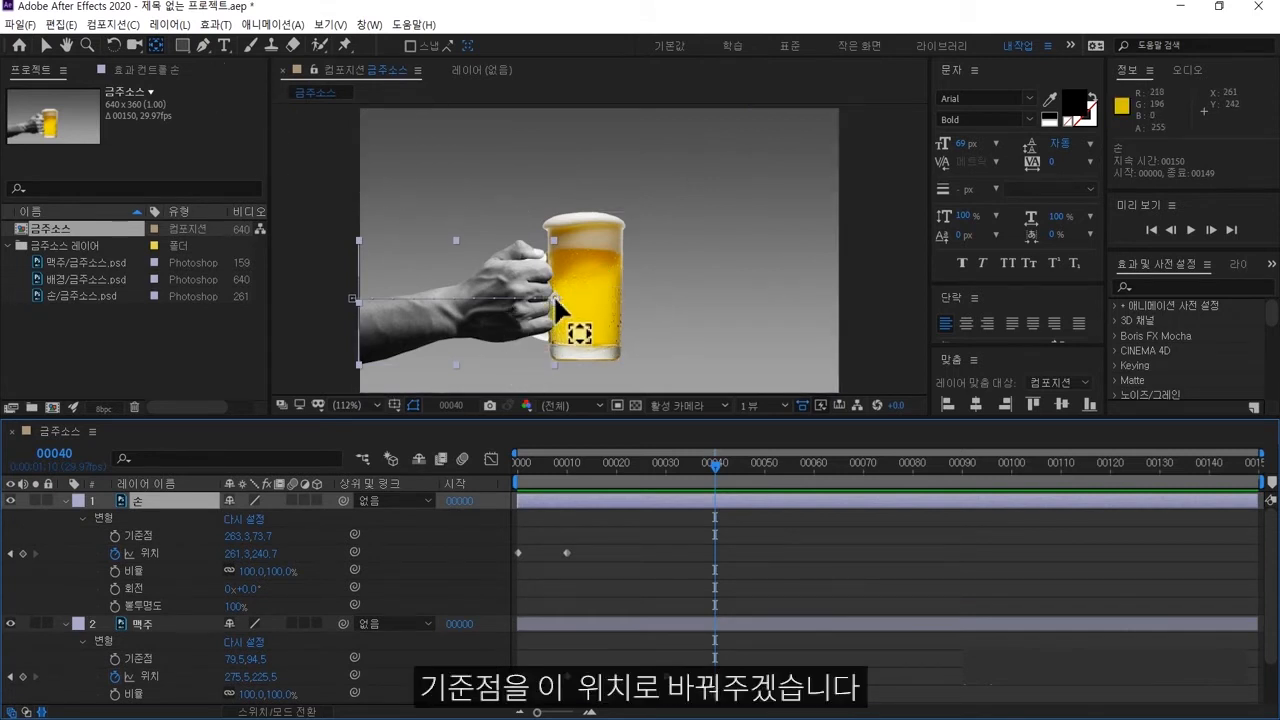
drag(550, 300, 361, 332)
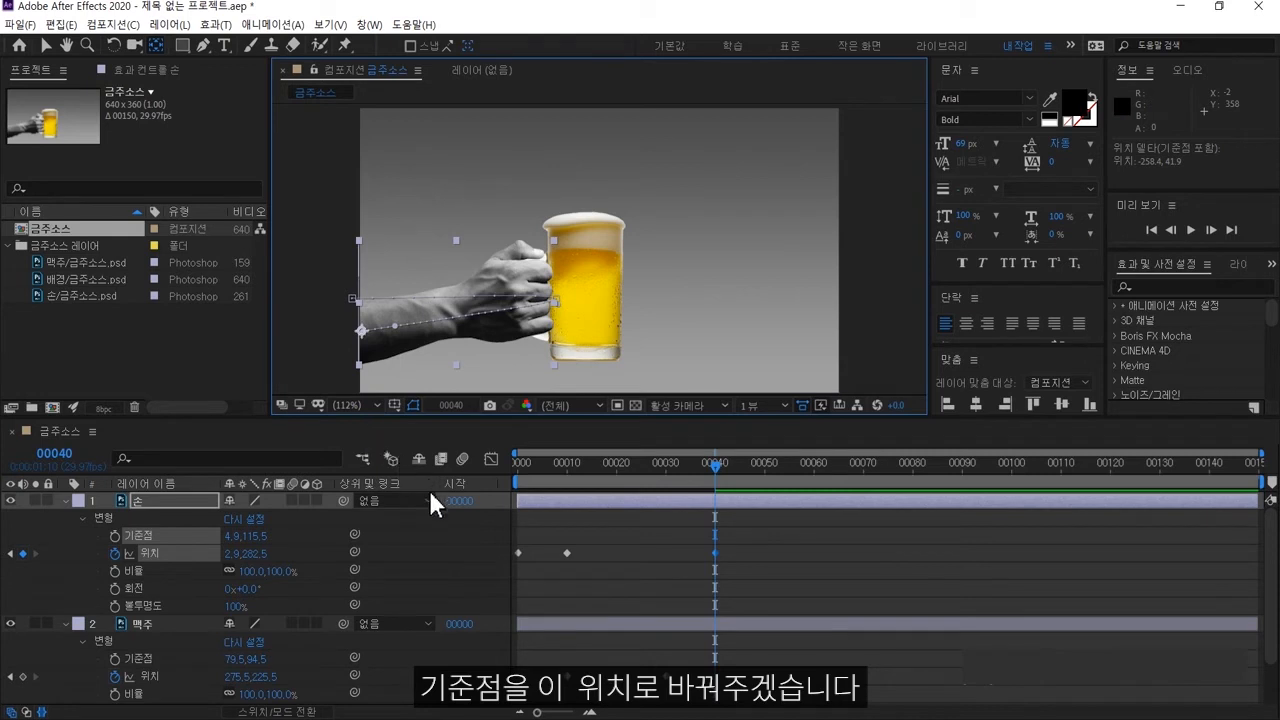
Step: Keyframe the 손 layer's rotation from 0° at frame 40 to -35° at frame 60
click(114, 588)
click(54, 454)
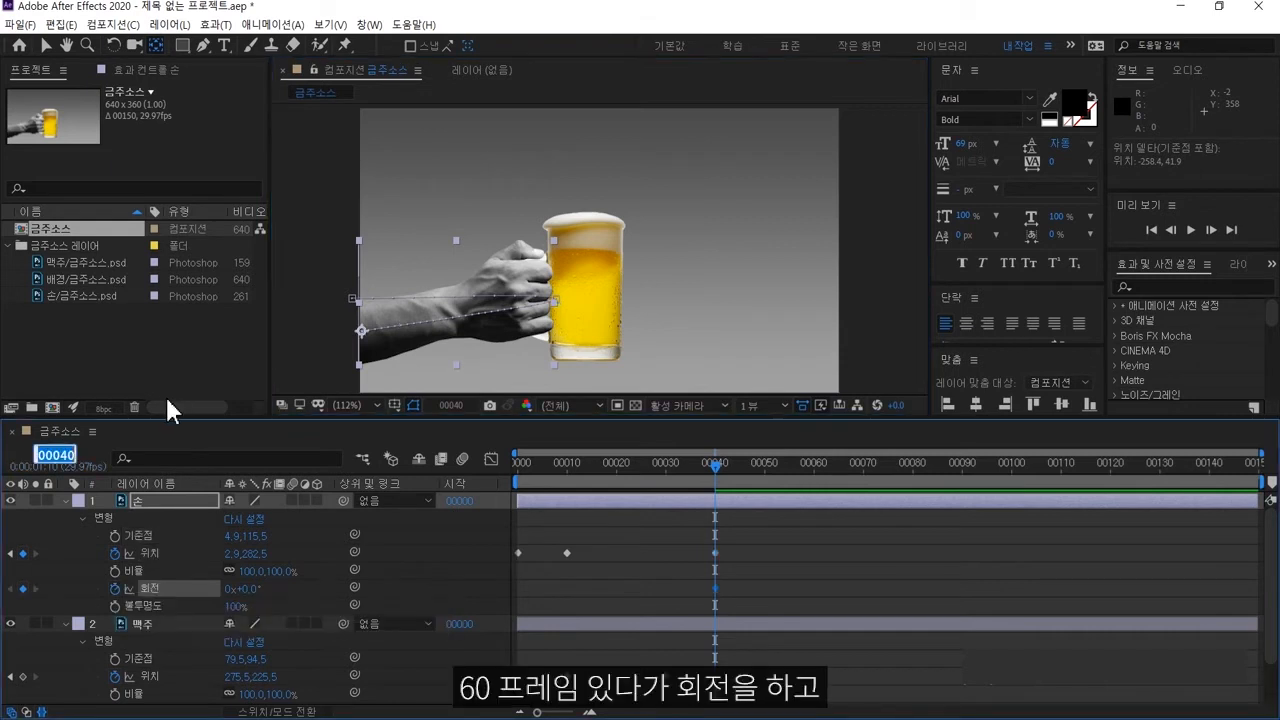
text(60)
key(Return)
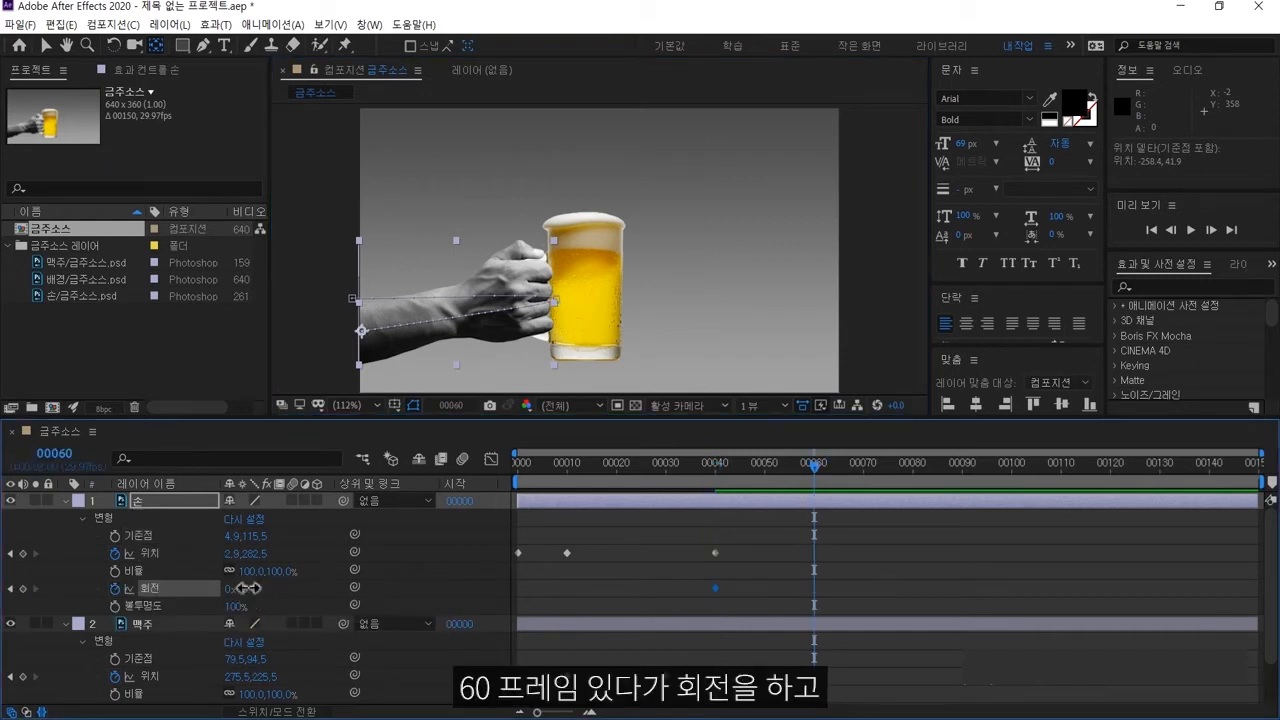
drag(232, 588, 221, 588)
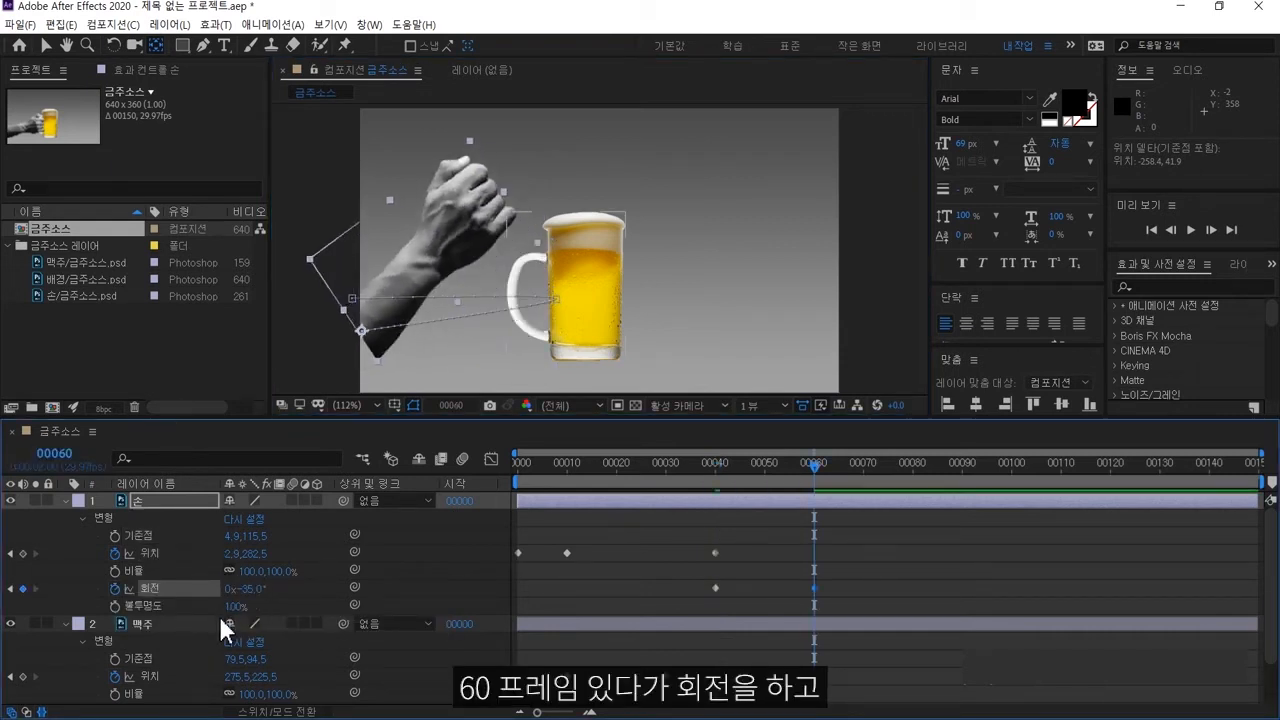
Step: Add a rotation keyframe of +8° to the 손 layer at frame 80
click(54, 454)
text(80)
key(Return)
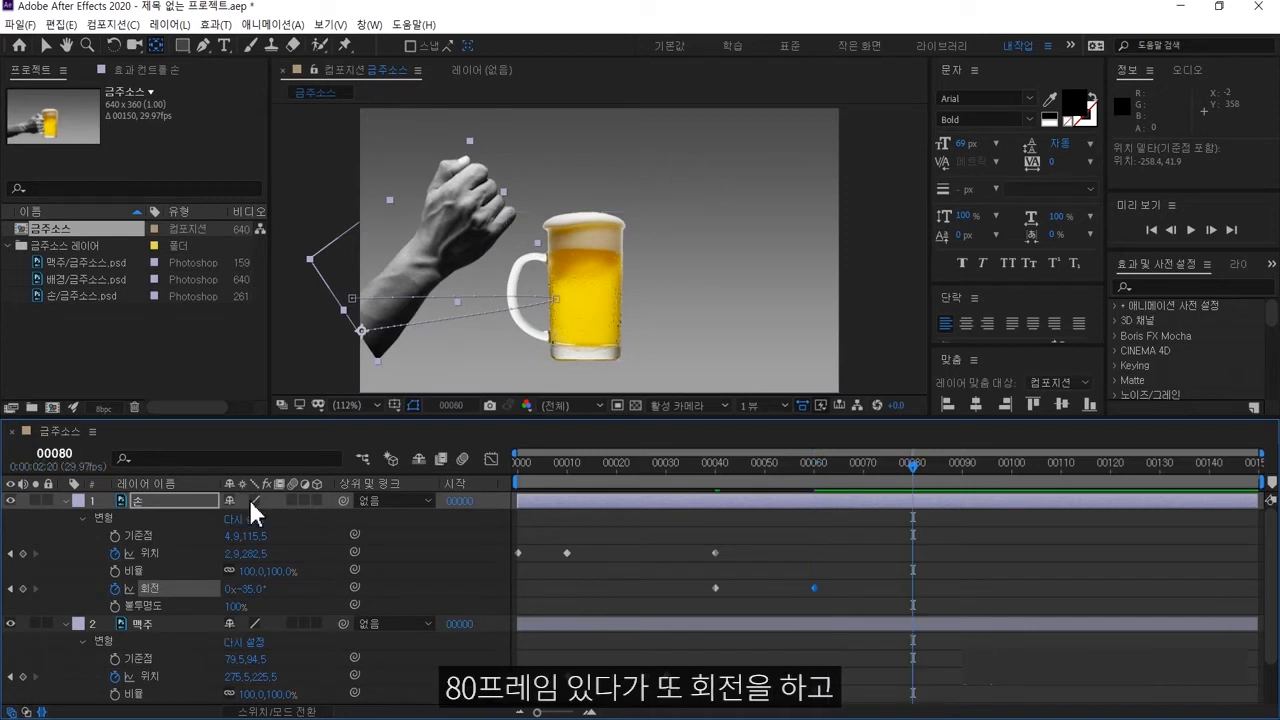
drag(247, 592, 290, 597)
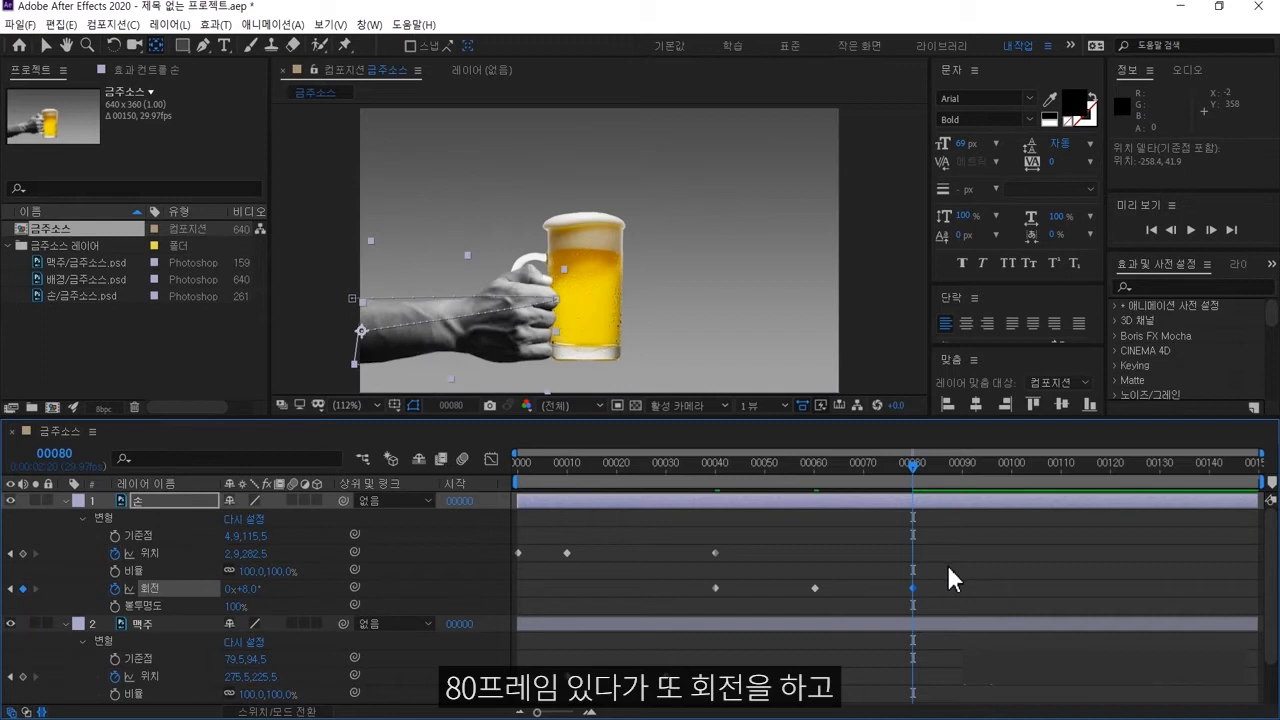
Step: Copy the 손 layer's rotation keyframes at frames 60 and 80, paste them at frame 99 and once more after that pair, and preview the swing
drag(947, 564, 803, 600)
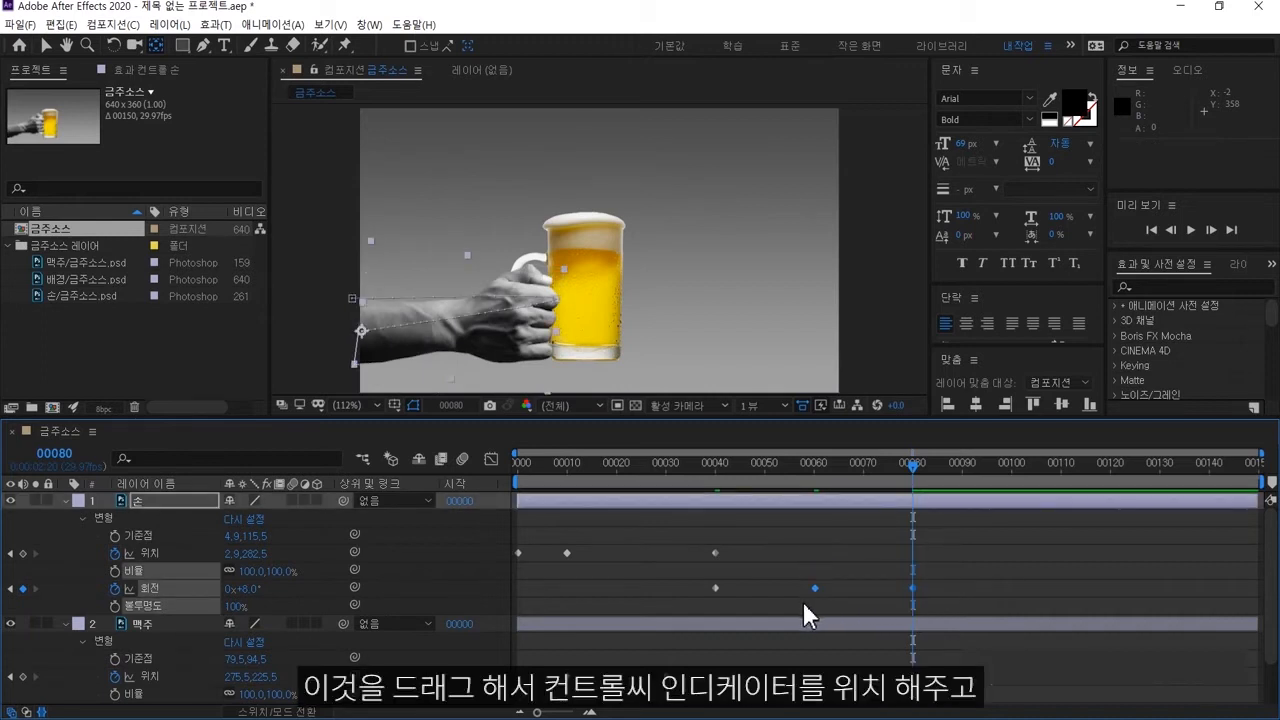
key(ctrl+c)
drag(970, 464, 1010, 475)
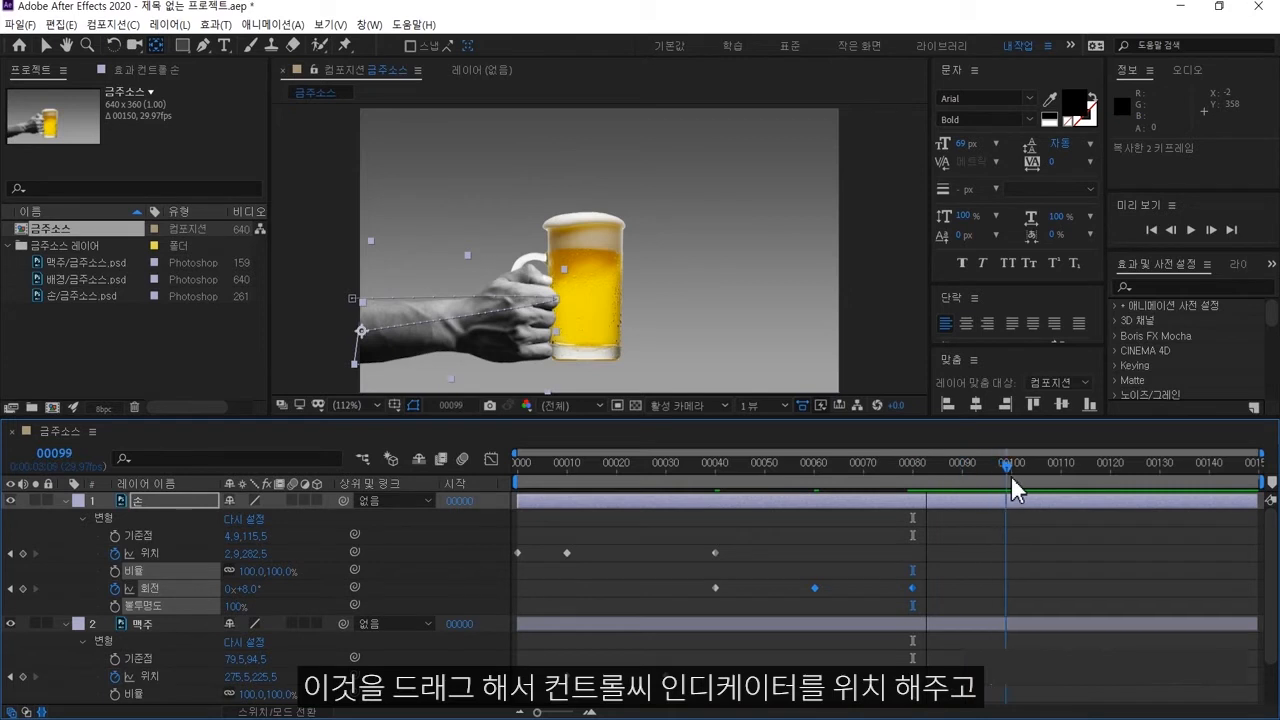
key(ctrl+v)
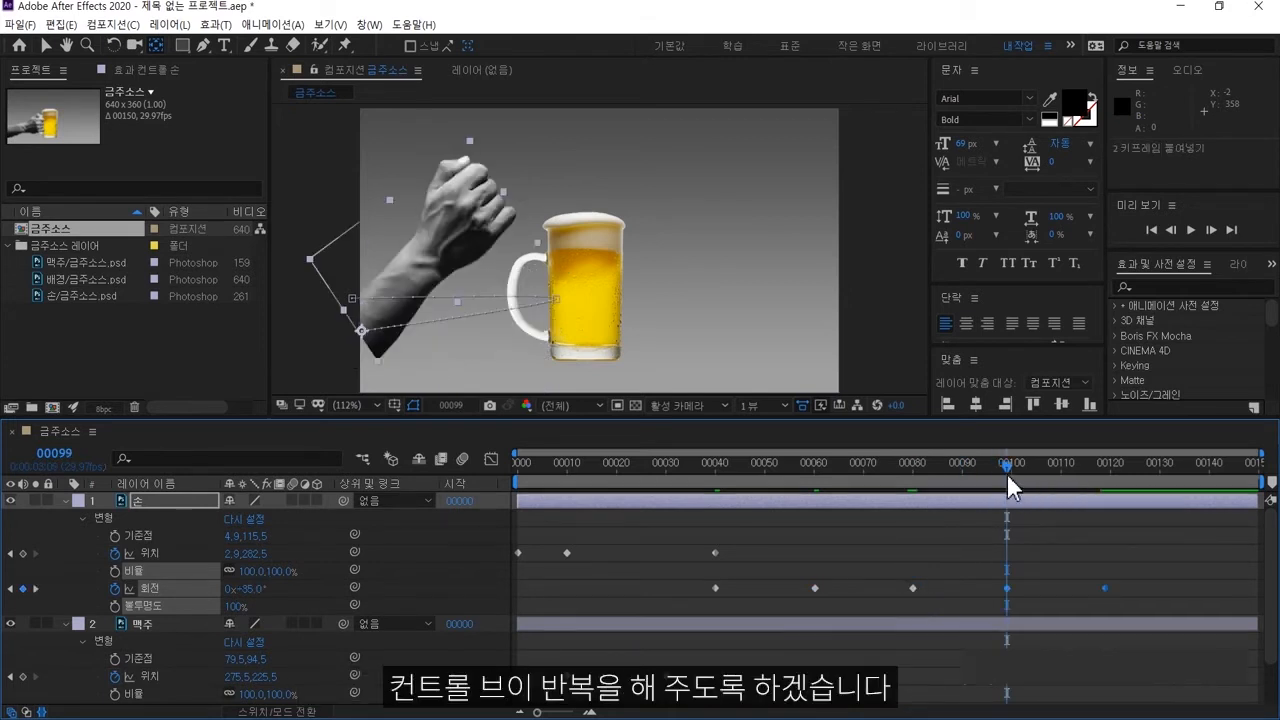
drag(1072, 467, 720, 466)
key(ctrl+v)
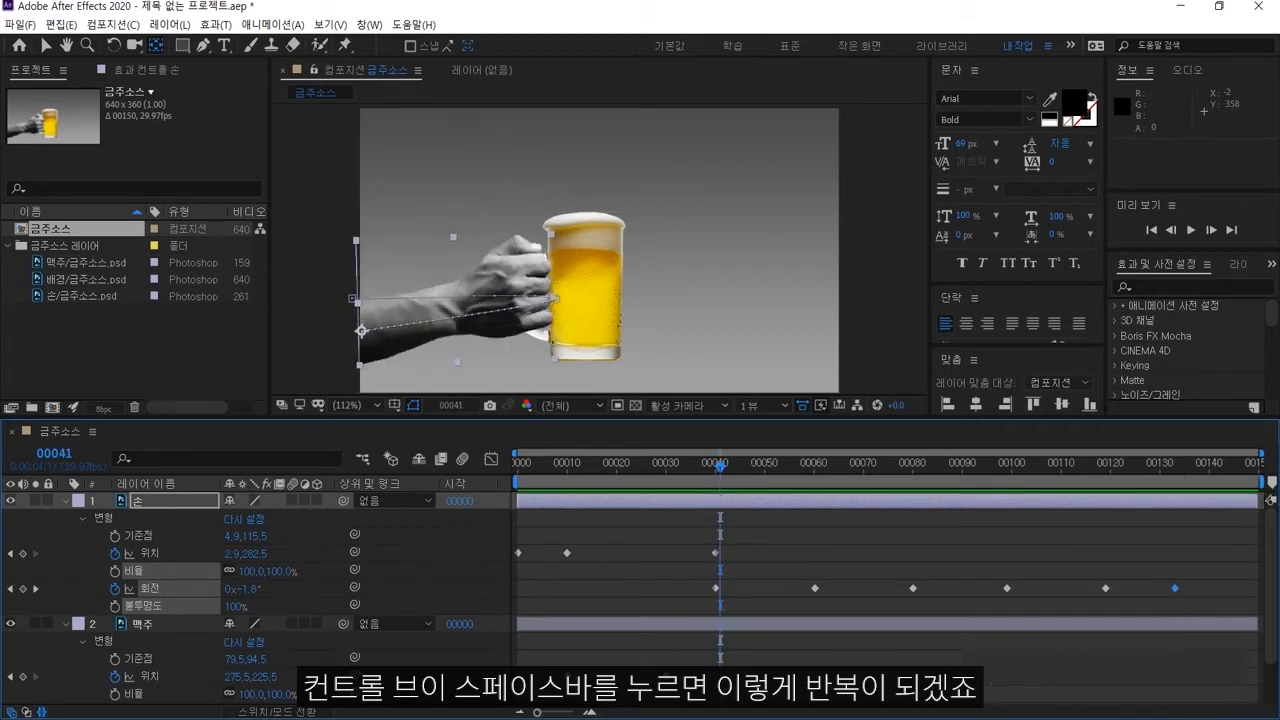
key(space)
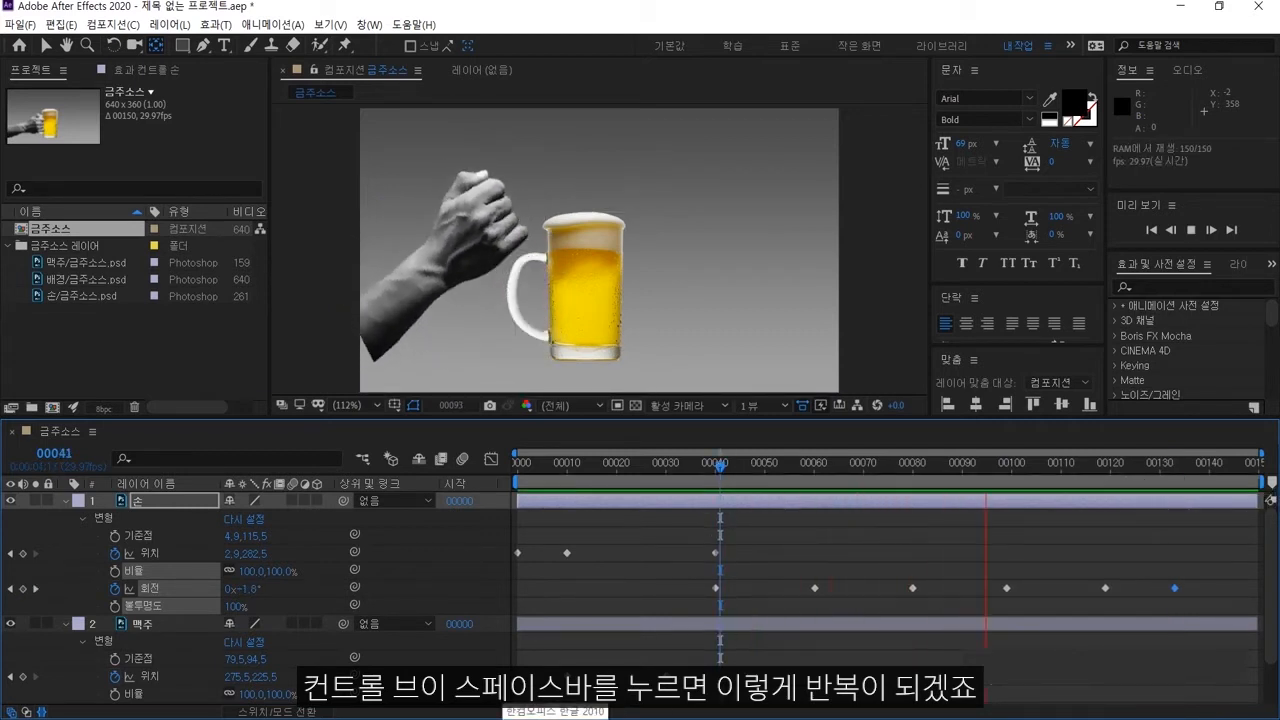
key(space)
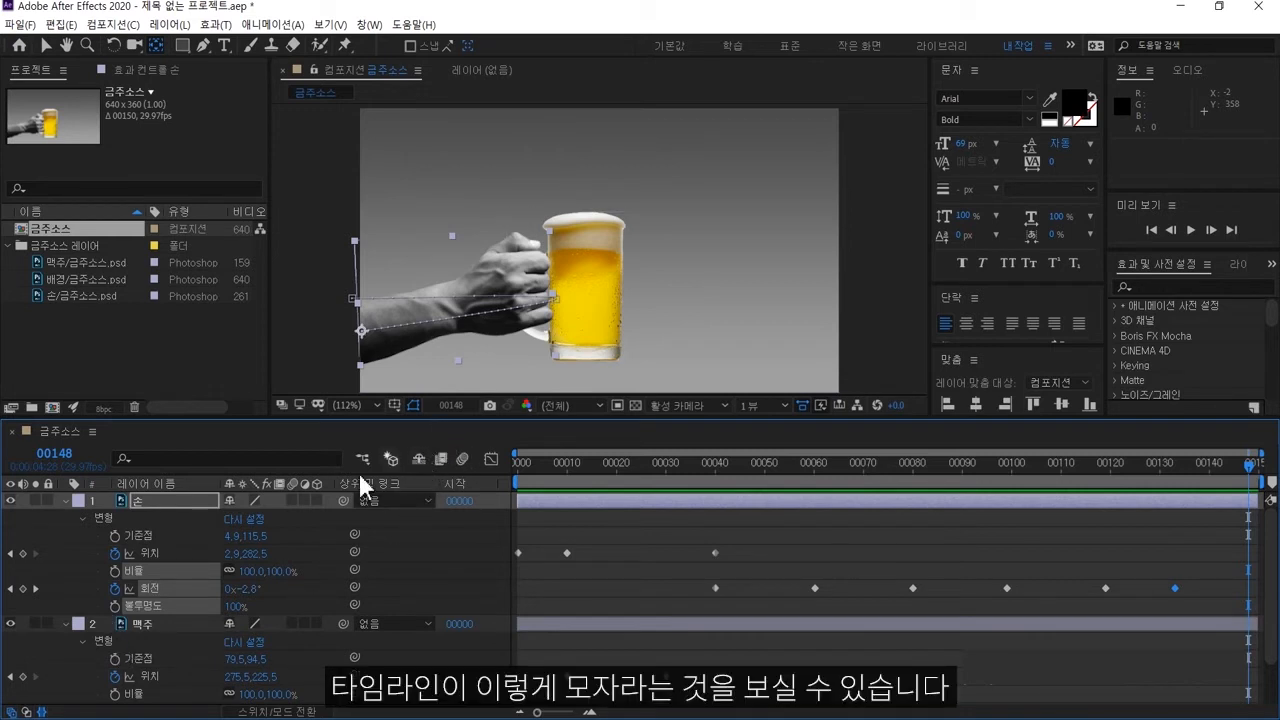
Step: Collapse the properties of the 손 and 맥주 layers in the timeline
click(68, 501)
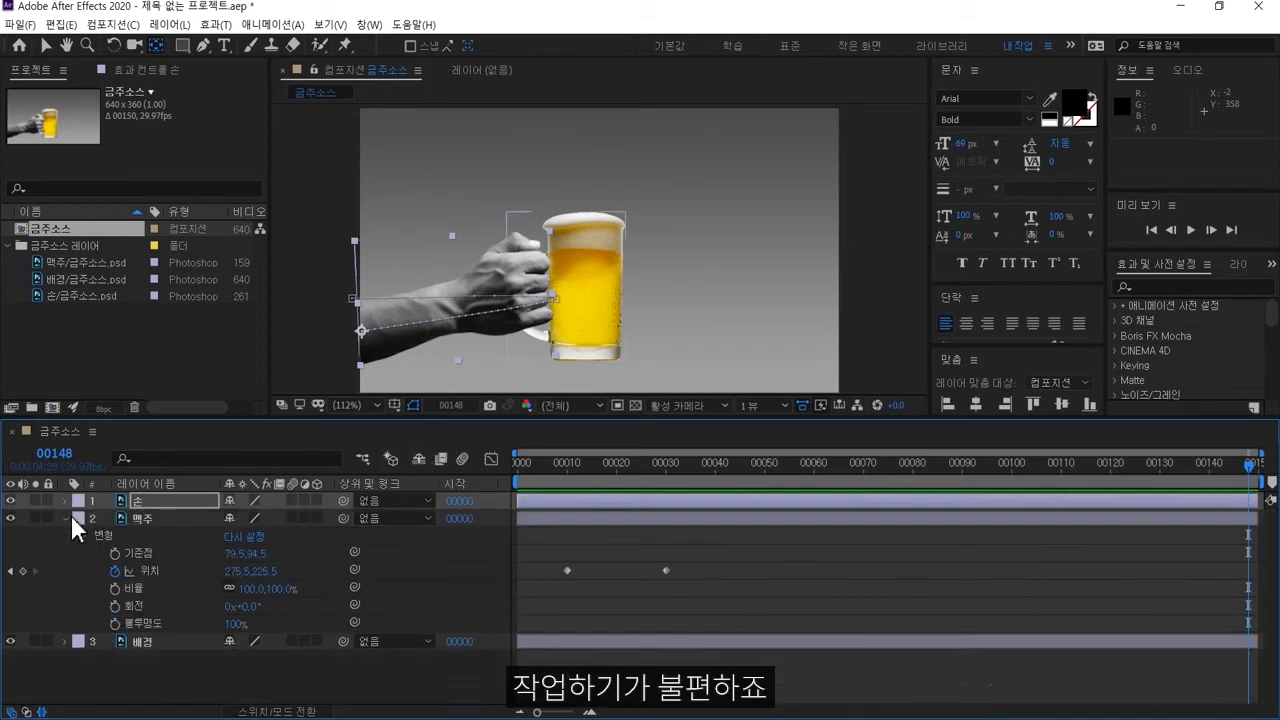
click(70, 517)
click(67, 516)
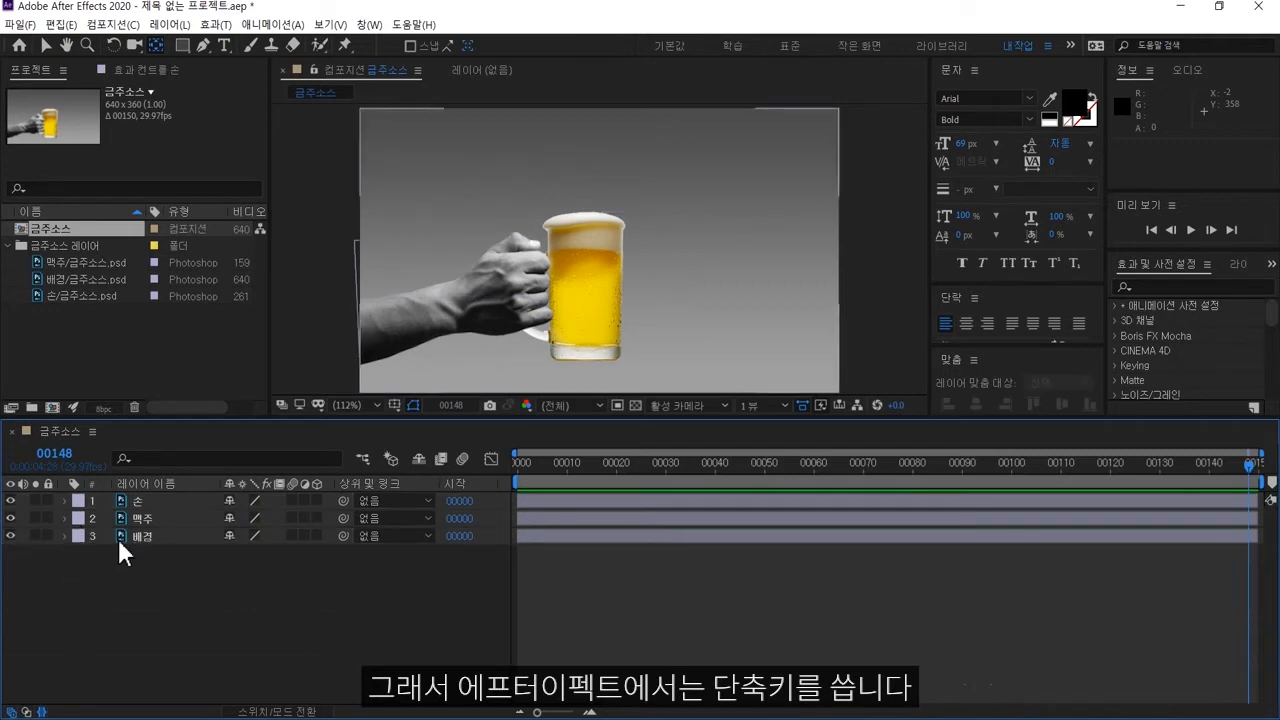
Step: Show the 손 layer's position, rotation, opacity and anchor point one at a time, and reveal all its keyframed properties together
click(160, 499)
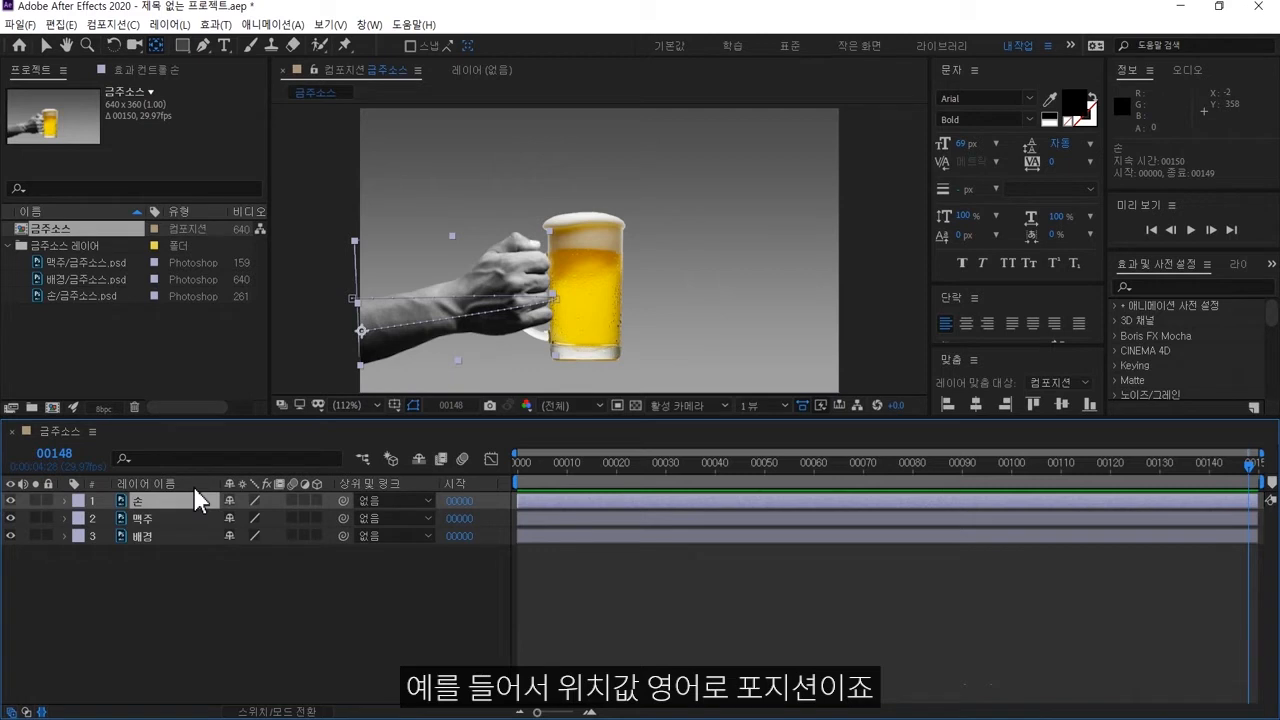
key(p)
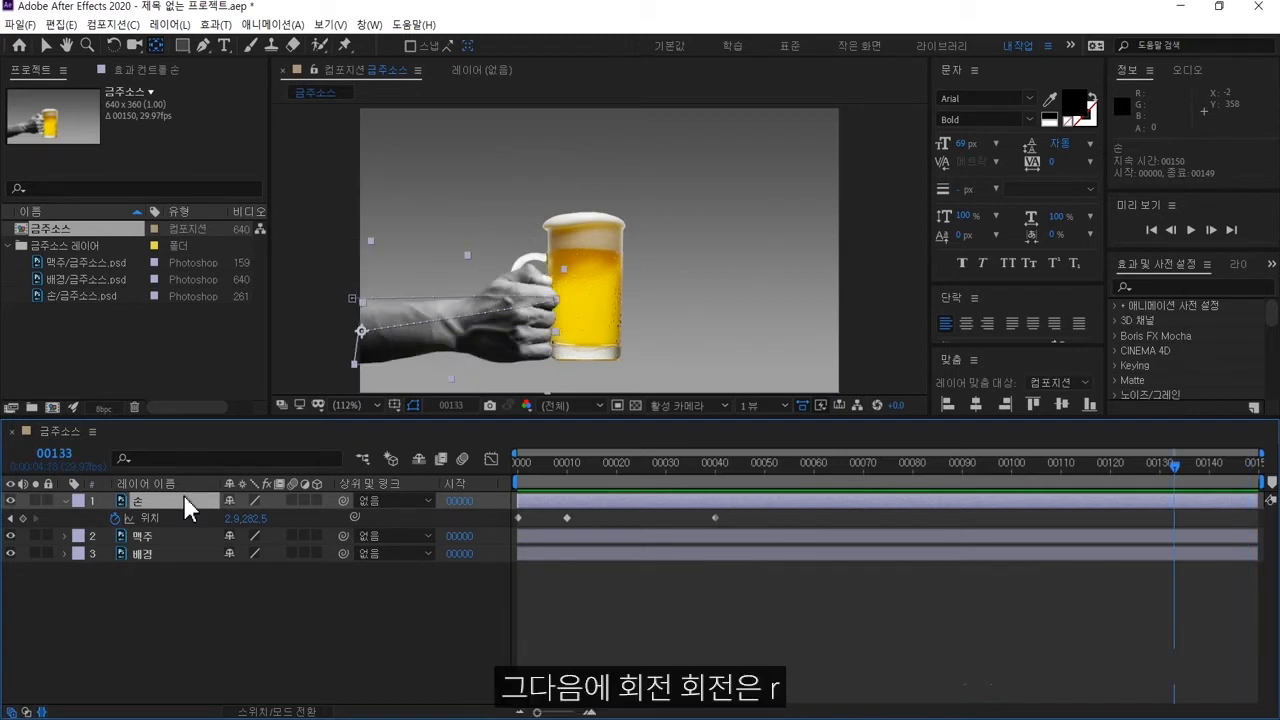
key(r)
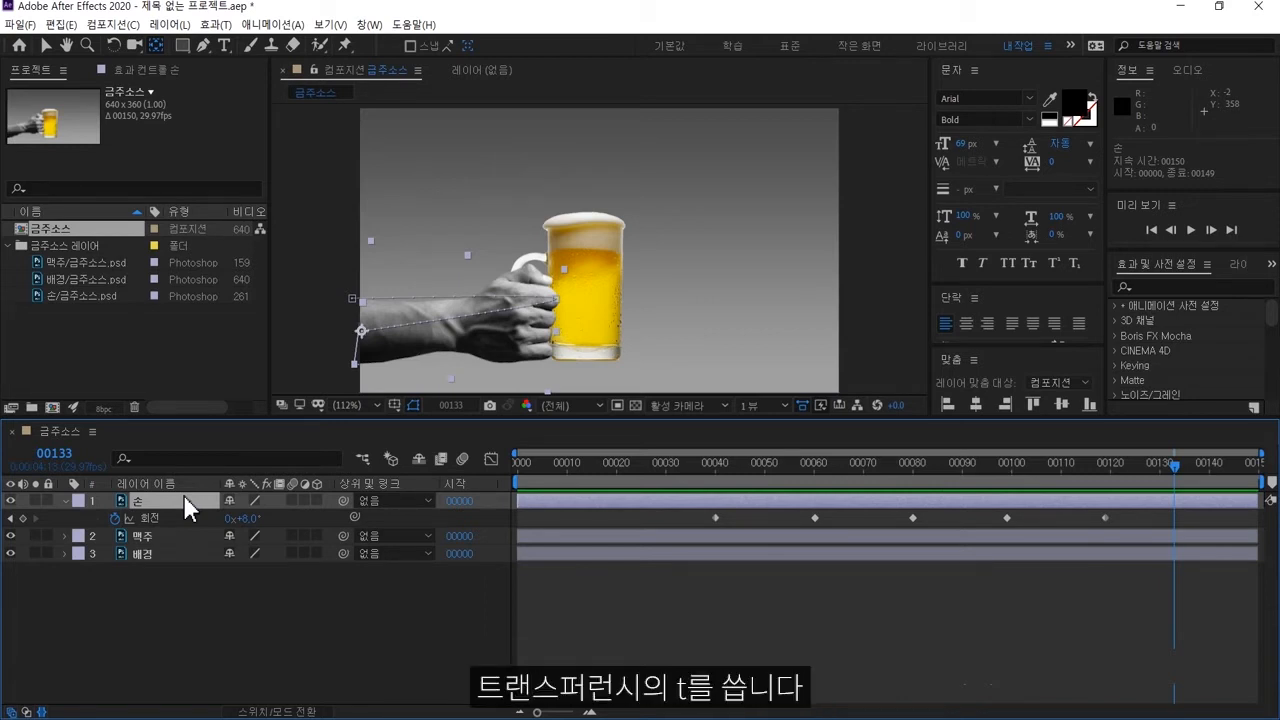
key(t)
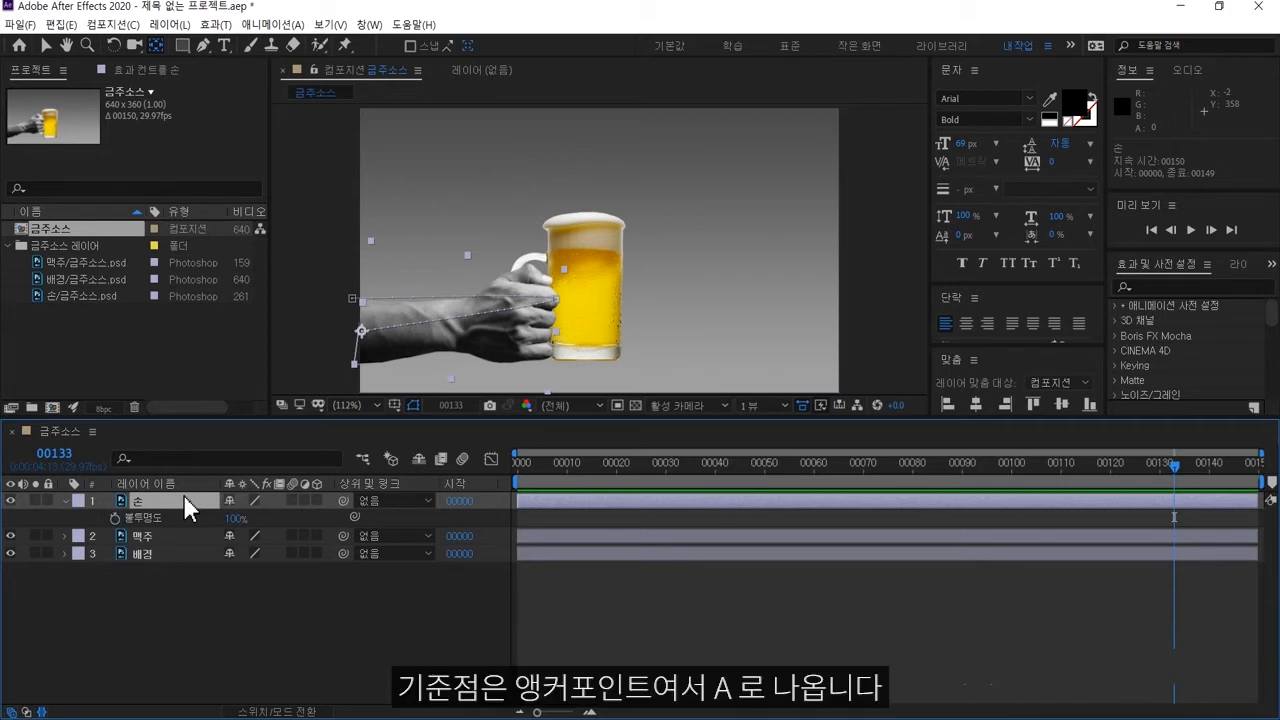
key(a)
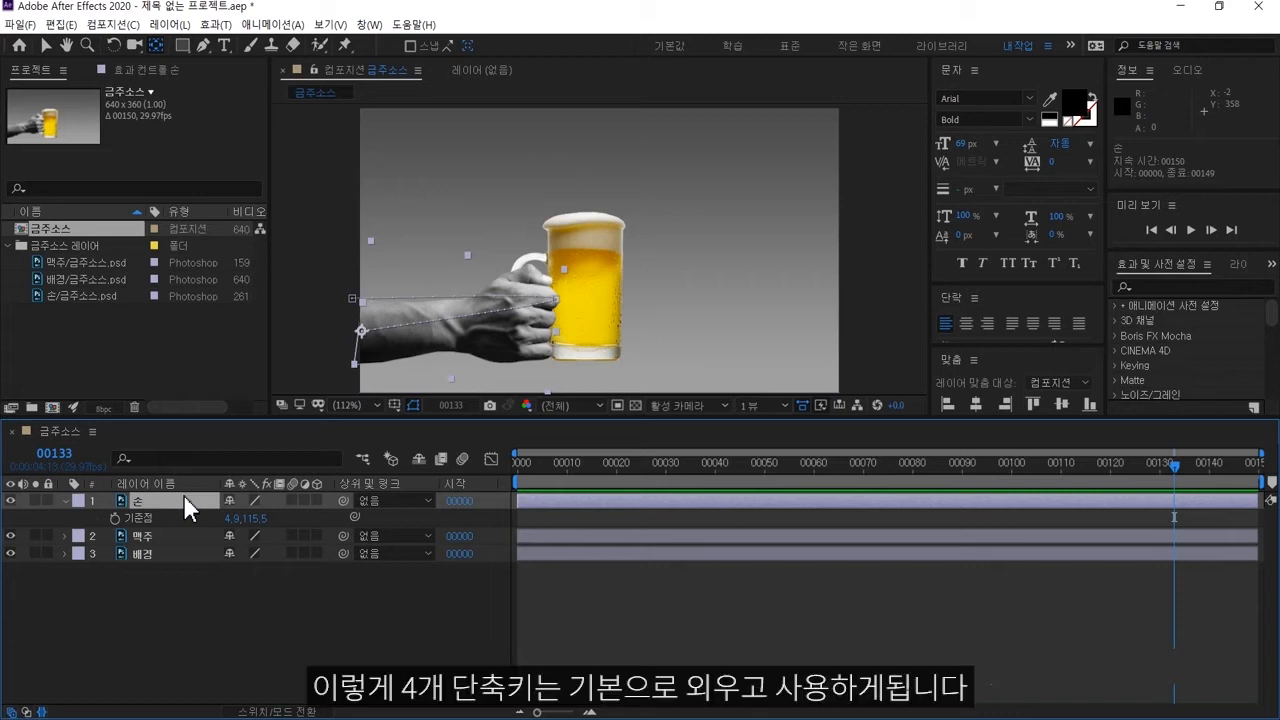
click(67, 501)
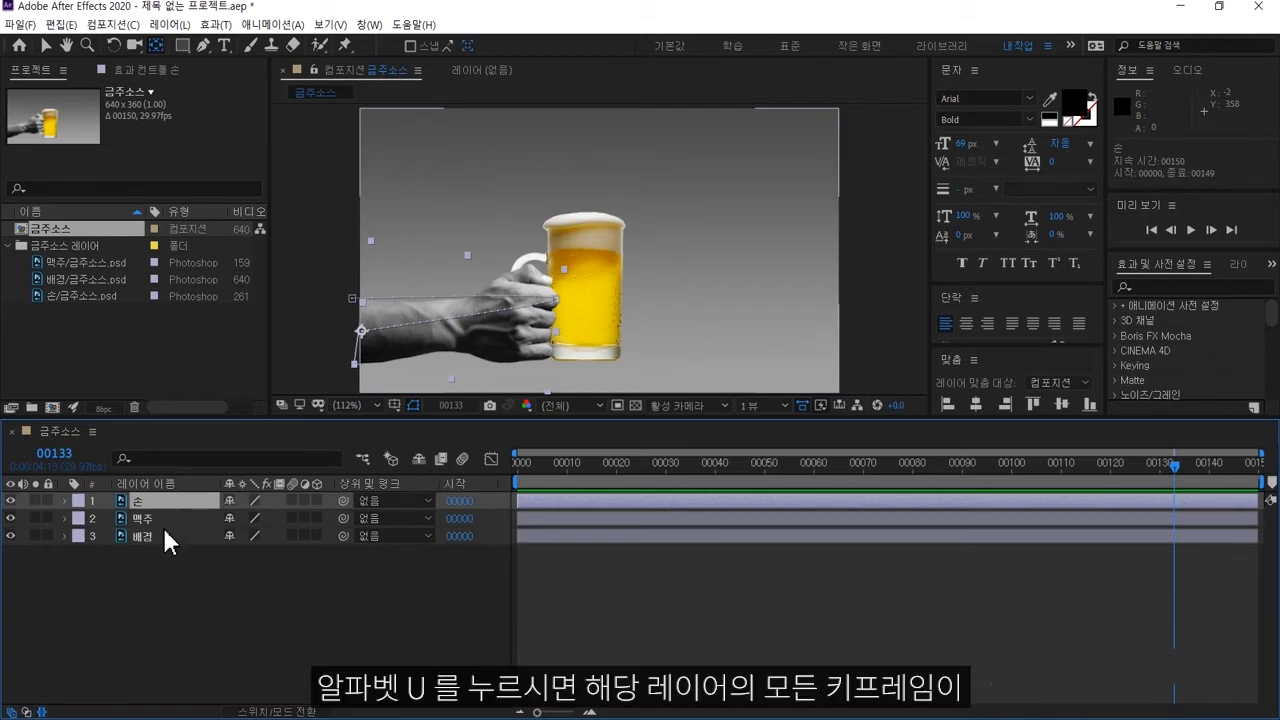
key(u)
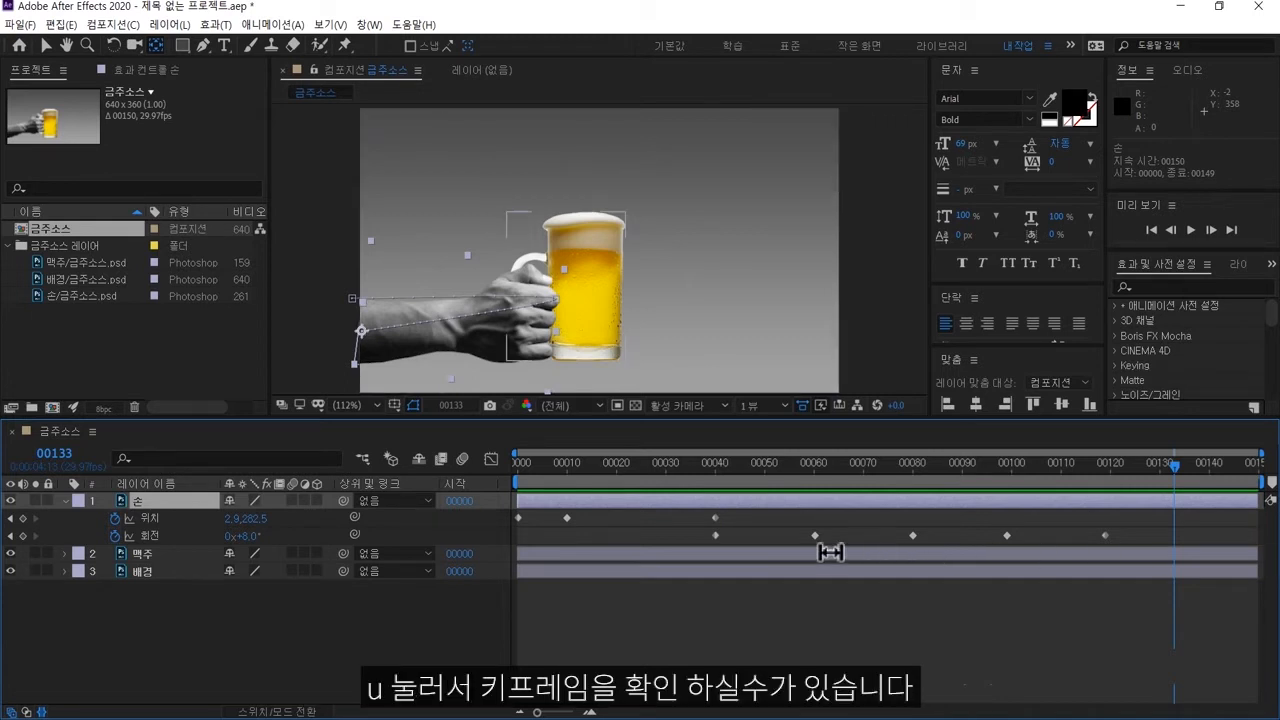
Step: Delete all position and rotation keyframes of the 손 layer and move its anchor point back to the middle of the forearm
drag(1161, 509, 450, 547)
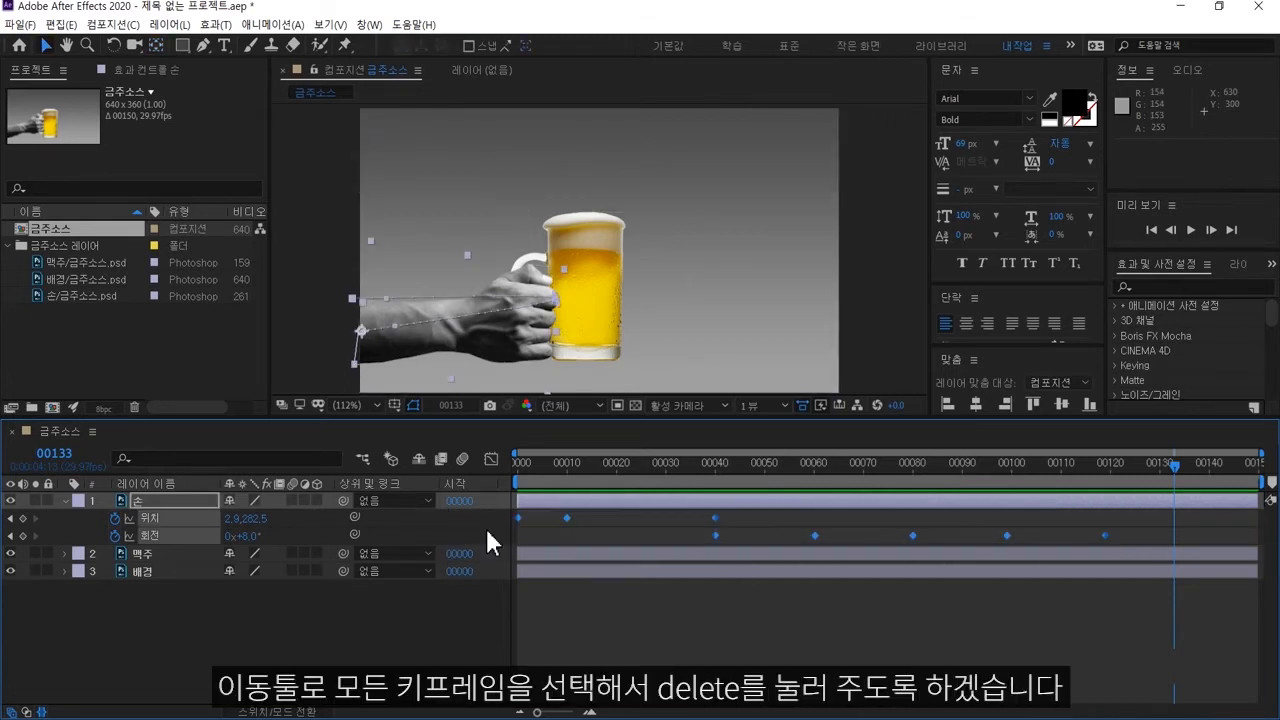
key(Delete)
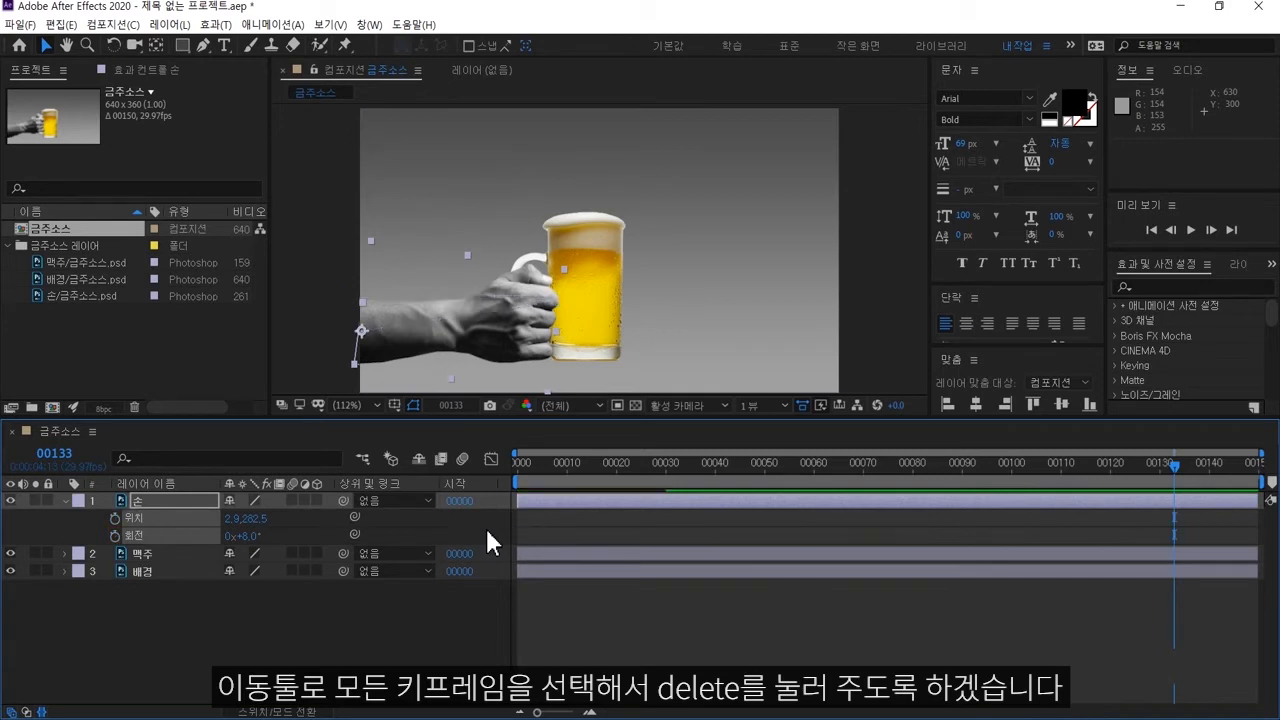
key(y)
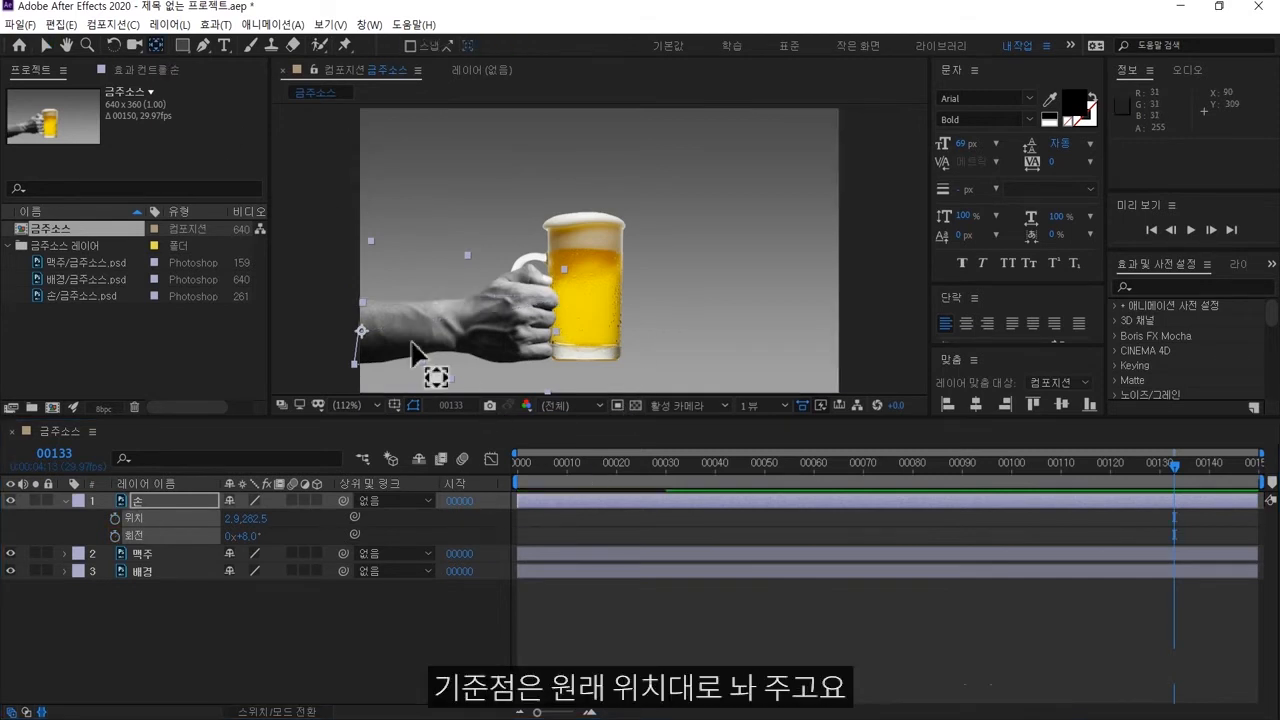
drag(362, 331, 462, 322)
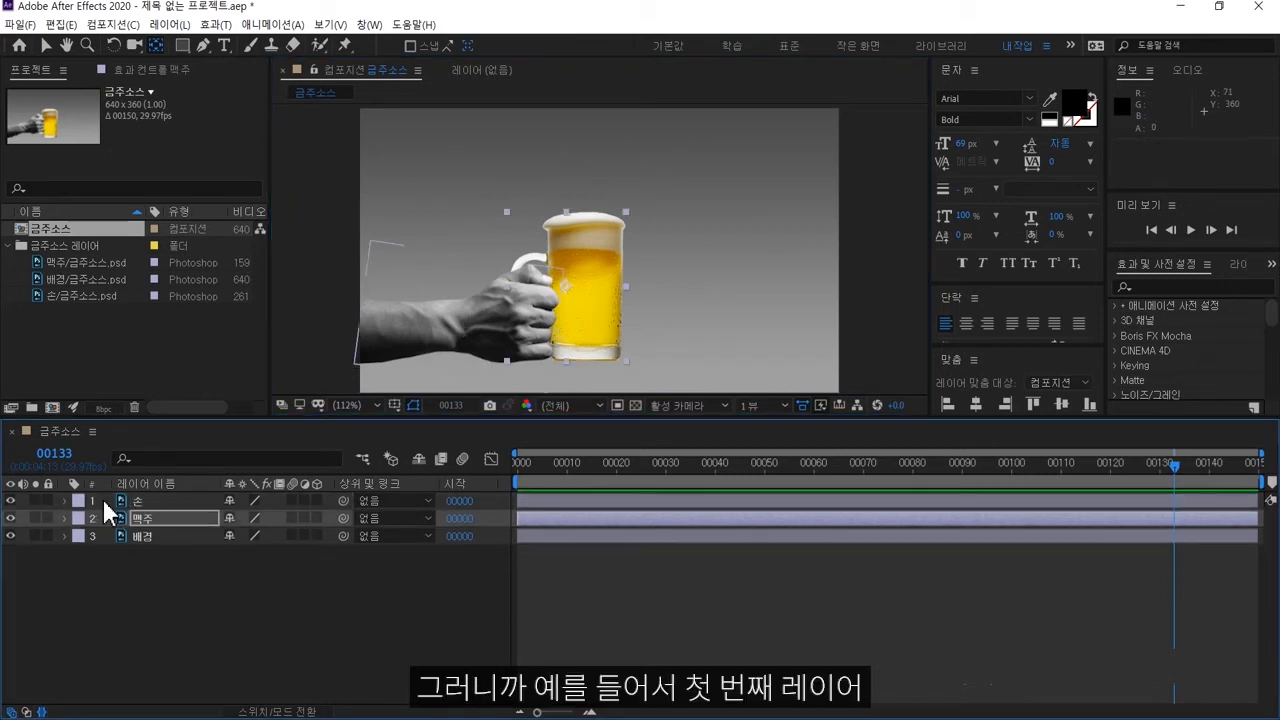
Step: Show the positions of the 손 and 맥주 layers together and start position keyframes for both at frame 9
drag(103, 496, 88, 520)
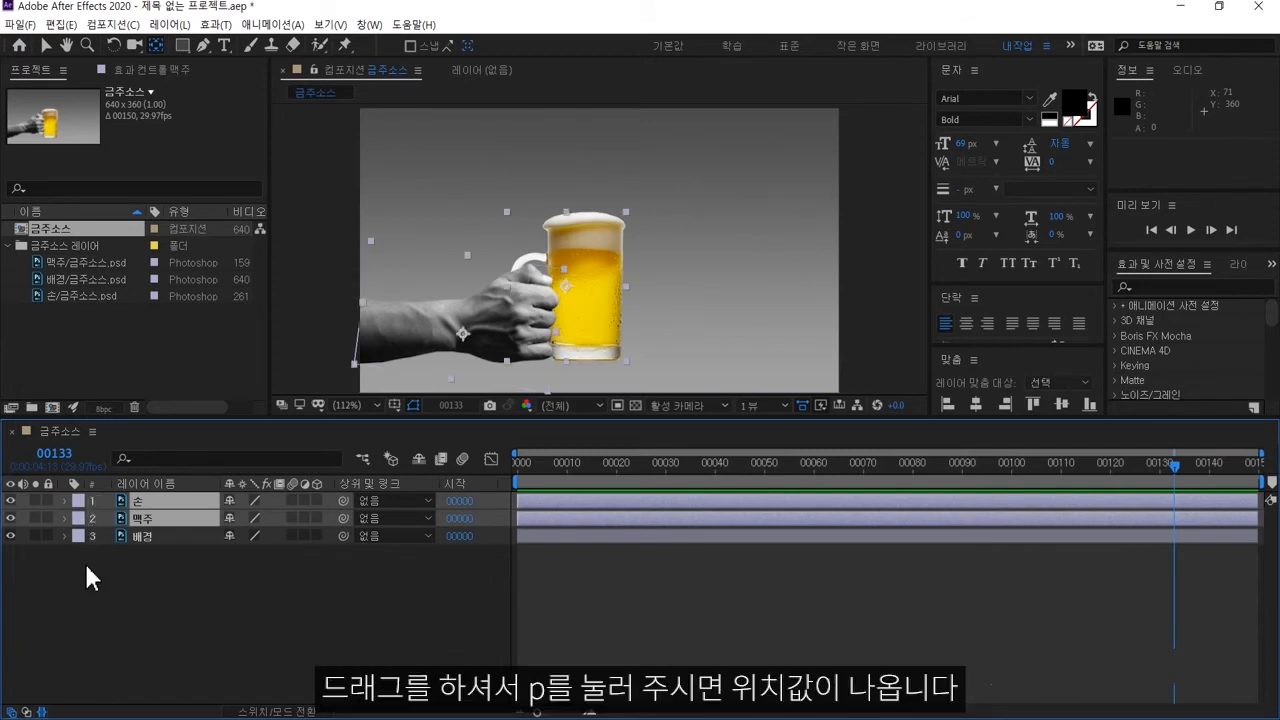
key(p)
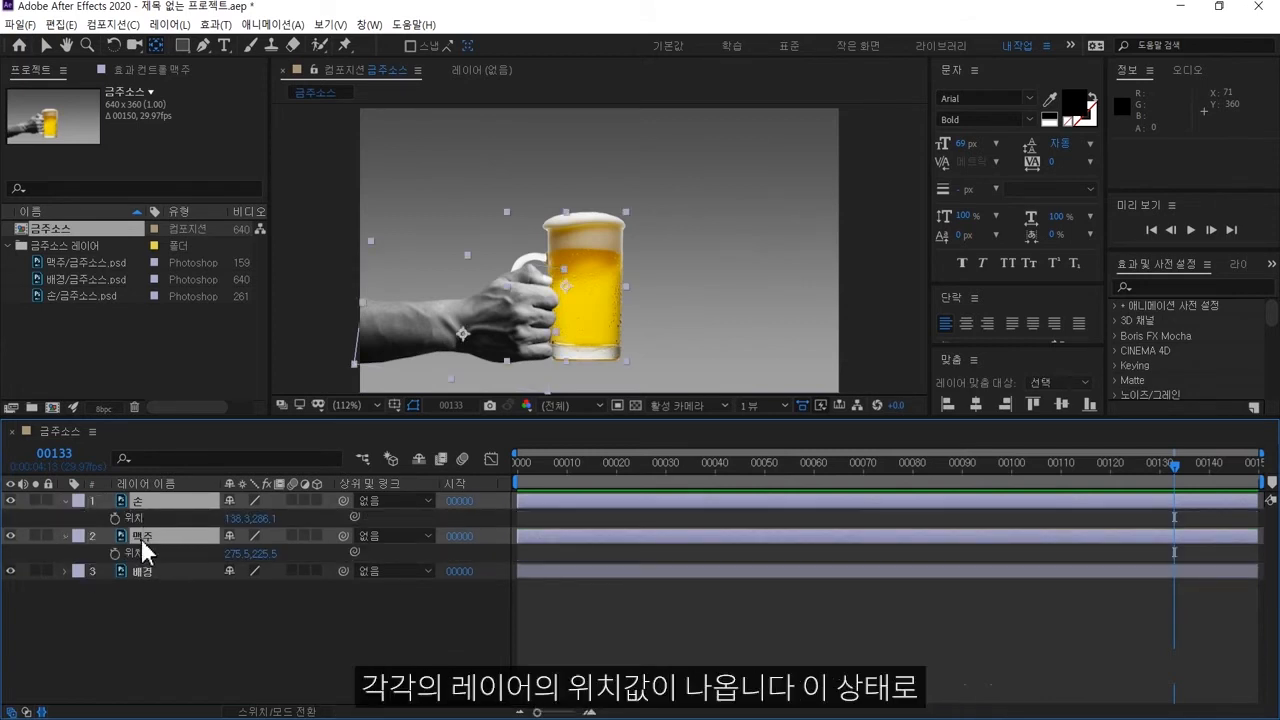
click(533, 462)
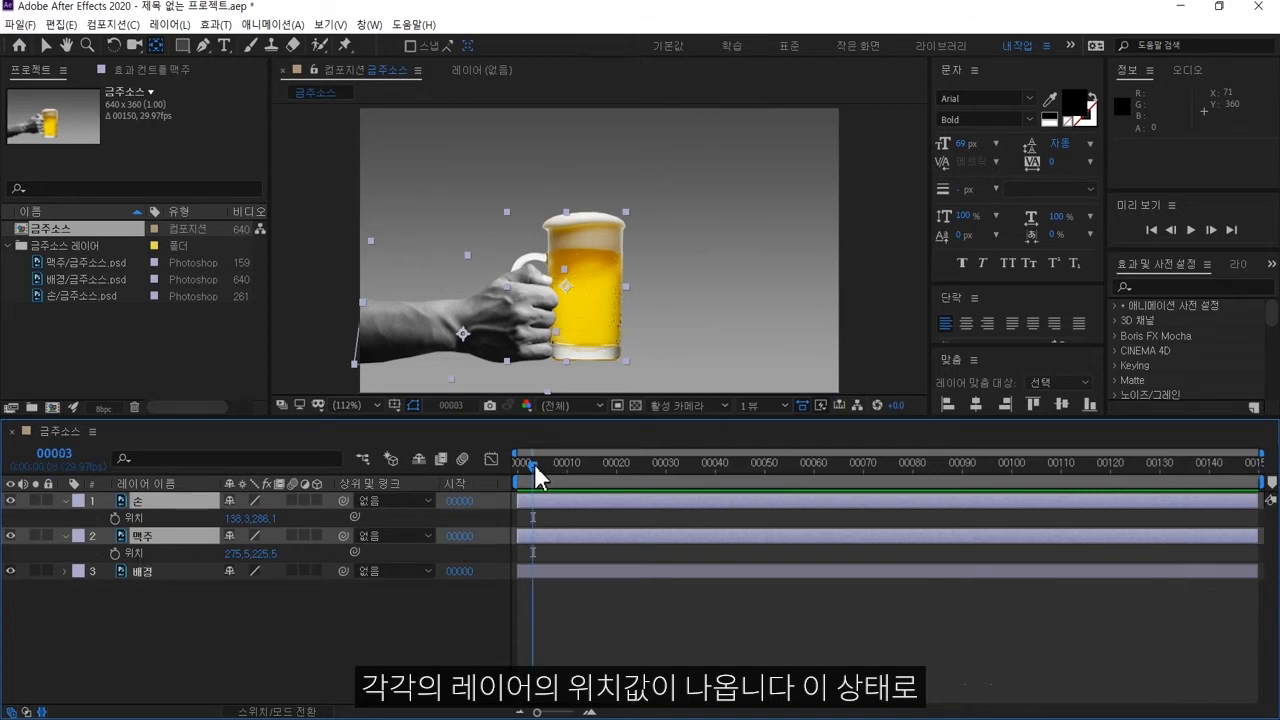
click(563, 464)
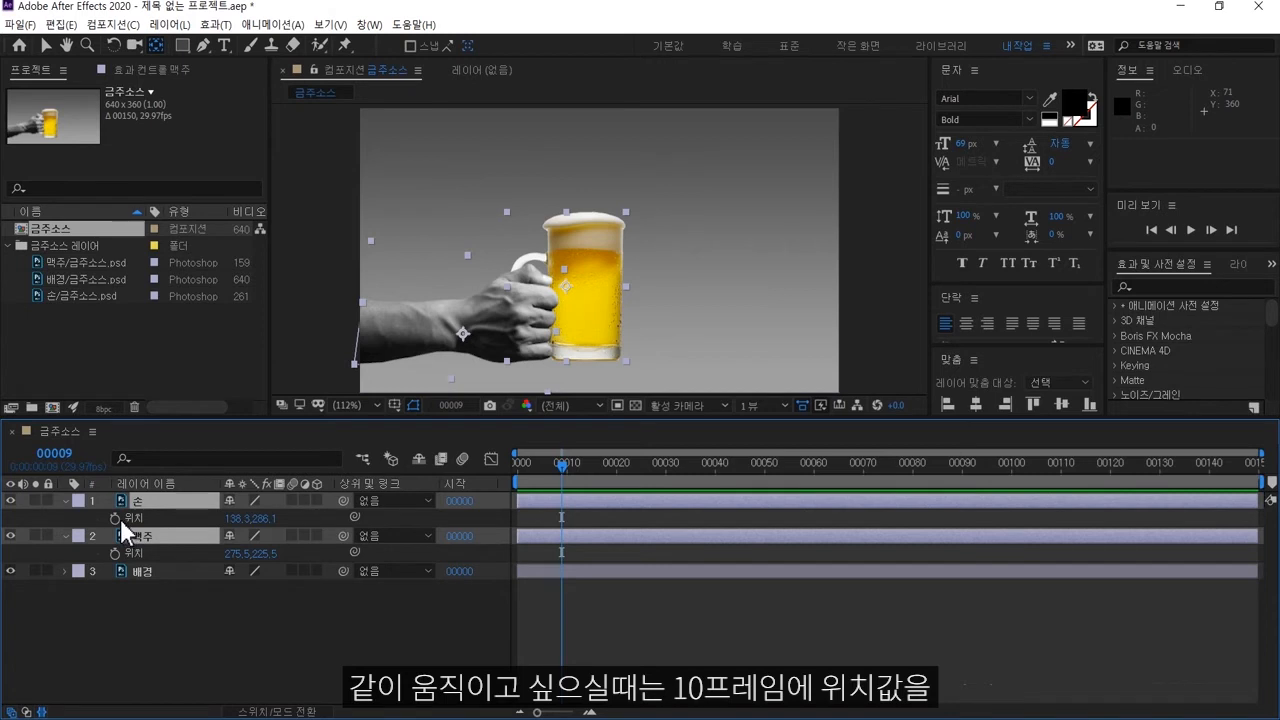
click(113, 519)
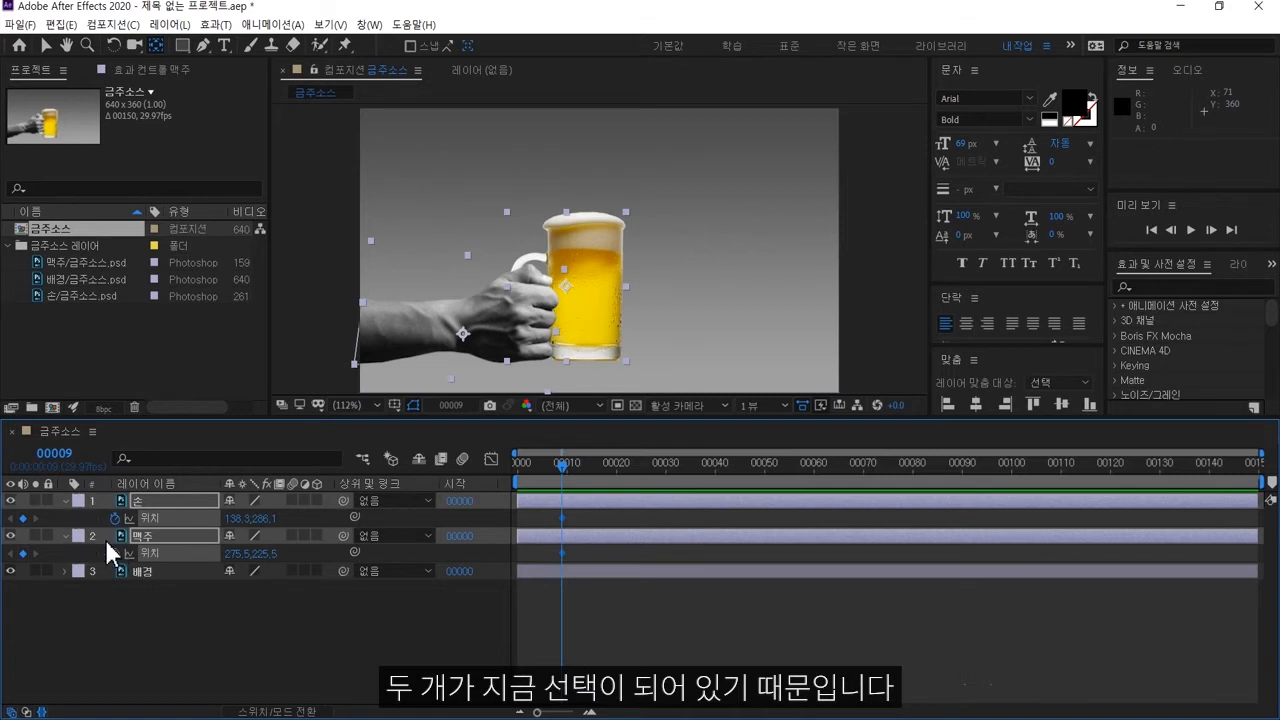
Step: Raise both layers to Y 149.1 (손) and 88.5 (맥주) at frame 29, lower them together at frame 51, and preview the motion
drag(561, 472, 661, 474)
drag(265, 518, 163, 505)
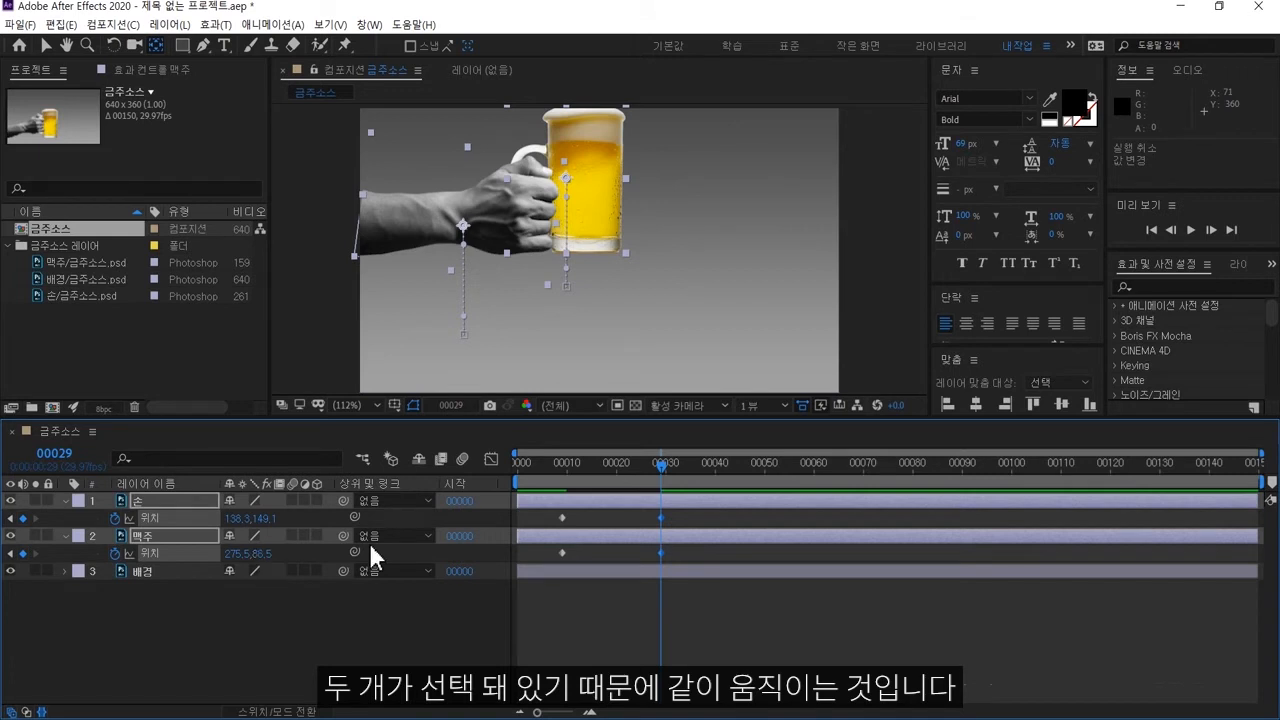
key(Page_Down)
drag(703, 473, 770, 472)
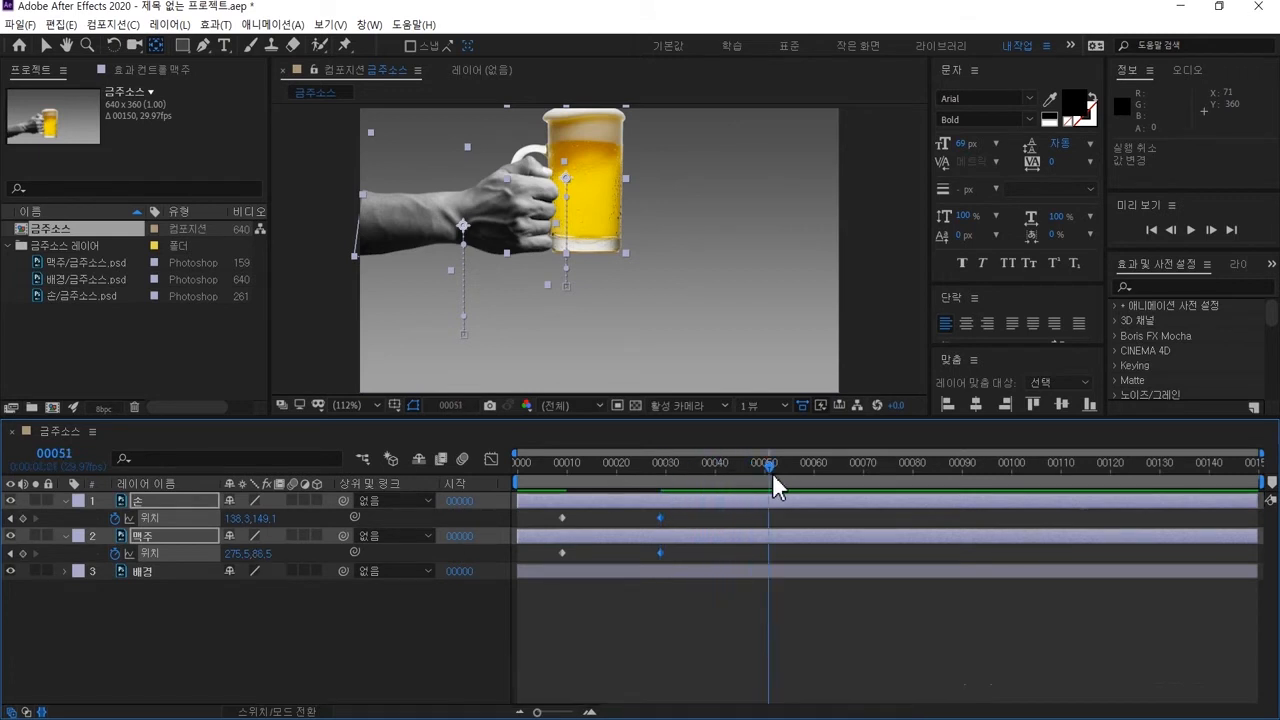
drag(258, 517, 360, 518)
key(space)
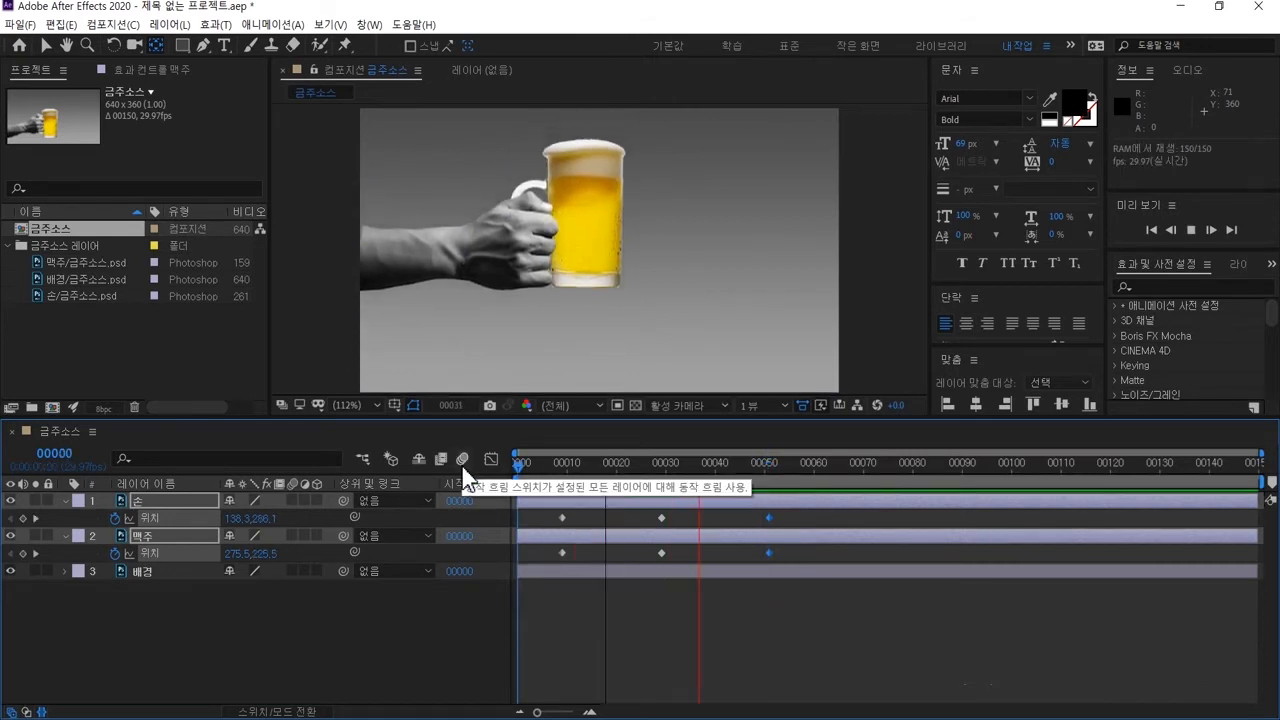
key(space)
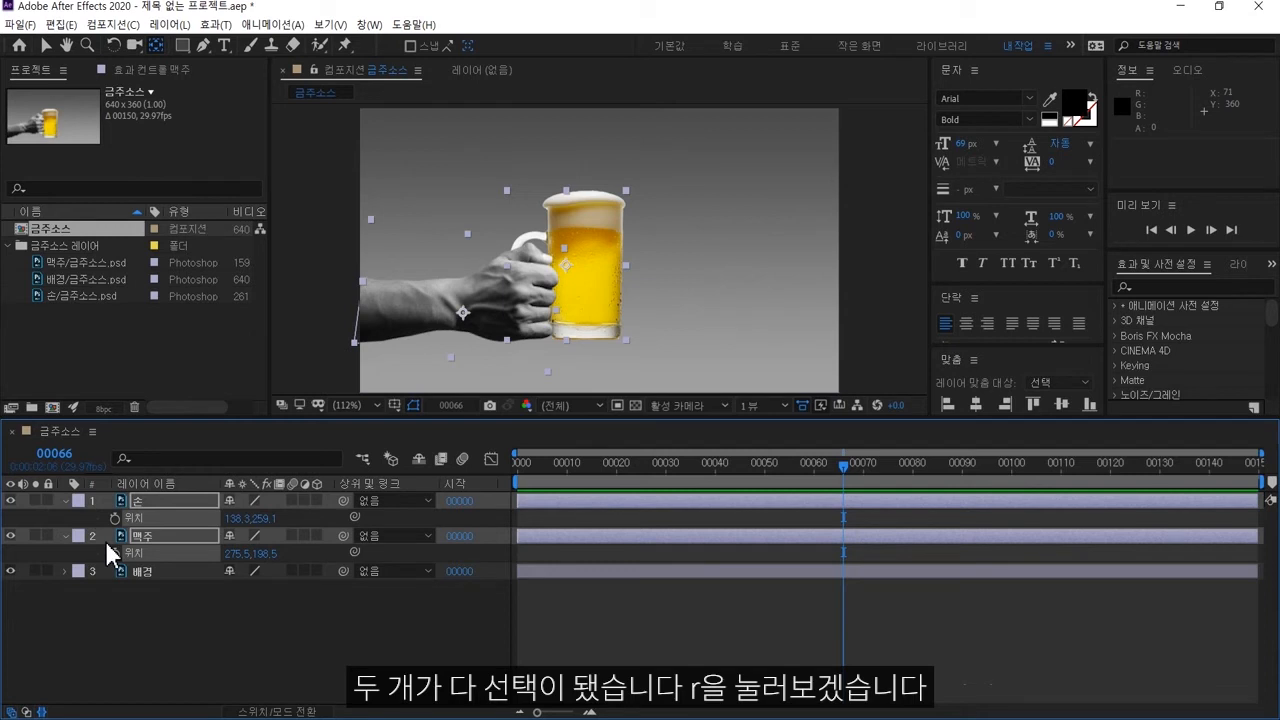
Step: Show both layers' rotation, move the 손 layer's anchor point to the forearm's cut-off end at frame 7, and try rotating it to -3°
key(r)
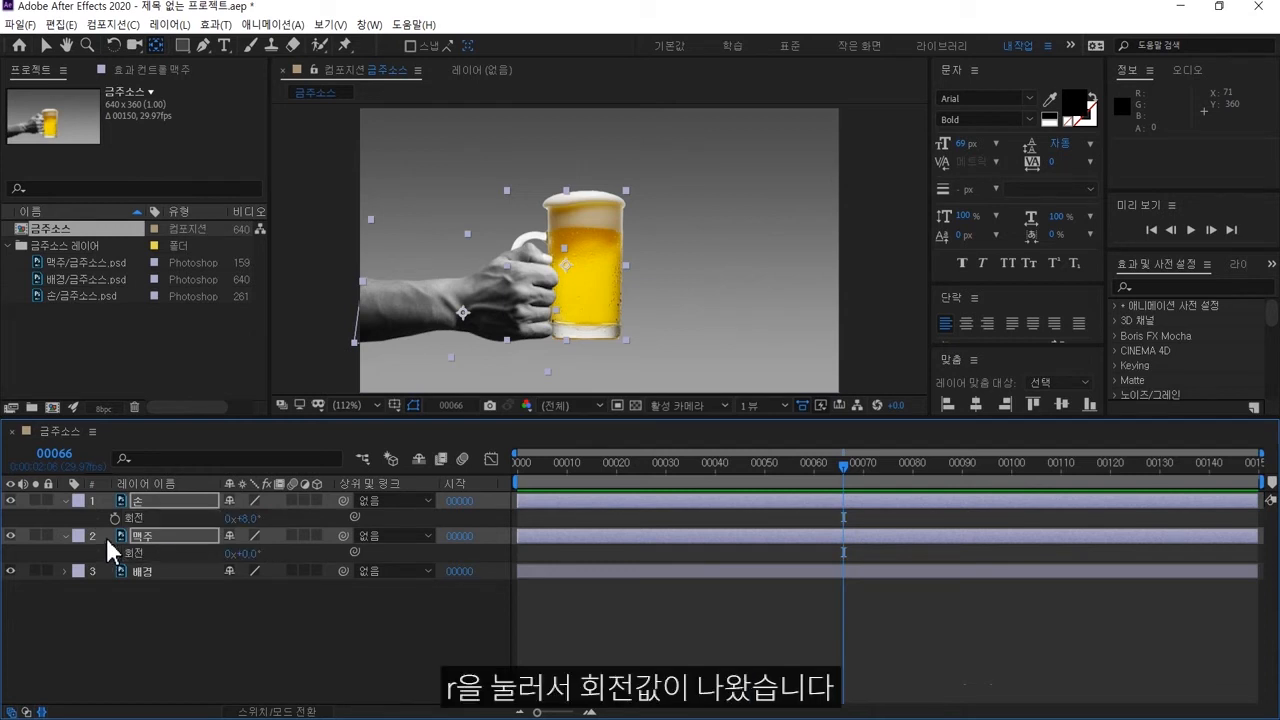
drag(720, 468, 541, 477)
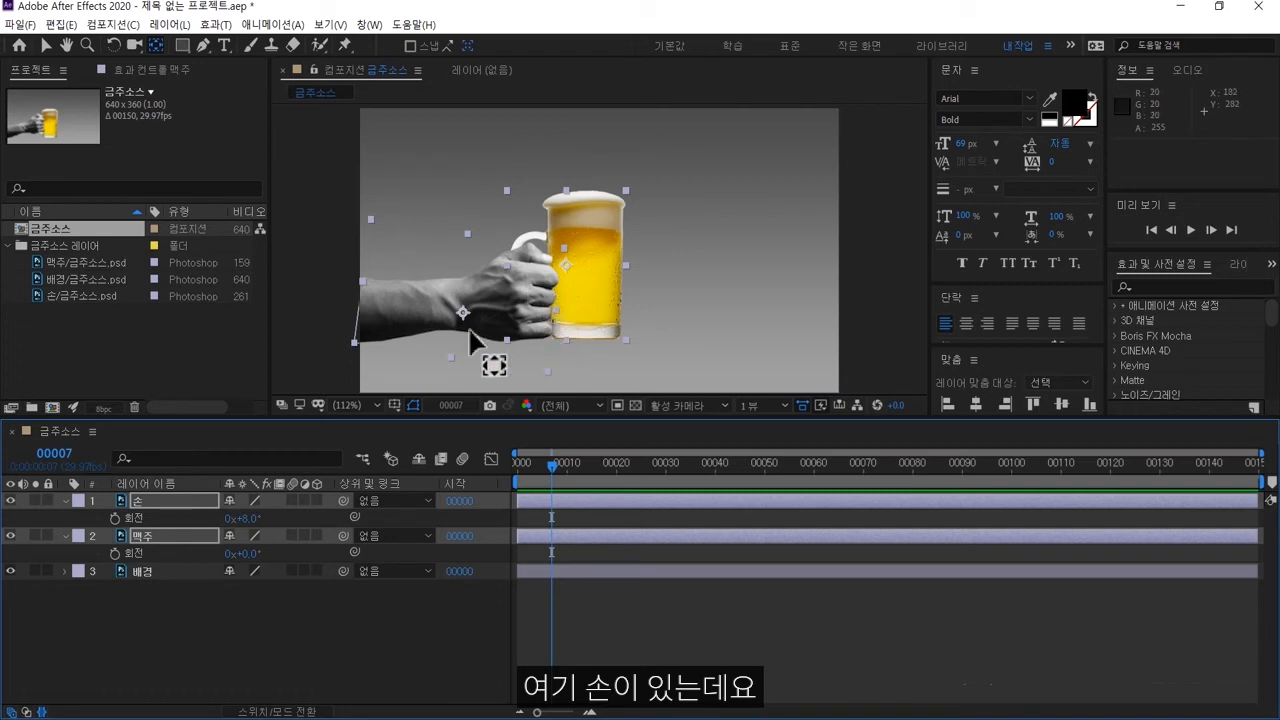
click(185, 499)
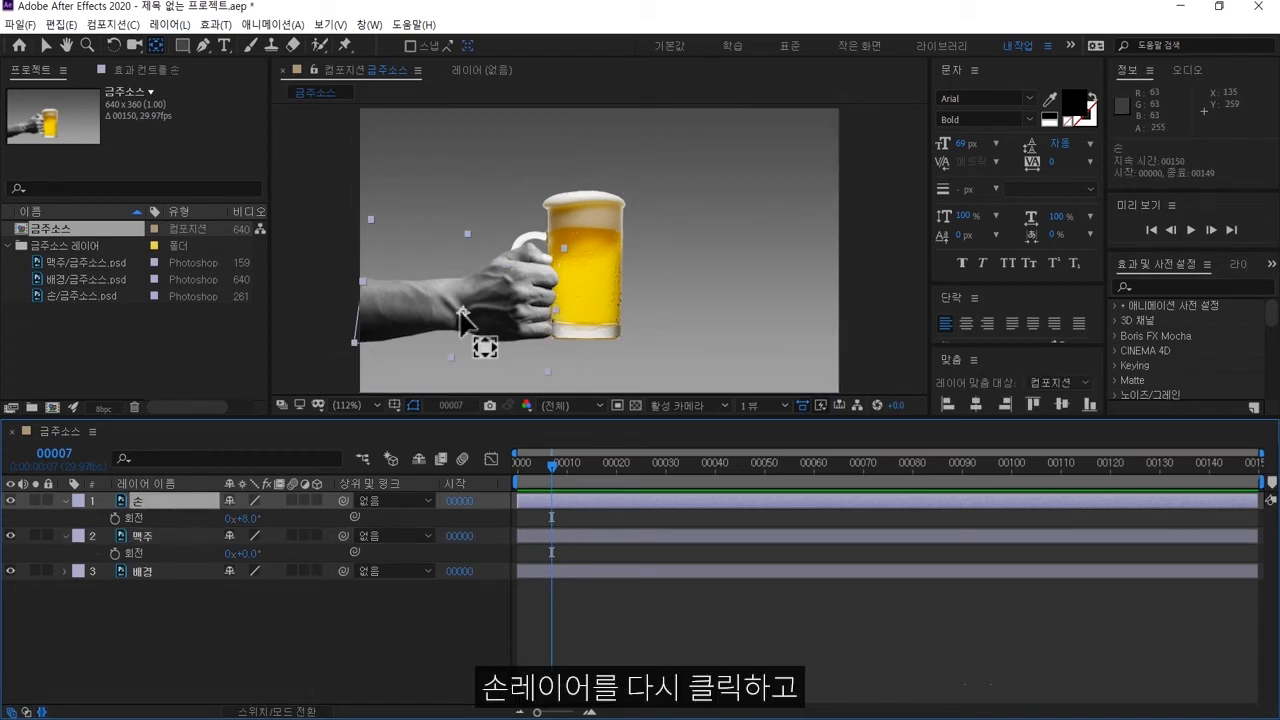
click(462, 316)
drag(462, 312, 359, 313)
drag(245, 518, 277, 471)
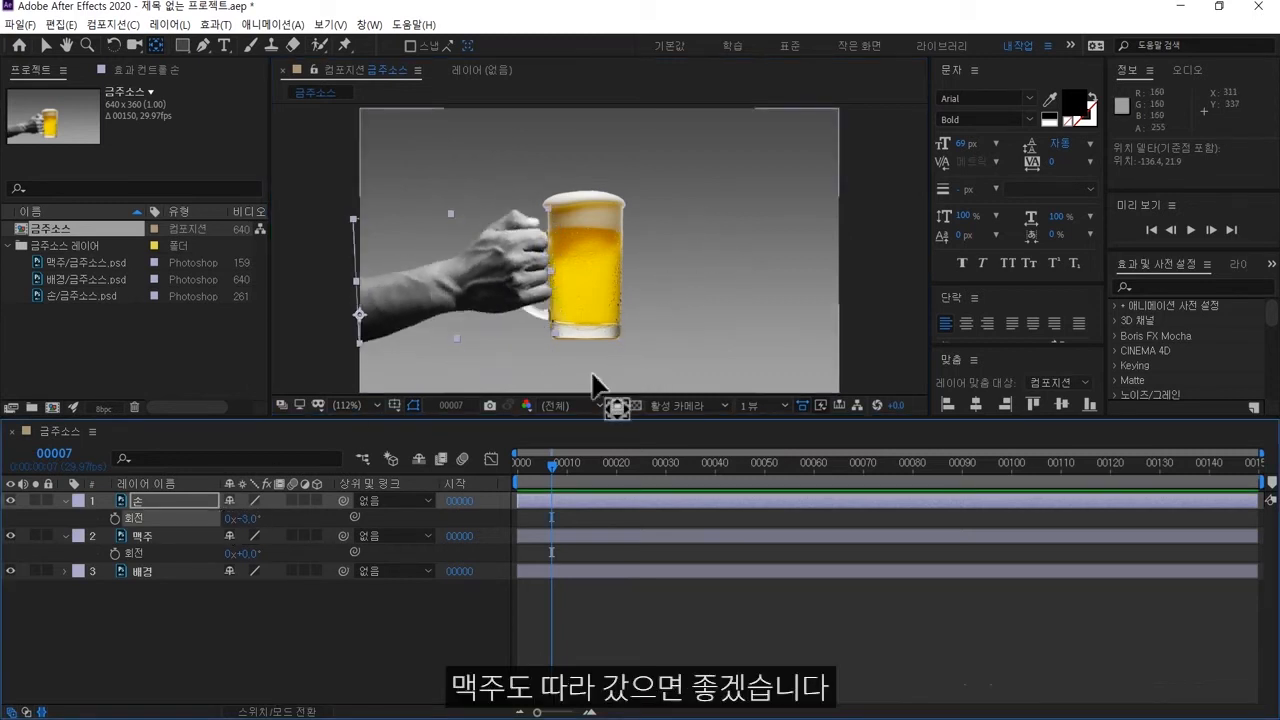
key(ctrl+z)
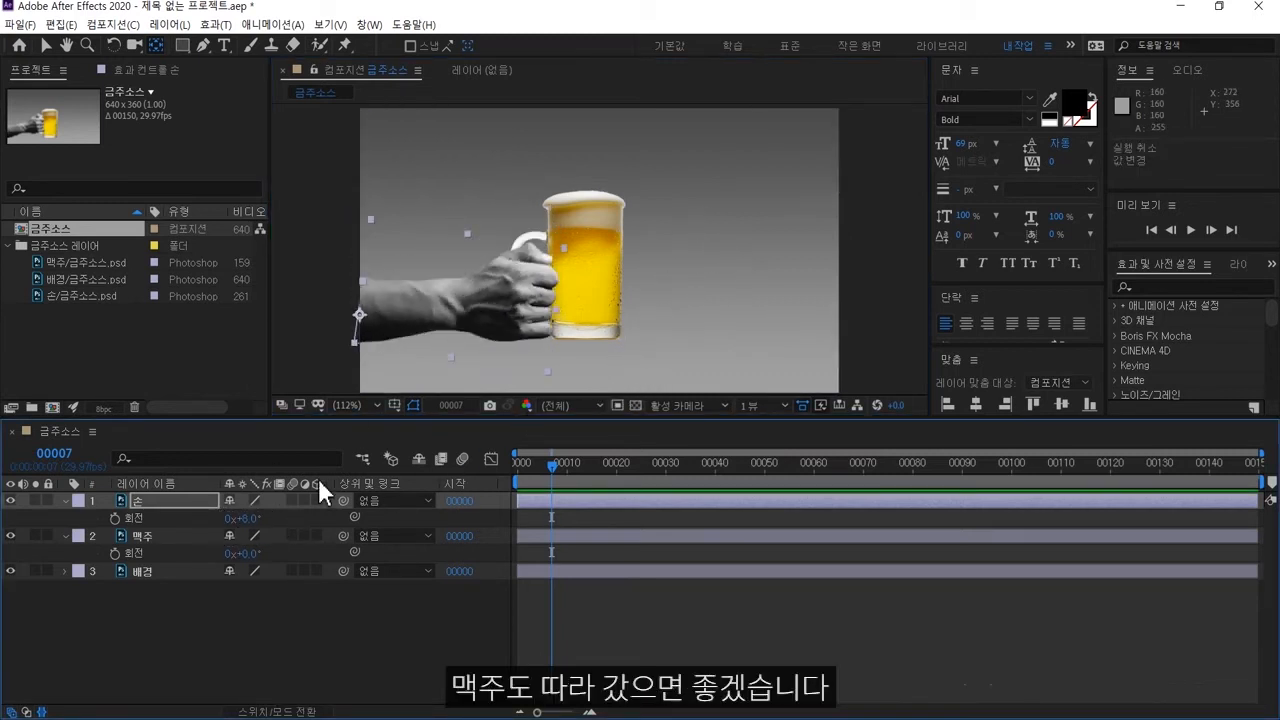
Step: Move the 맥주 layer's anchor point from the mug to the cut-off end of the forearm, near the hand's anchor point
click(177, 536)
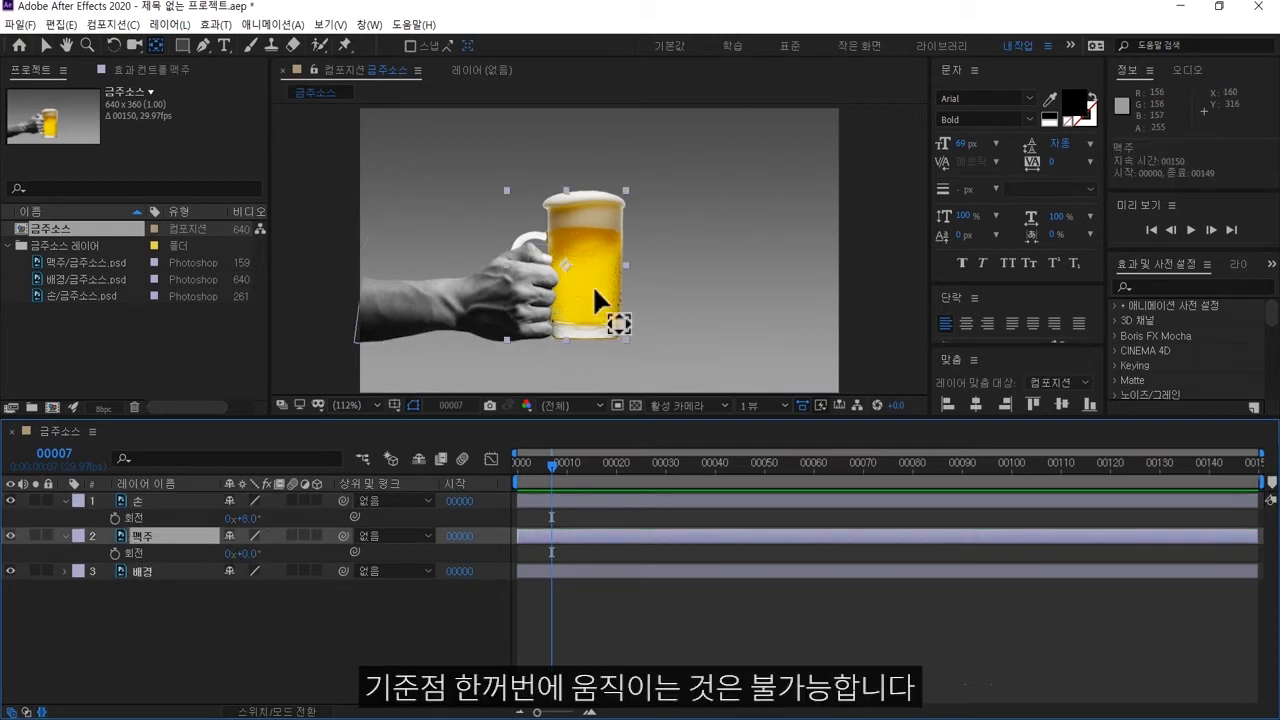
drag(572, 260, 561, 257)
drag(564, 262, 365, 306)
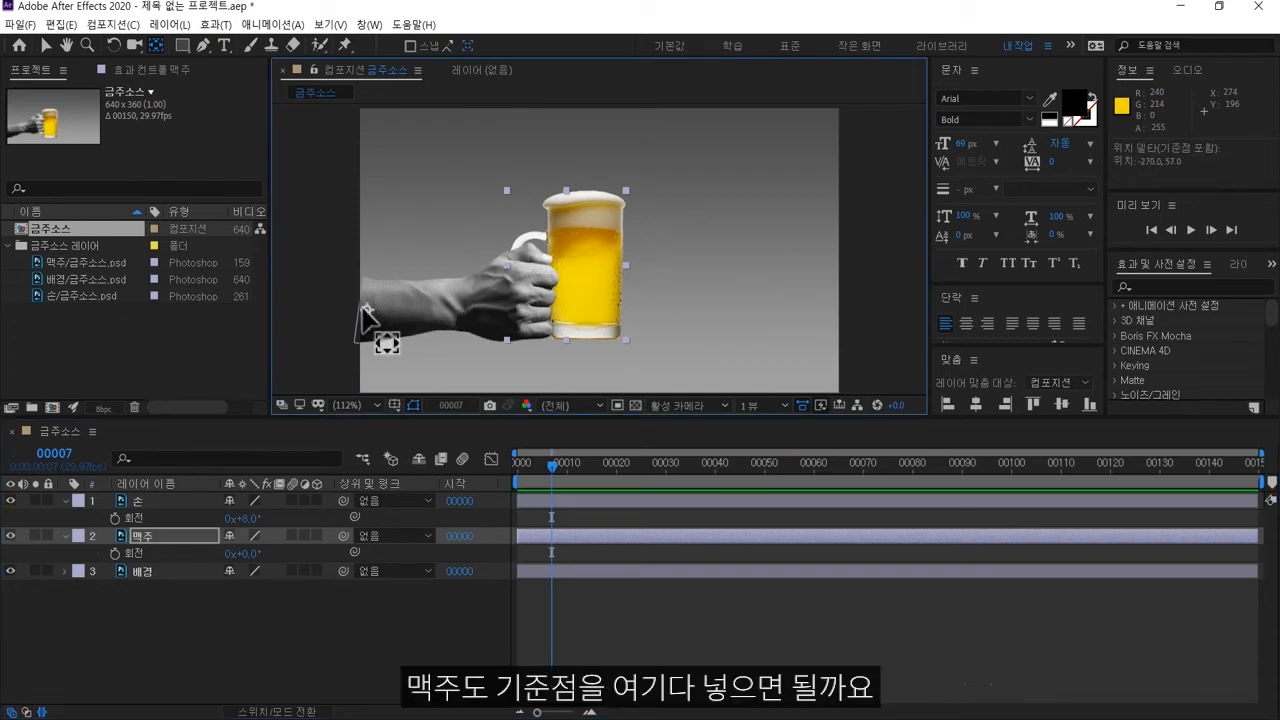
Step: Try rotating the 손 and 맥주 layers together to -9° and -17°, try a downward swing to +56° and +48°, and undo both rotations
click(260, 604)
drag(100, 501, 94, 553)
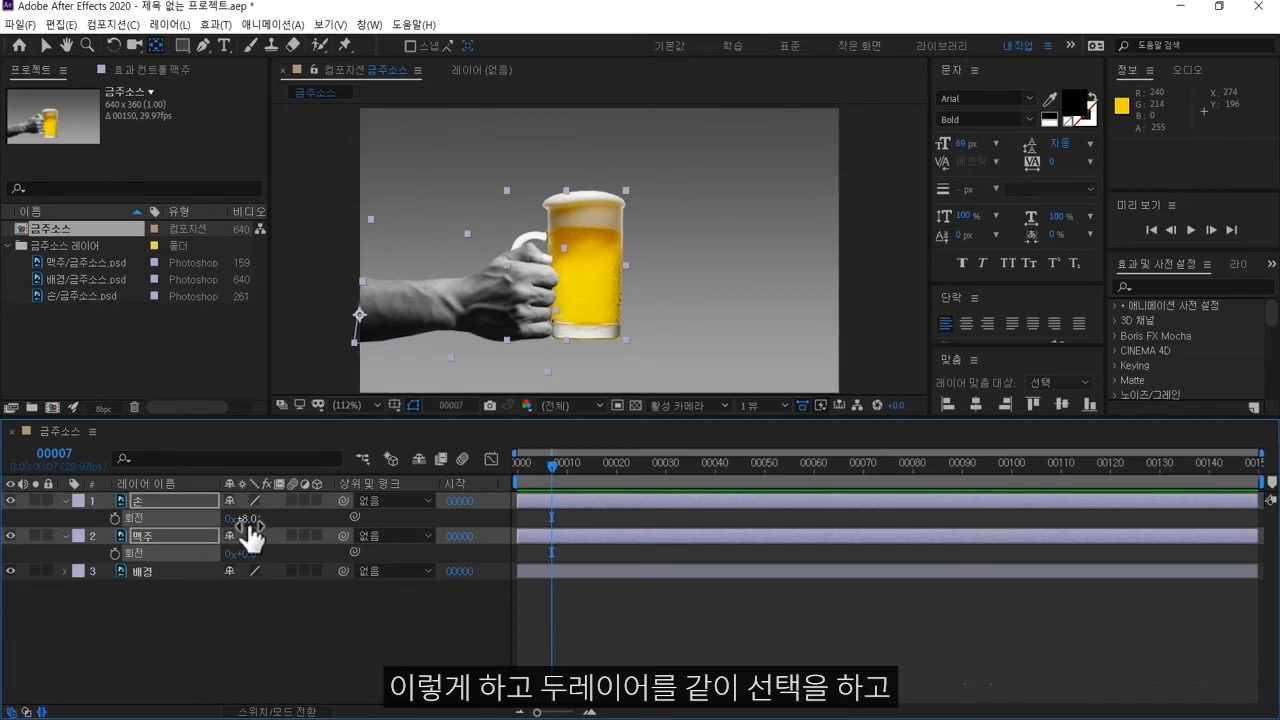
mouse_move(246, 518)
mouse_down()
mouse_move(262, 519)
mouse_move(222, 519)
mouse_move(278, 518)
mouse_move(236, 515)
mouse_move(268, 512)
mouse_move(240, 512)
mouse_move(250, 502)
mouse_move(210, 512)
mouse_move(245, 504)
mouse_move(222, 510)
mouse_up()
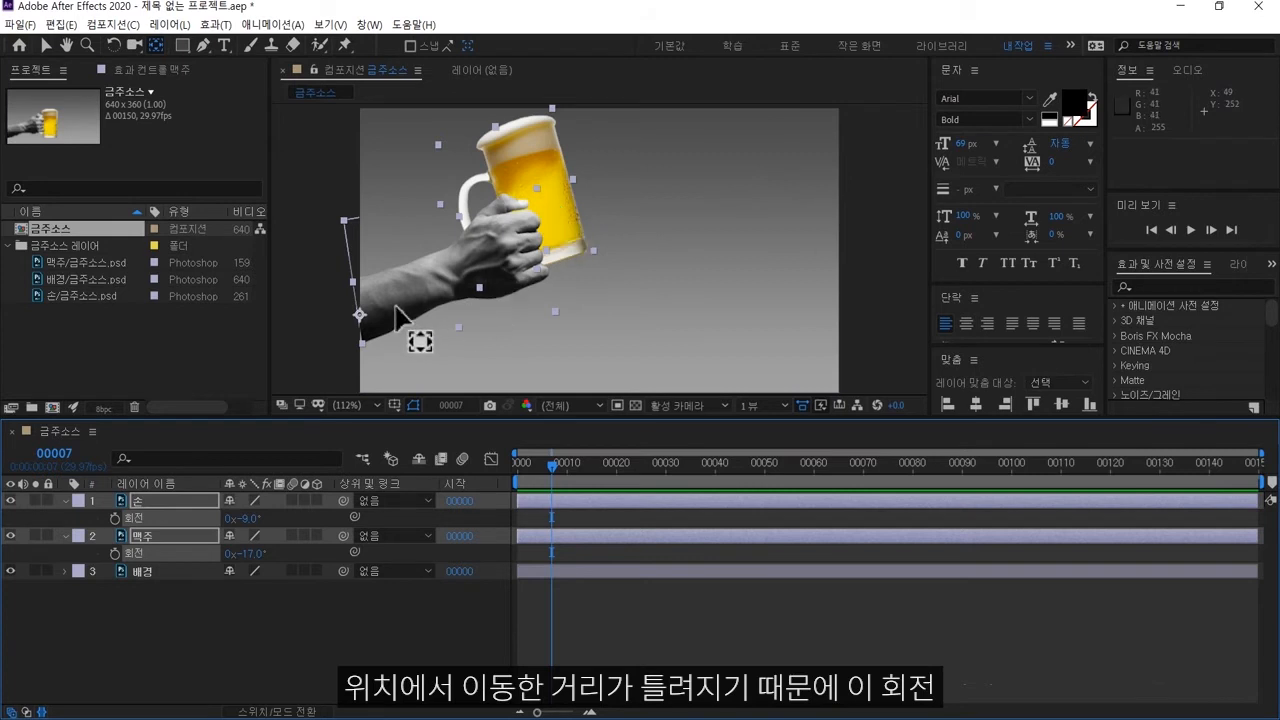
drag(245, 518, 296, 512)
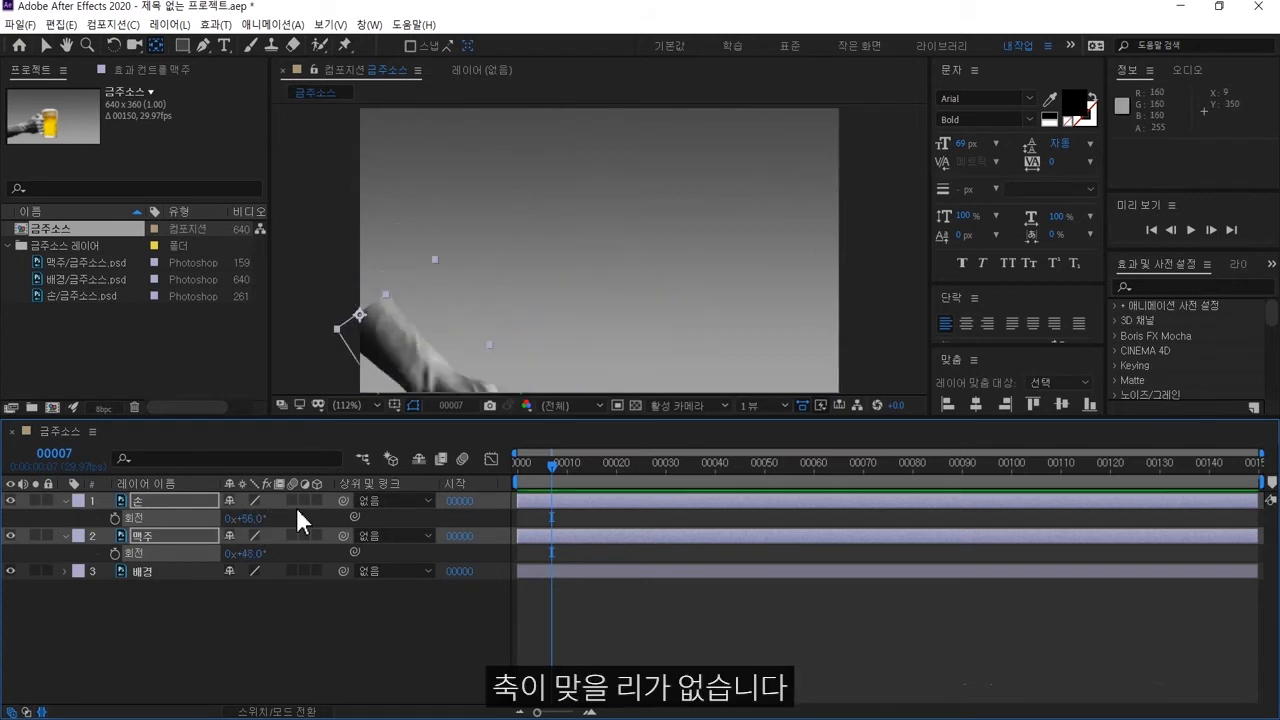
key(ctrl+z)
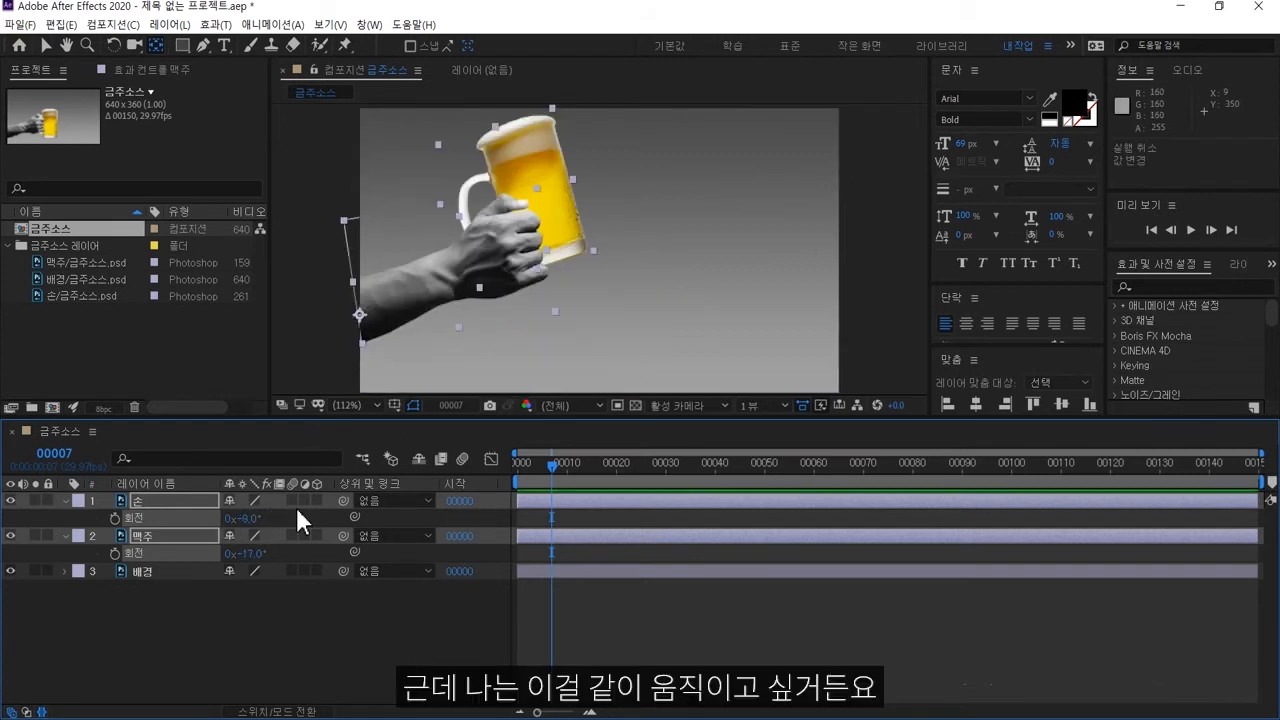
key(ctrl+z)
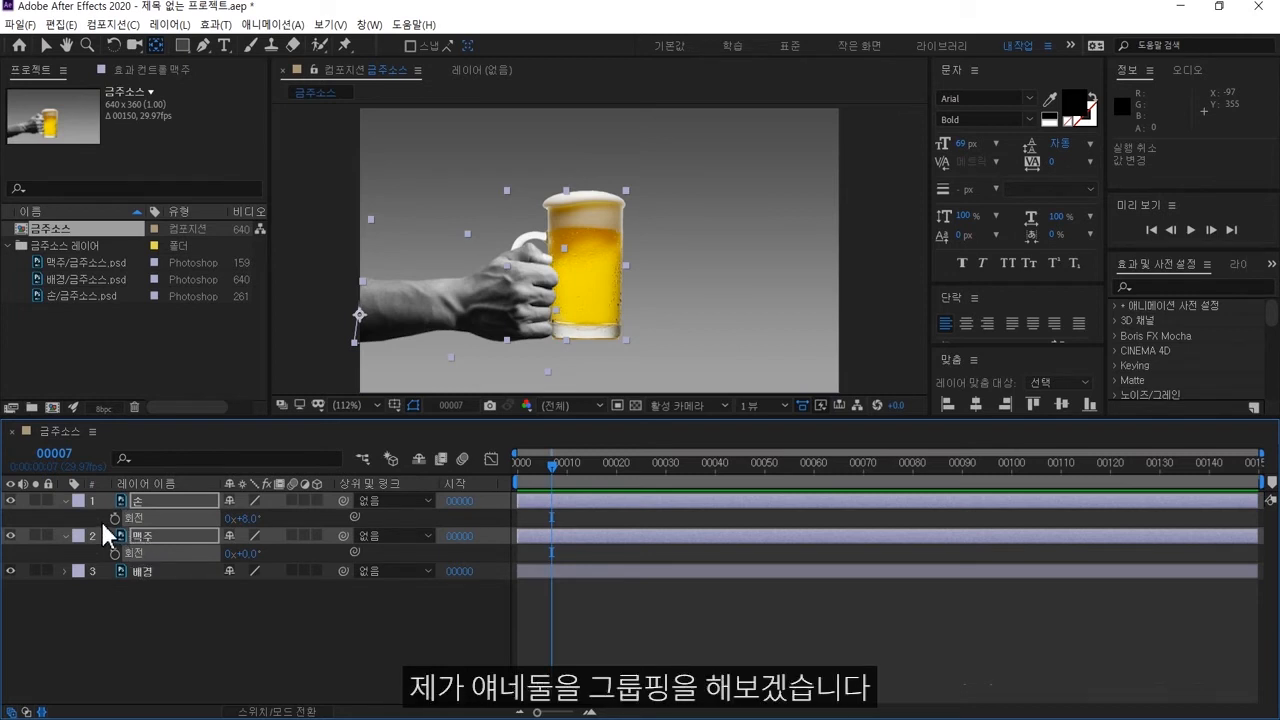
Step: Pre-compose the 손 and 맥주 layers into a composition named 손과맥주, moving all attributes into it
click(113, 24)
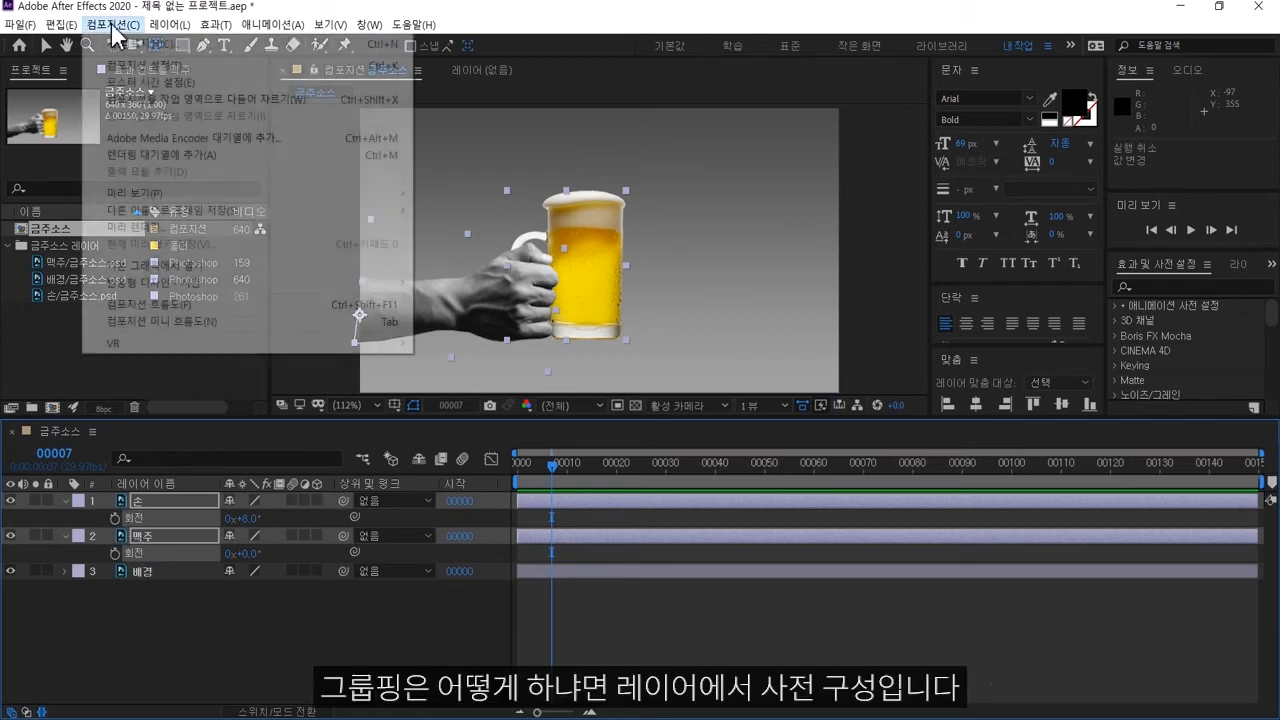
mouse_move(168, 24)
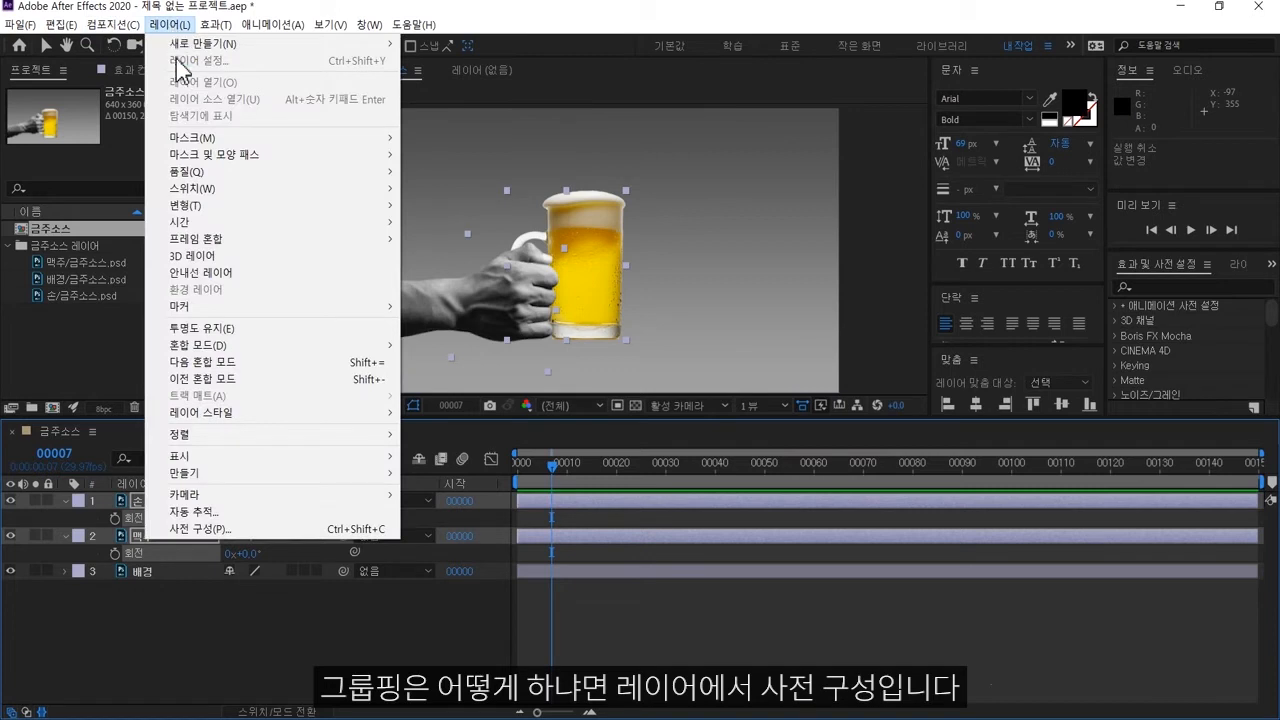
click(243, 534)
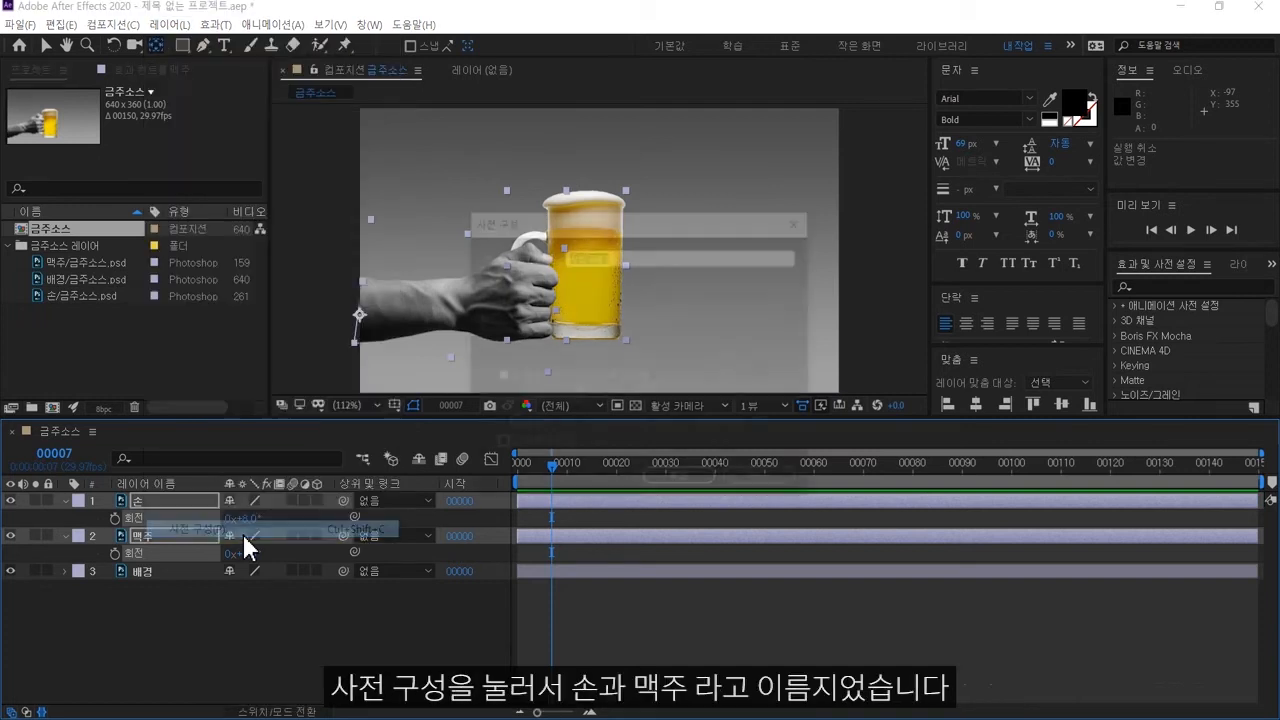
text(손과맥주)
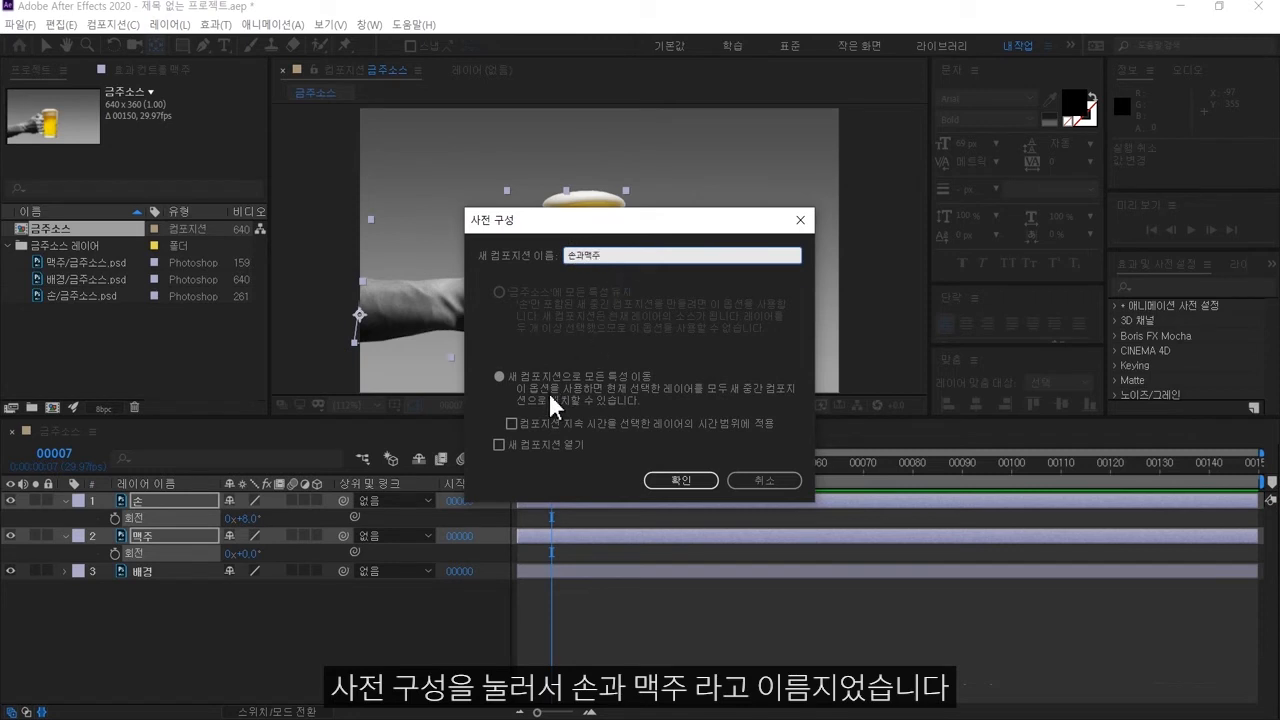
click(508, 300)
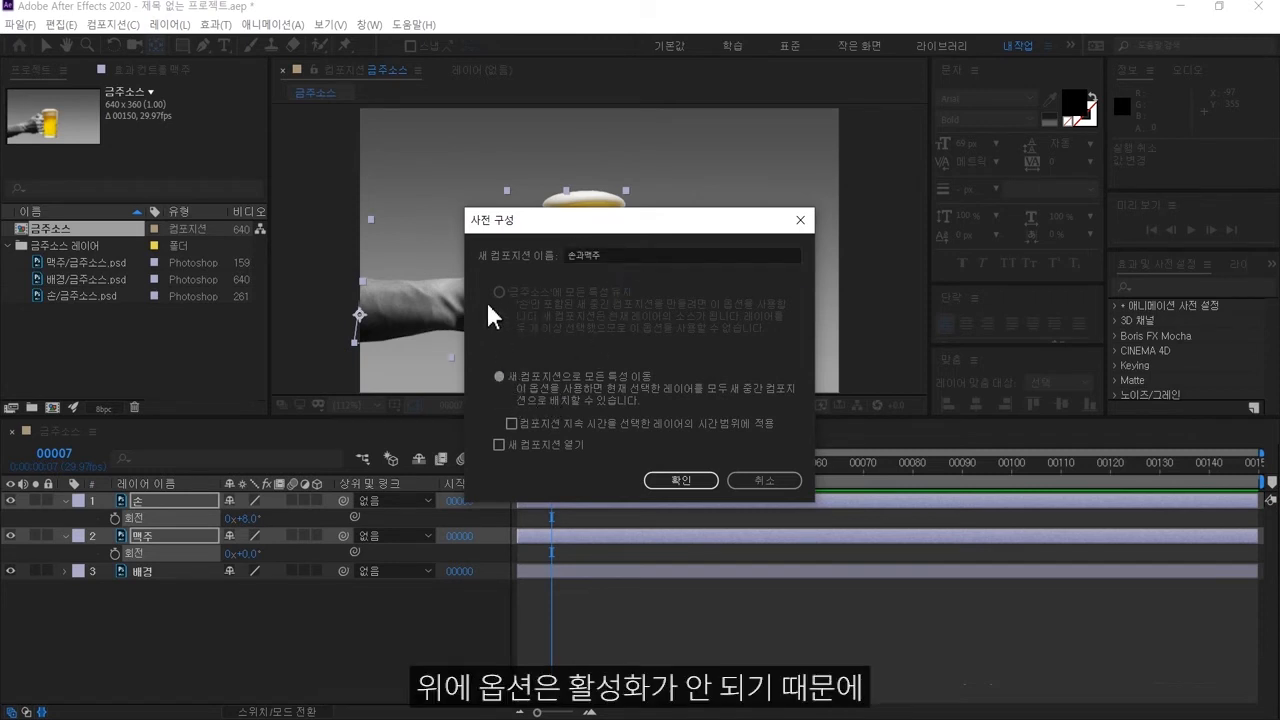
click(675, 479)
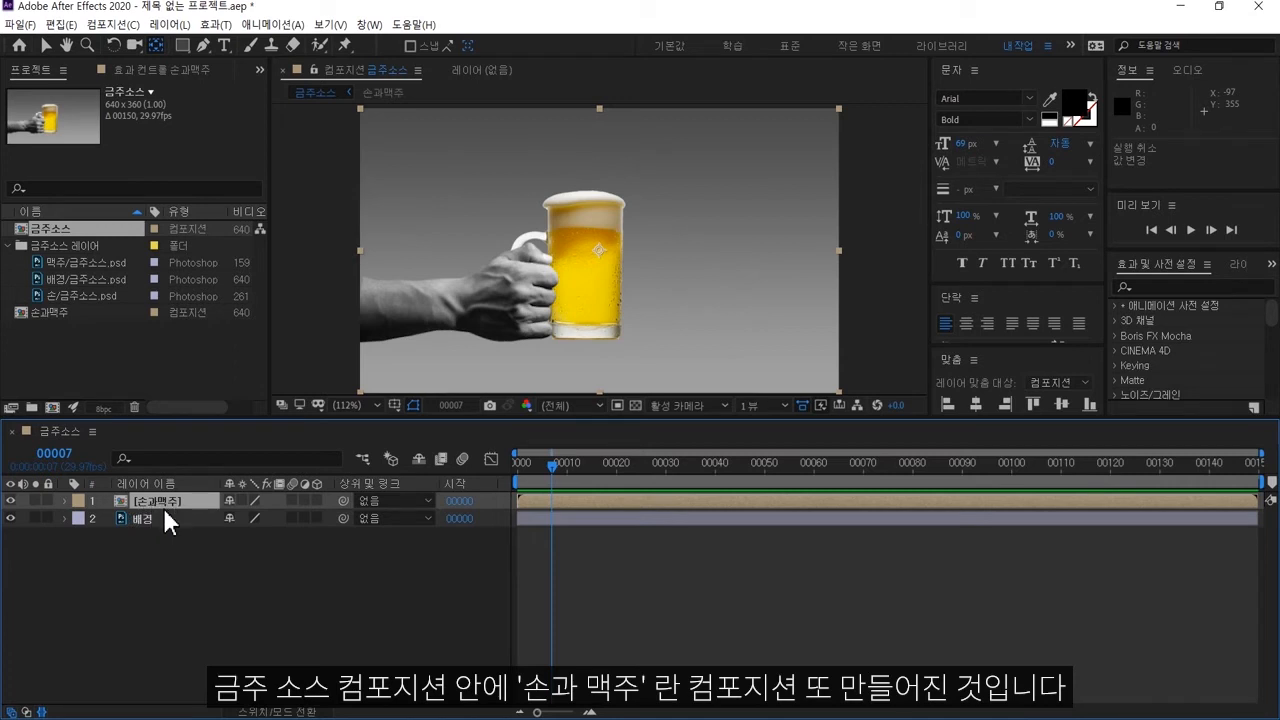
Step: Inspect the 손과맥주 layer's shared transform properties, collapse them, and open its composition to look at the 손 layer inside
click(65, 500)
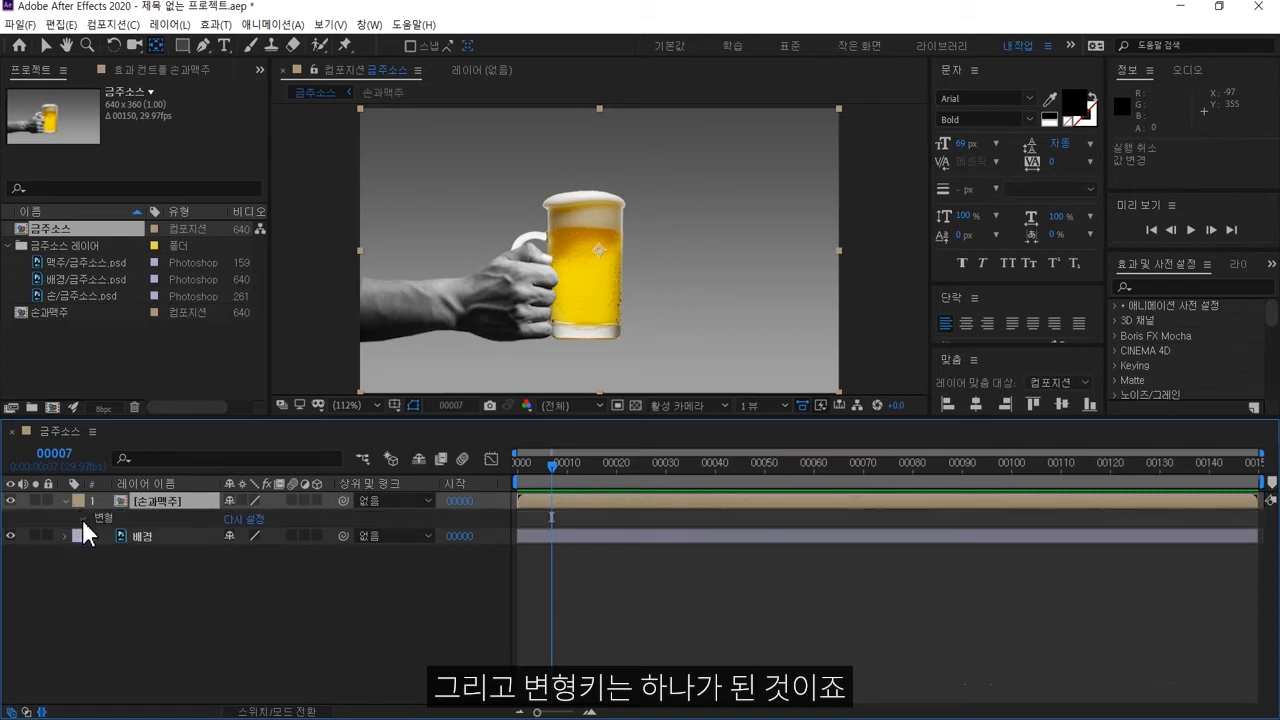
click(82, 518)
click(81, 518)
click(66, 500)
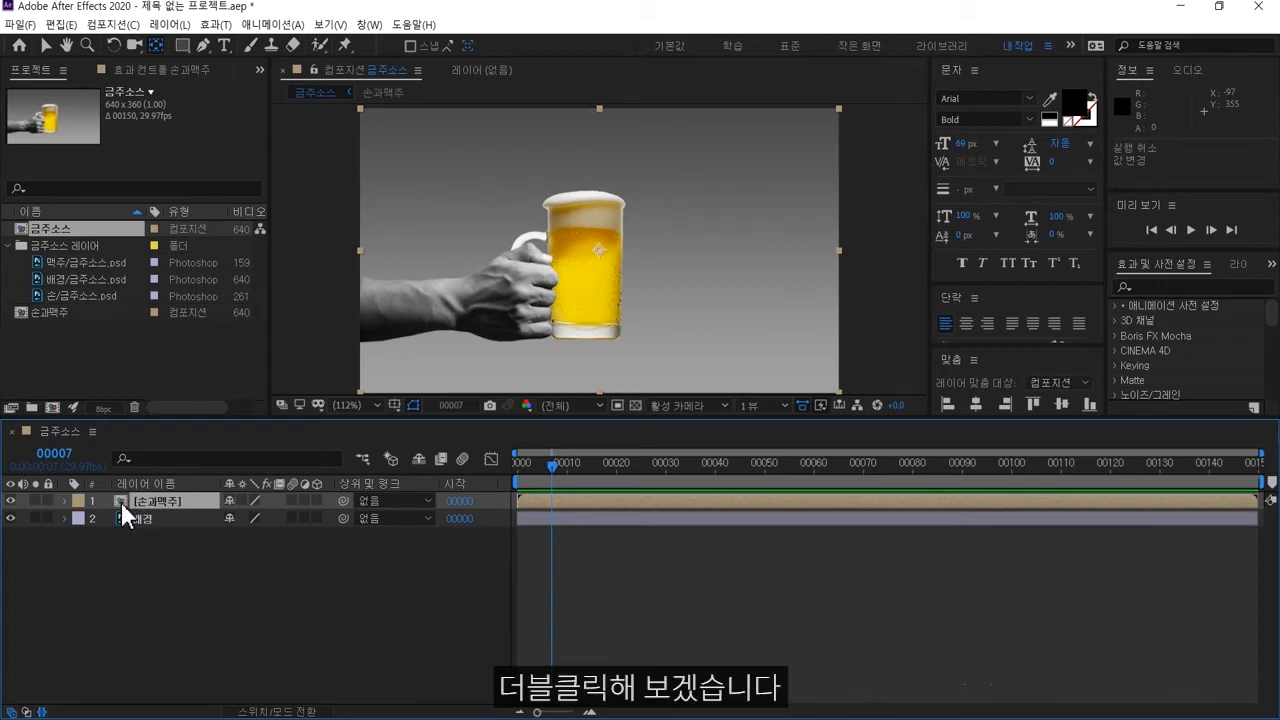
double_click(120, 501)
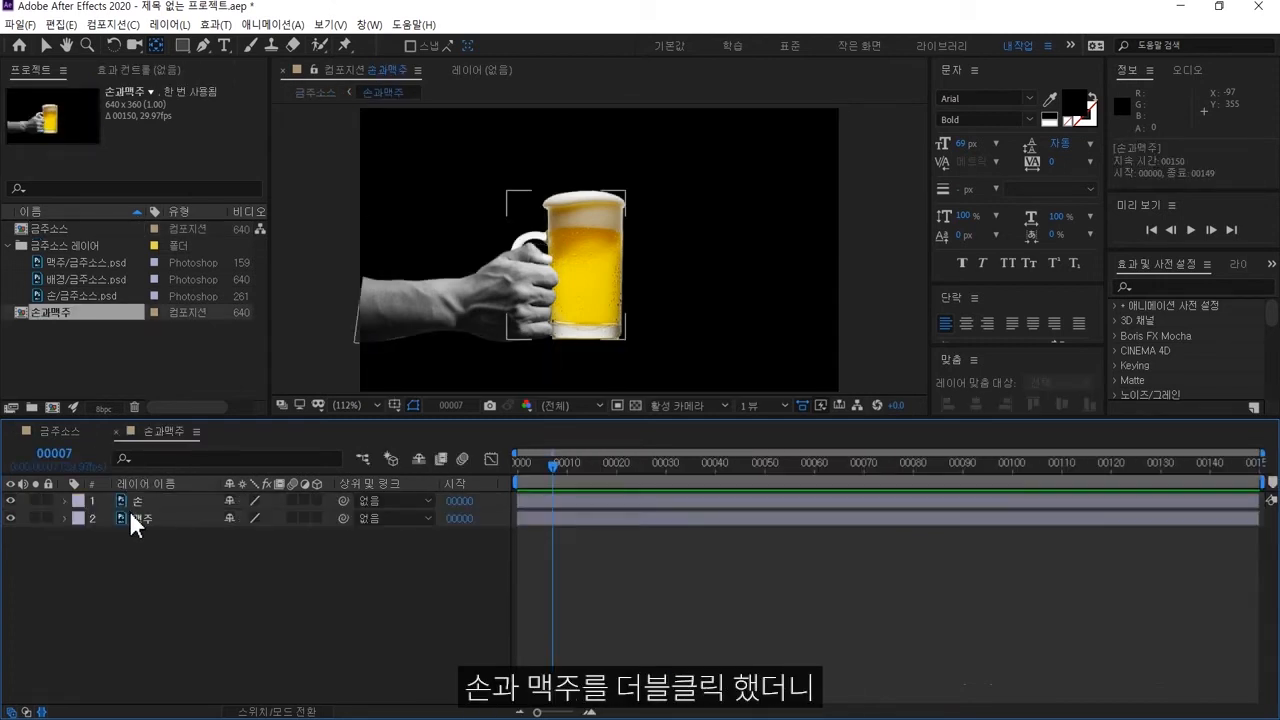
click(143, 499)
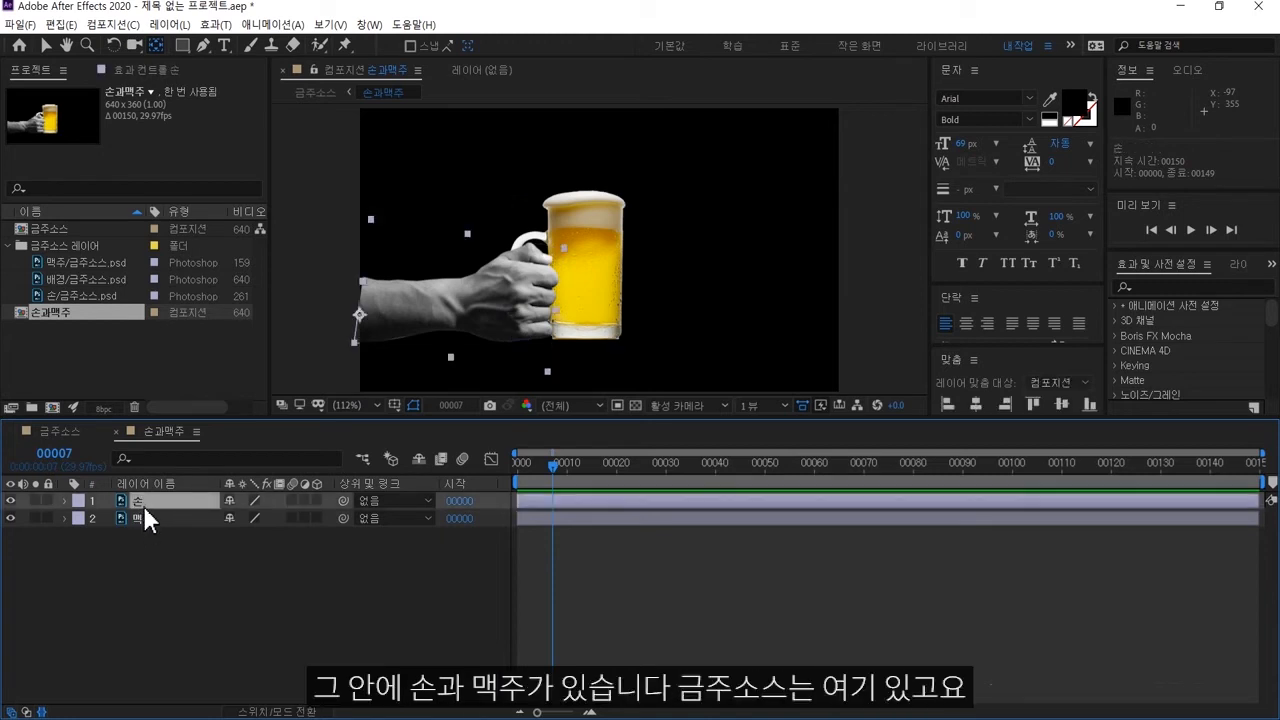
Step: Examine the 맥주 layer inside the 손과맥주 composition and compare it with the layer stack of the parent 금주소스 composition
click(144, 520)
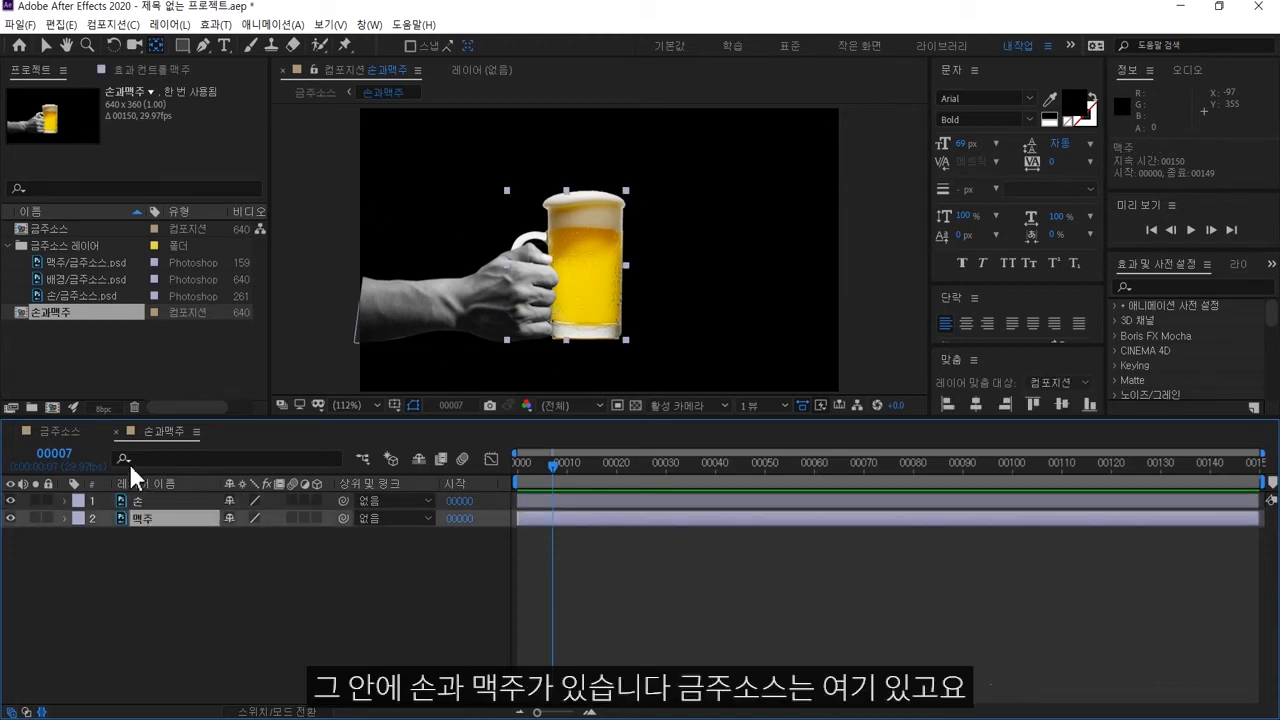
click(56, 431)
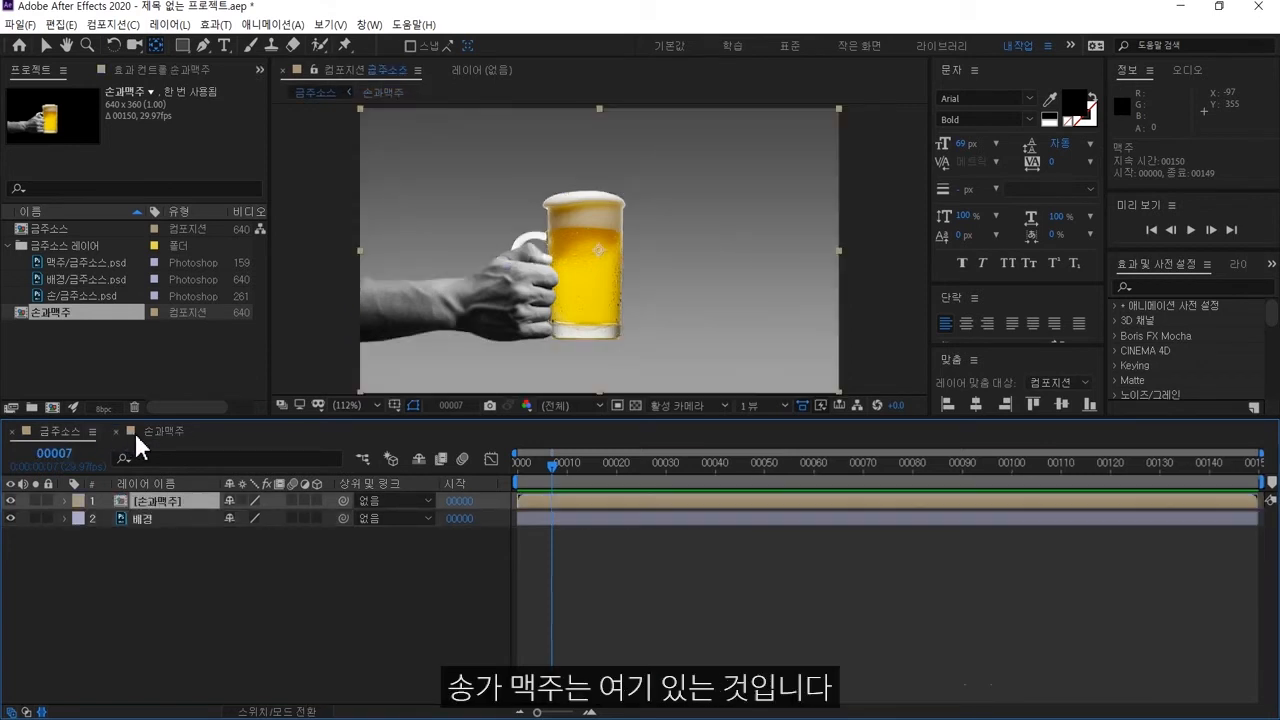
click(159, 431)
click(51, 429)
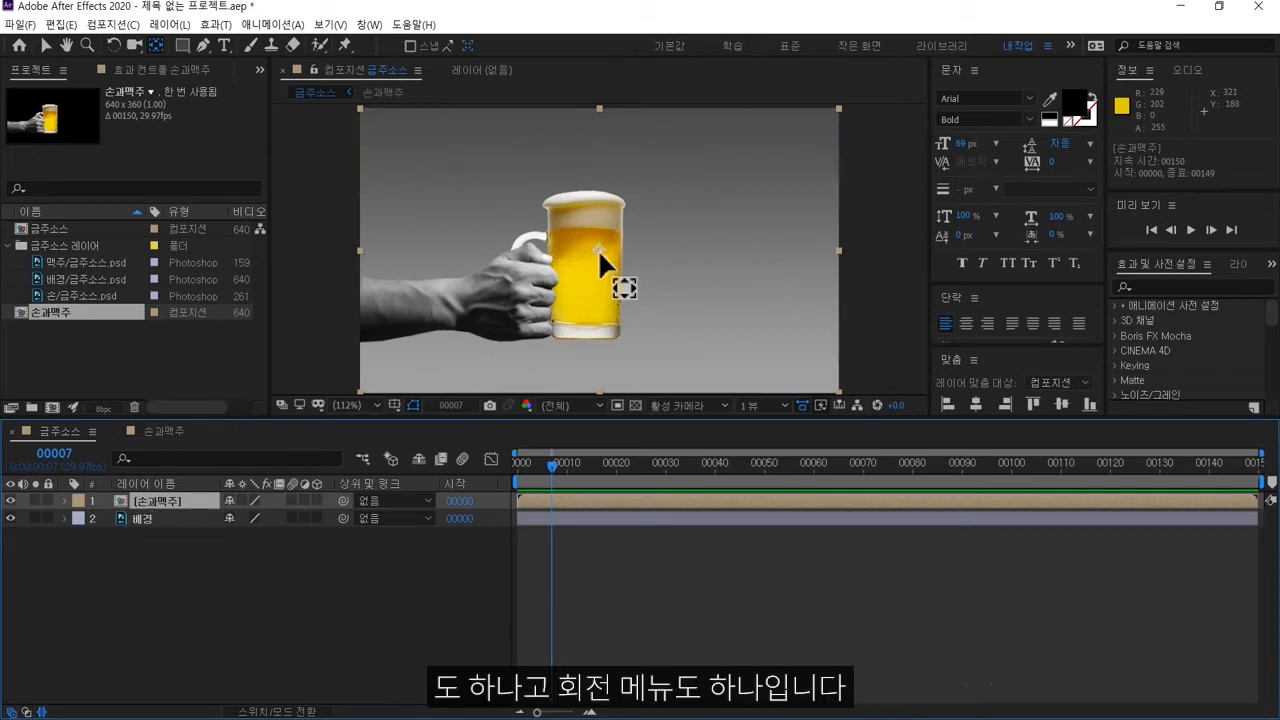
Step: Move the 손과맥주 layer's anchor point to the forearm's cut-off end and try swinging the hand and mug together, including to -13°
drag(606, 243, 371, 323)
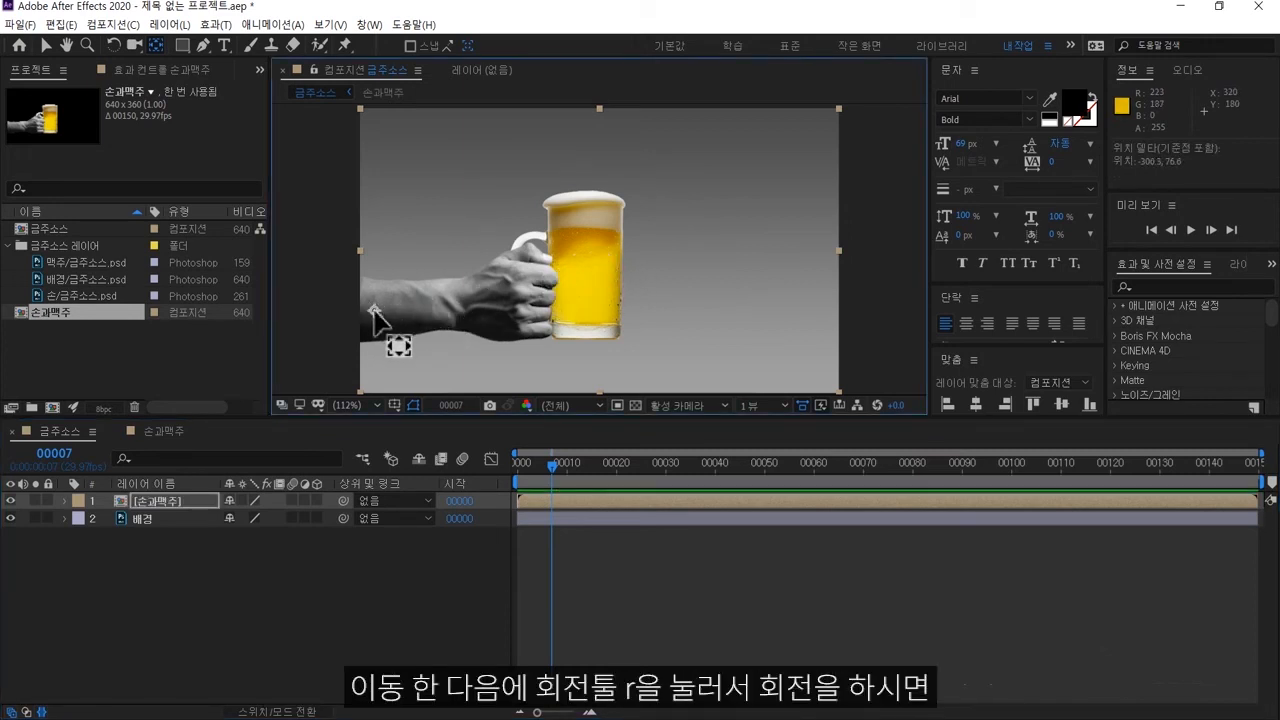
click(145, 497)
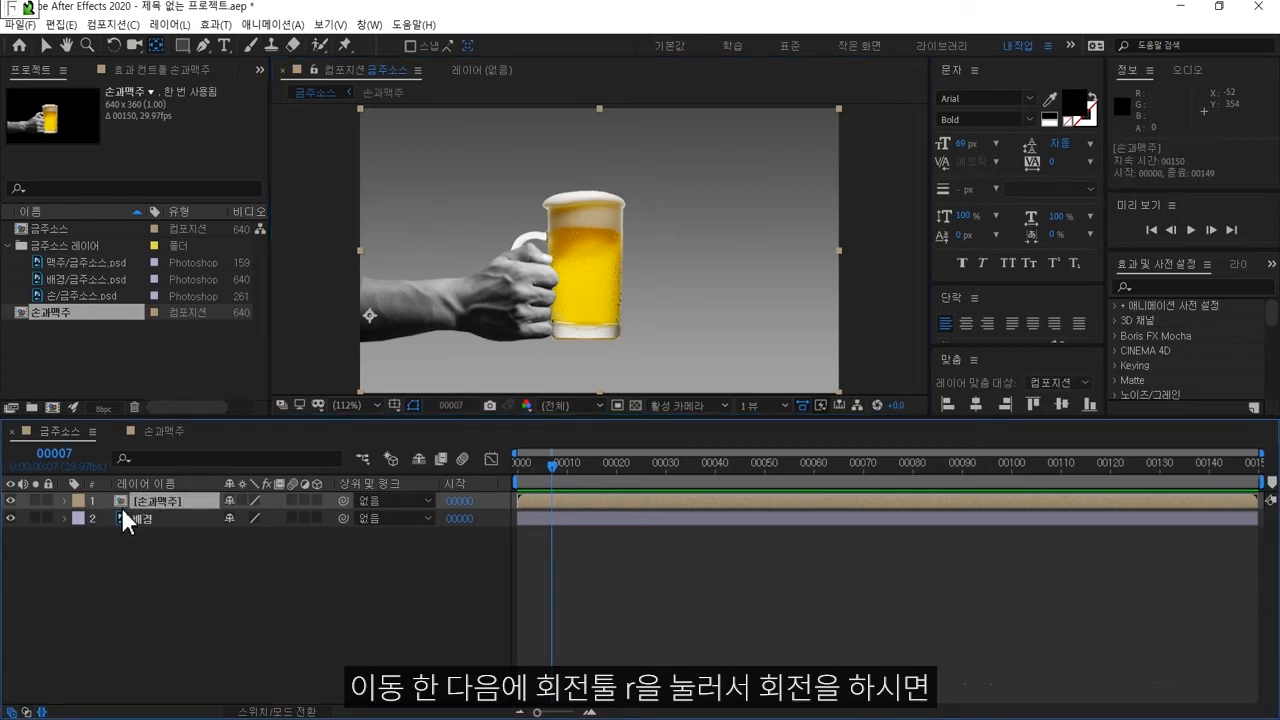
key(r)
mouse_move(254, 518)
mouse_down()
mouse_move(215, 520)
mouse_move(285, 527)
mouse_move(228, 528)
mouse_move(243, 528)
mouse_up()
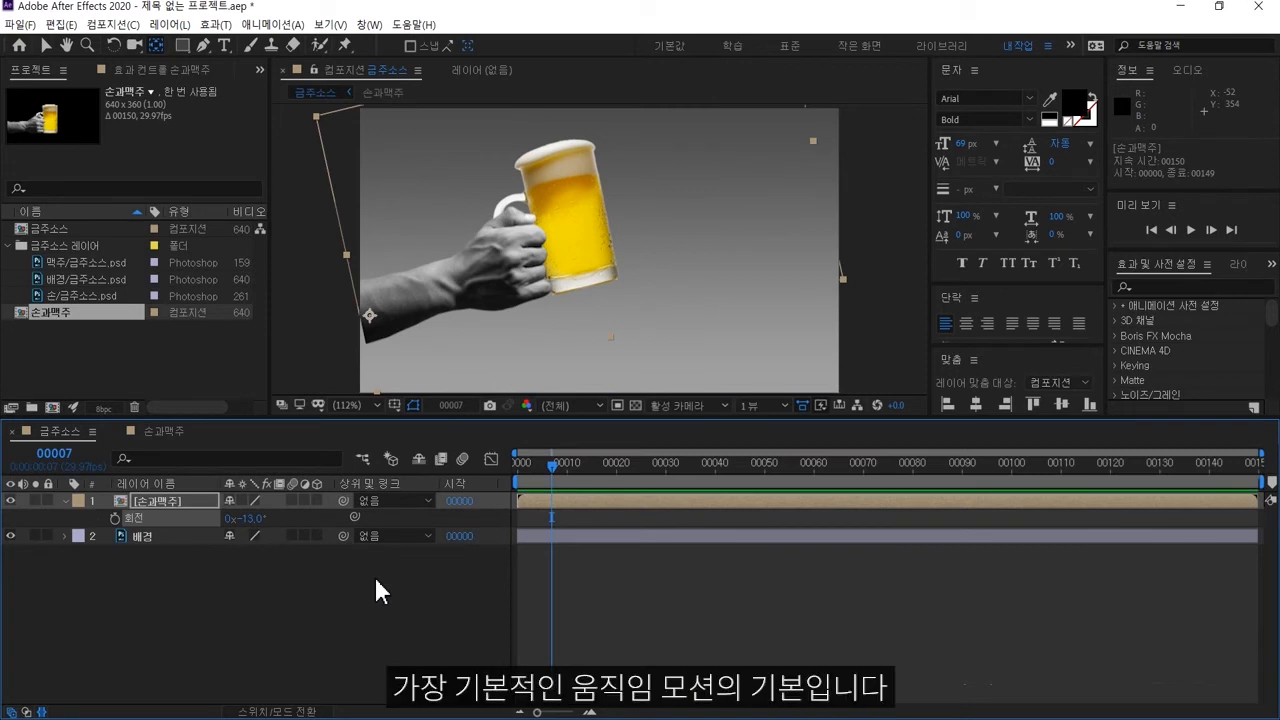
mouse_move(248, 518)
mouse_down()
mouse_move(292, 518)
mouse_move(244, 522)
mouse_move(290, 522)
mouse_move(271, 522)
mouse_up()
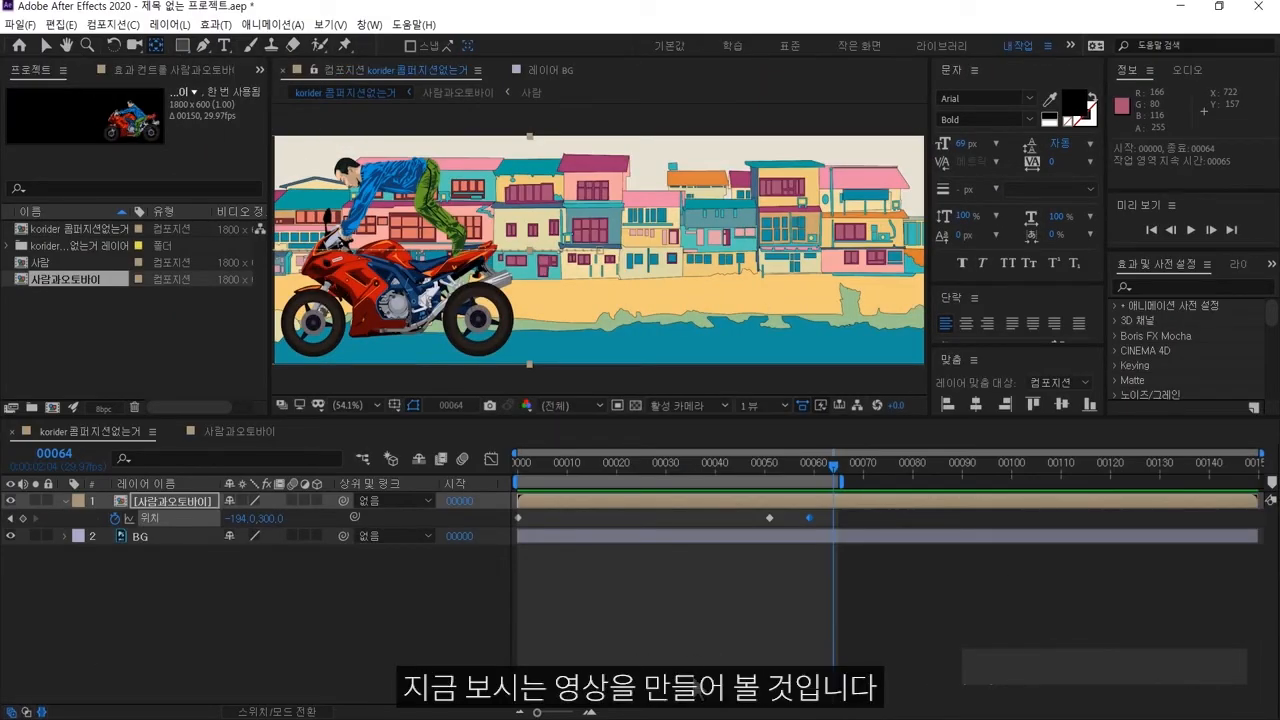
Step: Preview the finished motorcycle rider animation in the korider 콤퍼지션없는거 composition
key(space)
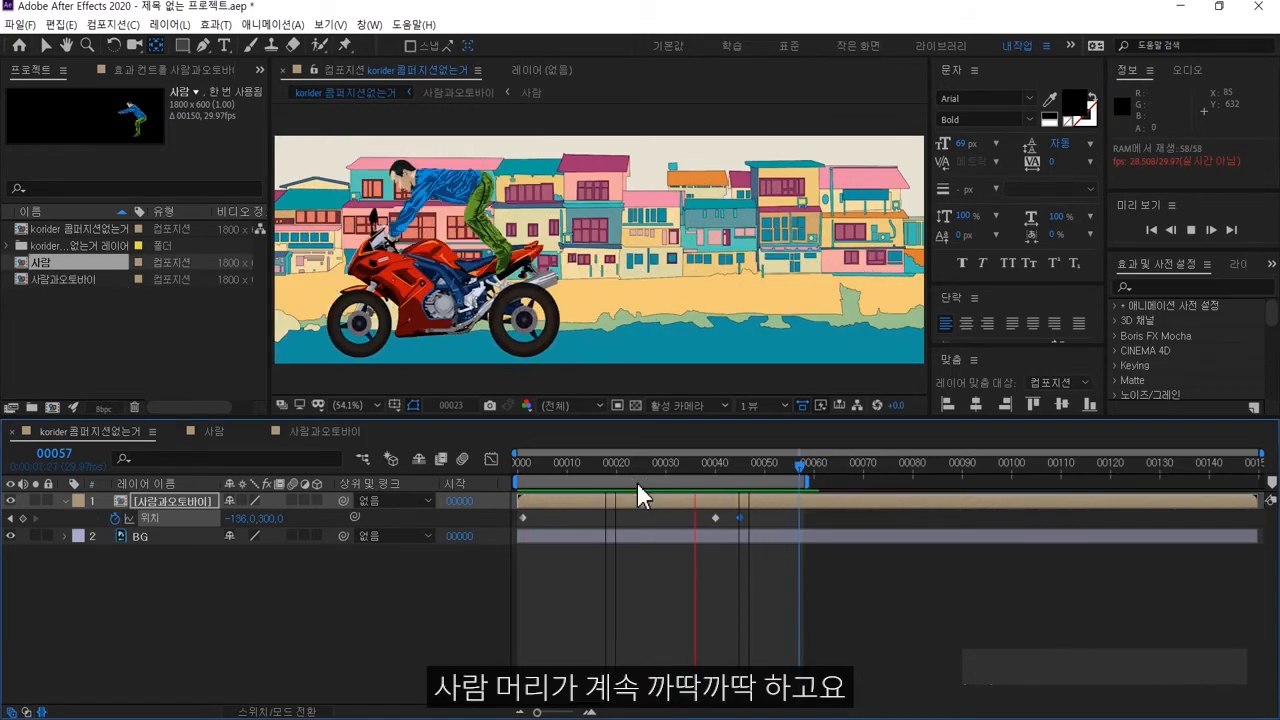
key(space)
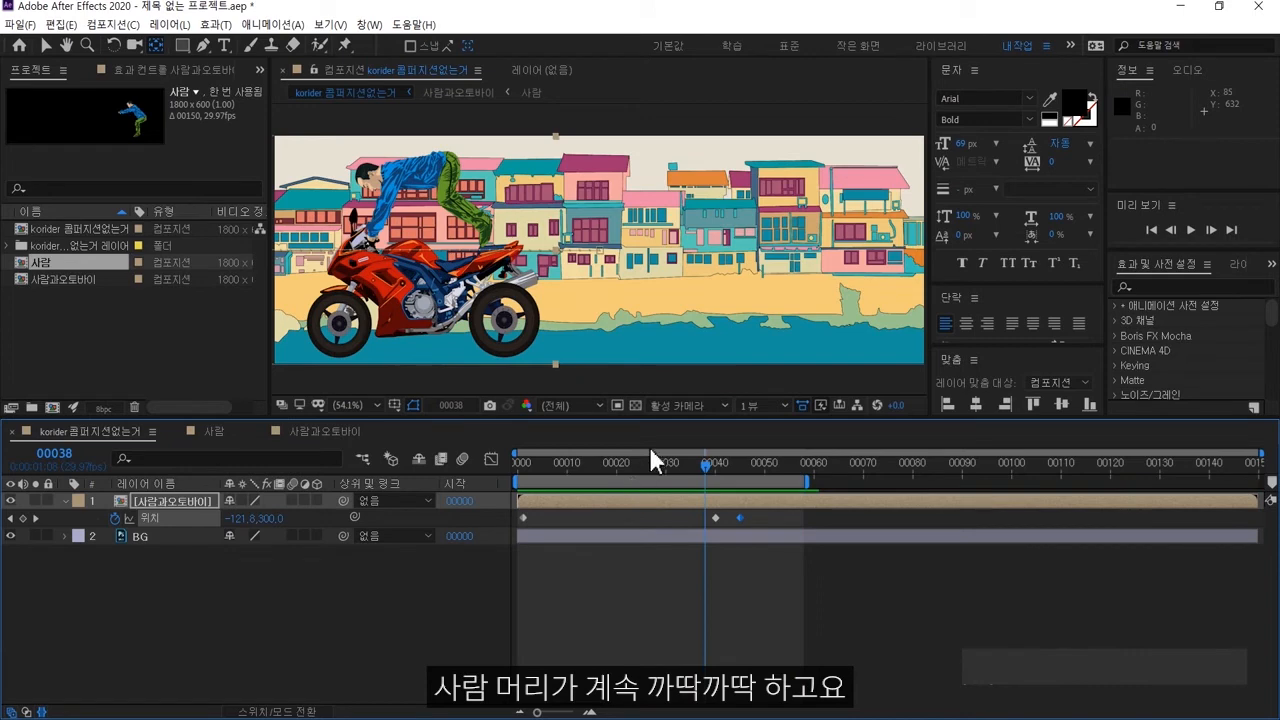
key(space)
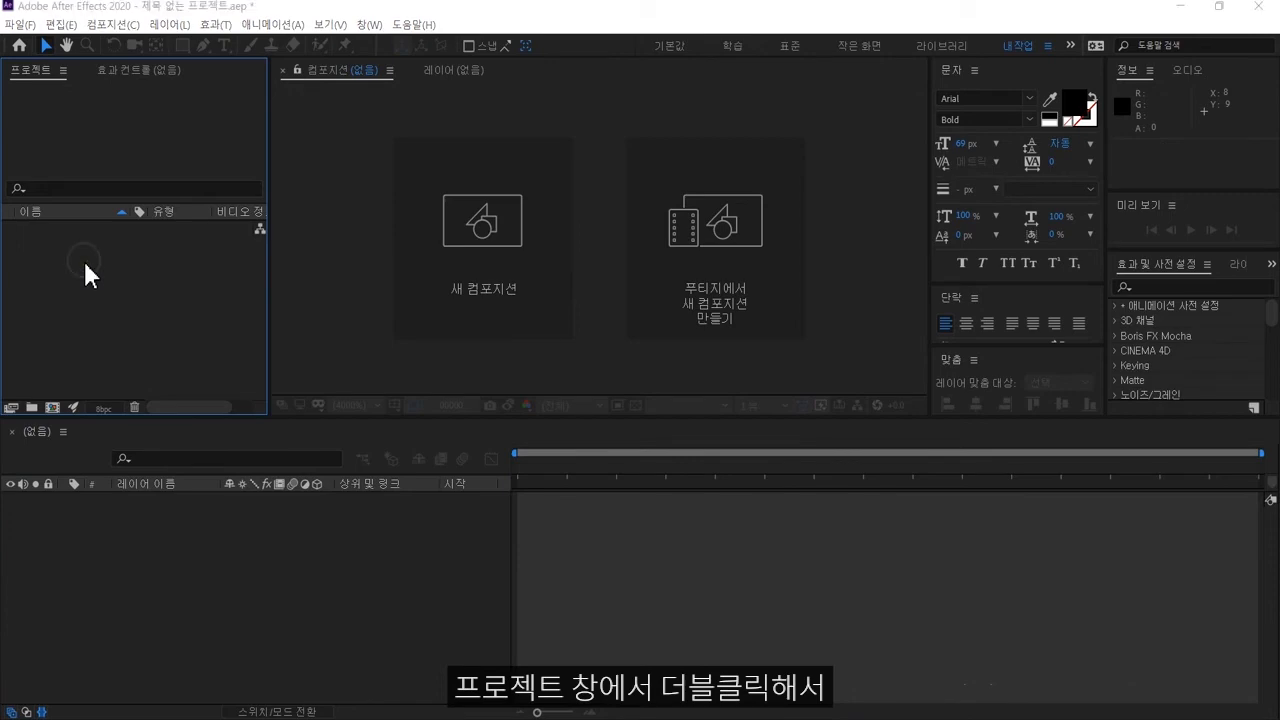
Step: Import korider 콤퍼지션없는거.psd as a composition retaining layer sizes, with layer styles merged into footage, and open that composition
double_click(83, 259)
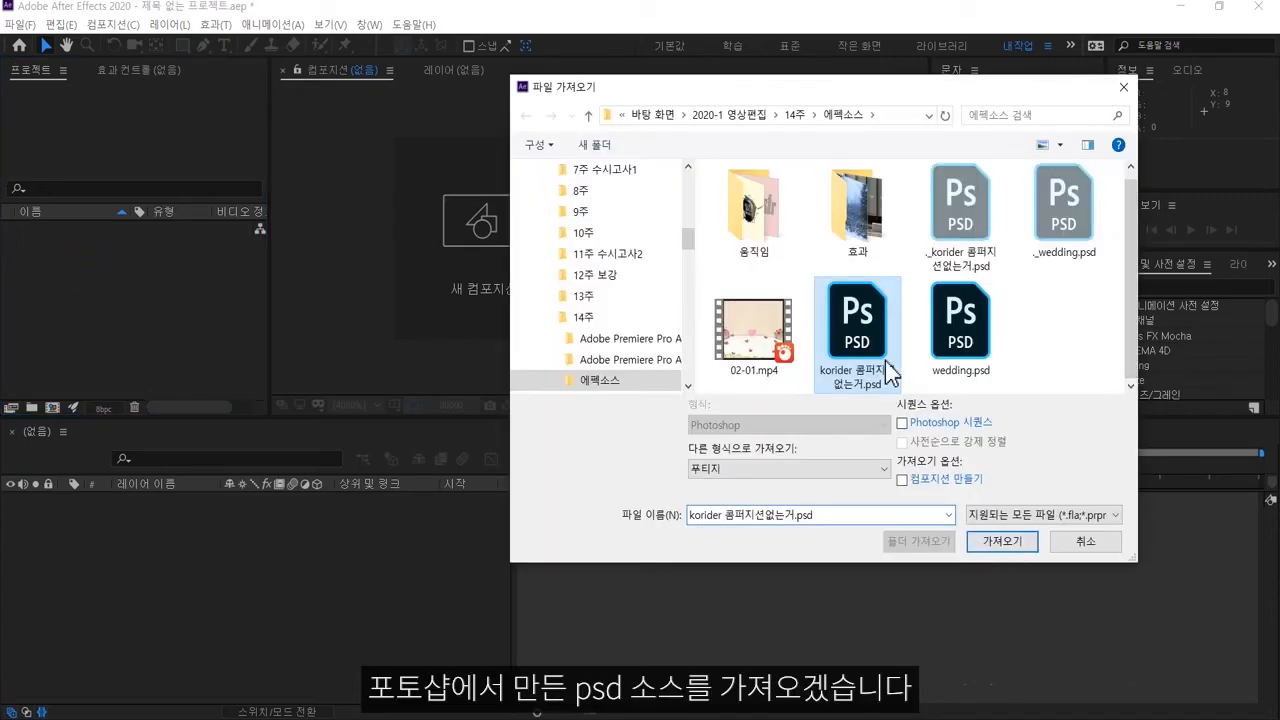
click(1010, 544)
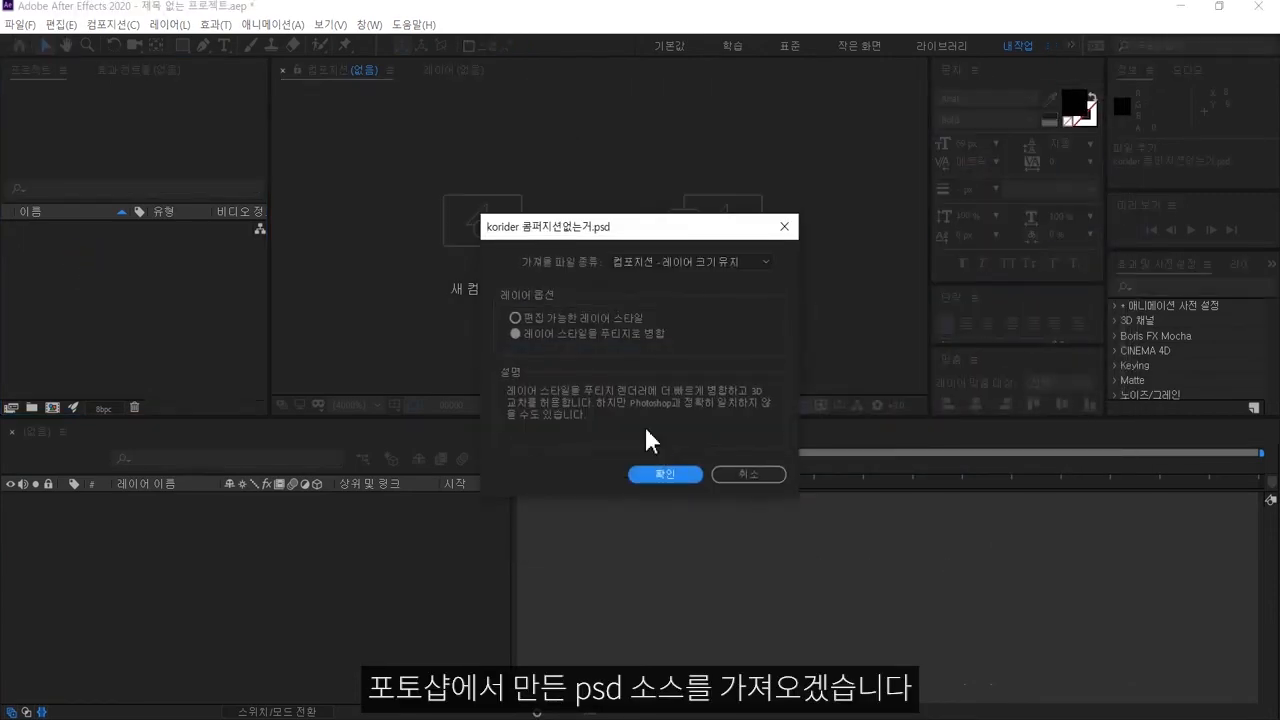
key(ctrl+2)
drag(608, 247, 779, 282)
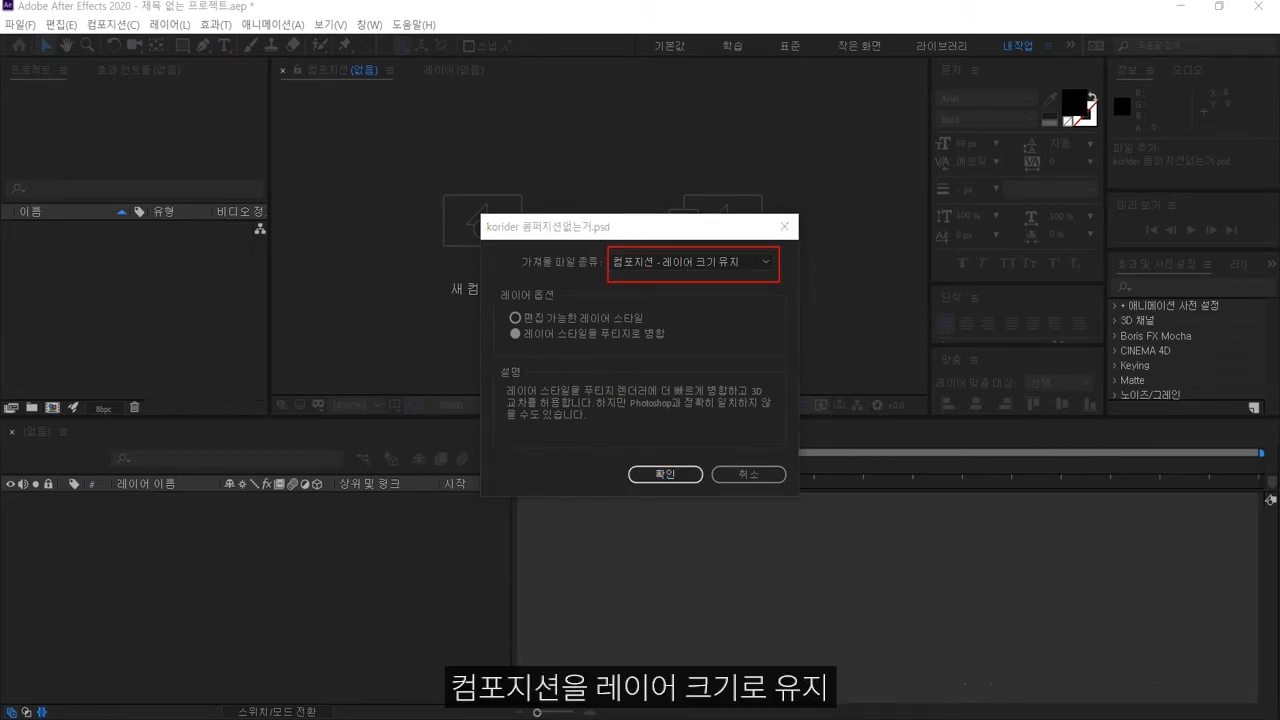
mouse_move(502, 324)
mouse_down()
mouse_move(566, 346)
mouse_move(690, 350)
mouse_up()
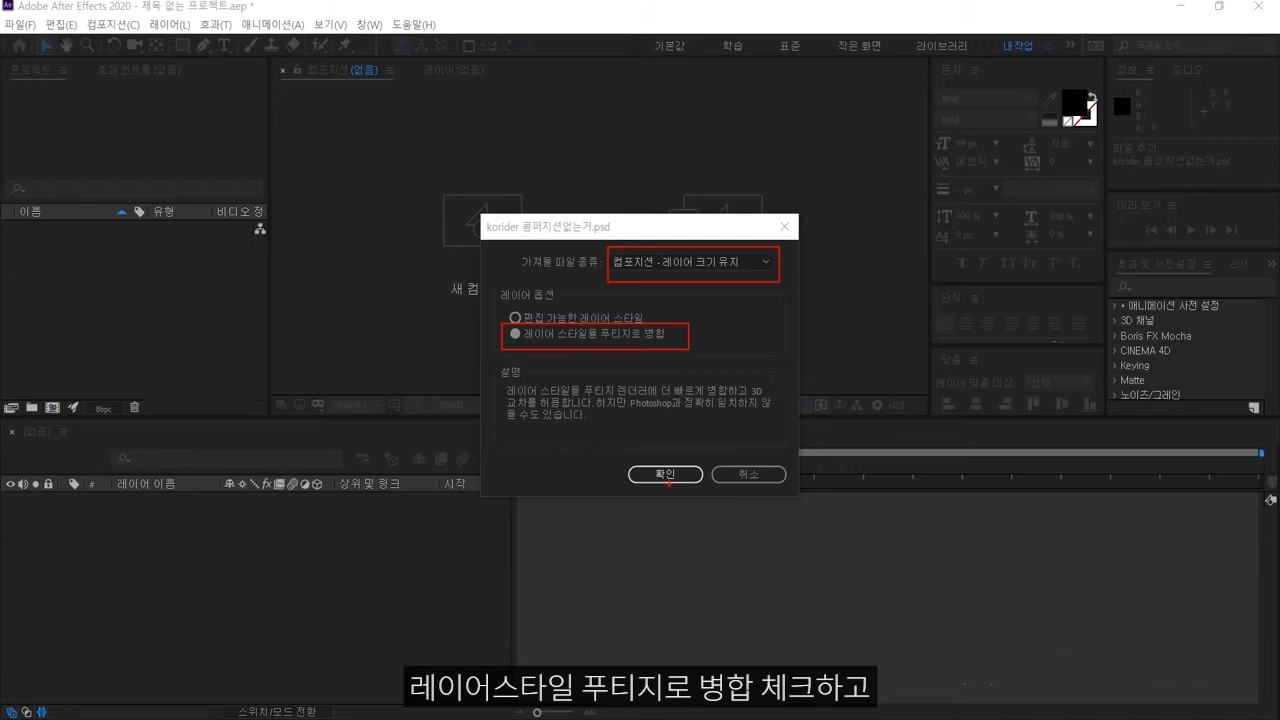
key(Escape)
click(668, 478)
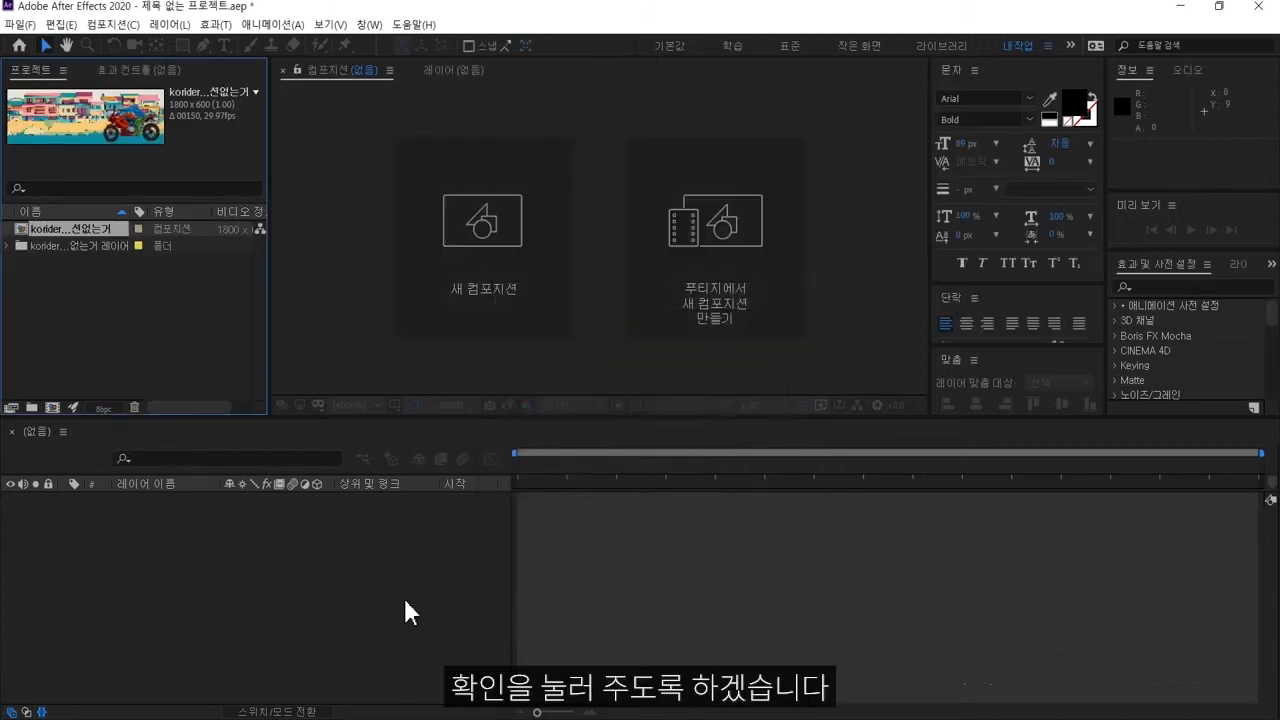
double_click(23, 232)
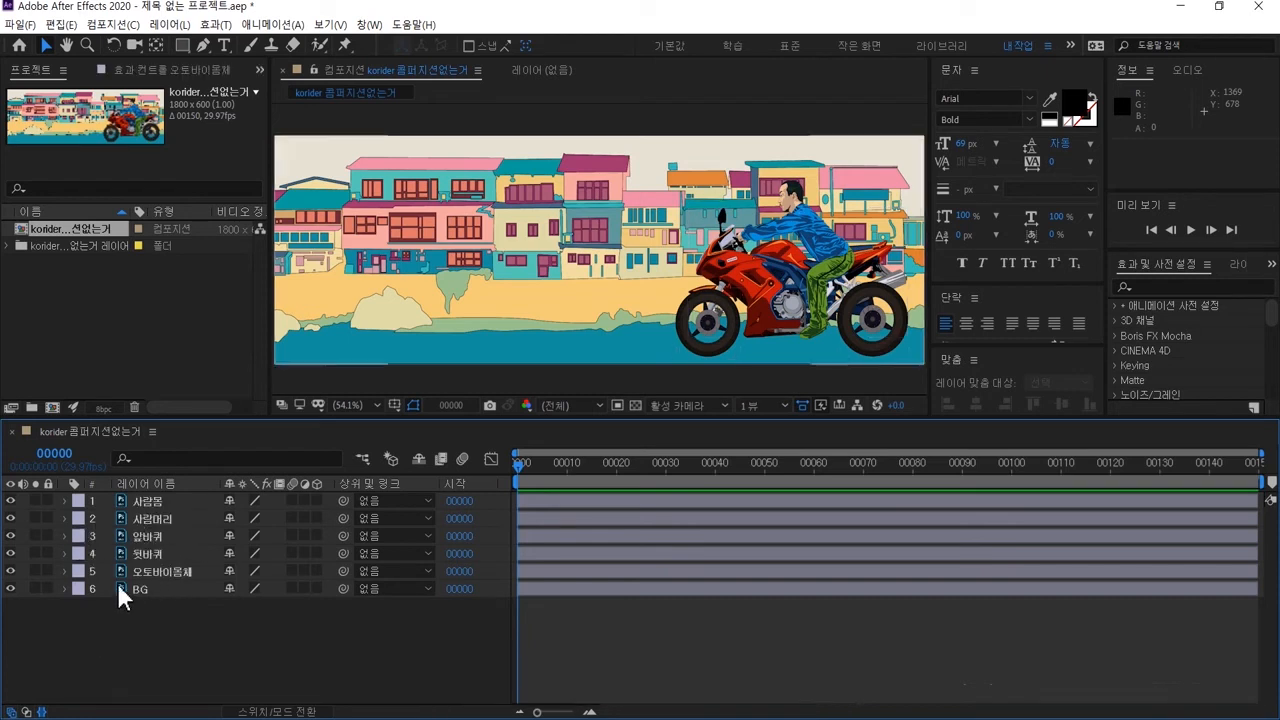
Step: Hide and reshow each layer in turn, from 사람몸 down to BG, to examine which part of the picture it holds
click(10, 501)
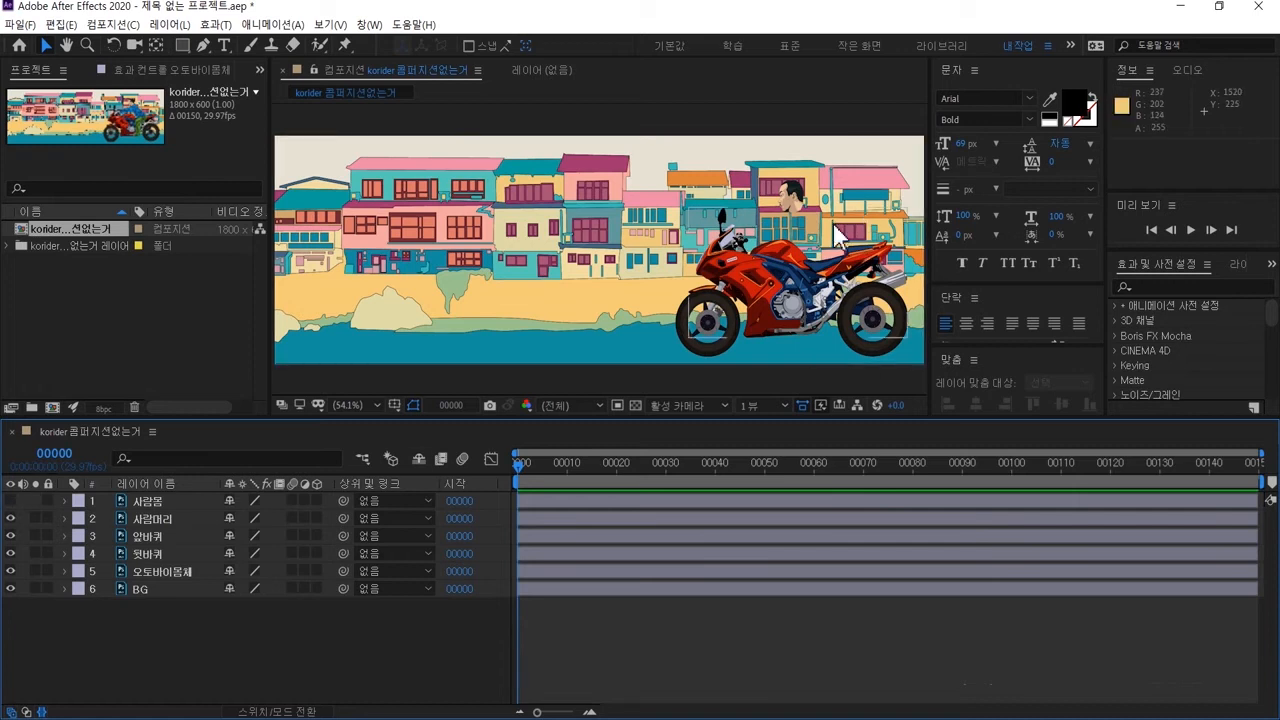
click(10, 518)
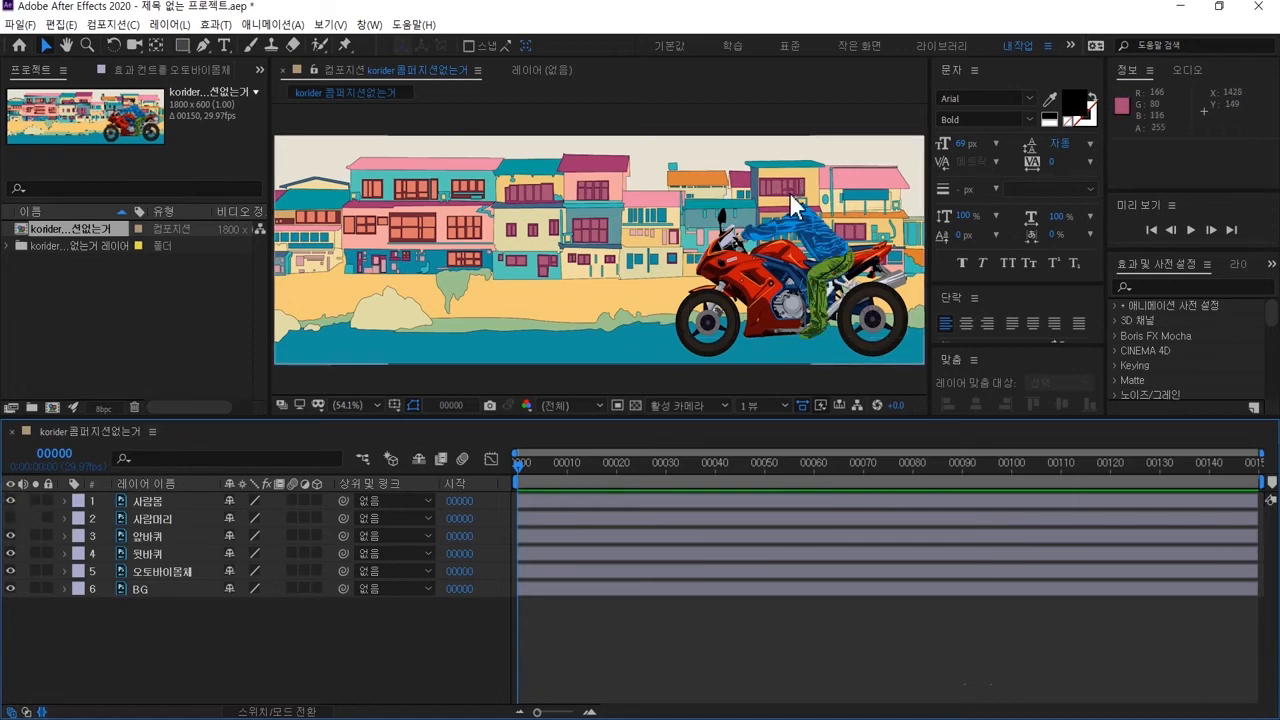
click(10, 518)
click(10, 536)
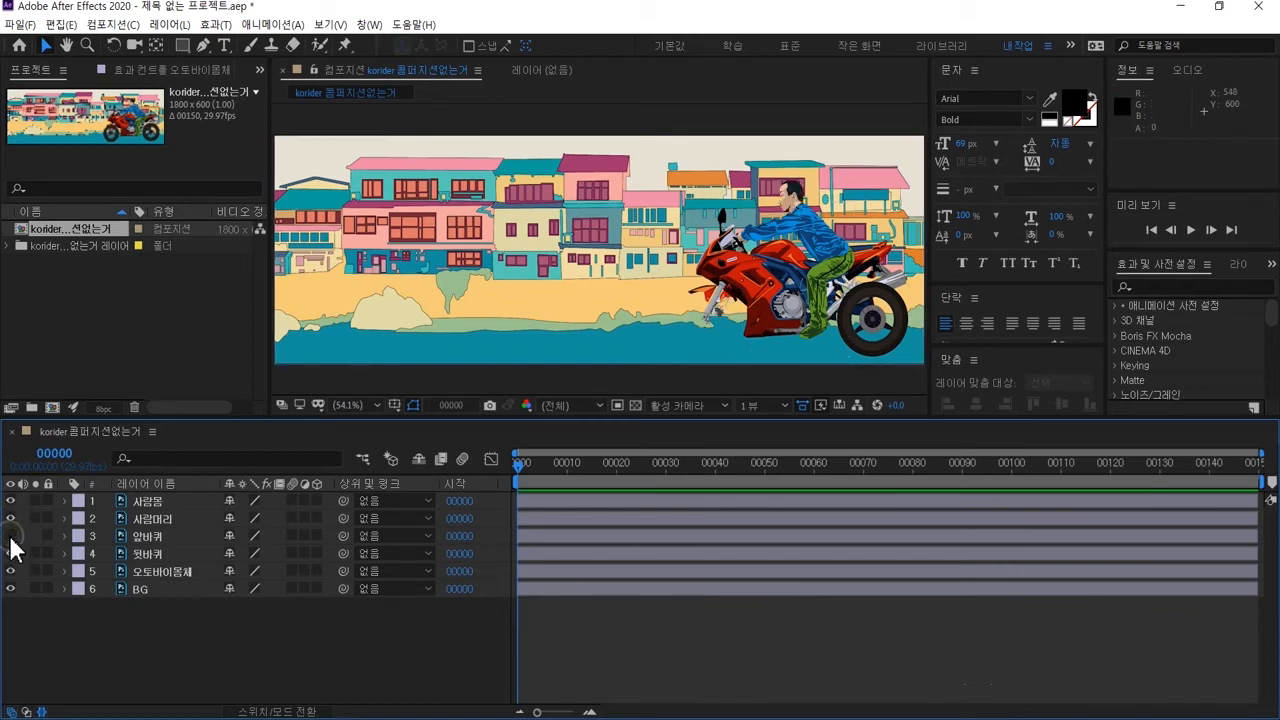
click(10, 536)
click(10, 553)
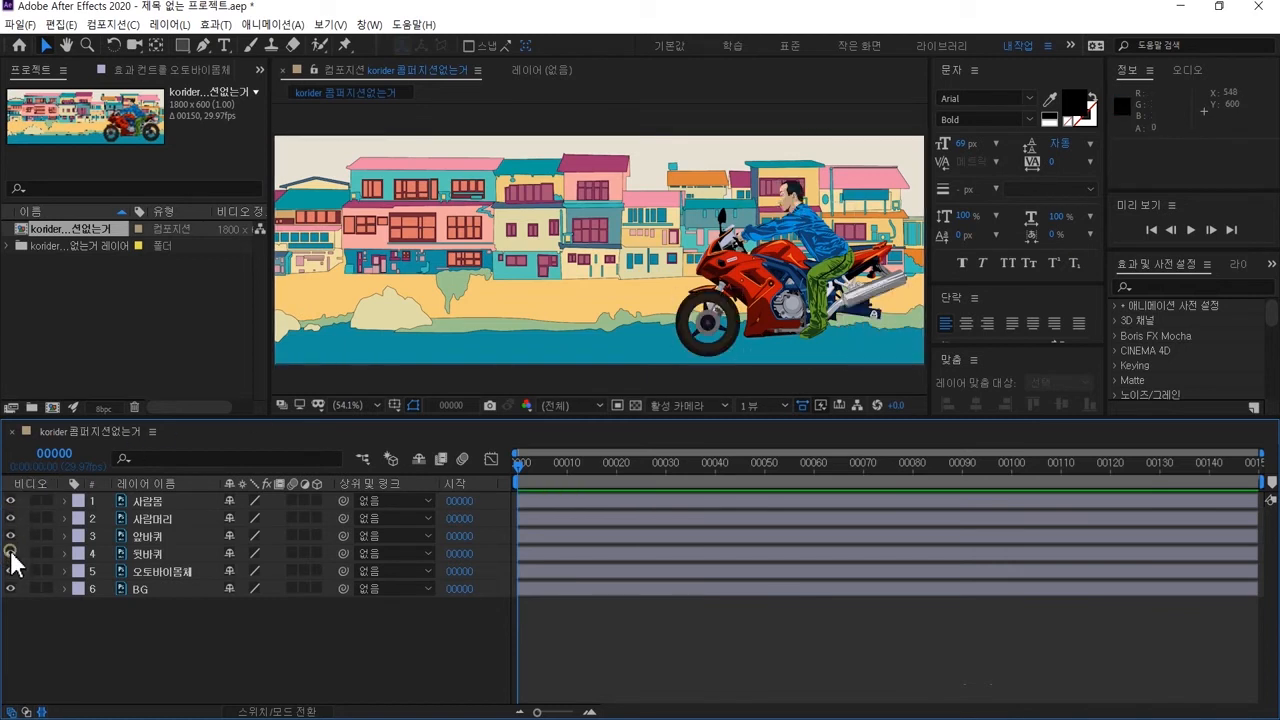
click(10, 553)
click(10, 571)
click(10, 571)
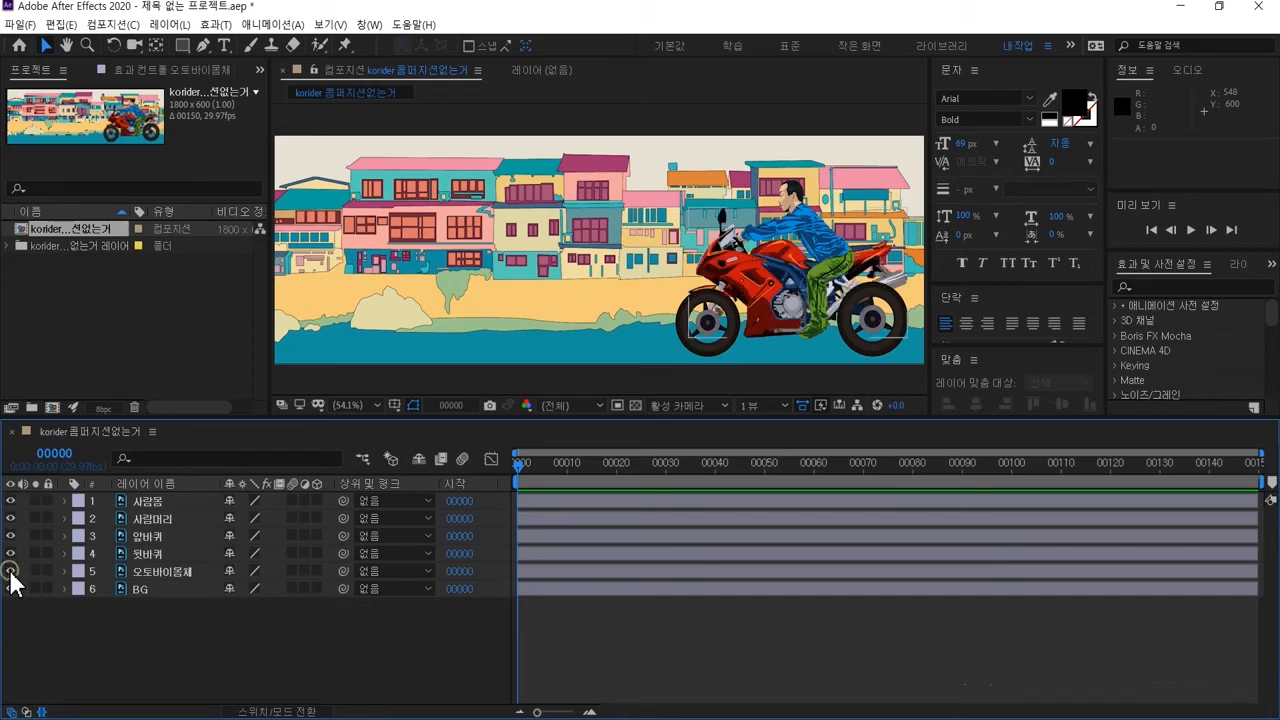
click(10, 589)
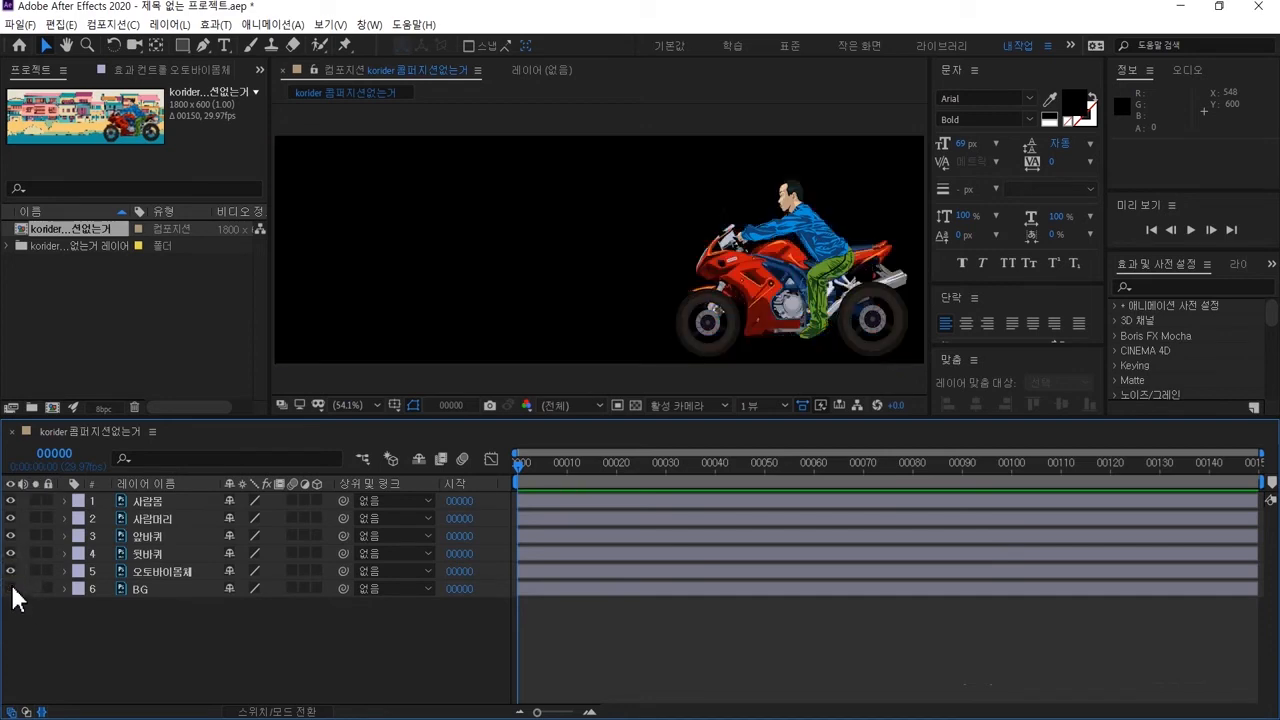
click(10, 589)
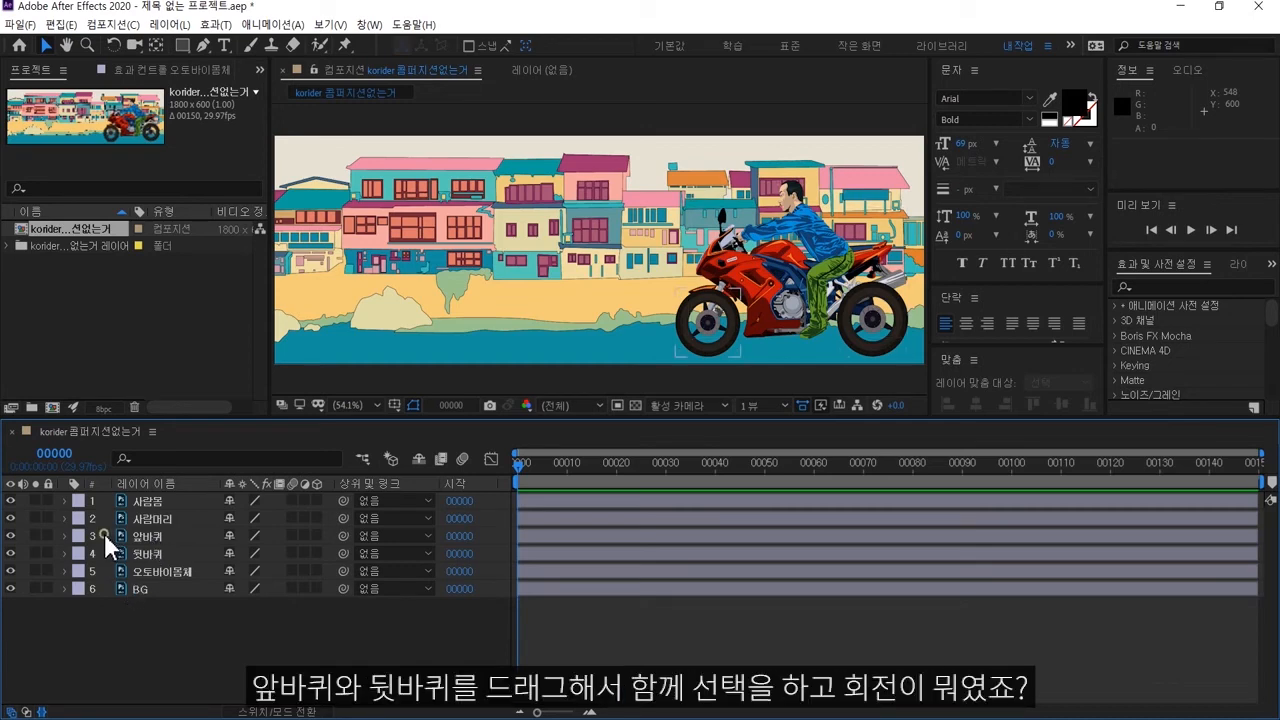
Step: Show the rotation property of the 앞바퀴 and 뒷바퀴 layers and check where each wheel's anchor point sits
drag(104, 533, 88, 555)
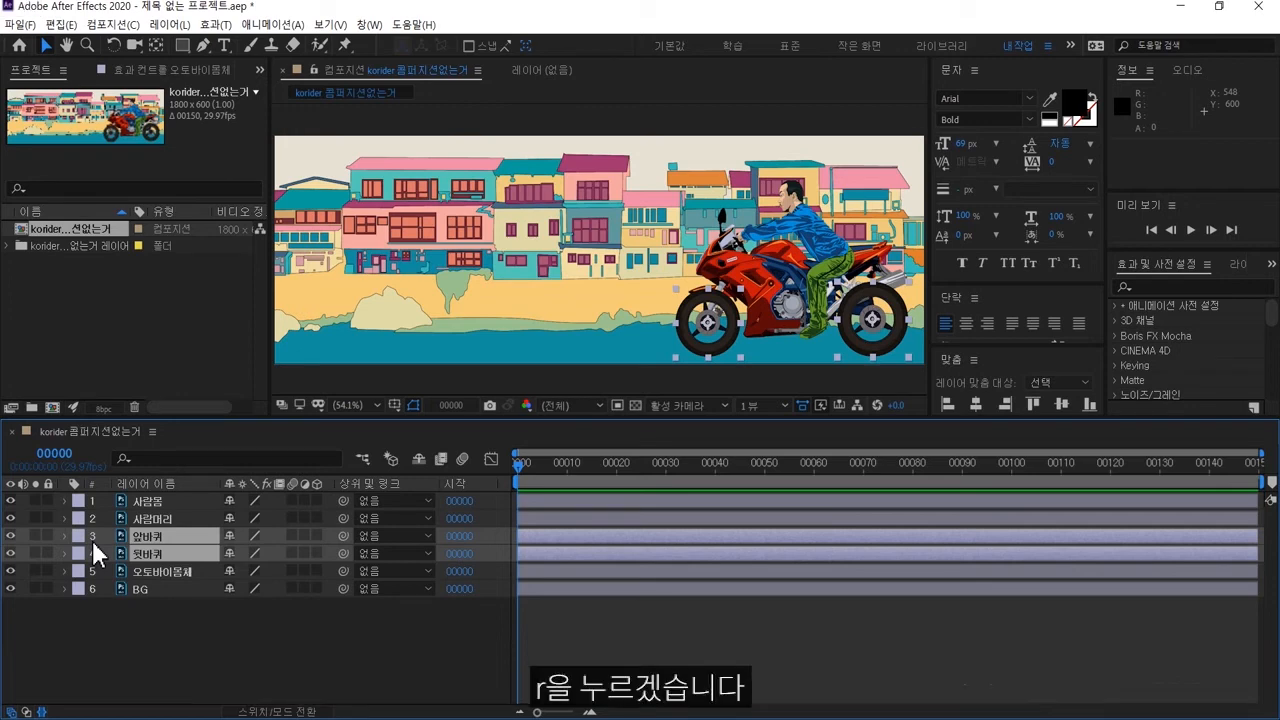
key(r)
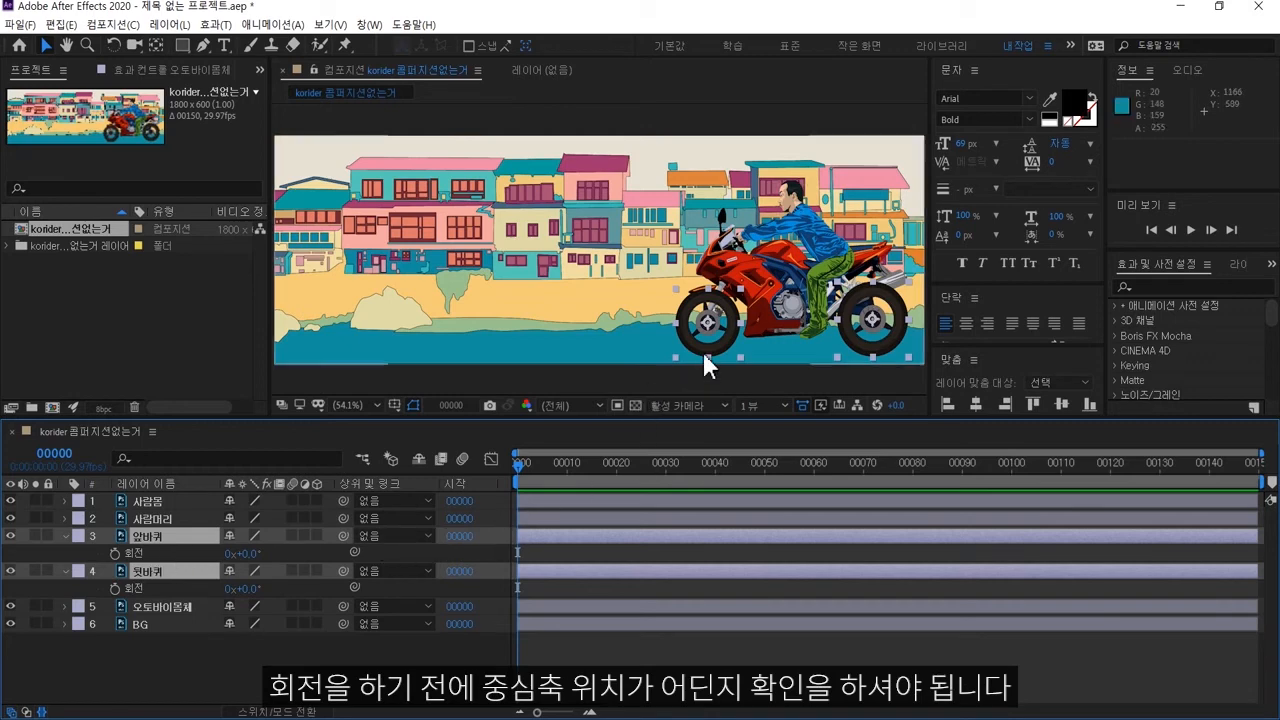
click(152, 535)
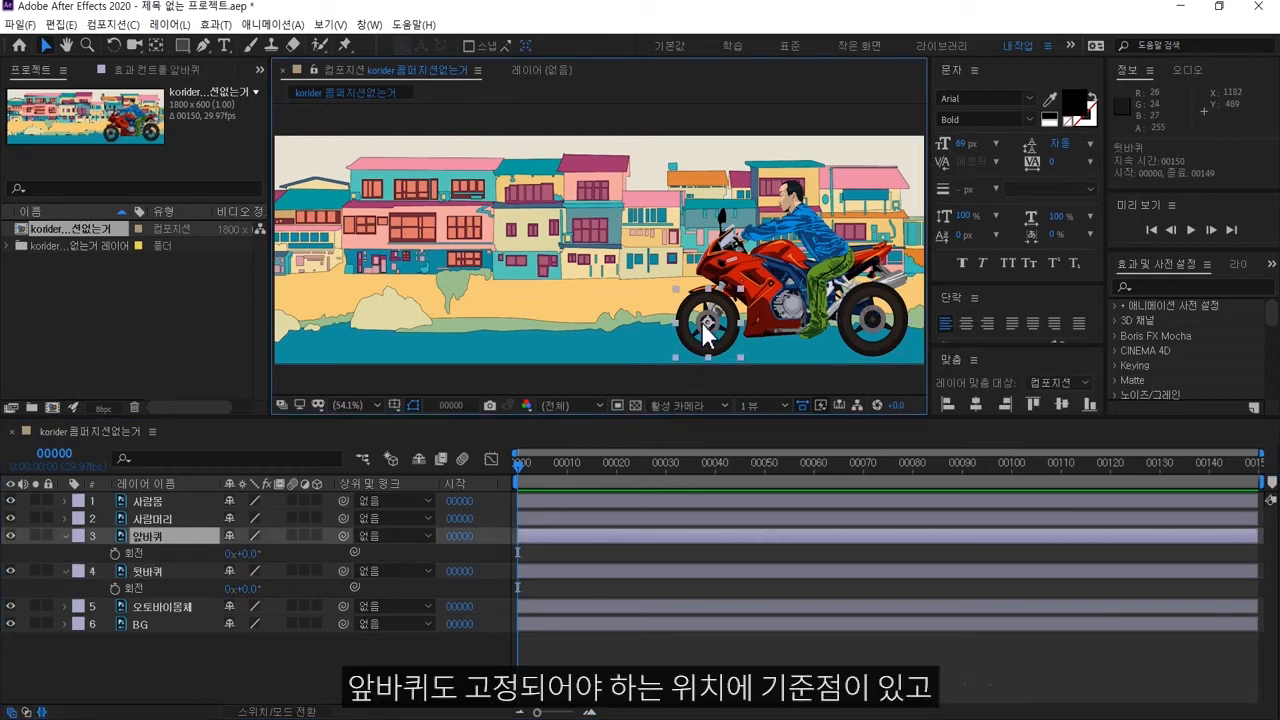
click(870, 320)
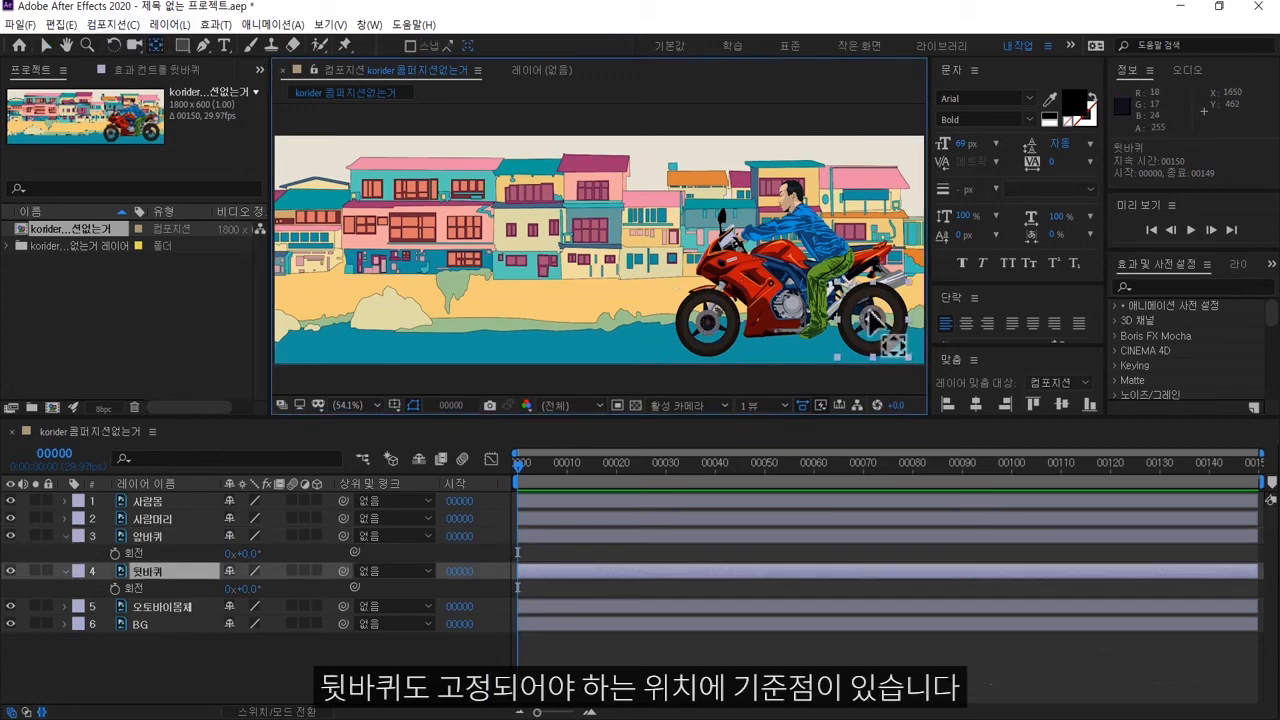
Step: Start rotation keyframes for both wheel layers at frame 0 and nudge the two layers down by 1 pixel
drag(236, 692, 88, 584)
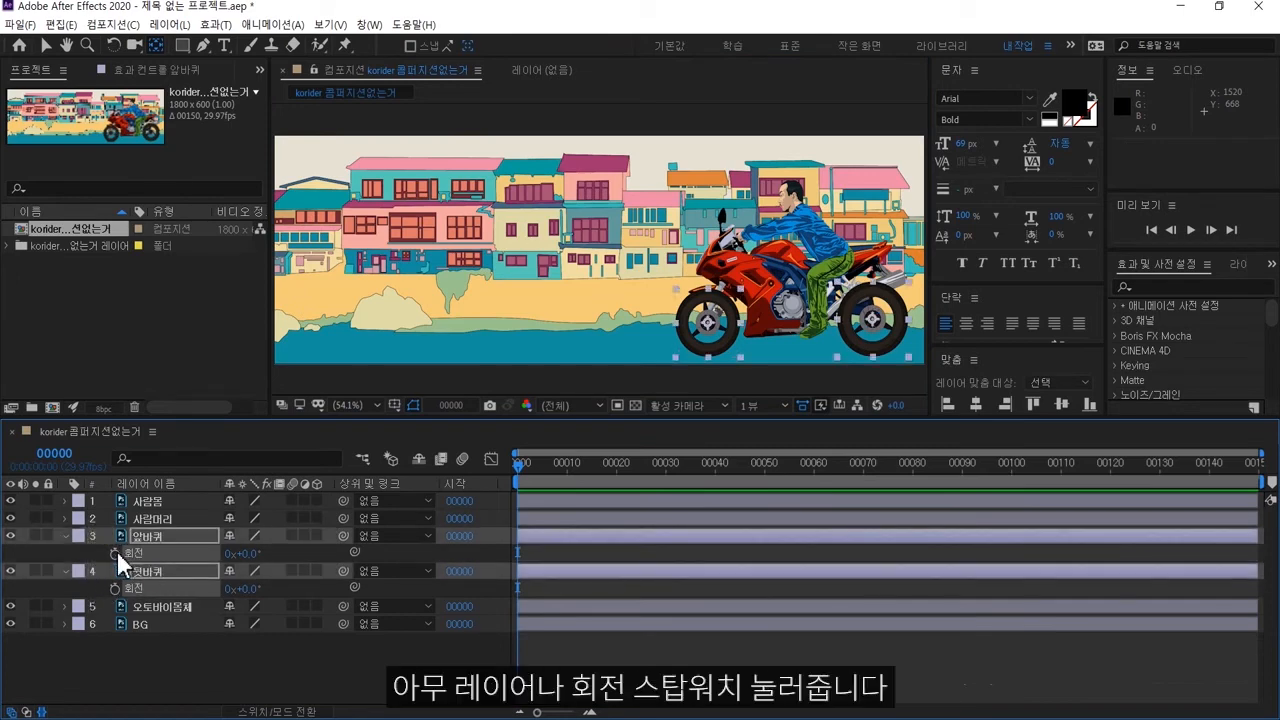
click(115, 552)
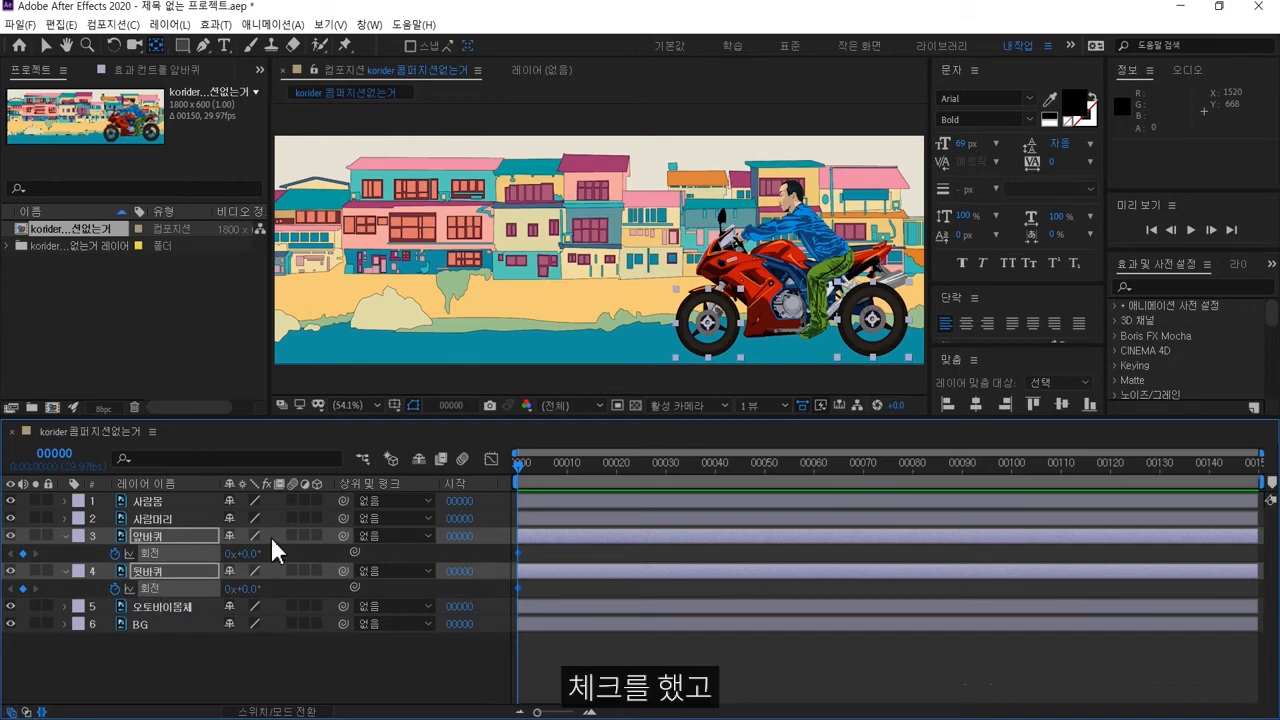
key(Down)
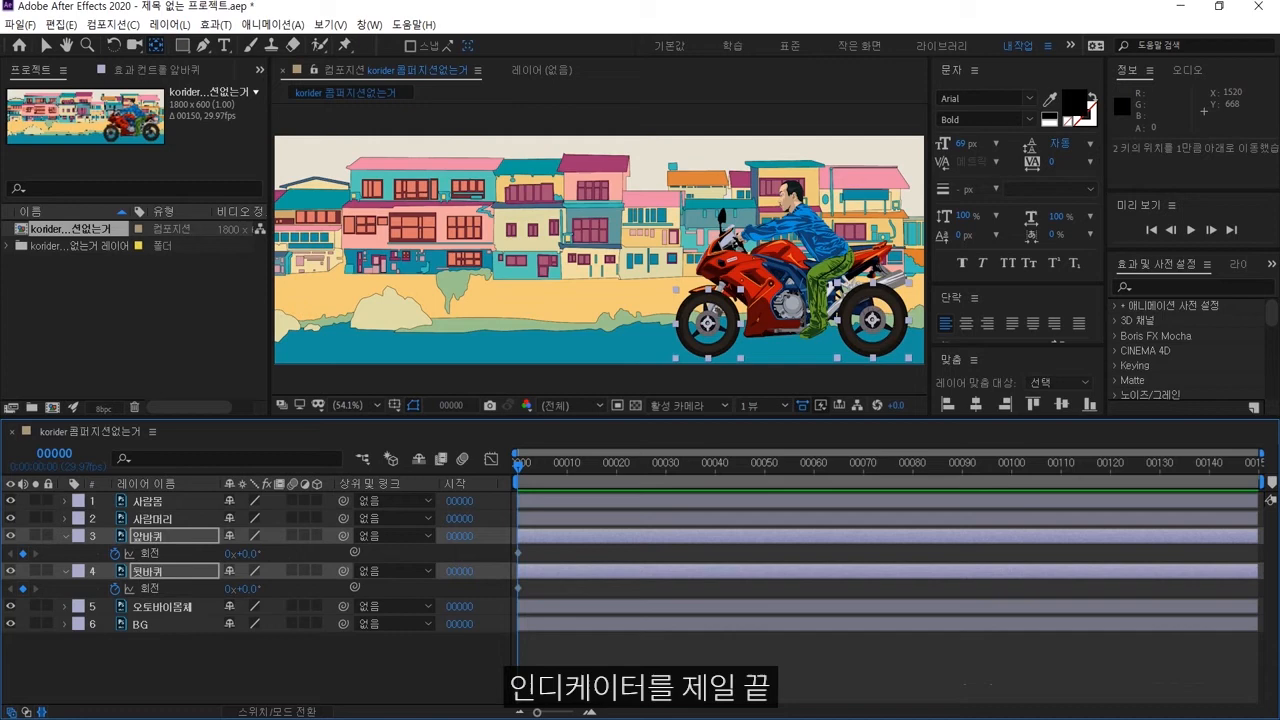
Step: Add a rotation keyframe of 10 full turns to both wheel layers at frame 149
click(1256, 466)
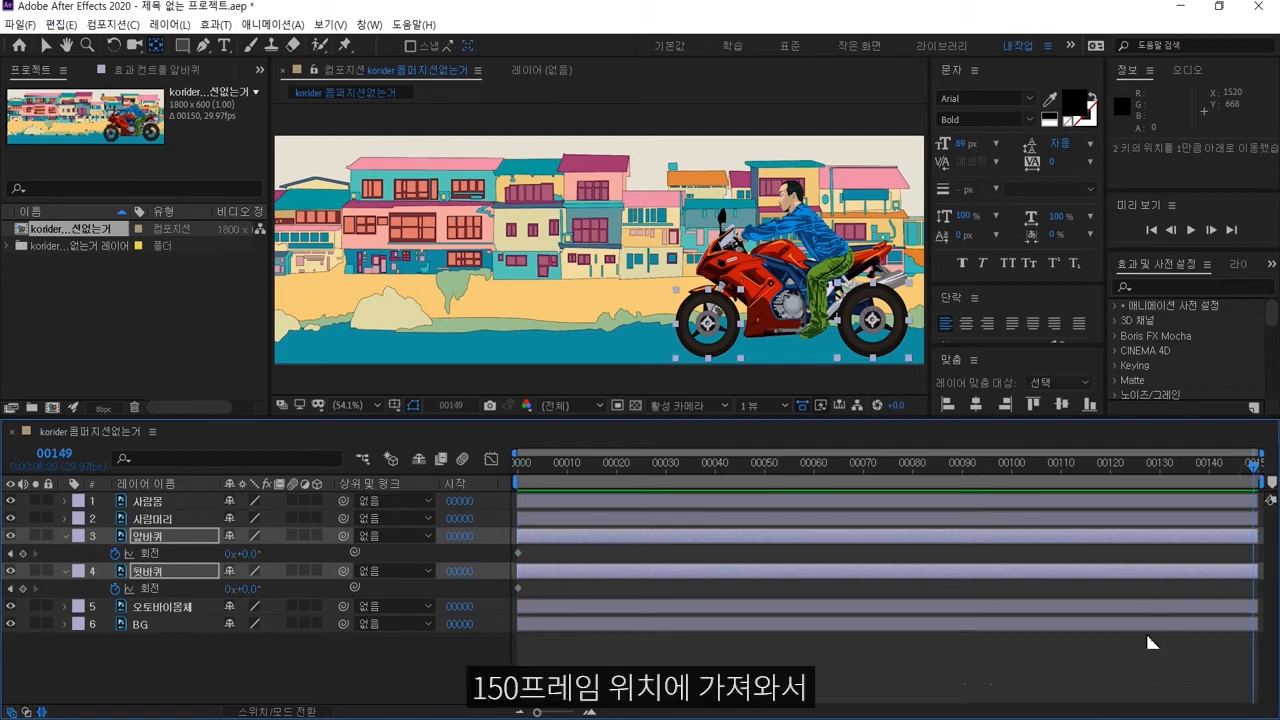
click(230, 554)
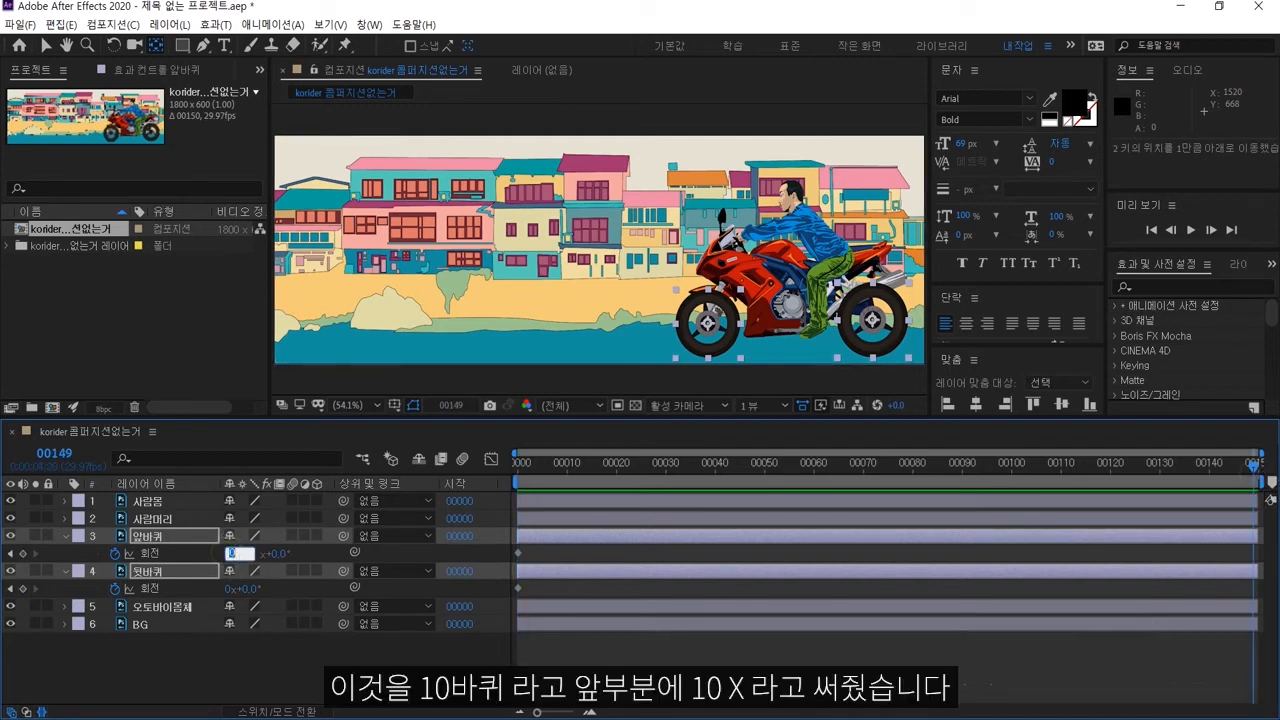
text(10)
key(Return)
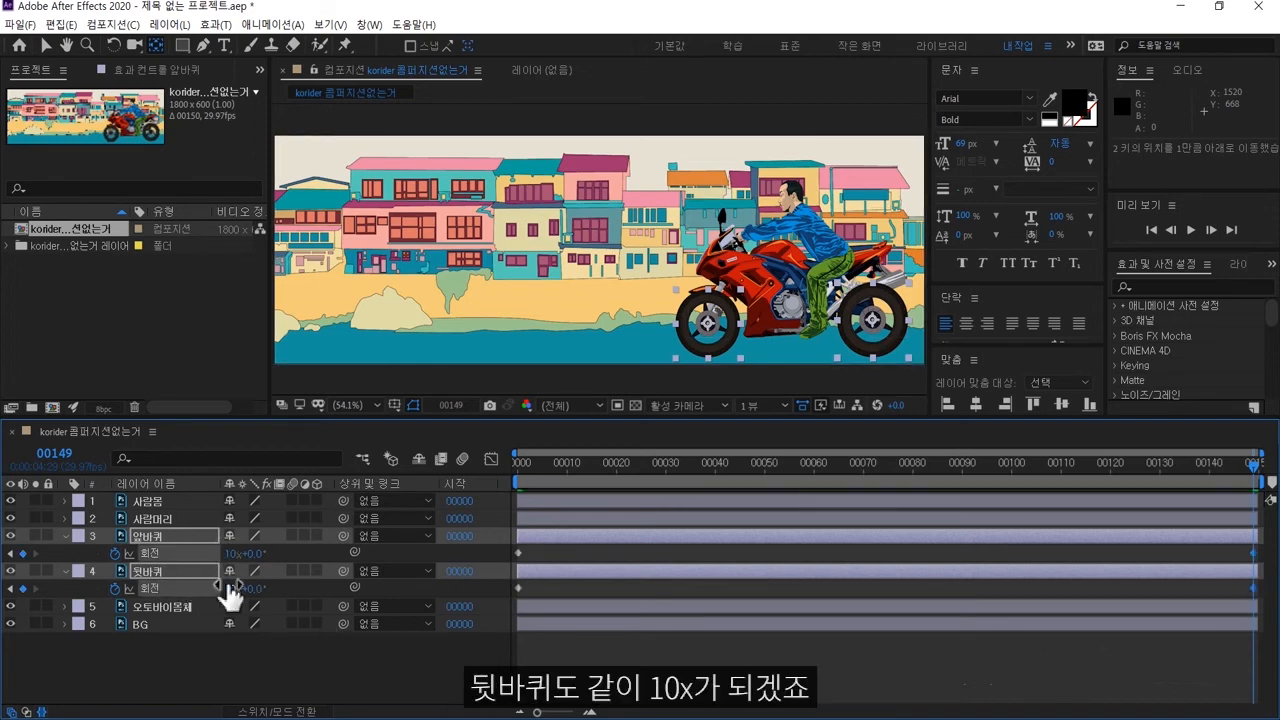
Step: Preview the spinning wheels, stop playback and return to frame 0
key(space)
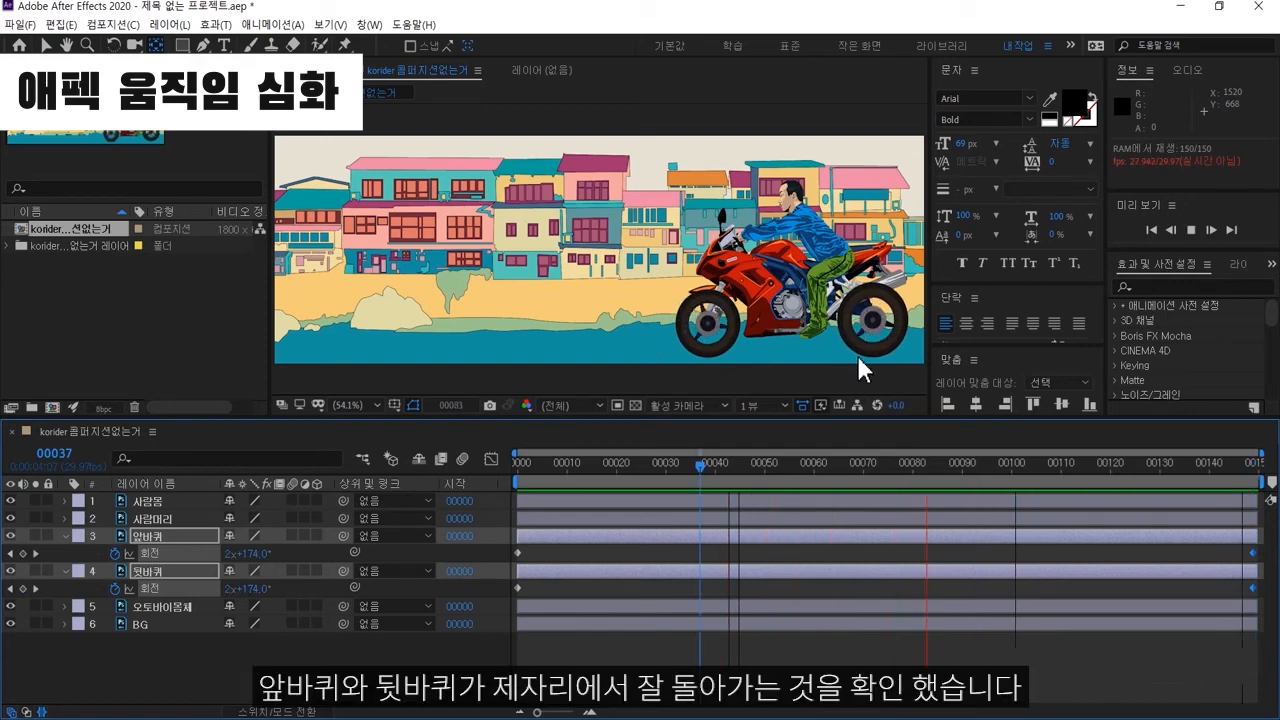
click(706, 462)
key(Home)
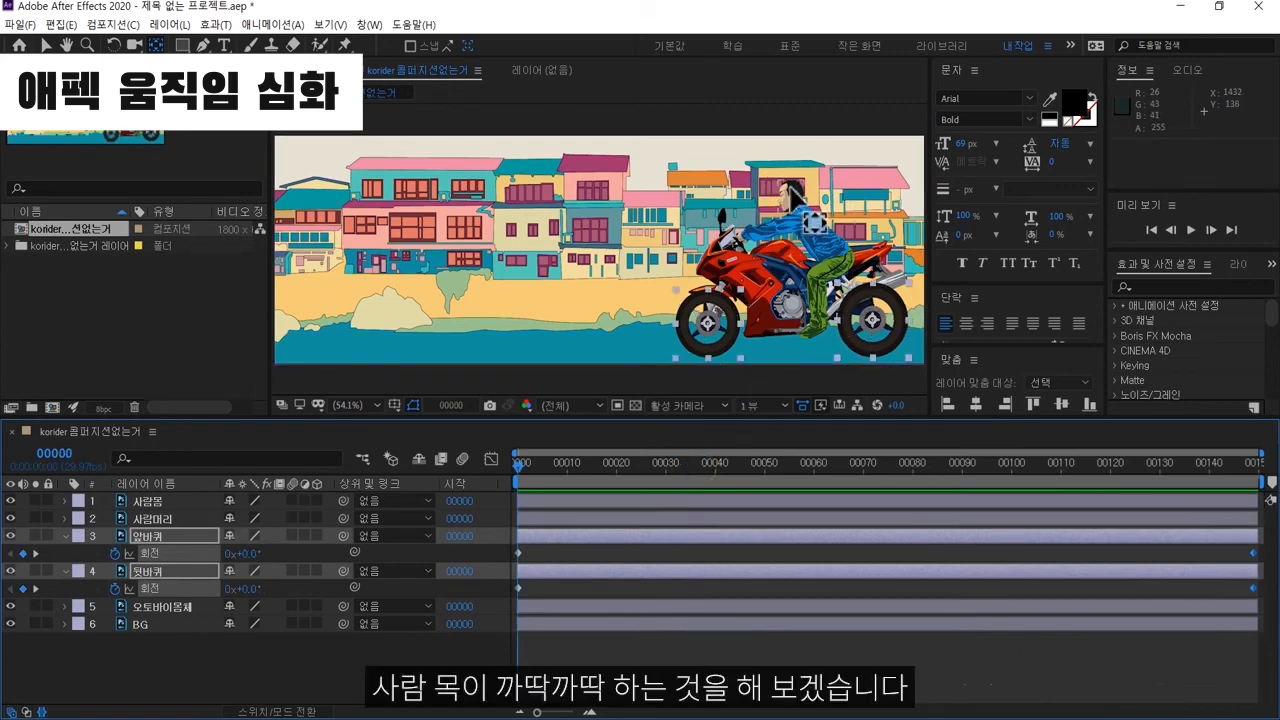
Step: Show the rotation property of the 사람머리 layer, test-rotate the head about its default anchor point and undo the test
click(131, 517)
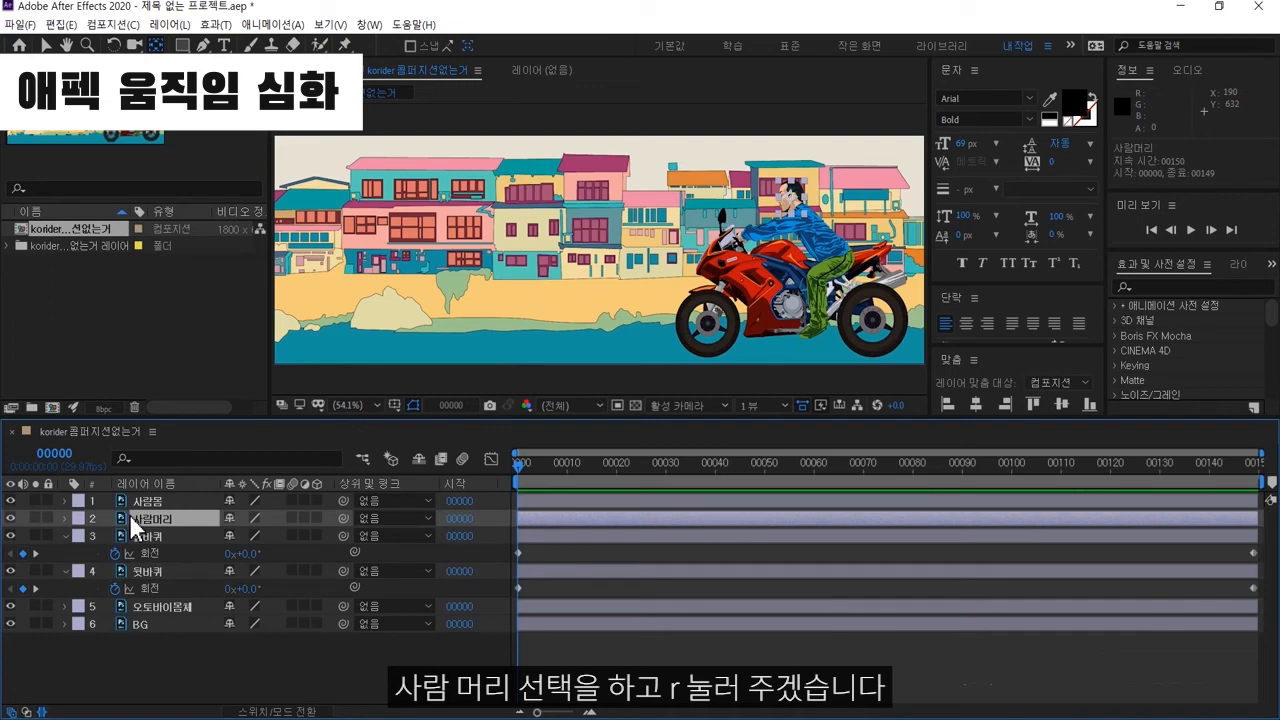
key(r)
key(slash)
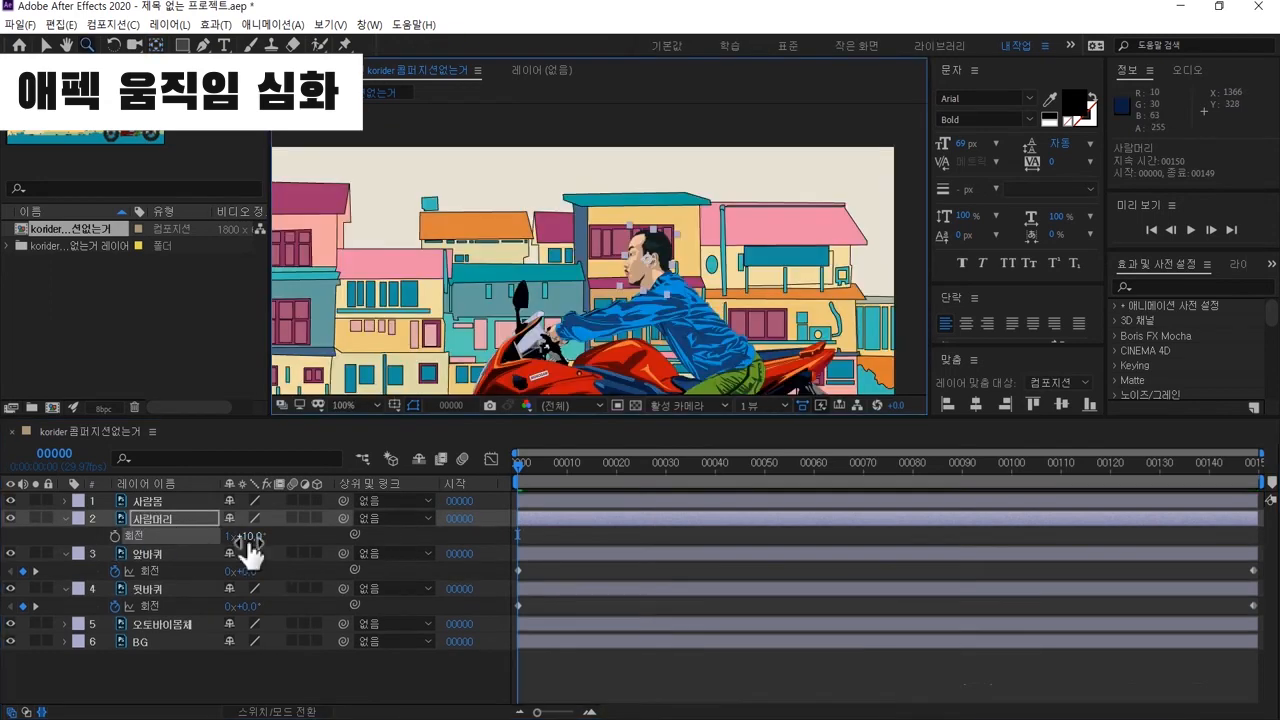
drag(252, 536, 770, 530)
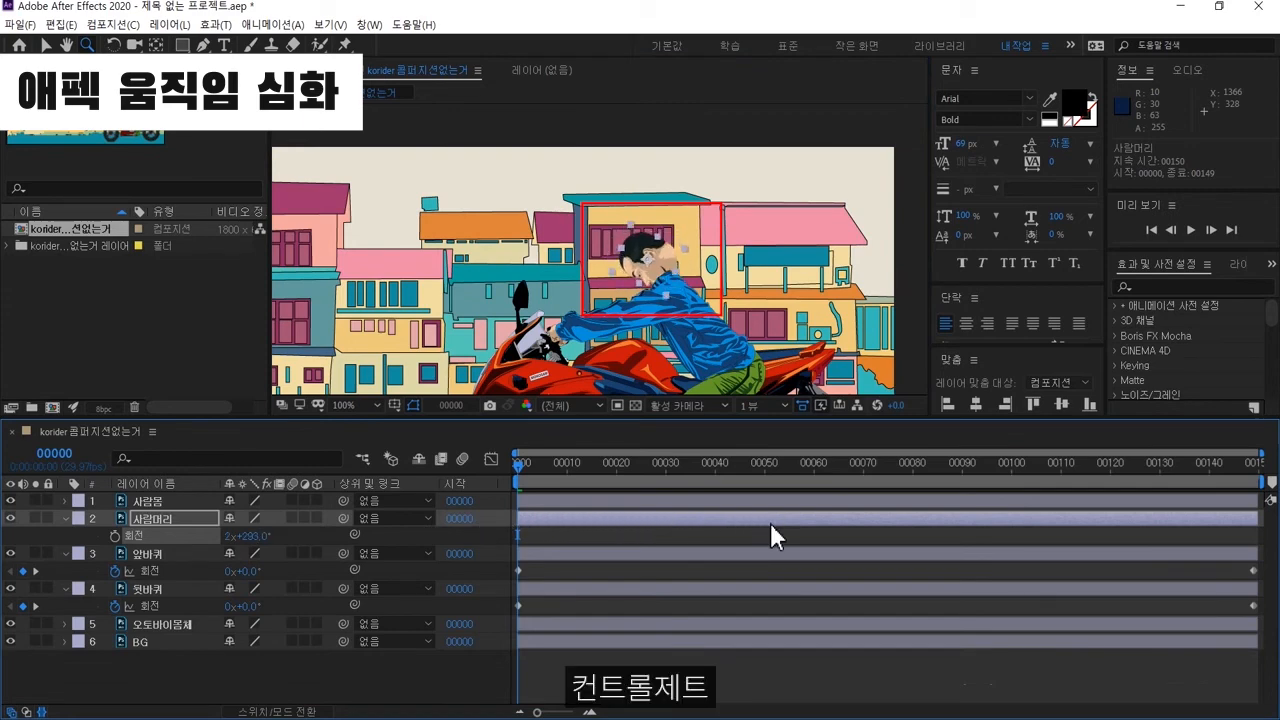
key(ctrl+z)
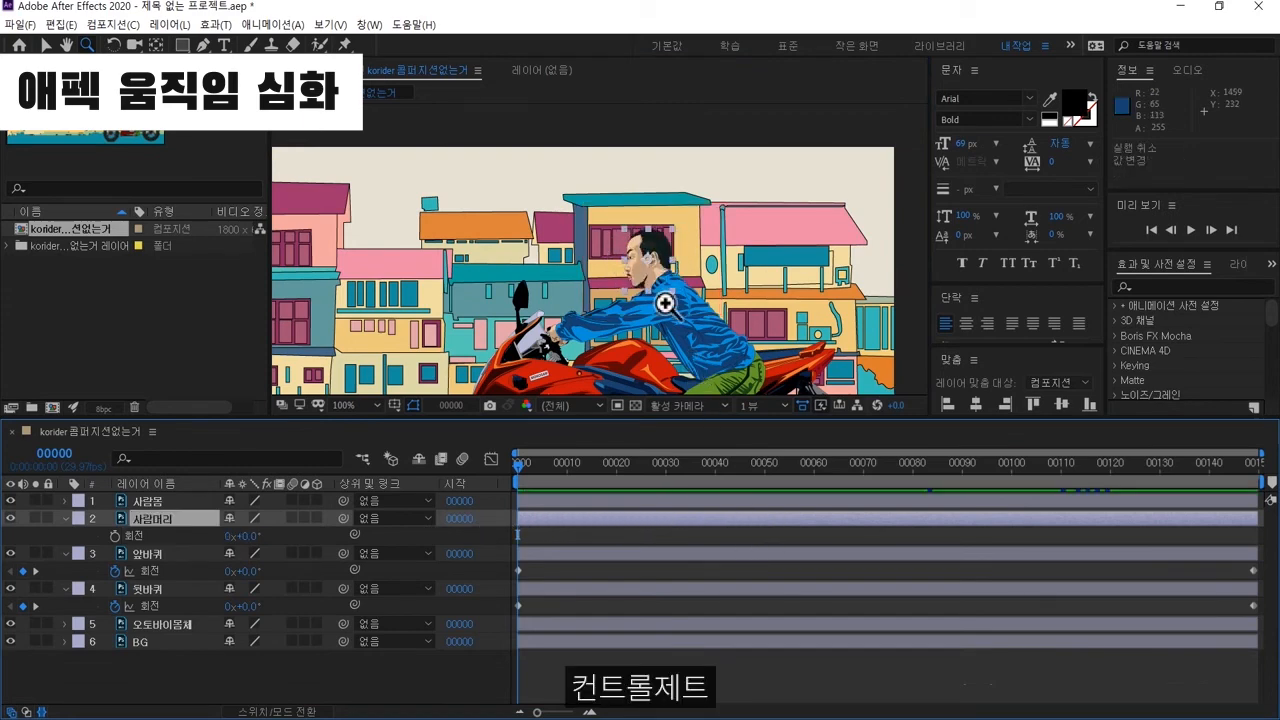
Step: Move the 사람머리 layer's anchor point to the rider's neck, test-rotate the head and undo that rotation
key(y)
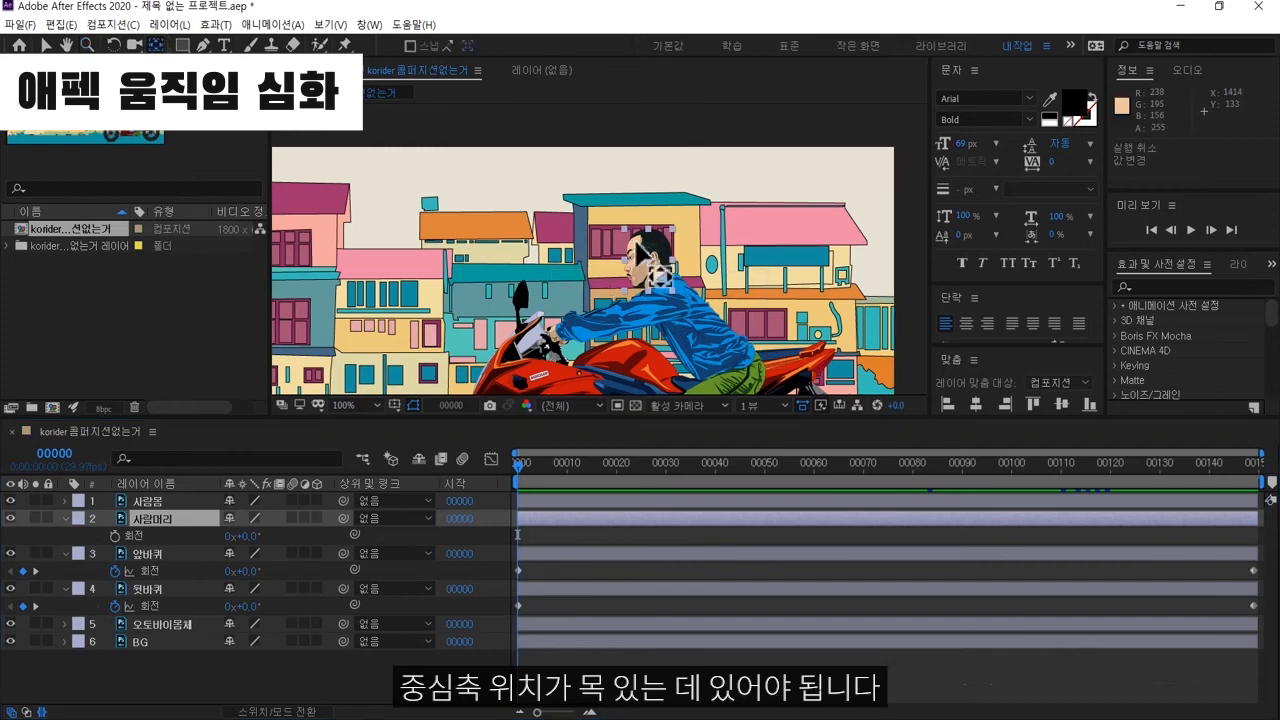
drag(670, 290, 685, 316)
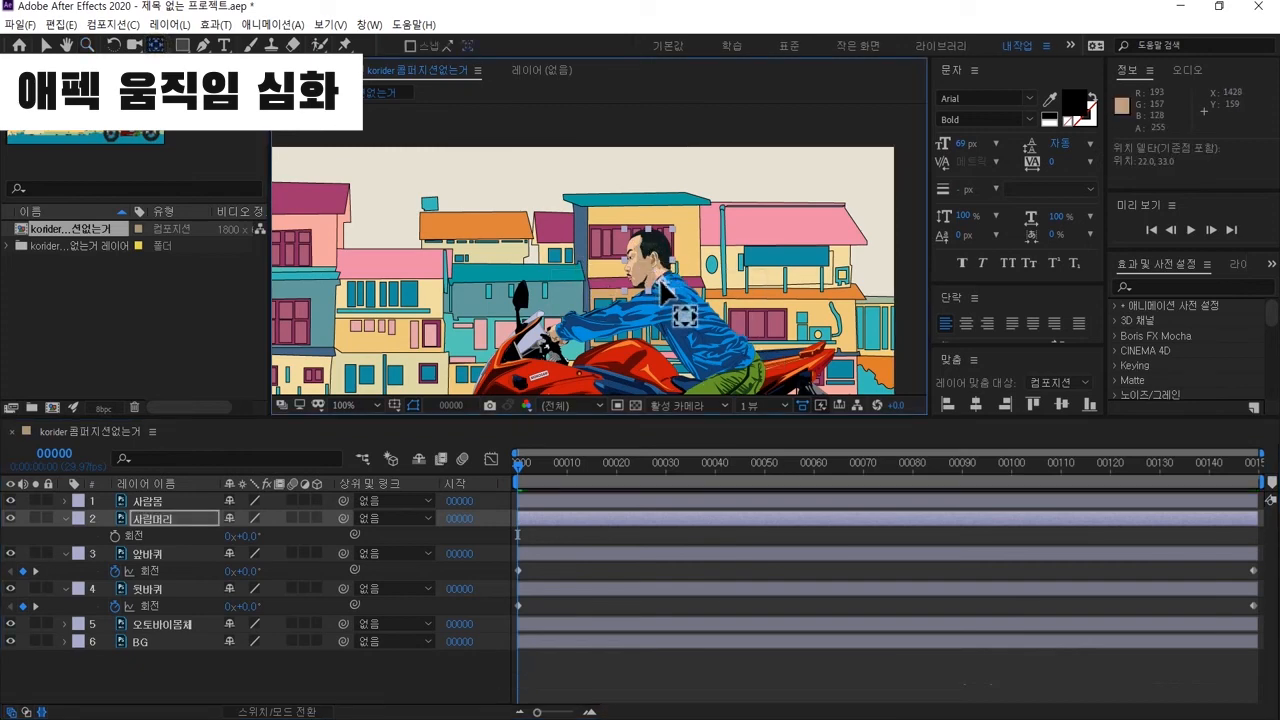
mouse_move(250, 536)
mouse_down()
mouse_move(285, 536)
mouse_move(232, 537)
mouse_up()
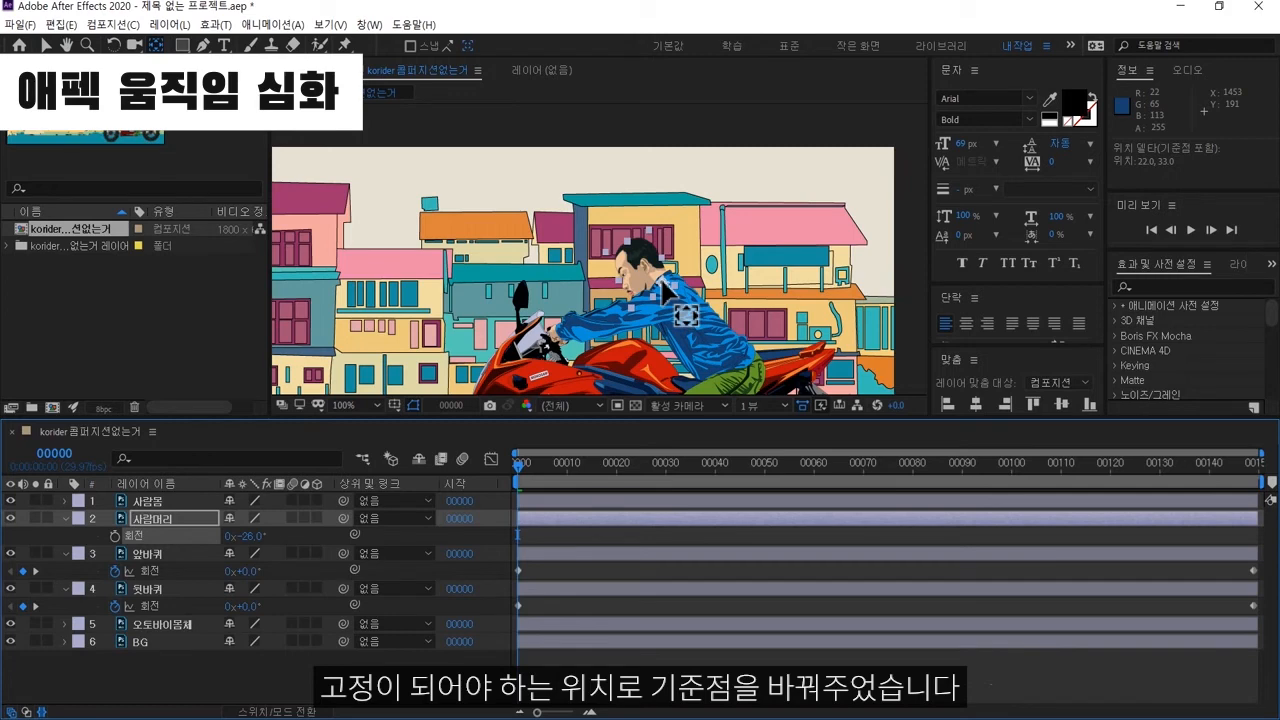
key(ctrl+z)
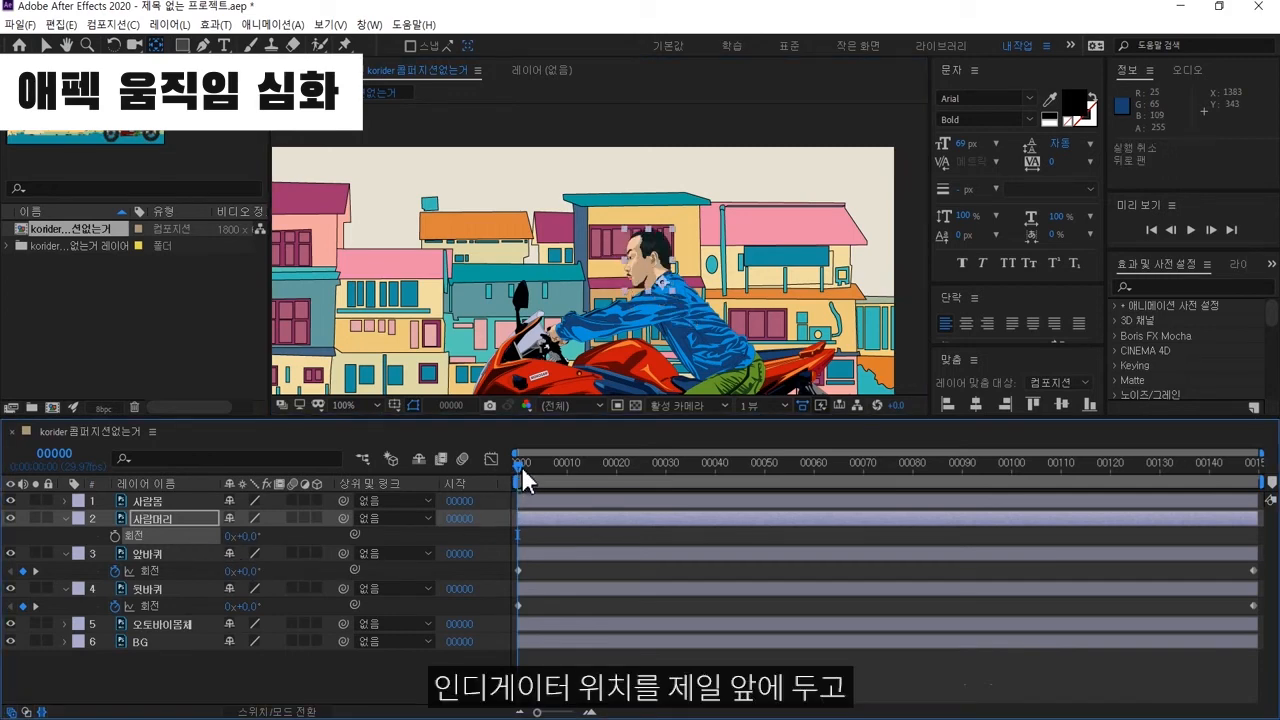
Step: Add rotation keyframes to the 사람머리 layer of -32° at frame 0 and +22° at frame 10
click(115, 537)
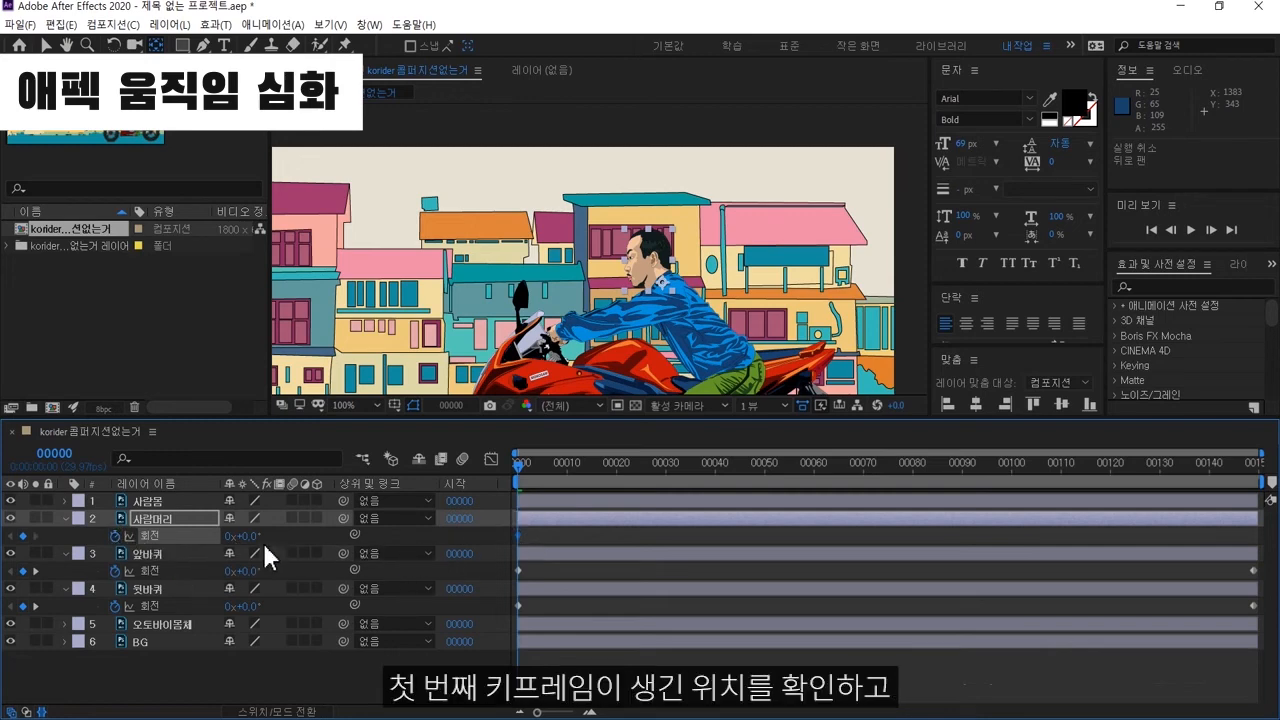
drag(248, 537, 222, 538)
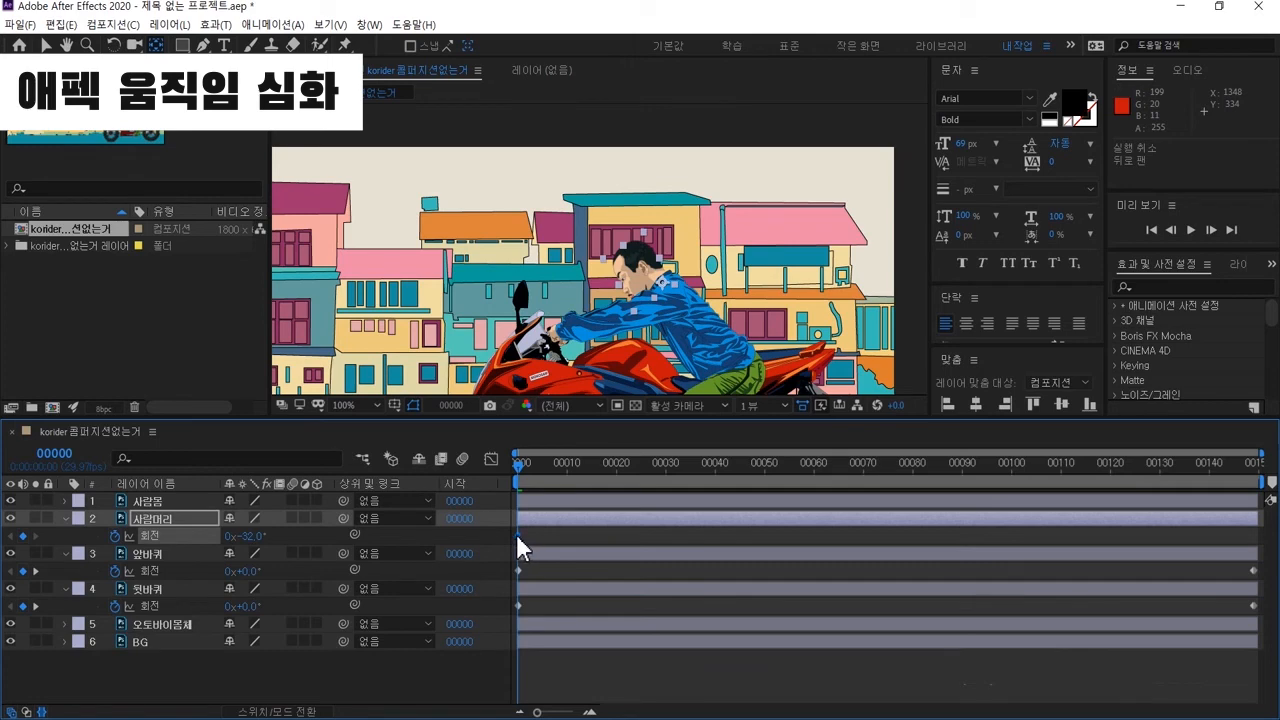
click(54, 453)
text(10)
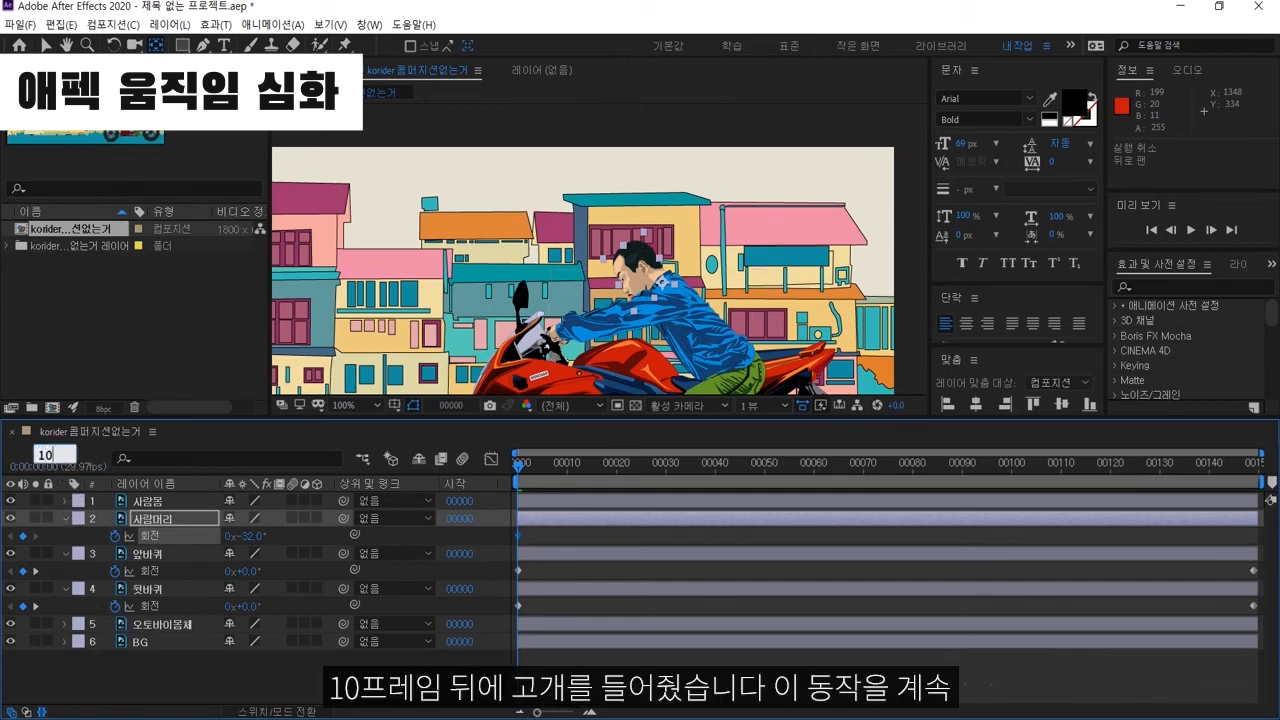
key(Return)
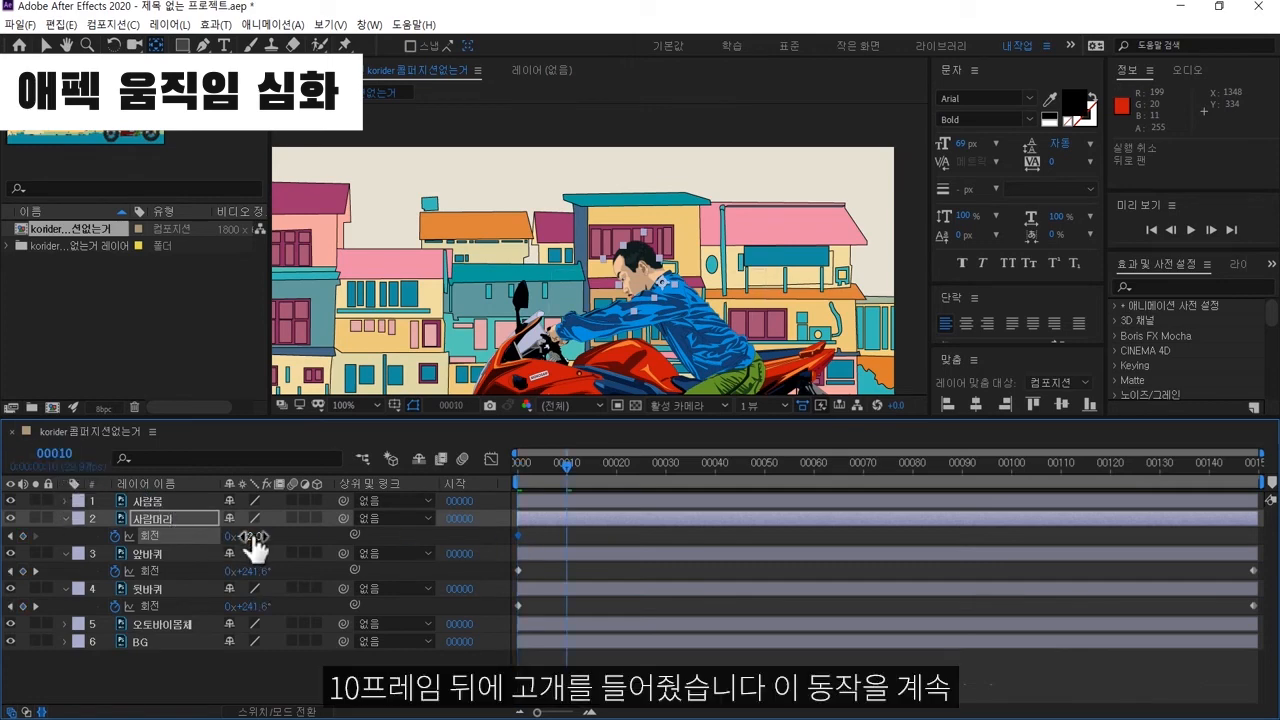
drag(252, 536, 297, 535)
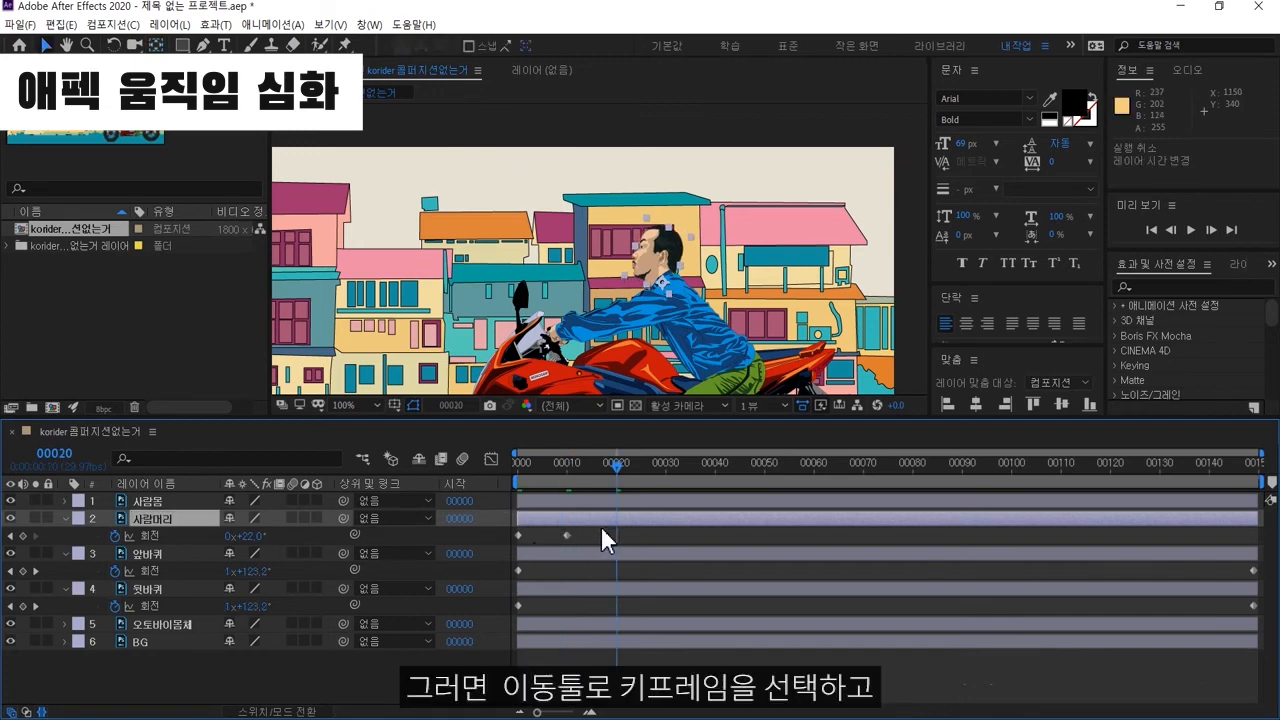
Step: Copy the two head rotation keyframes and paste them at frame 20
drag(600, 527, 511, 547)
key(ctrl+c)
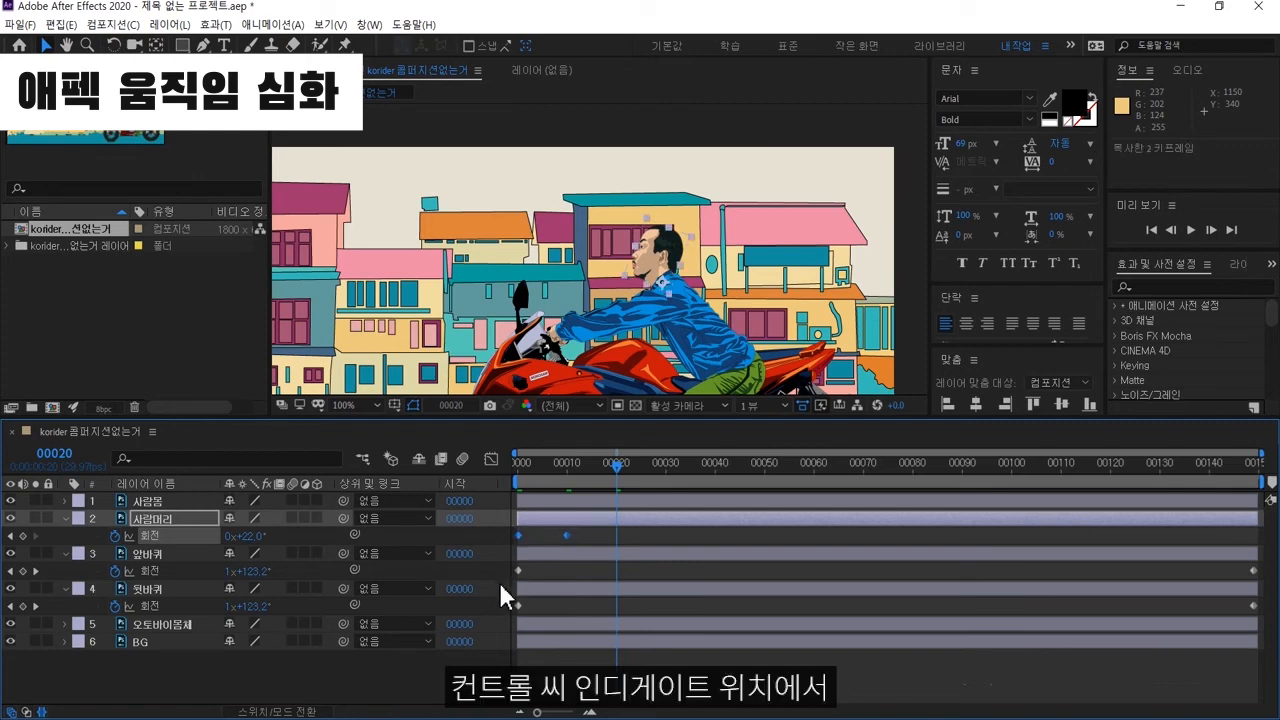
key(ctrl+v)
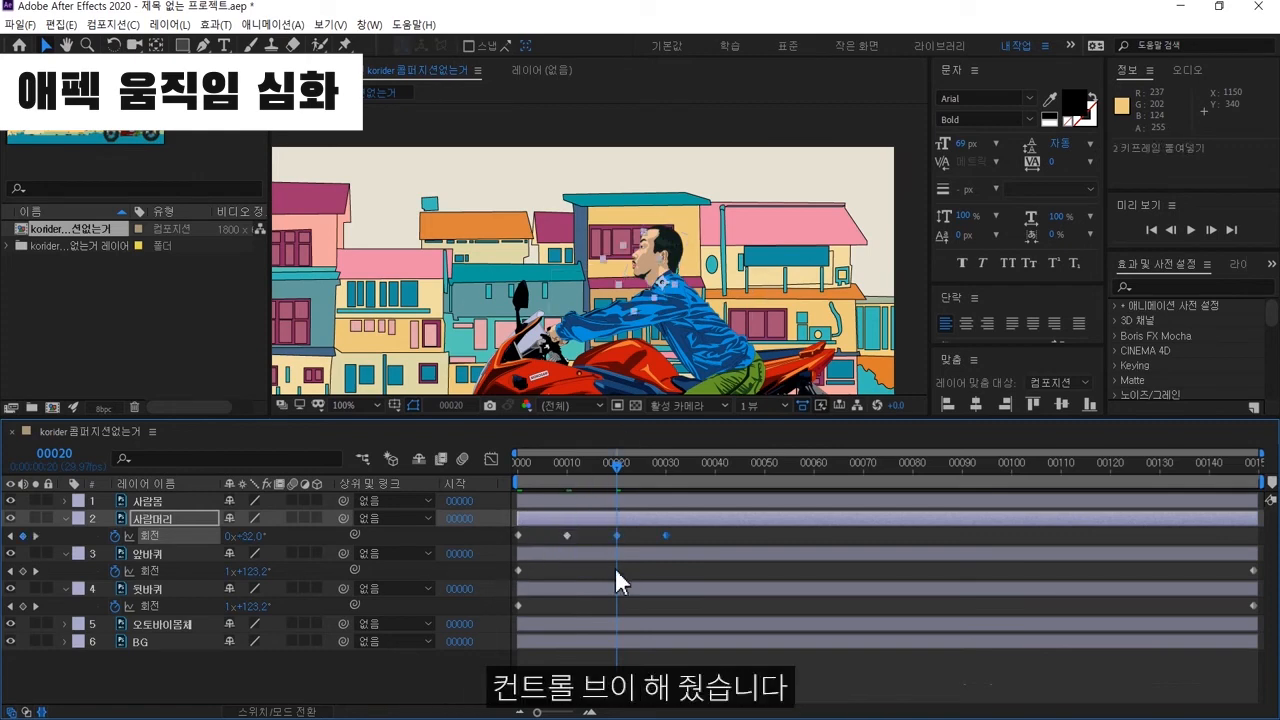
Step: Copy all four head rotation keyframes and paste them at frame 40
drag(700, 530, 509, 543)
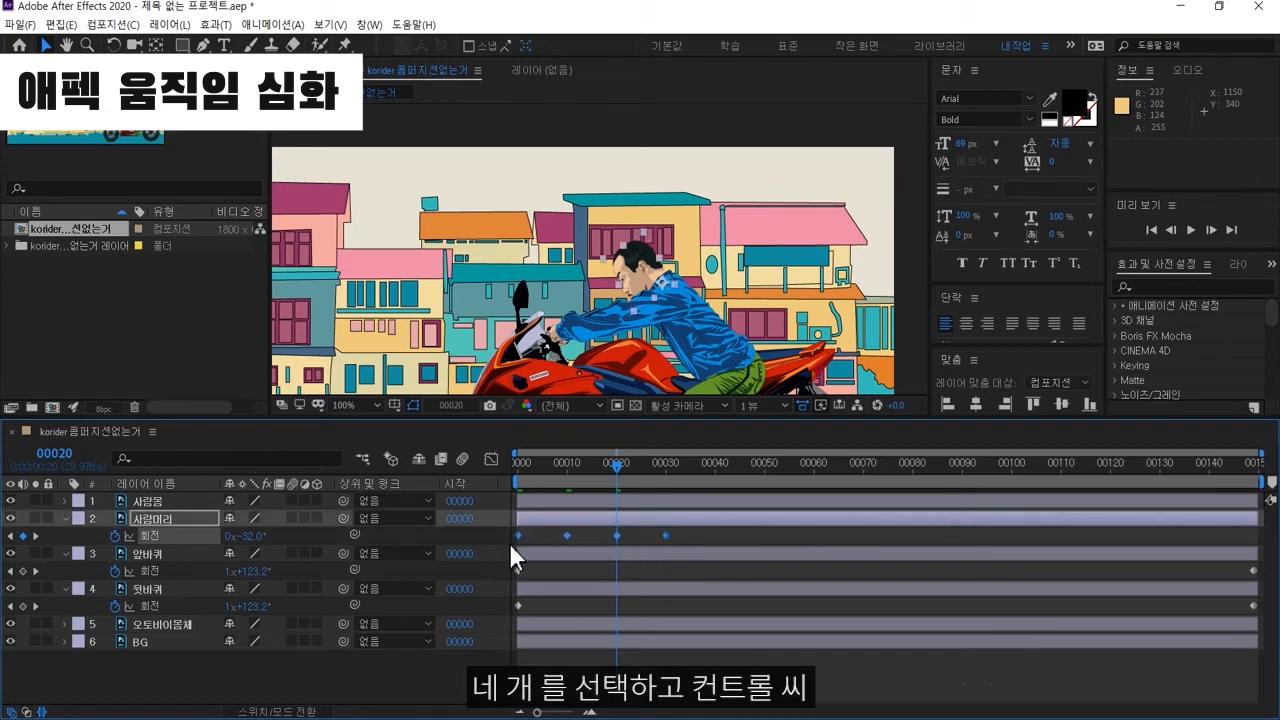
key(ctrl+c)
click(55, 453)
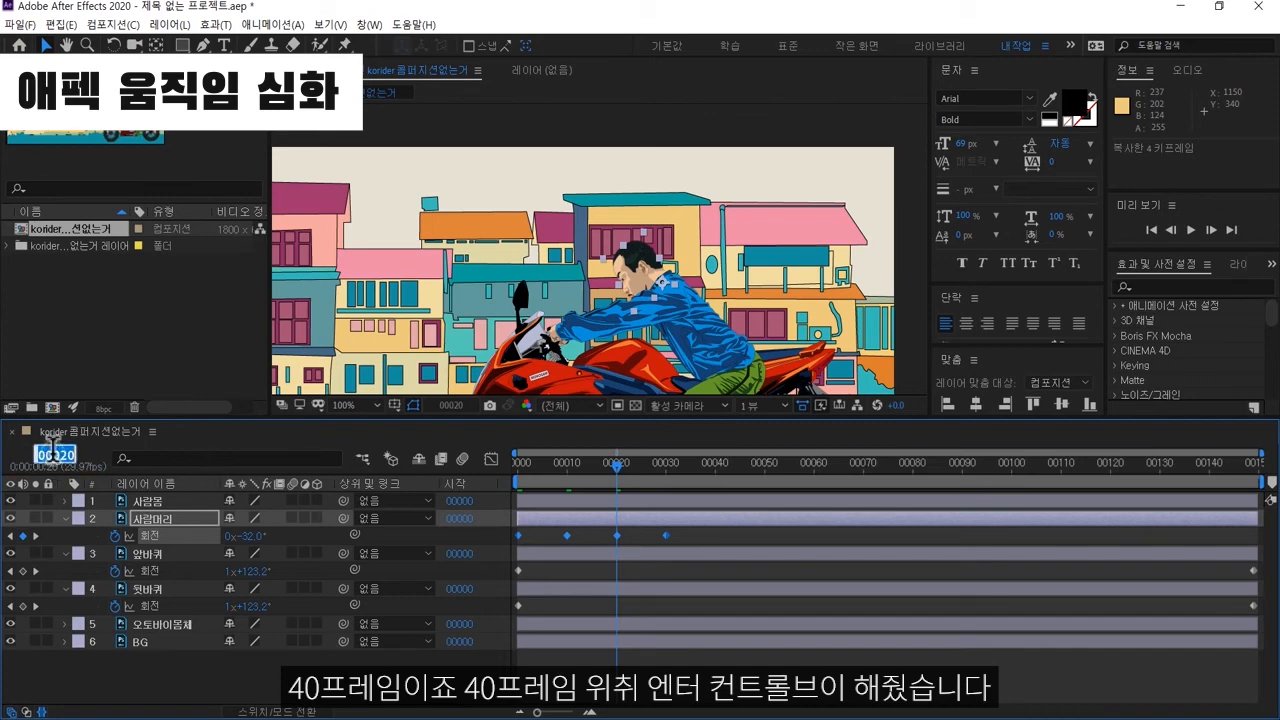
text(40)
key(Return)
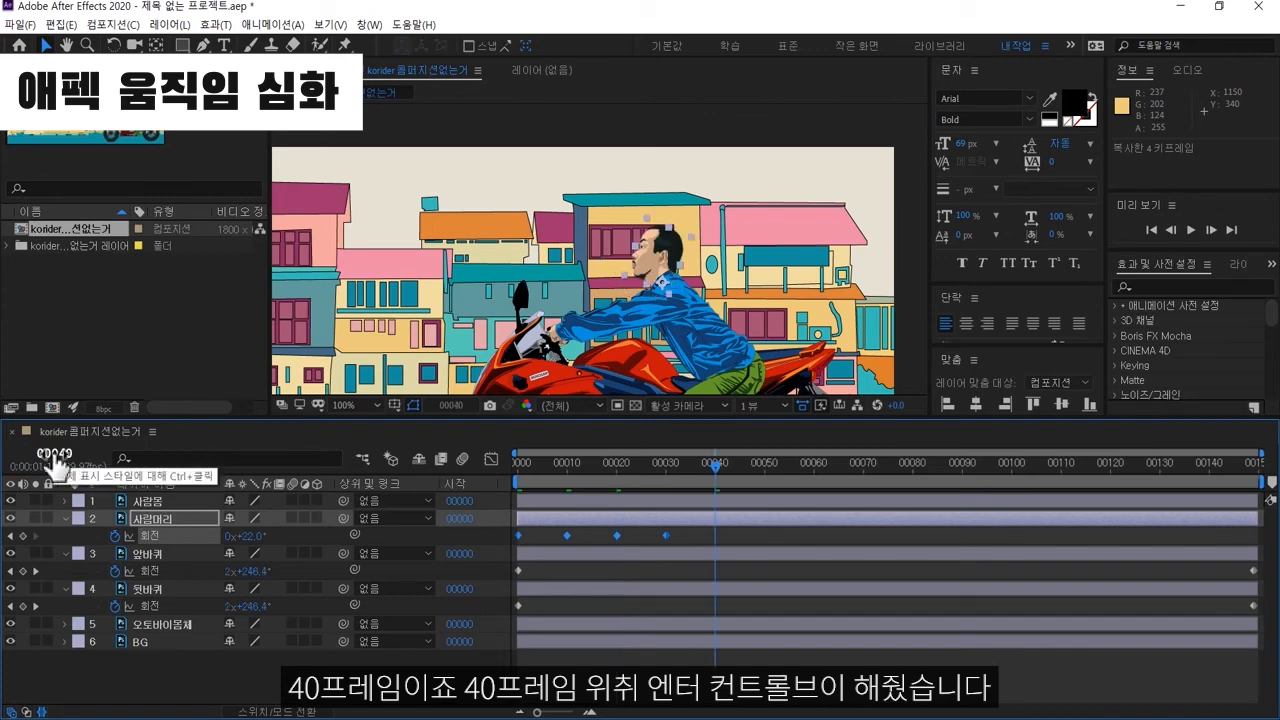
key(ctrl+v)
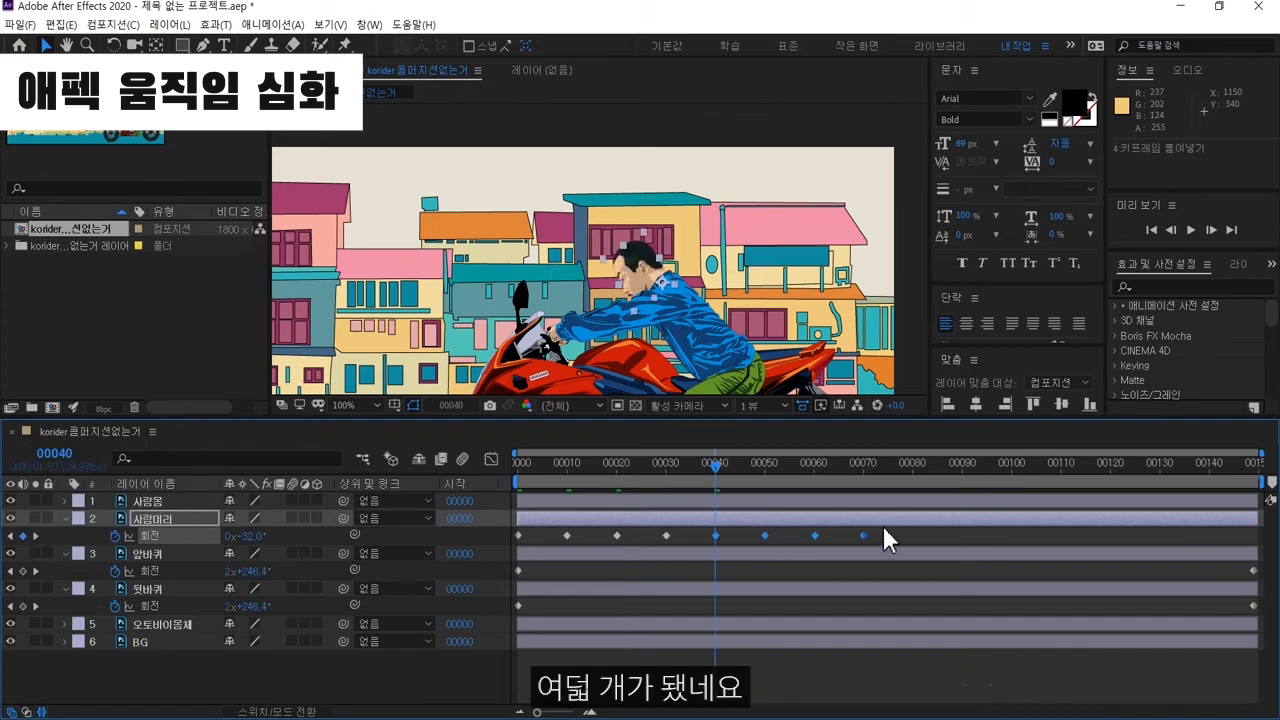
Step: Copy all eight head rotation keyframes and paste them at frame 80
drag(882, 527, 503, 538)
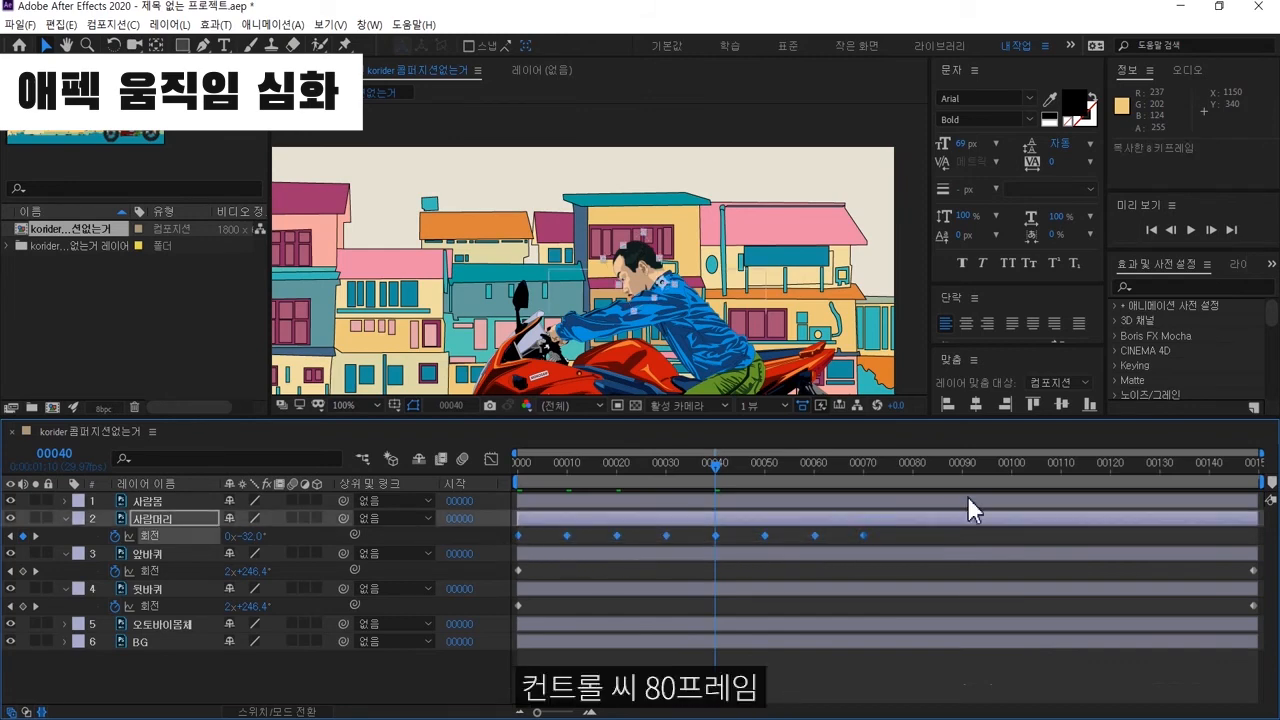
click(55, 454)
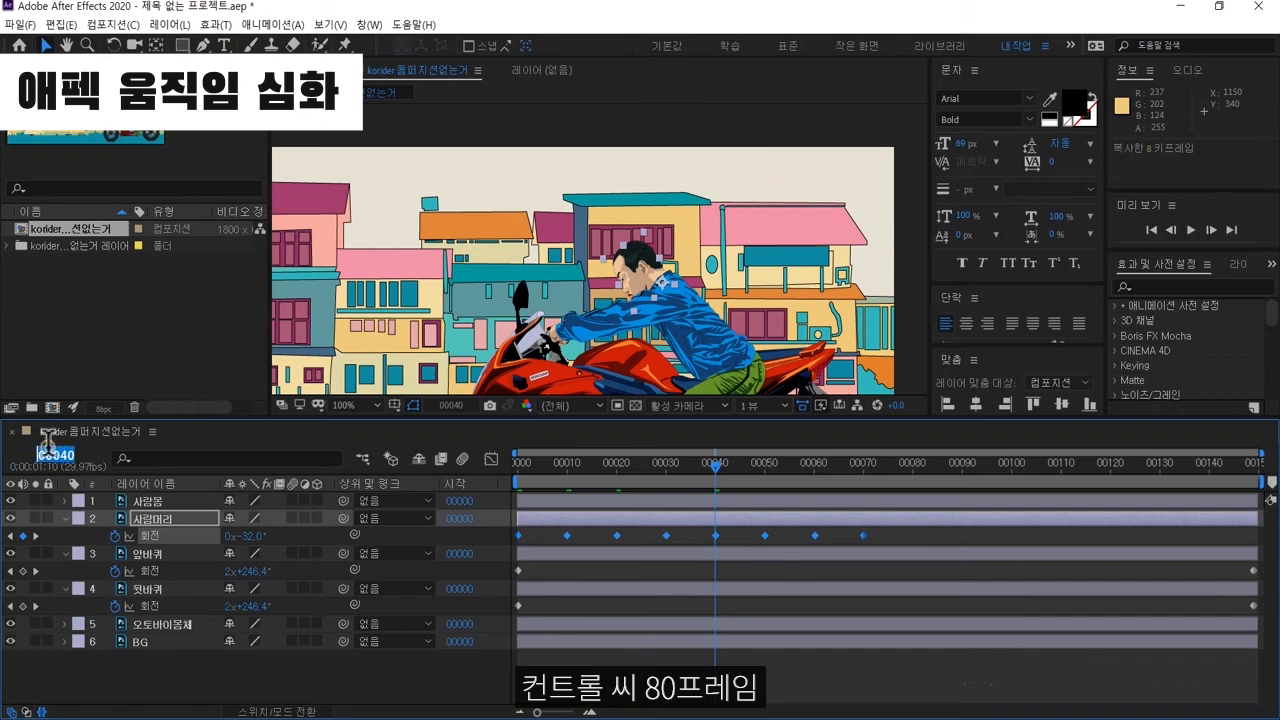
text(80)
key(Return)
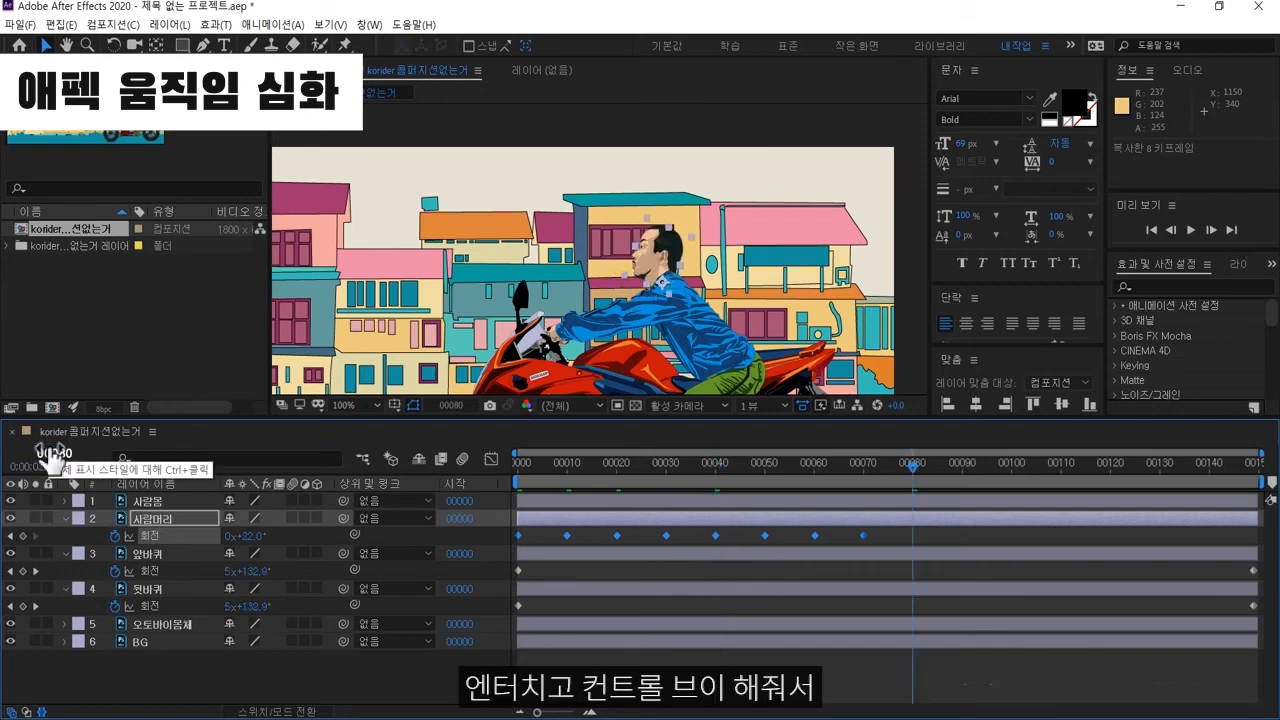
key(ctrl+v)
Step: Preview the nodding head from frame 0 with the whole composition fitted in view, stop playback and return to frame 0
key(Home)
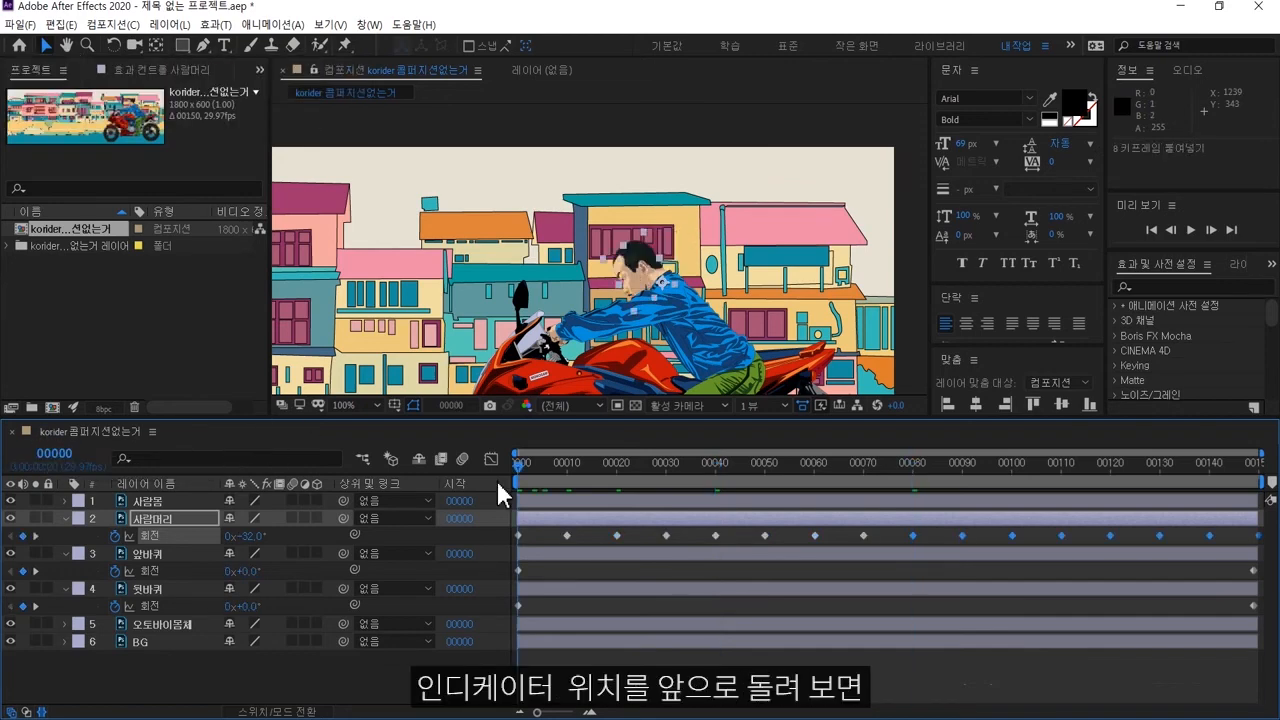
key(space)
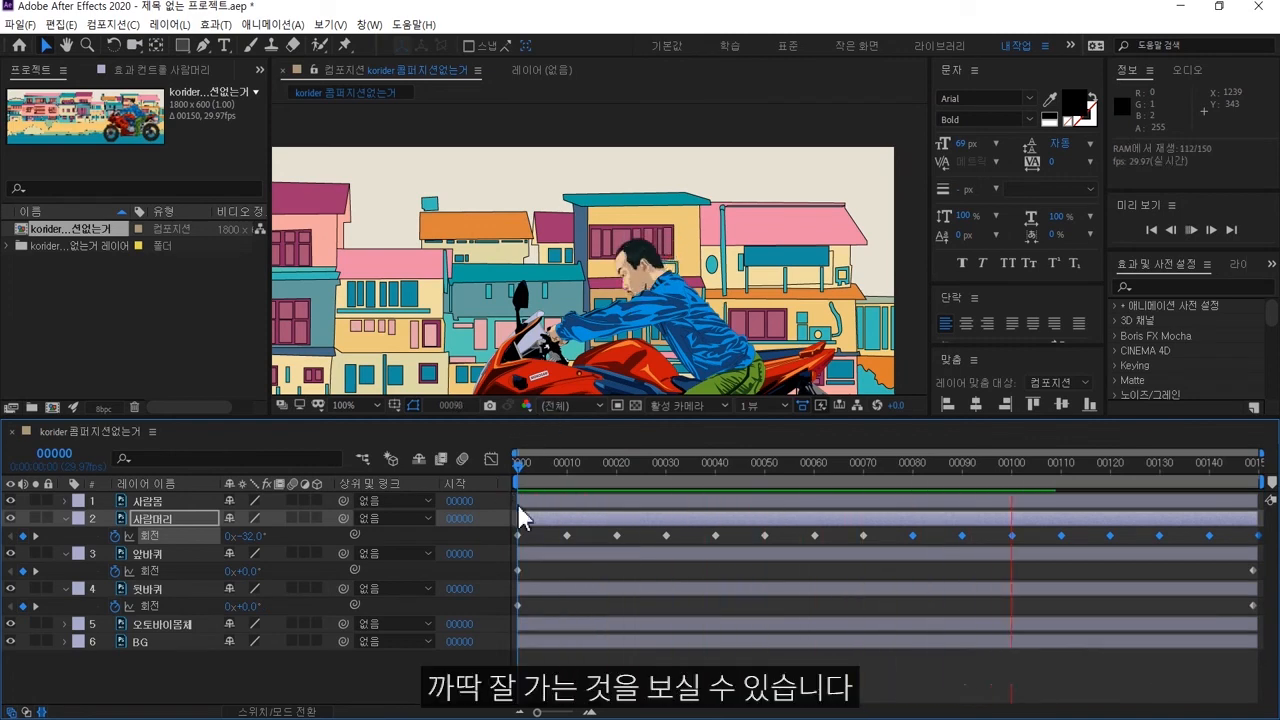
click(376, 405)
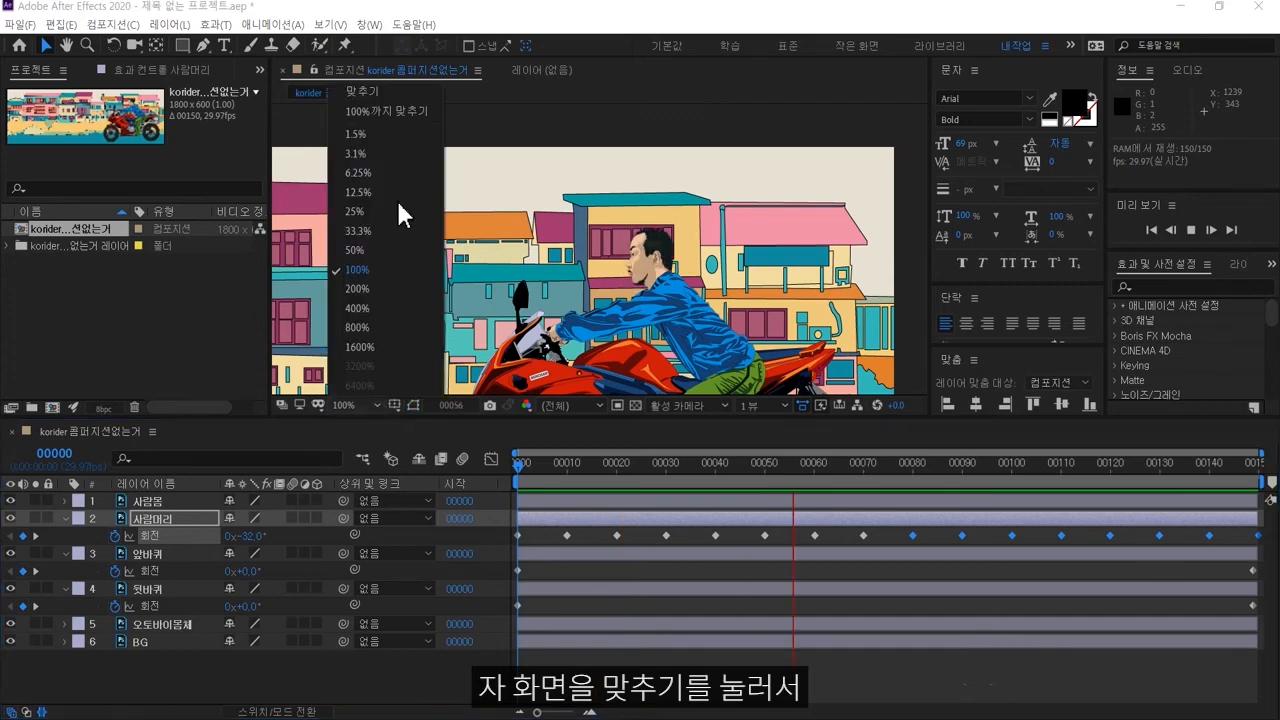
click(390, 89)
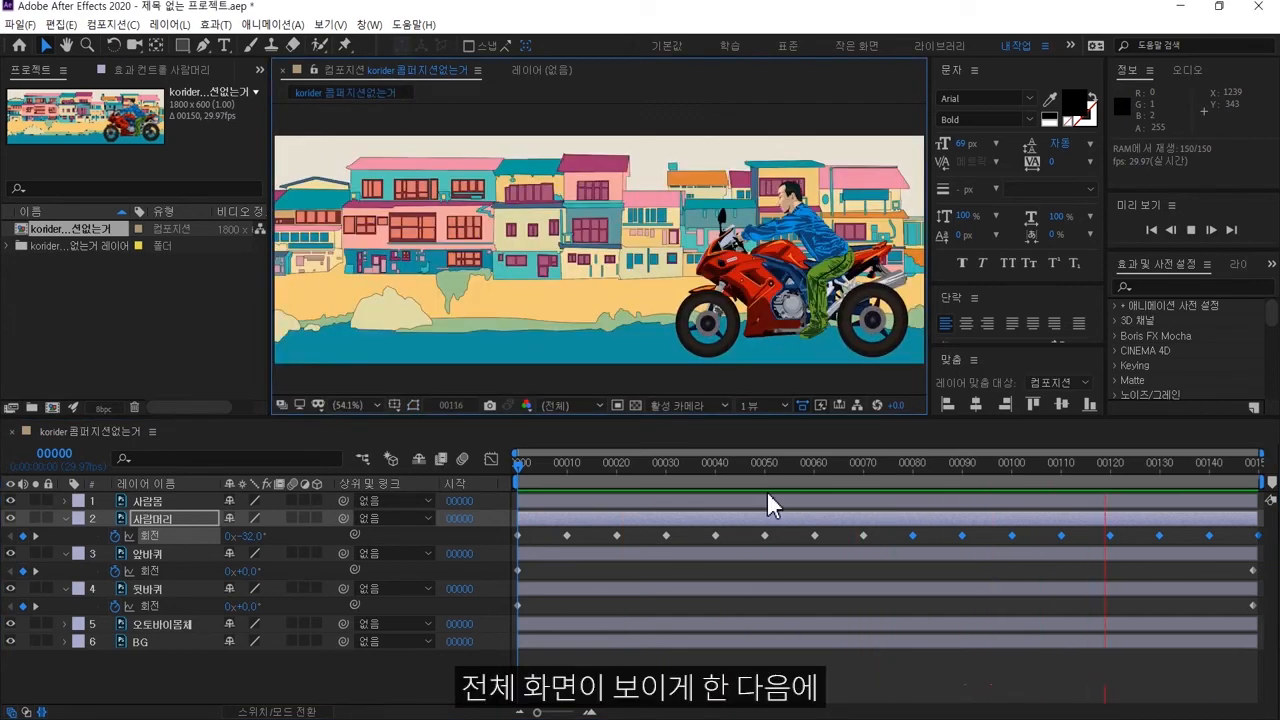
key(space)
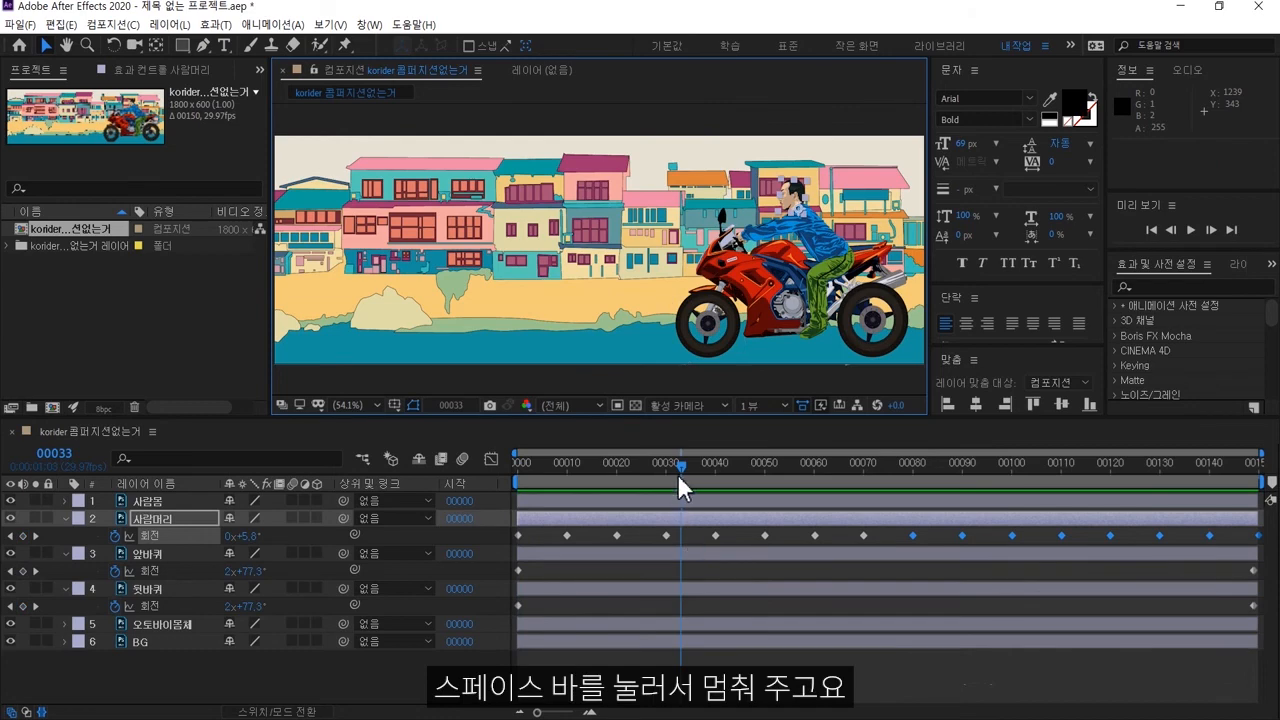
drag(680, 466, 485, 470)
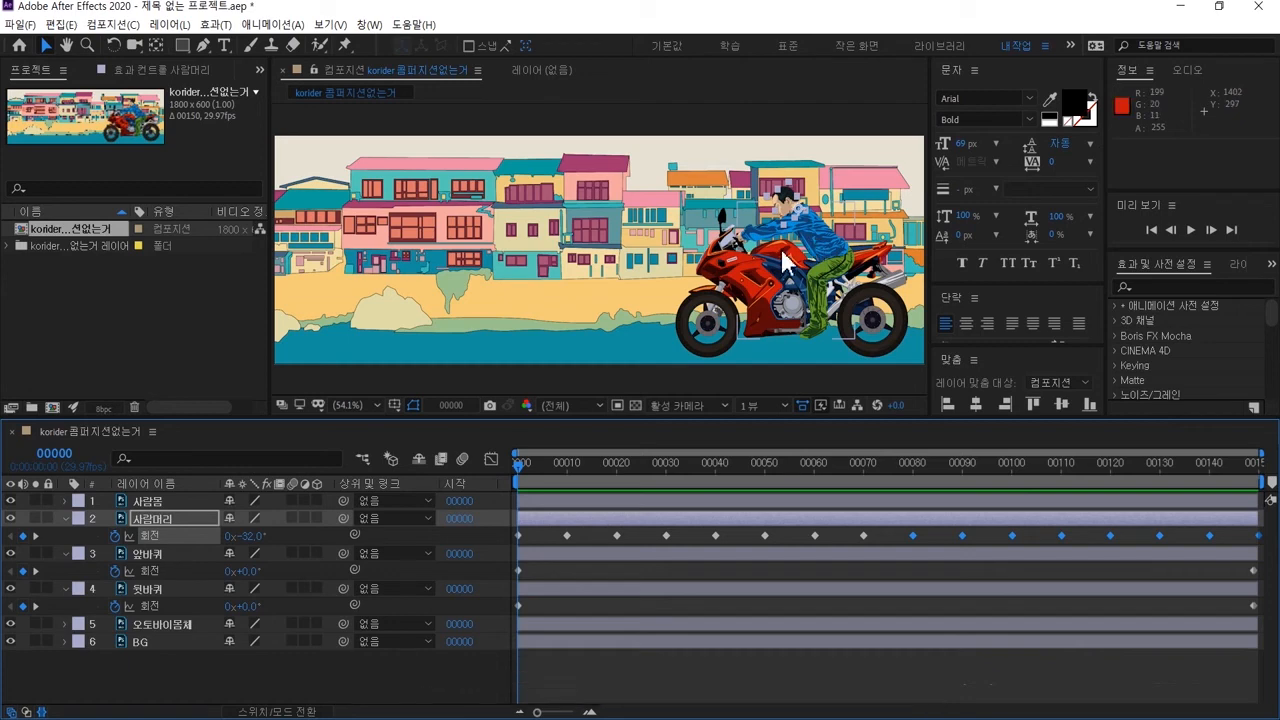
Step: Pre-compose the 사람몸 and 사람머리 layers into a new composition named 사람
drag(103, 497, 93, 521)
click(168, 24)
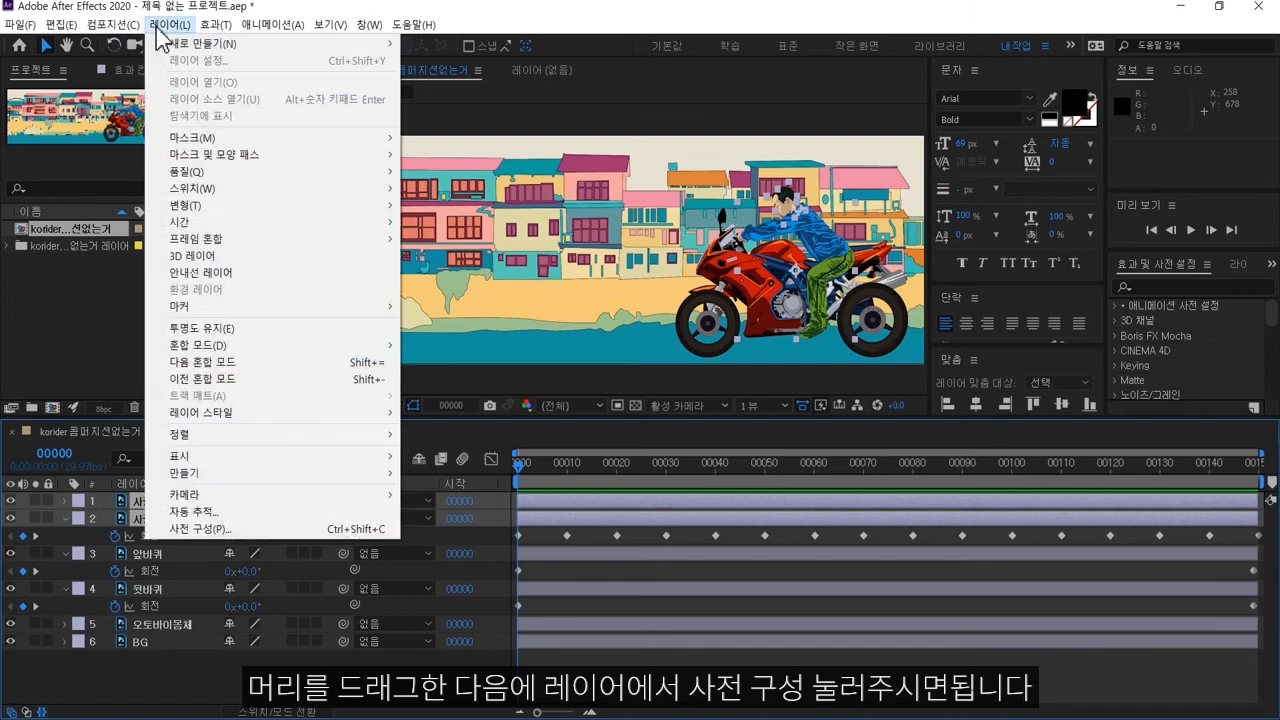
click(206, 530)
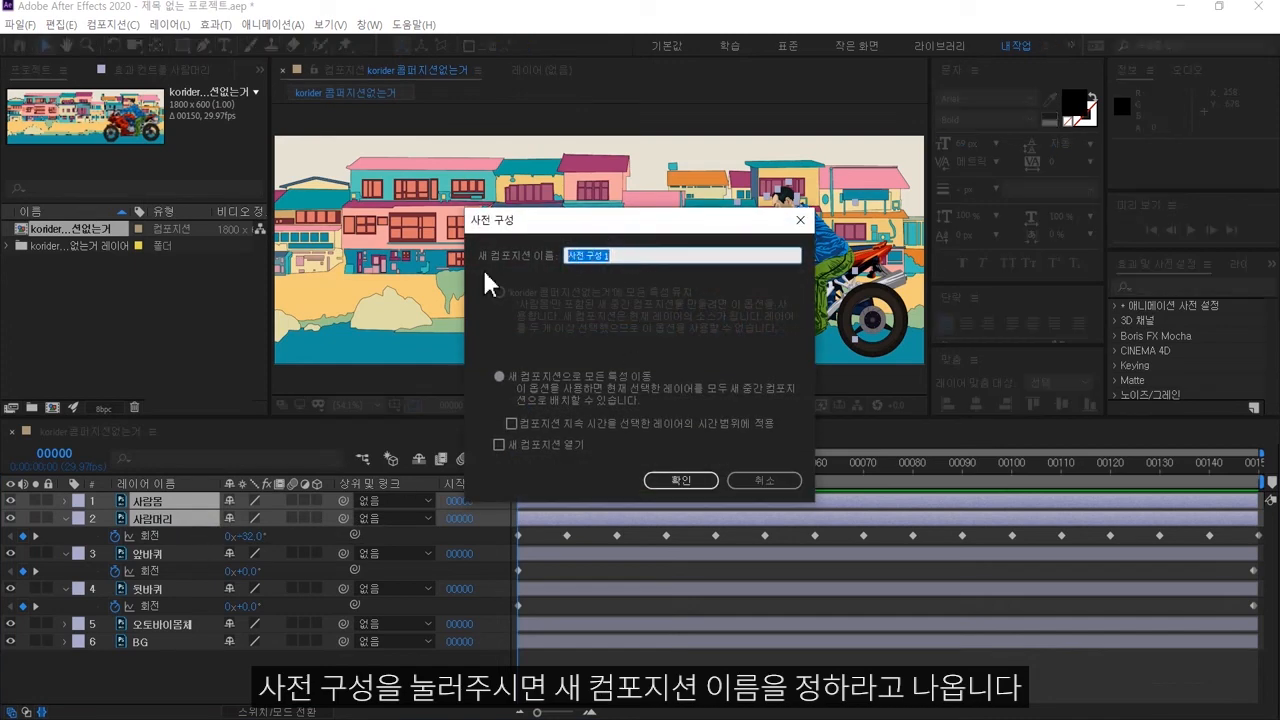
text(사람)
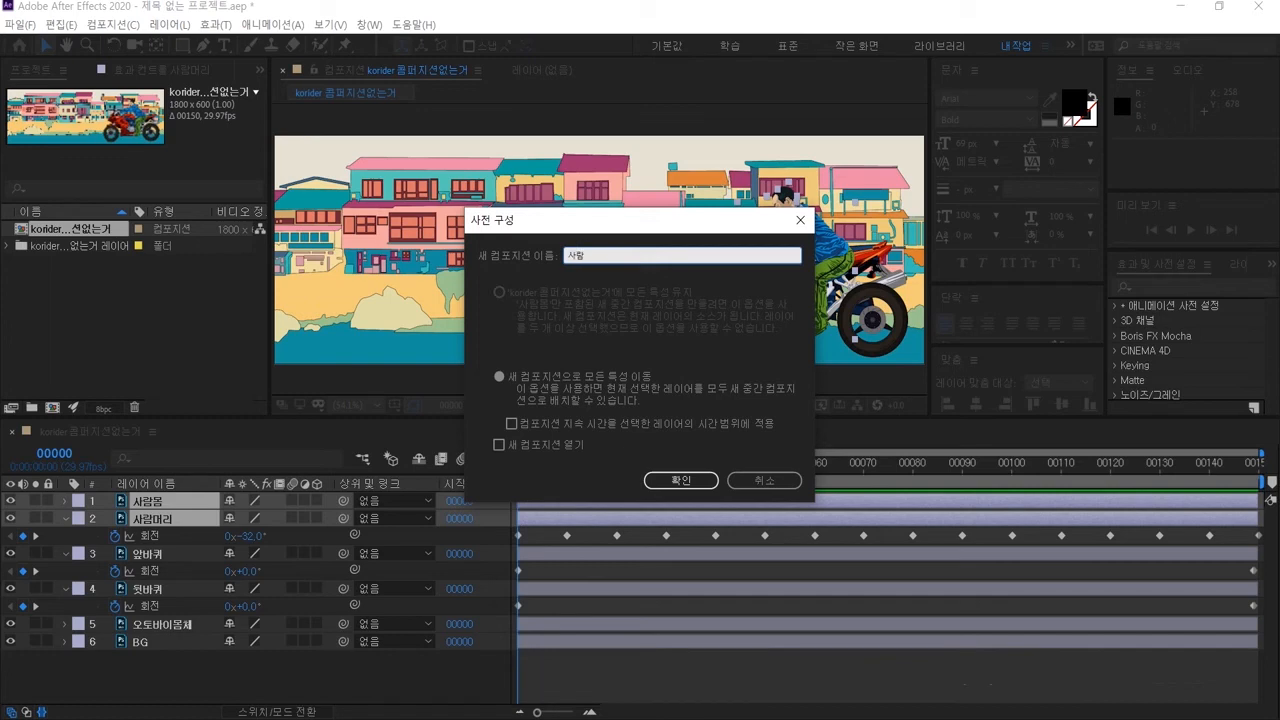
click(677, 482)
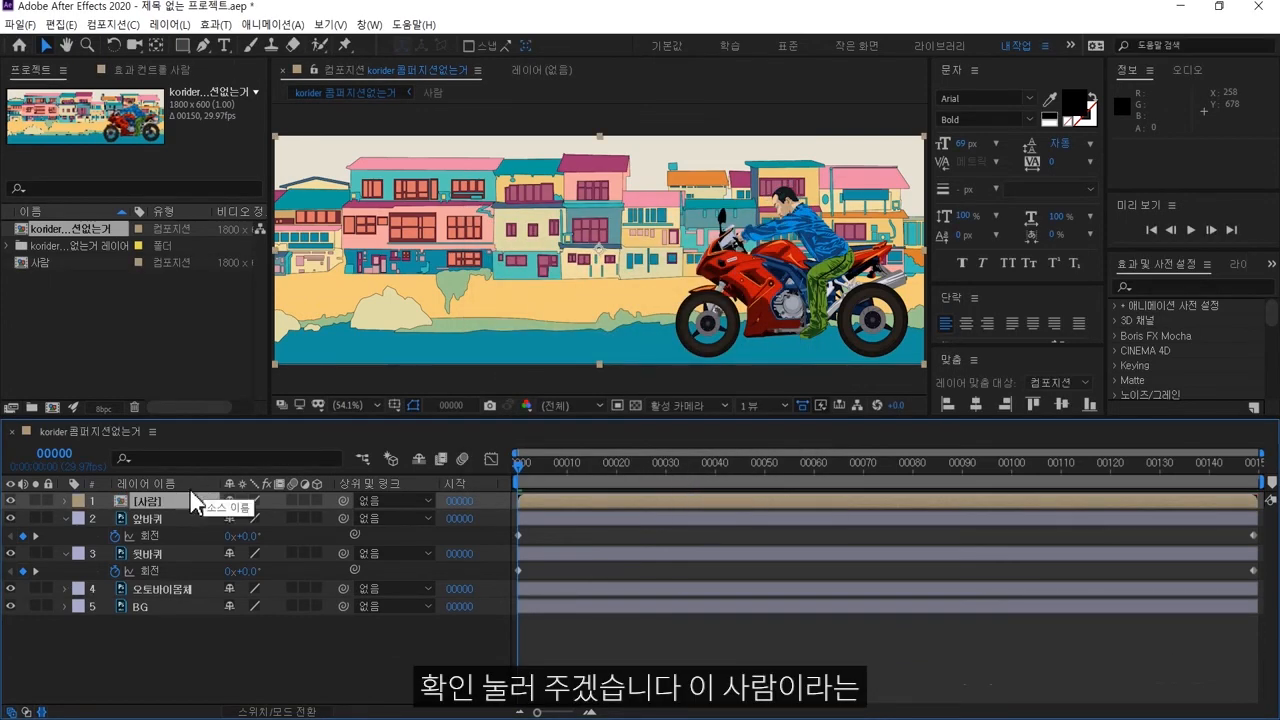
Step: Open the 사람 composition and reveal the keyframed properties of both its layers
double_click(120, 501)
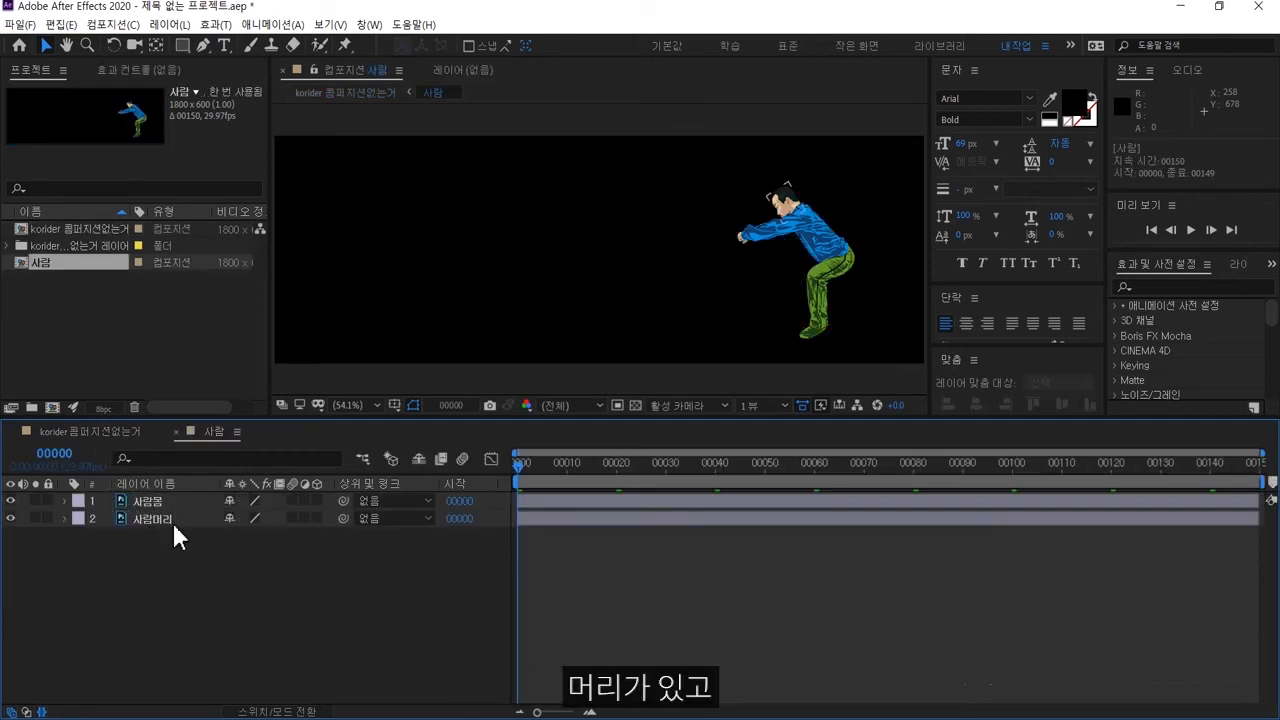
drag(206, 566, 111, 500)
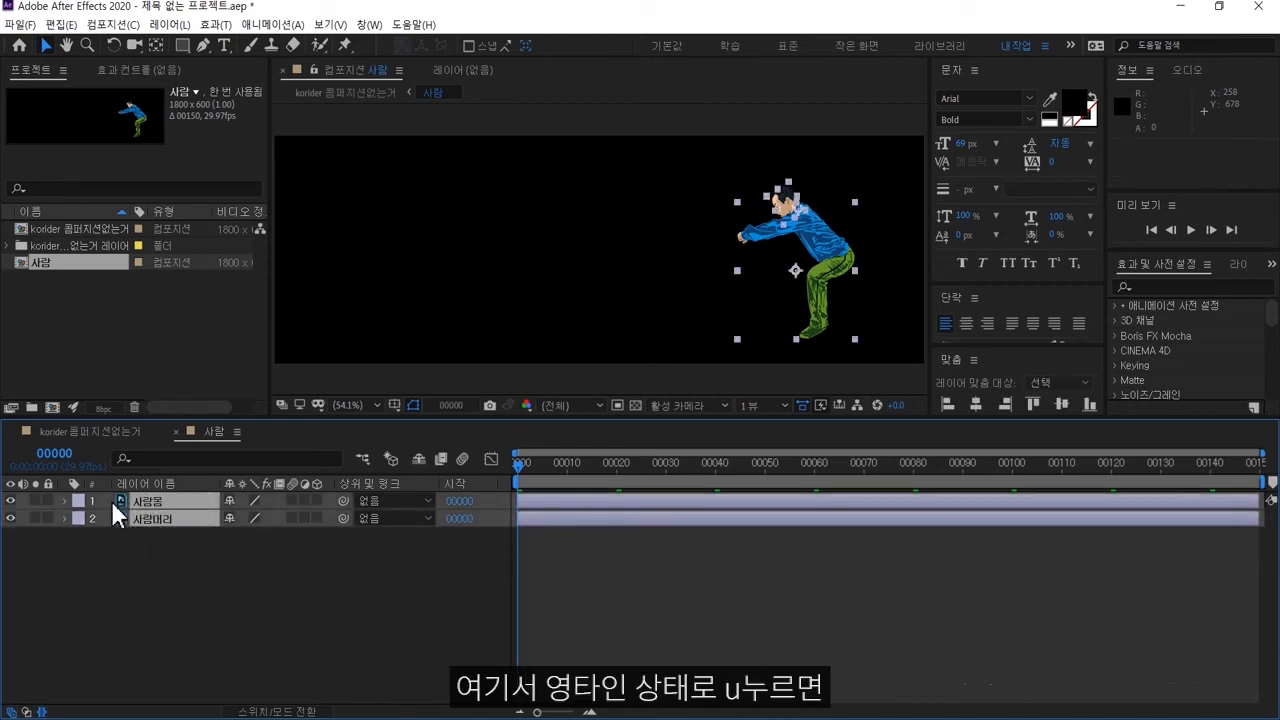
key(u)
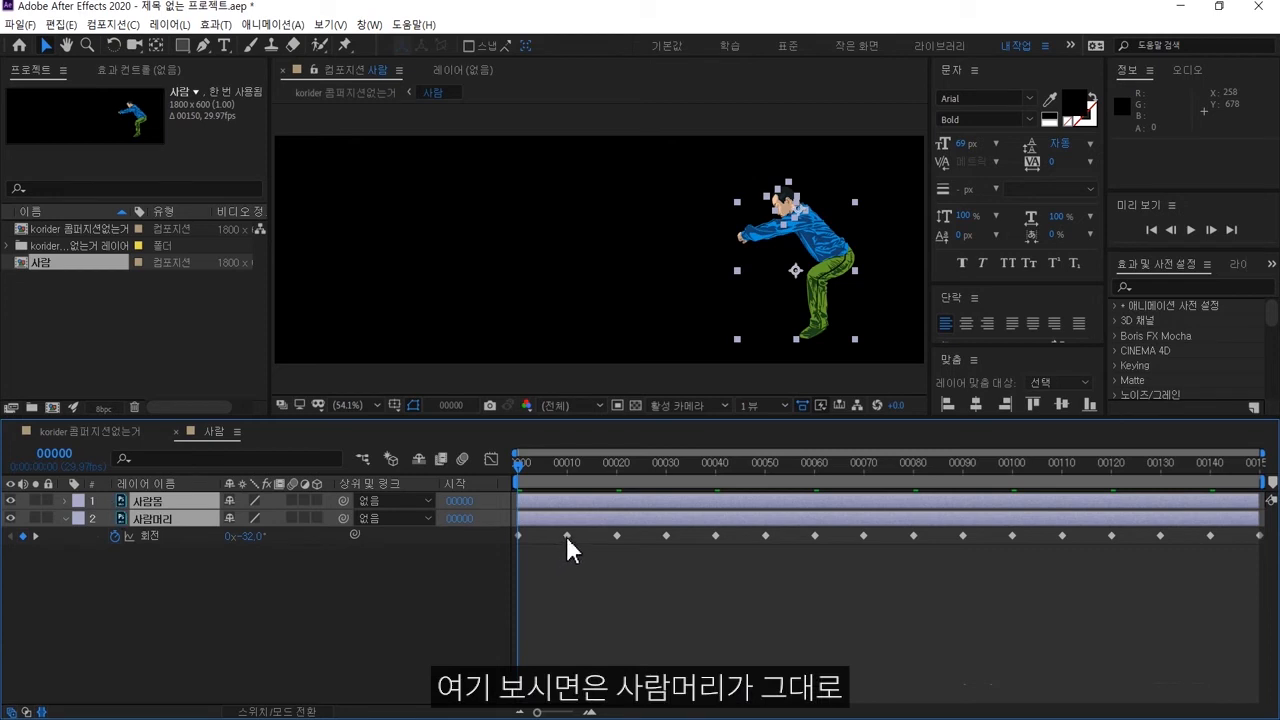
Step: Preview the nodding head in the 사람 composition, stop playback, and return to the korider composition
key(space)
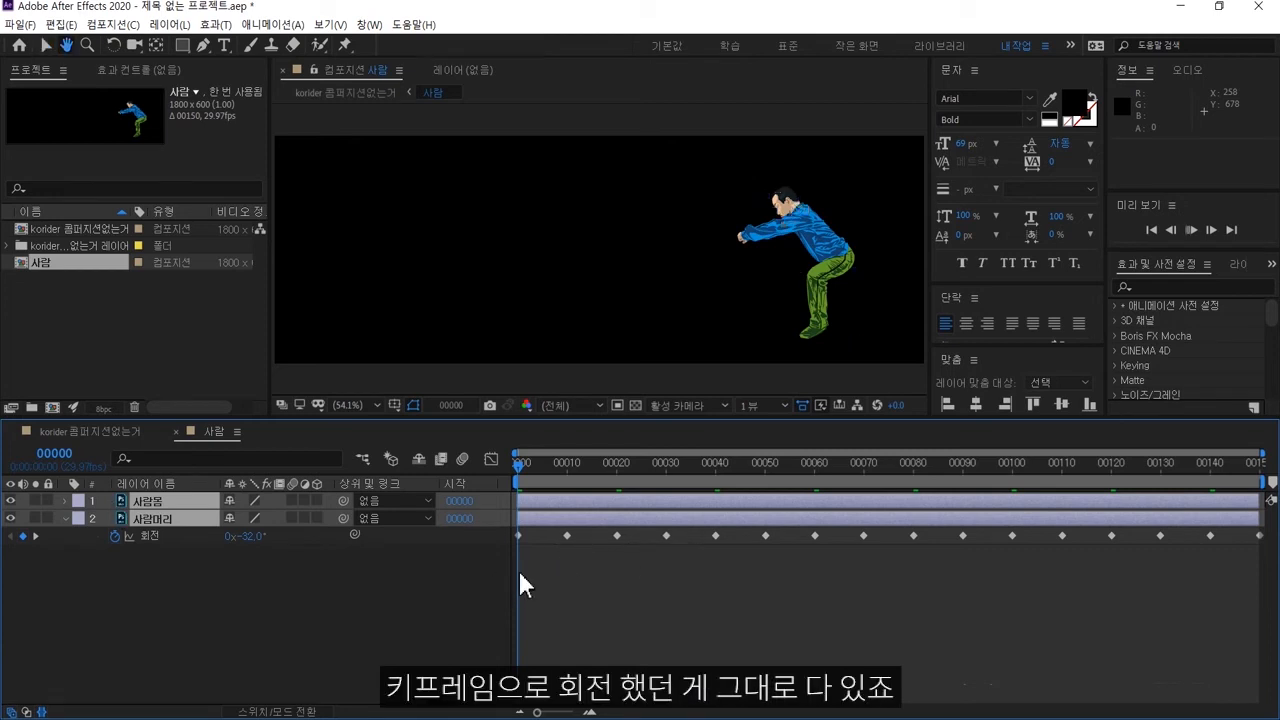
key(space)
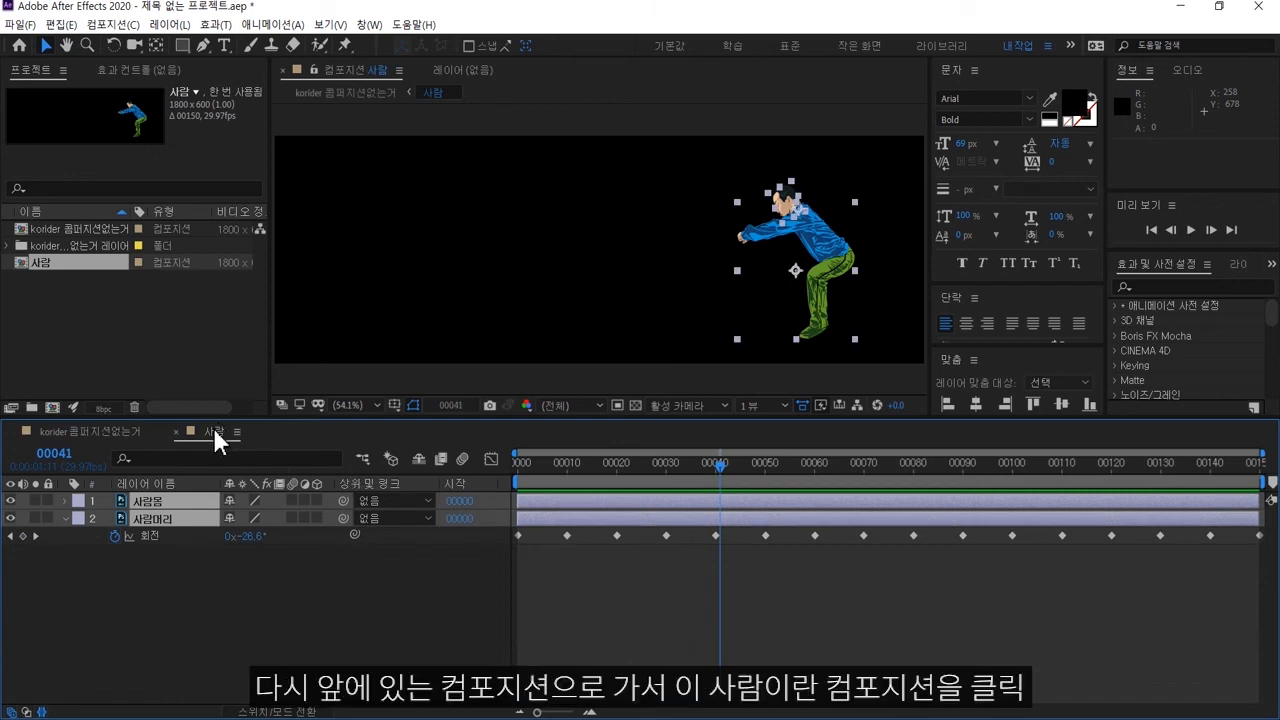
click(81, 430)
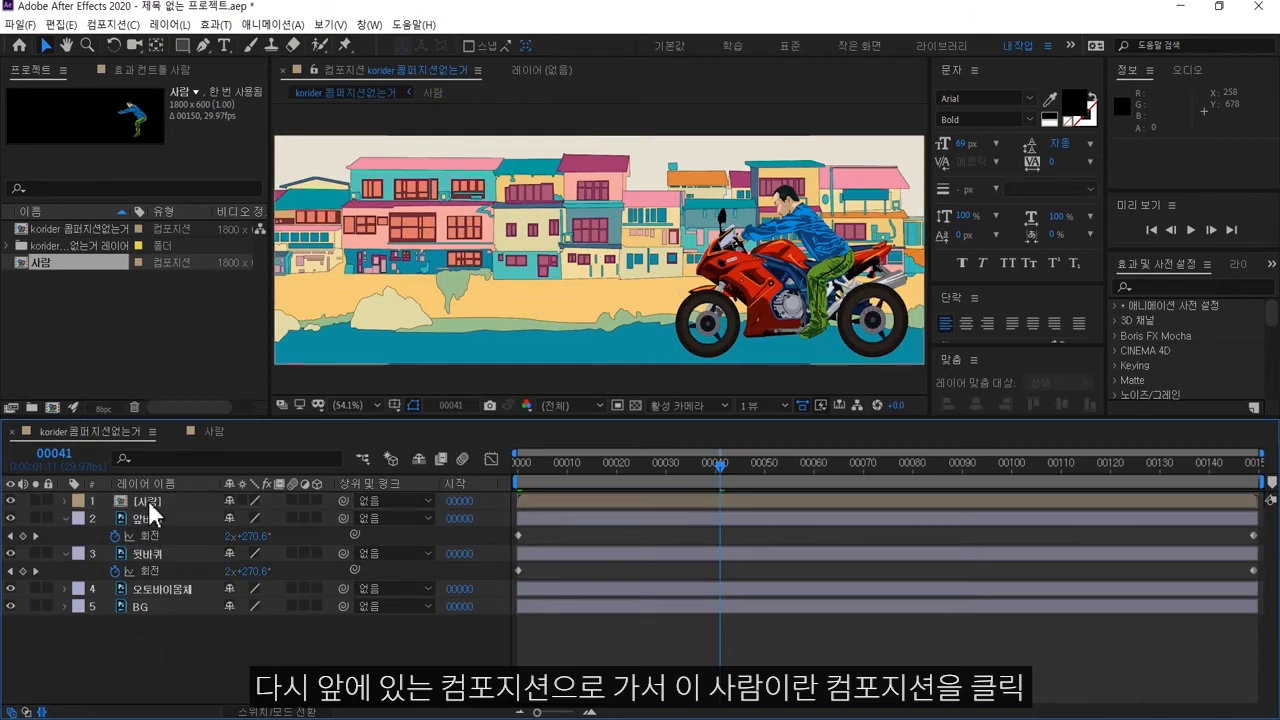
Step: Move the 사람 layer's anchor point to the rider's hands on the motorcycle handlebar and show the layer's Rotation property
click(148, 500)
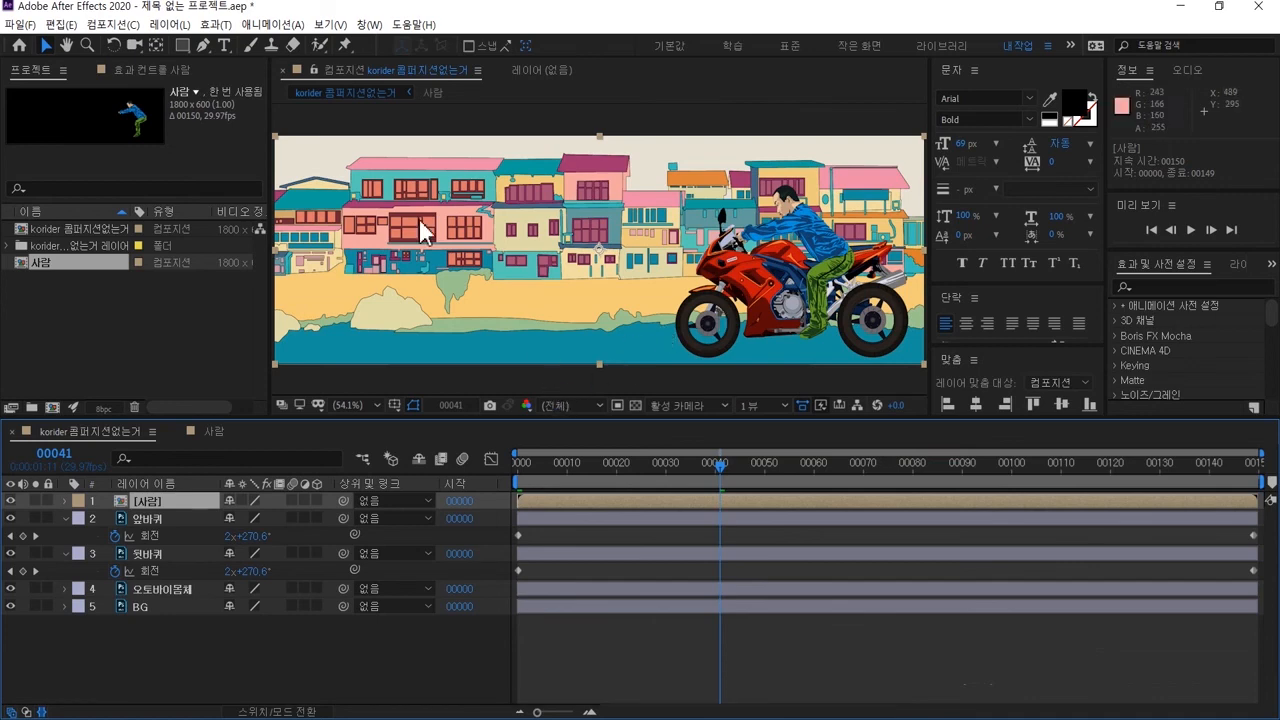
click(157, 46)
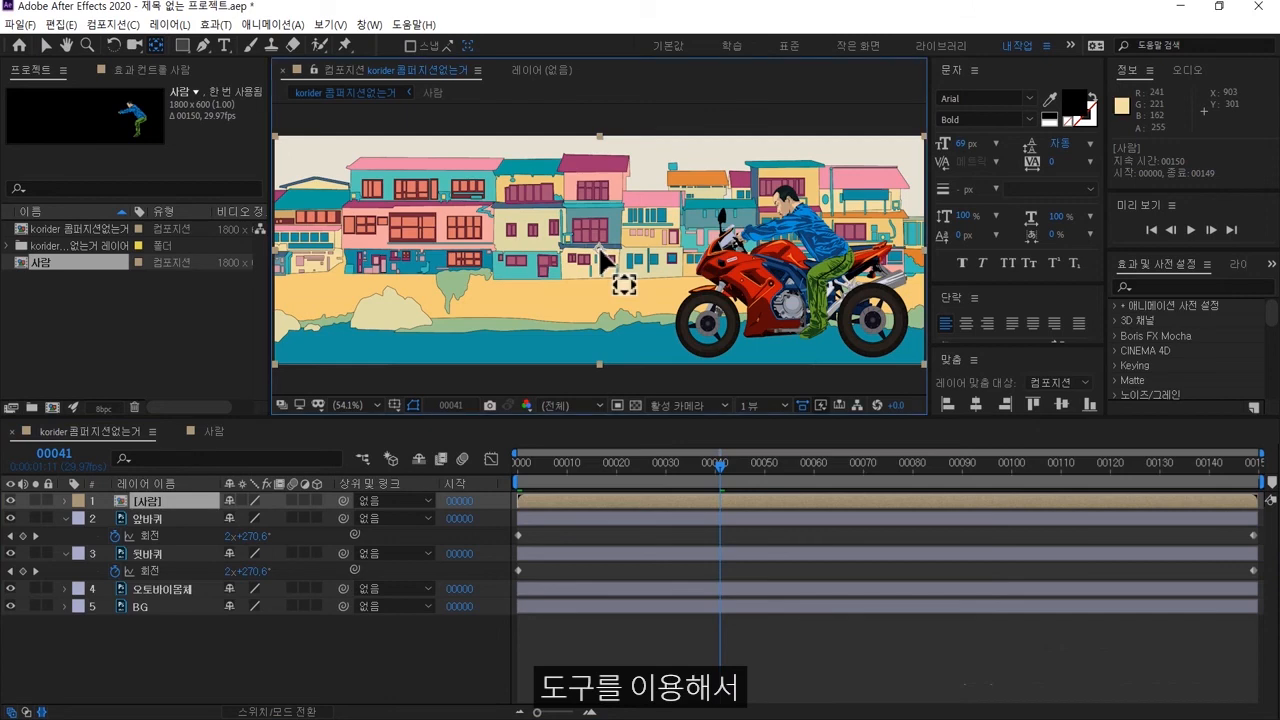
drag(604, 262, 743, 249)
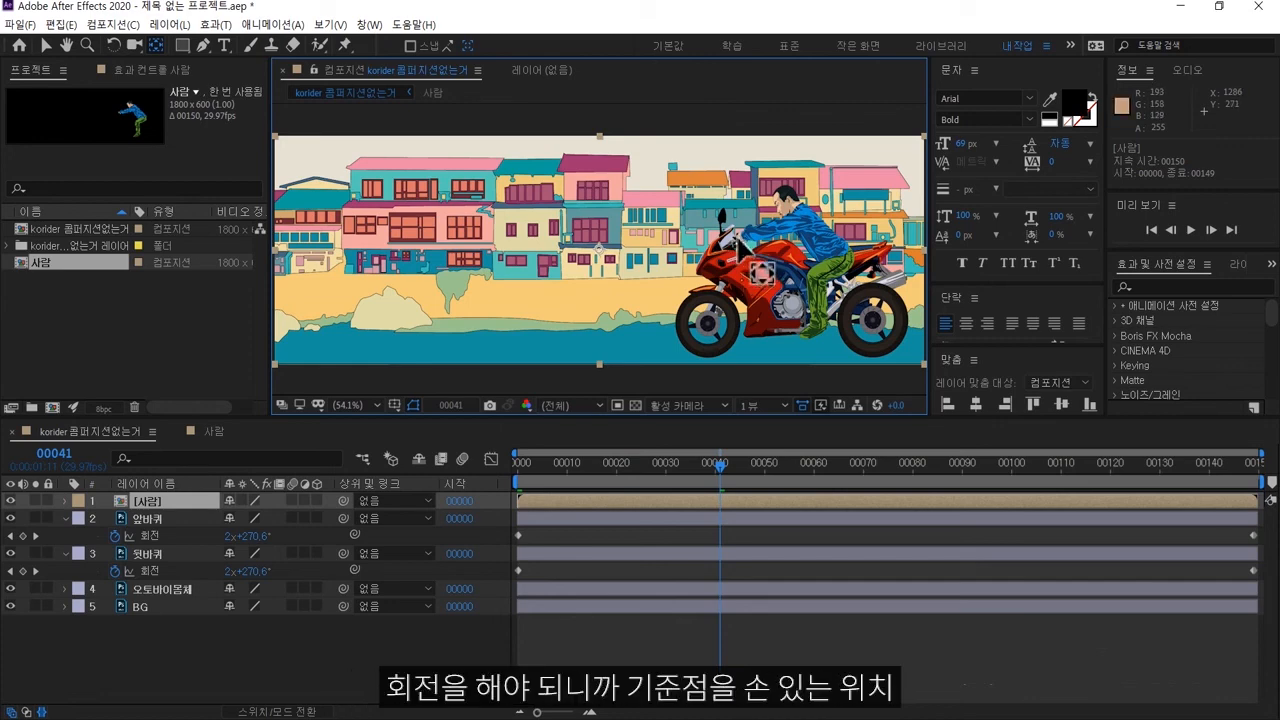
drag(762, 272, 742, 239)
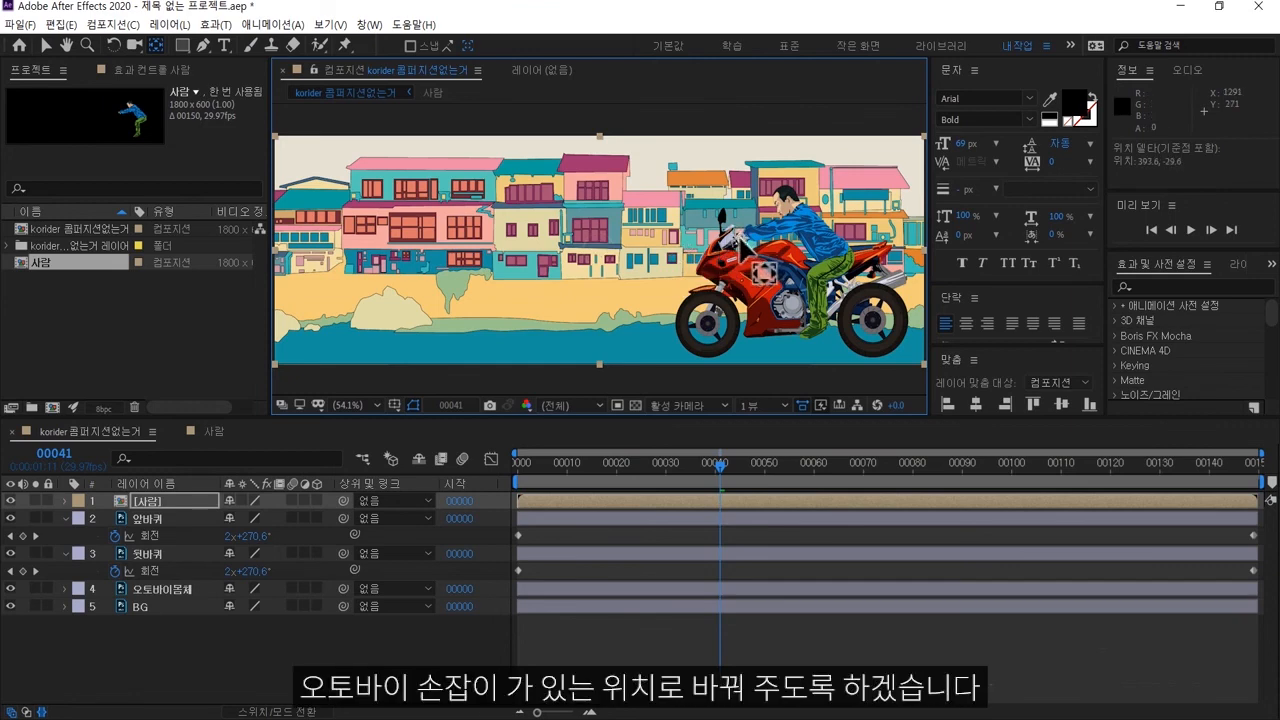
click(157, 501)
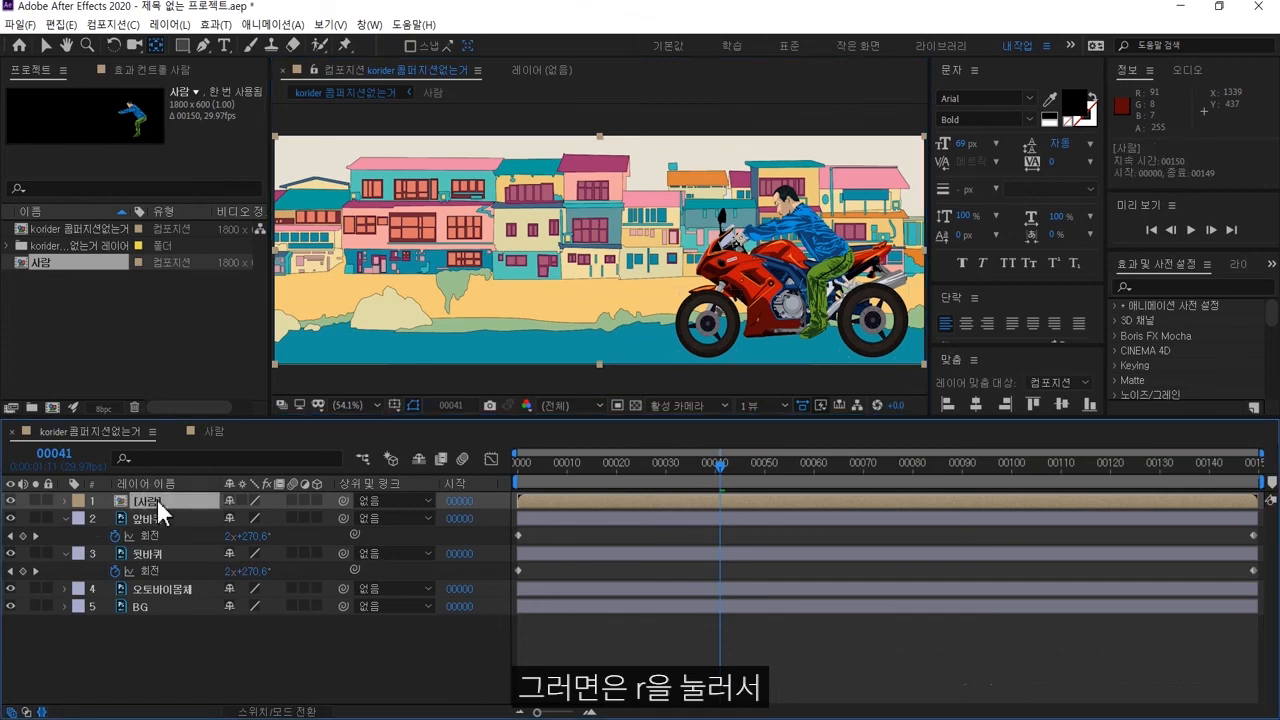
key(r)
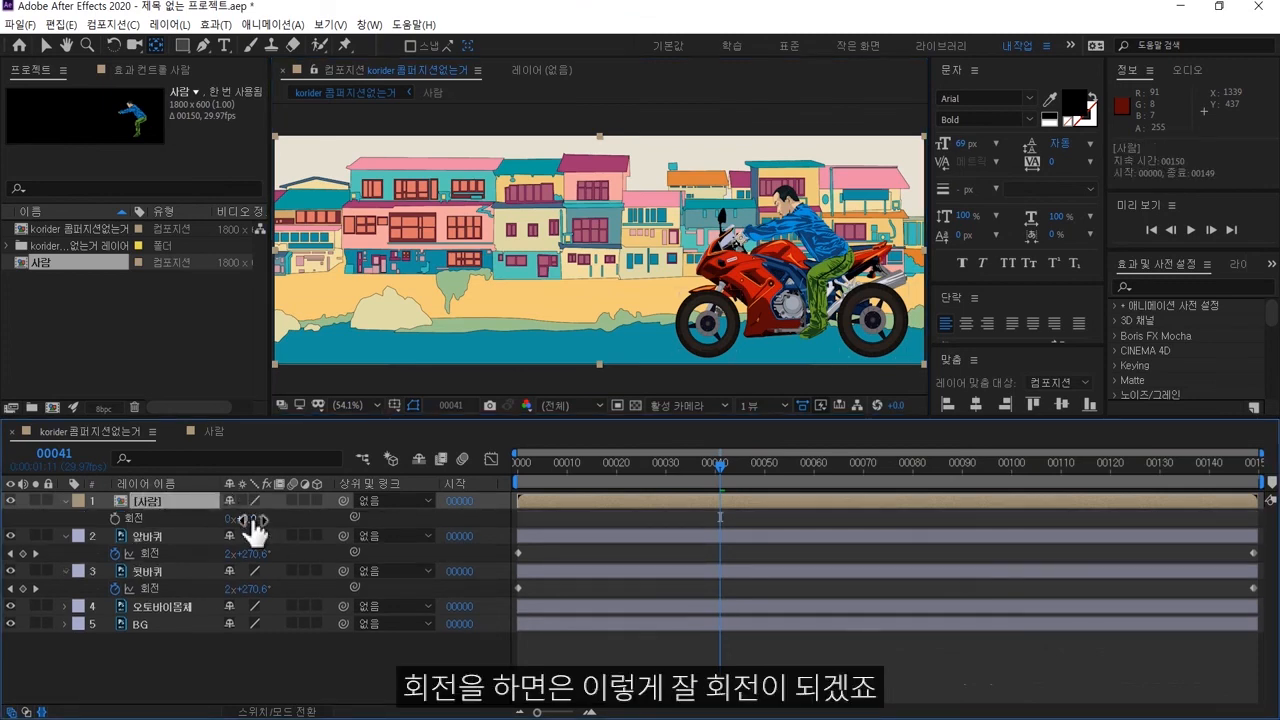
Step: Try rotating the 사람 layer counterclockwise around the handlebar anchor point and undo the rotation
drag(248, 519, 9, 614)
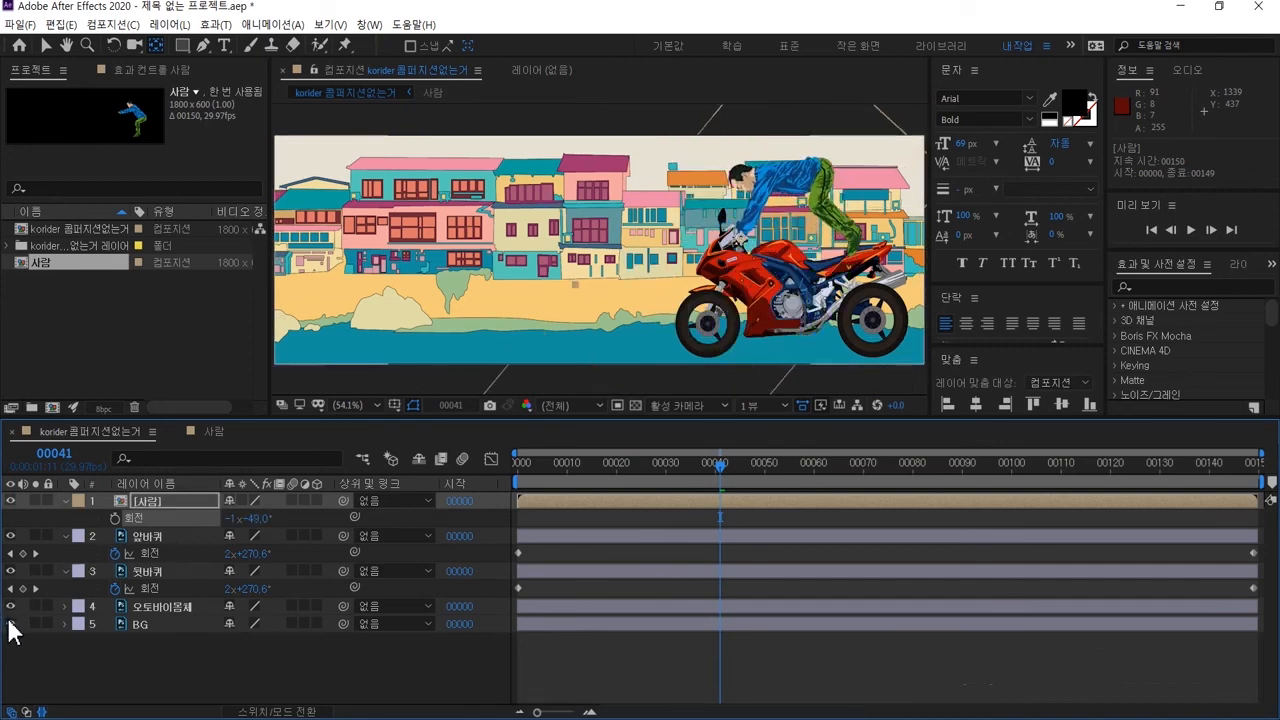
key(ctrl+z)
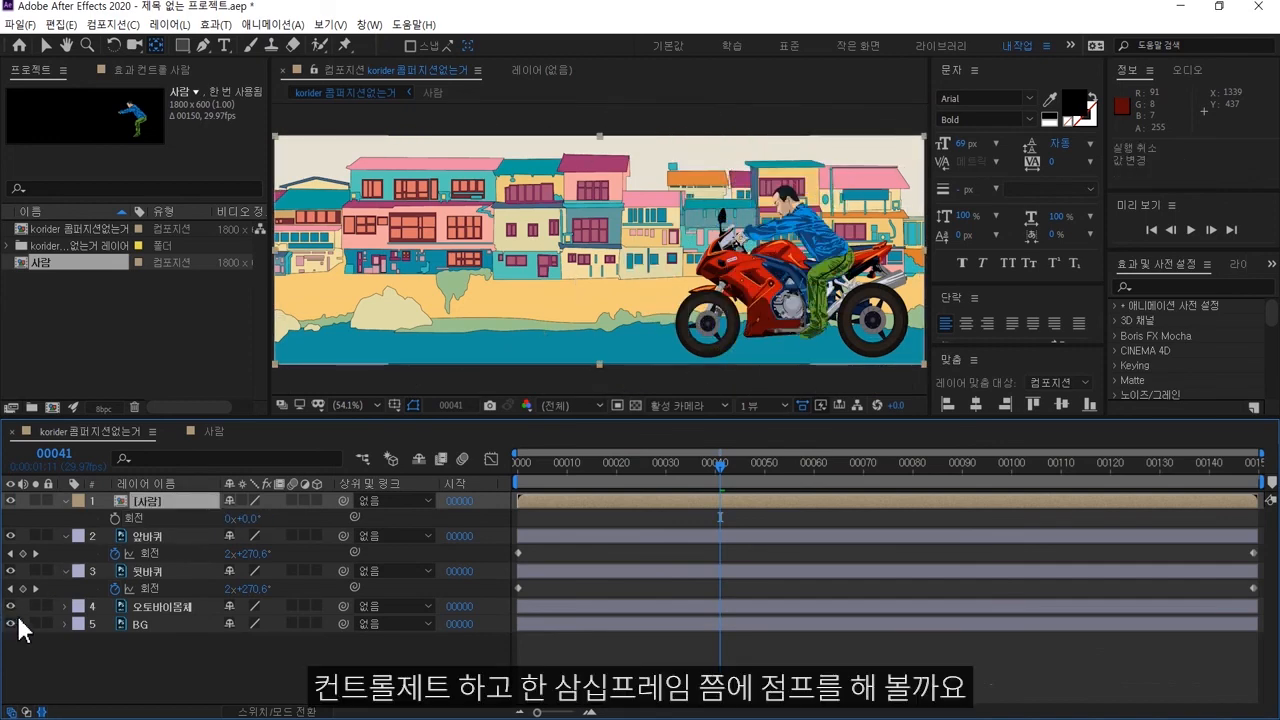
Step: Keyframe the 사람 layer's rotation at 0° on frame 30 and -67° on frame 40
drag(692, 466, 660, 466)
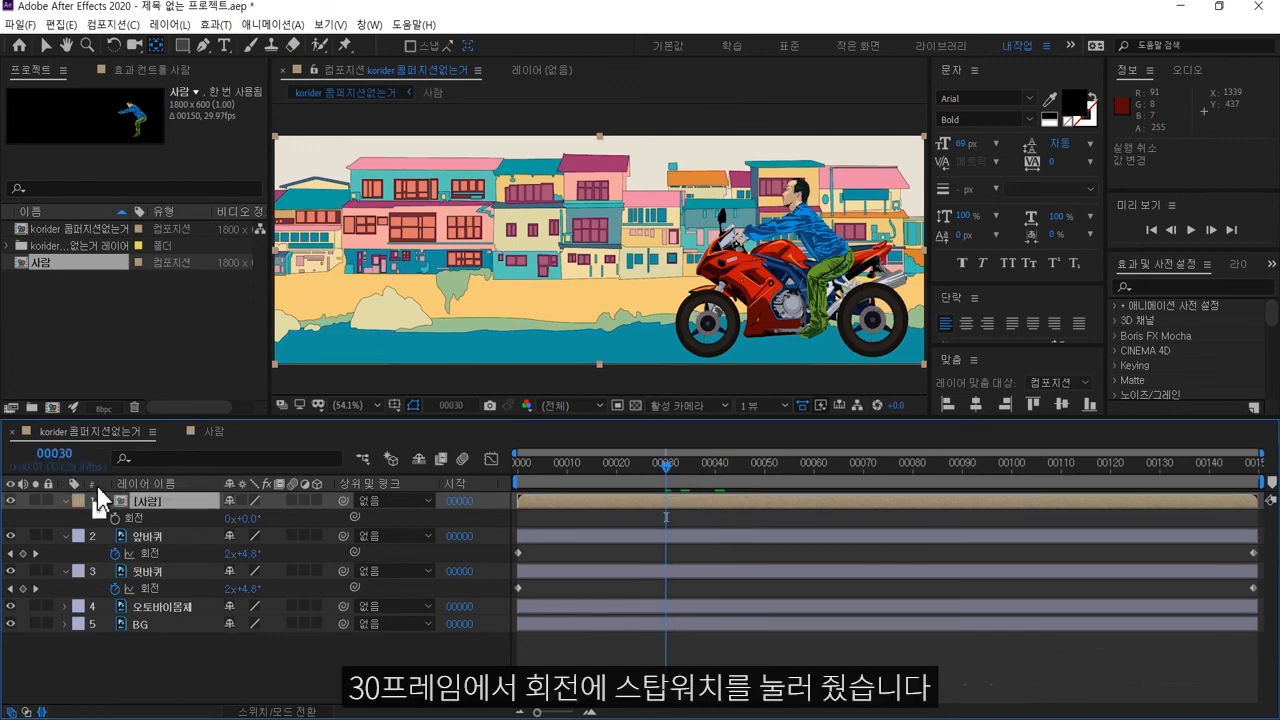
click(115, 519)
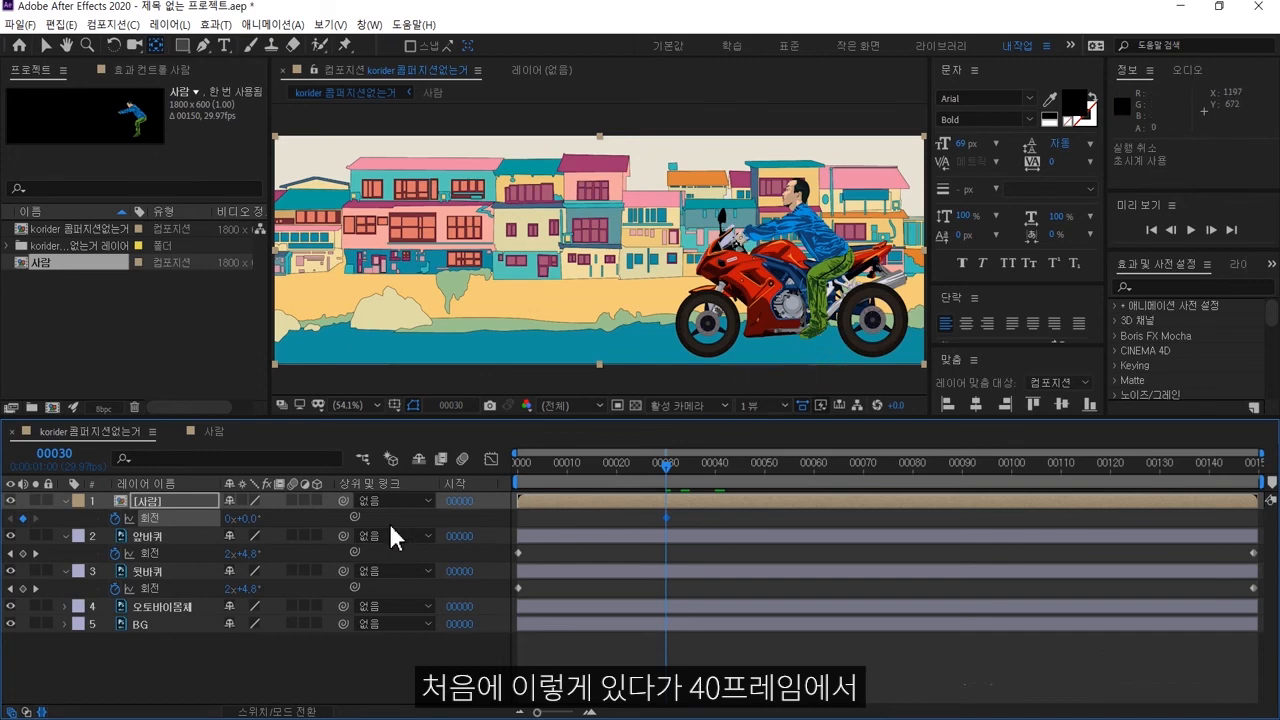
click(58, 456)
text(40)
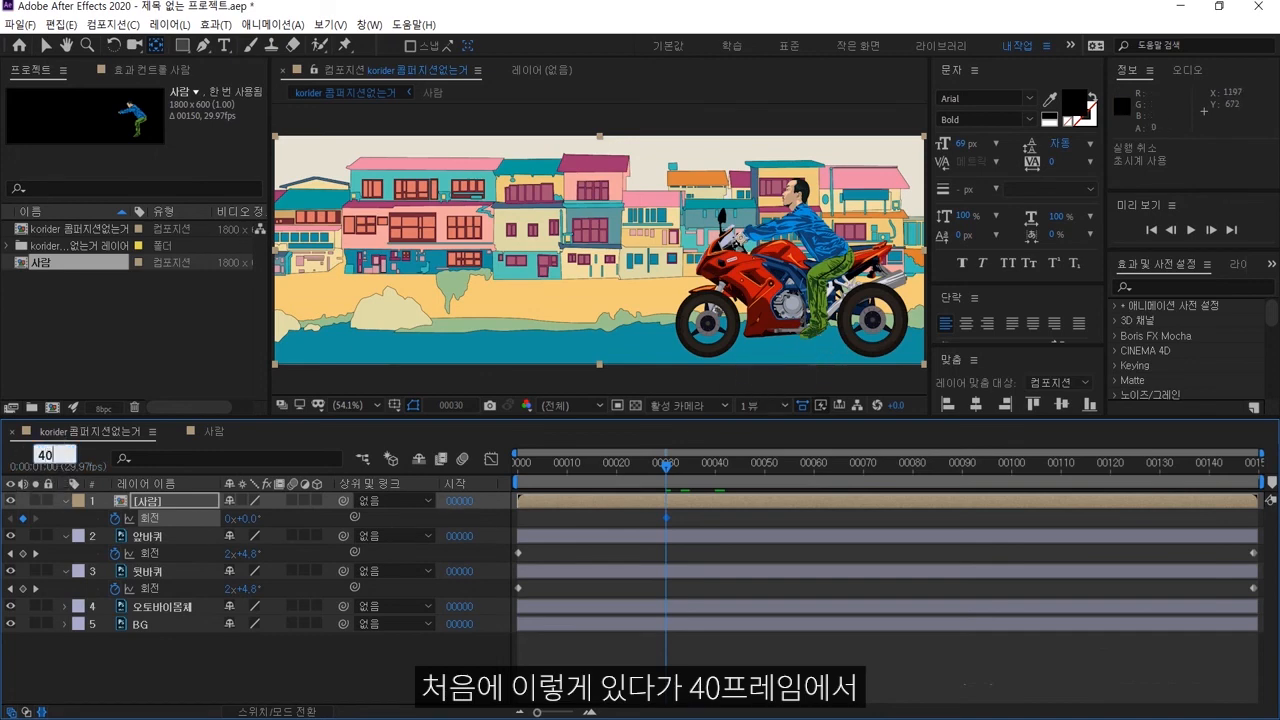
key(Return)
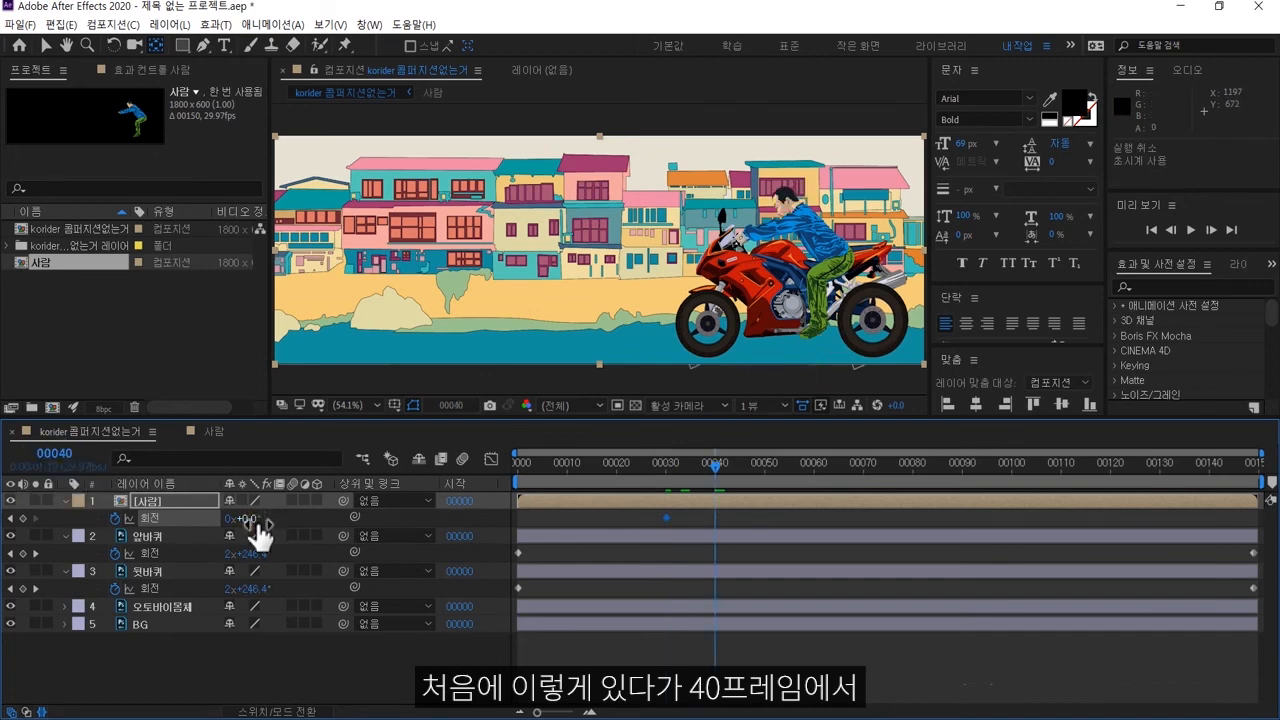
drag(255, 527, 213, 537)
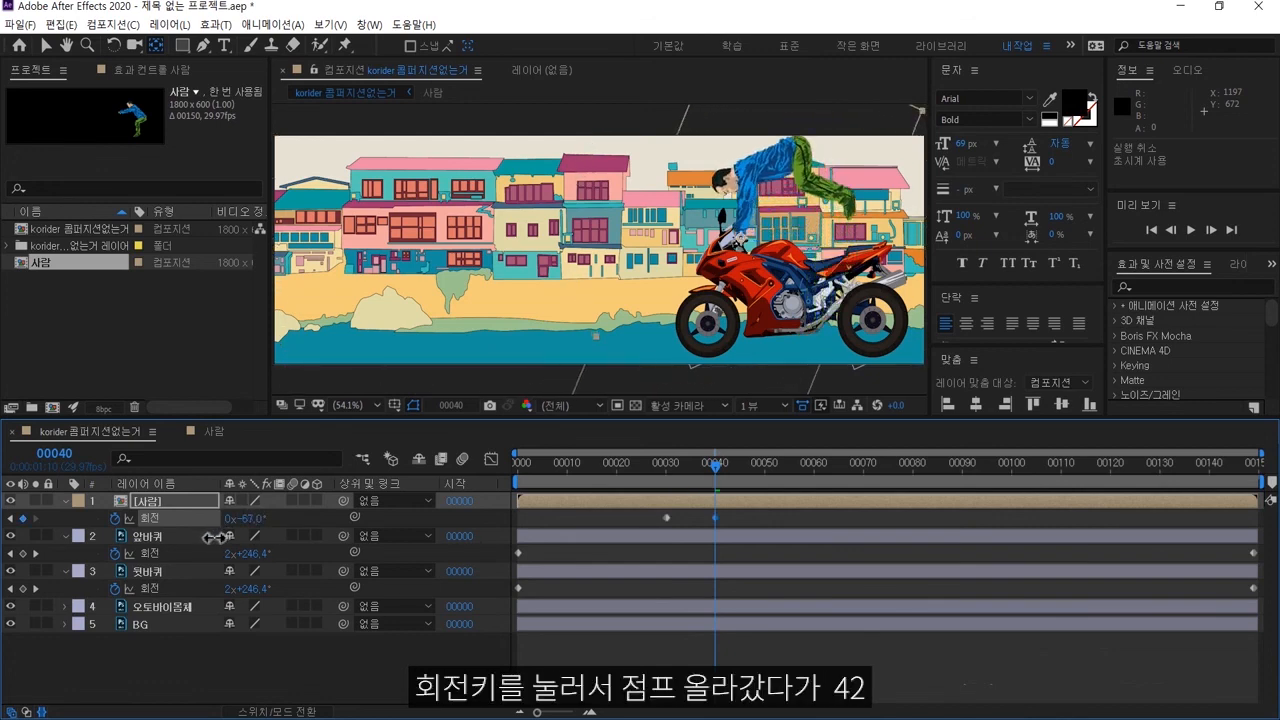
Step: Add a rotation keyframe of -53° to the 사람 layer at frame 42
key(alt+shift+j)
text(42)
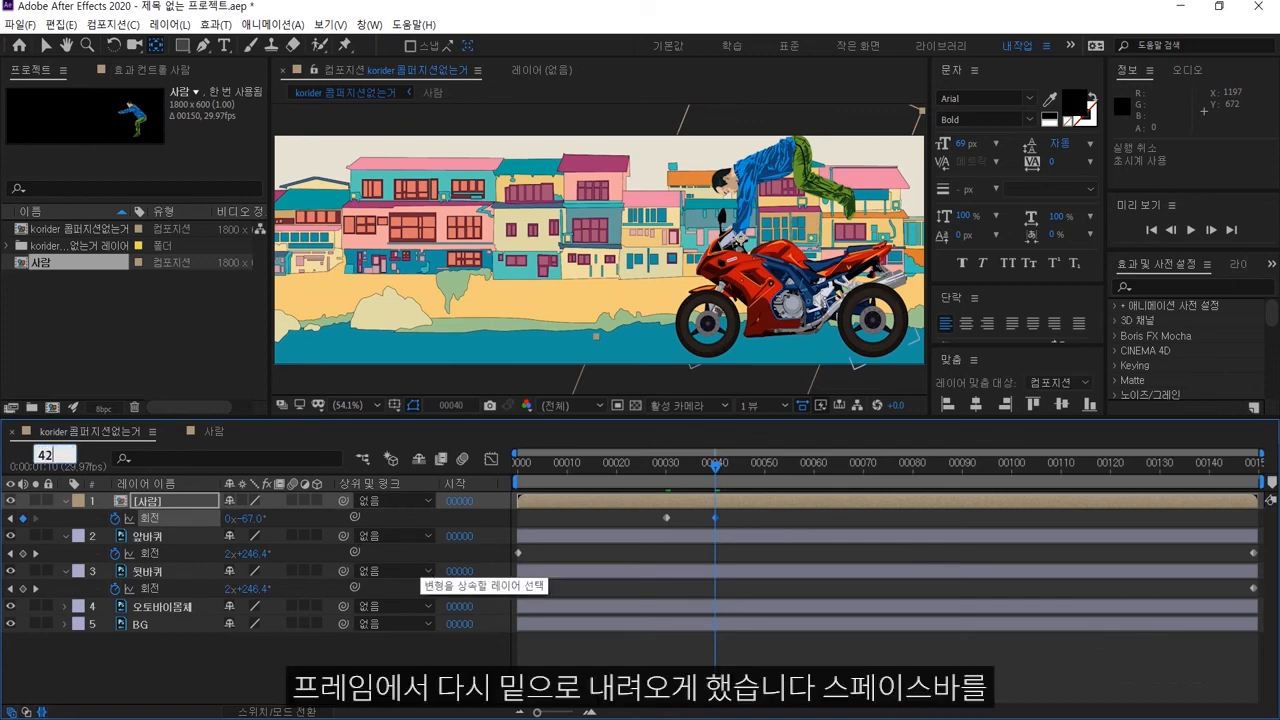
key(Return)
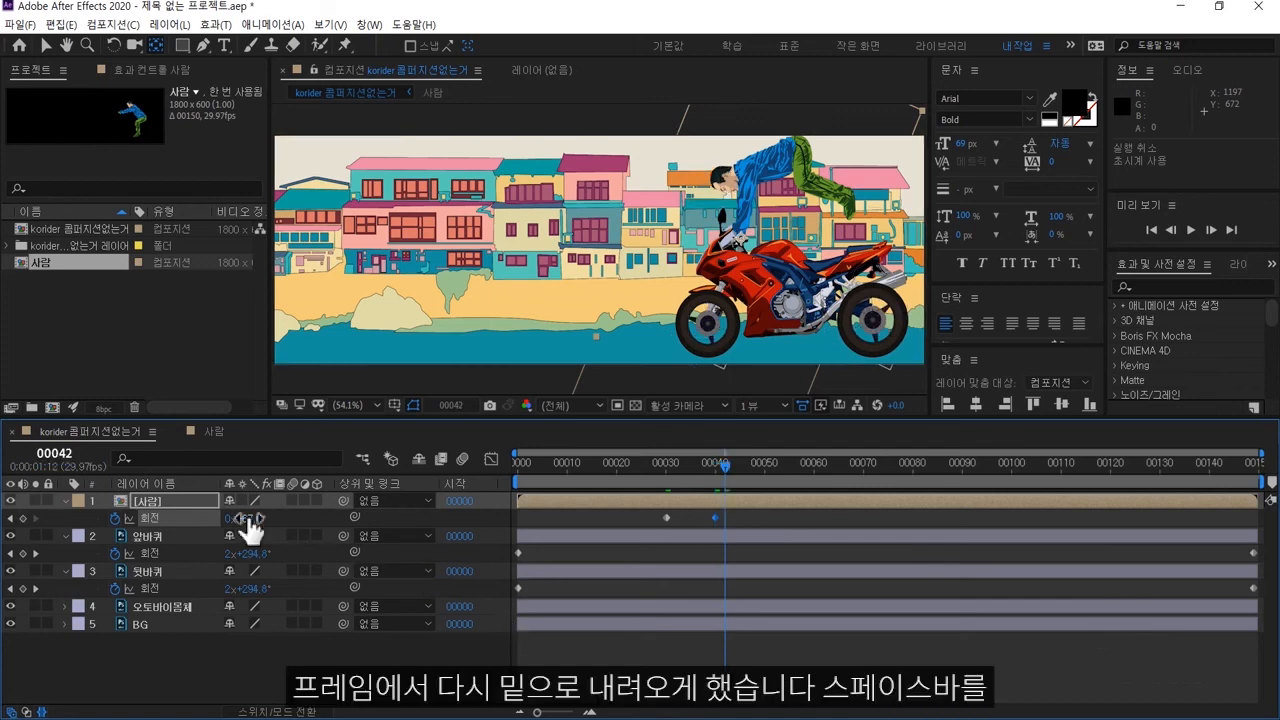
drag(246, 518, 258, 517)
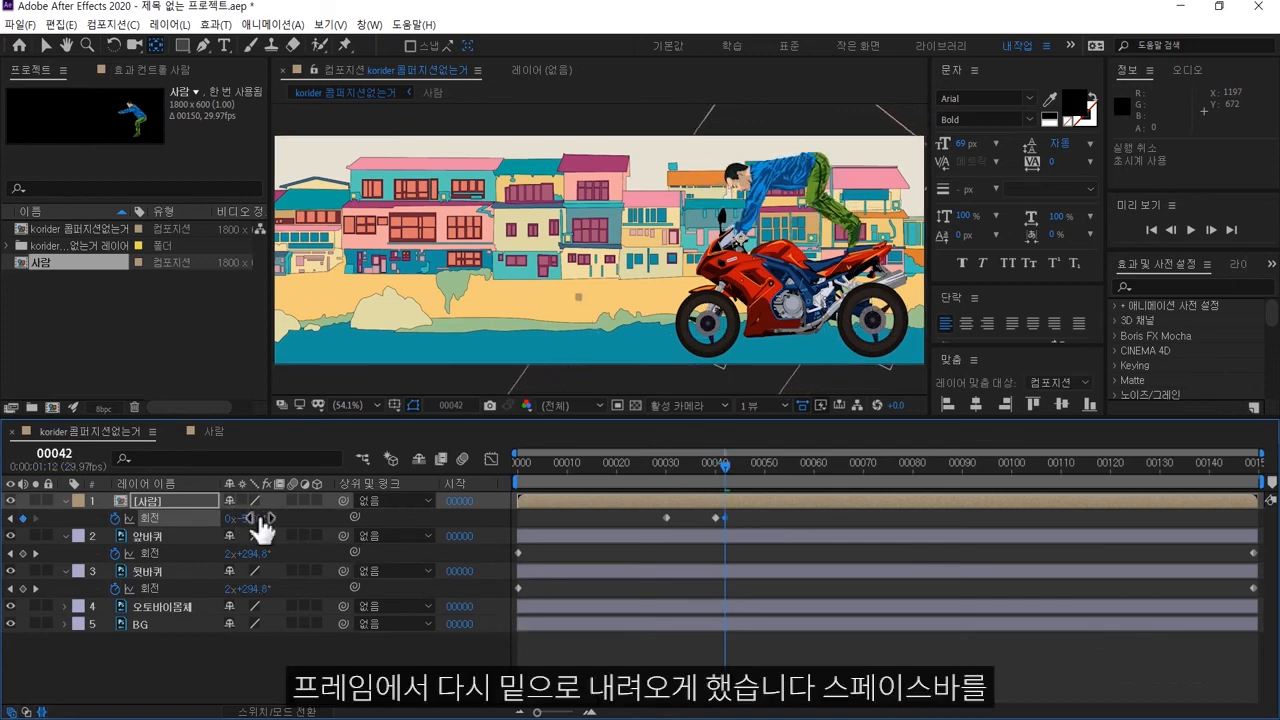
Step: Preview the rider's jump from frame 27 and again from frame 25
click(651, 465)
key(space)
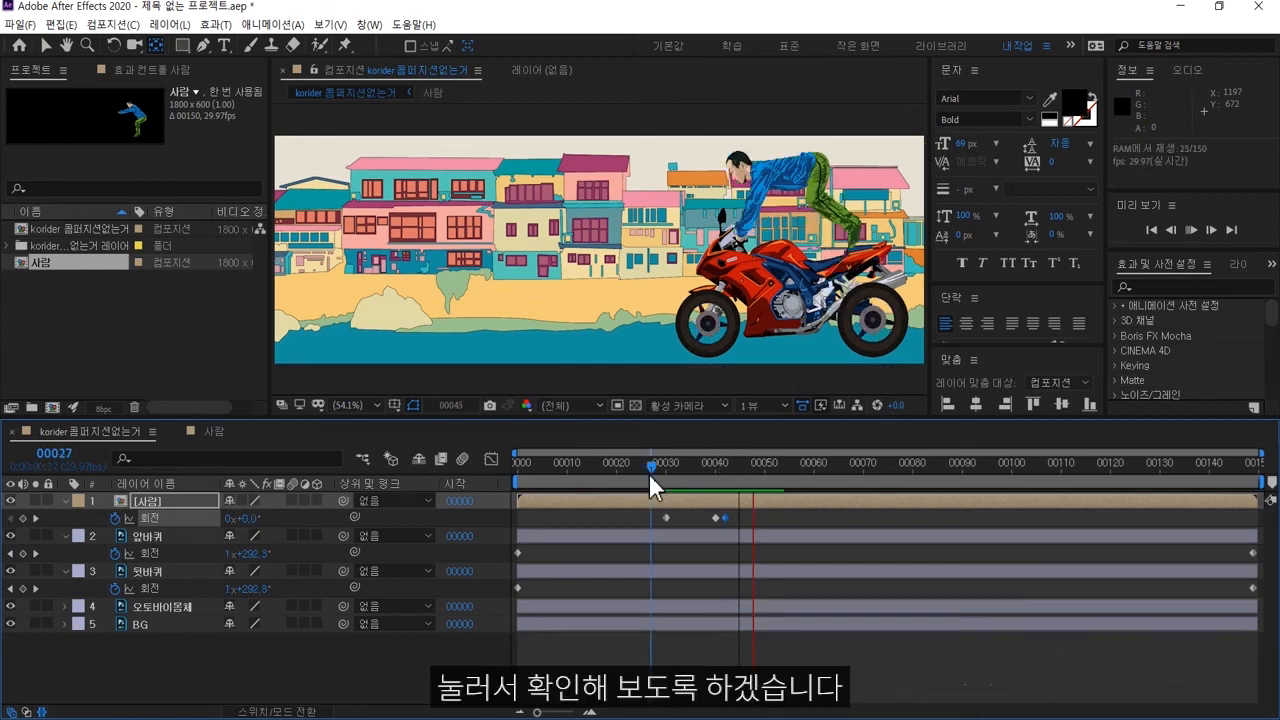
click(640, 466)
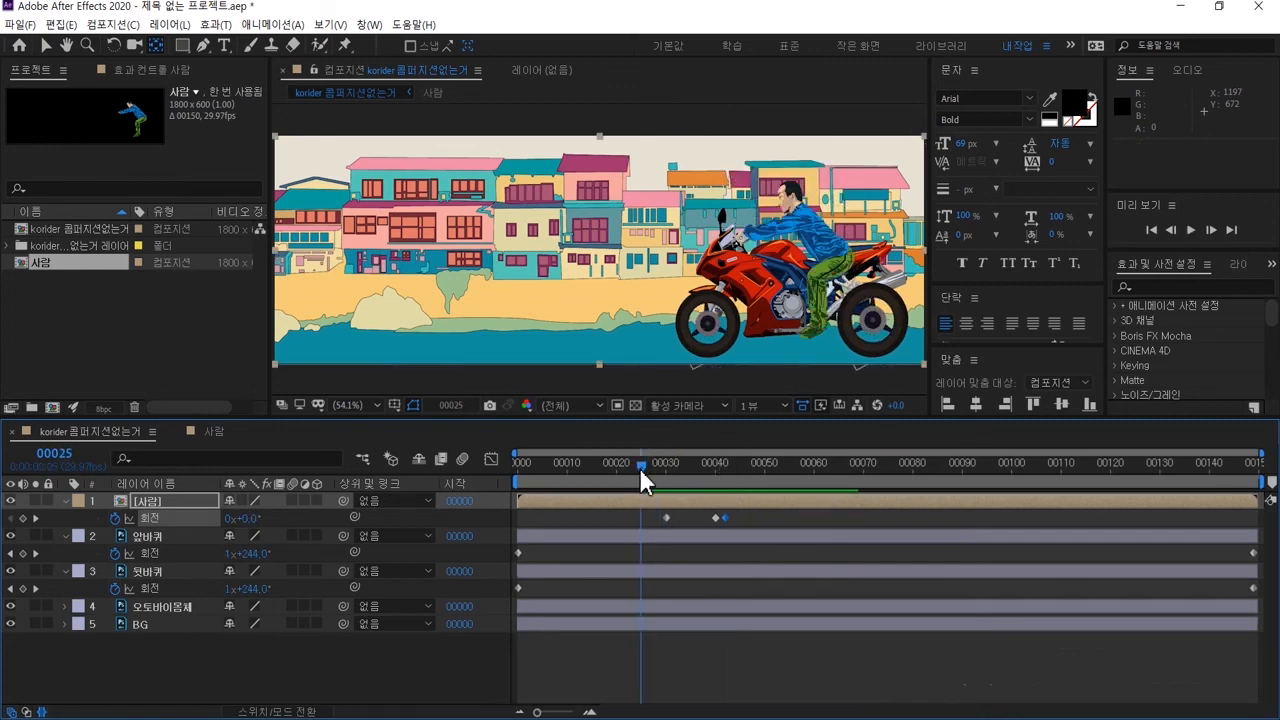
key(space)
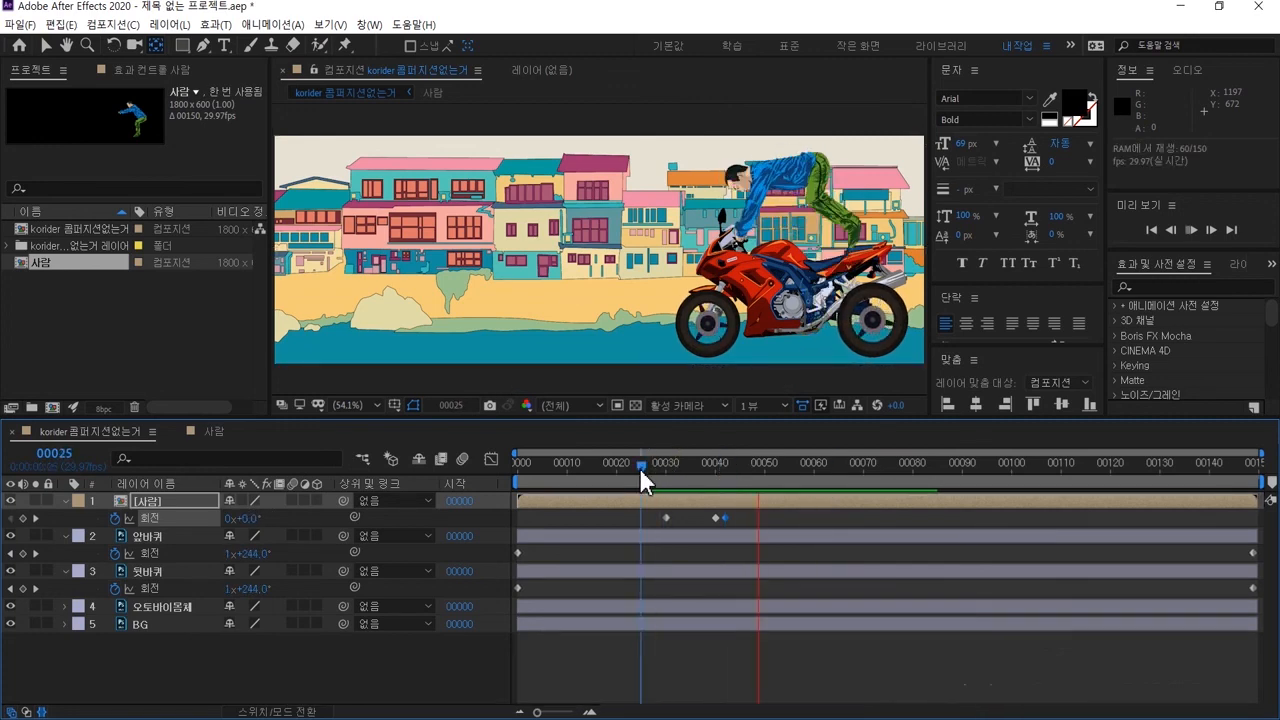
Step: Shift the 사람 layer's last rotation keyframe about one frame forward and move the playhead to frame 77
drag(724, 517, 729, 518)
click(656, 466)
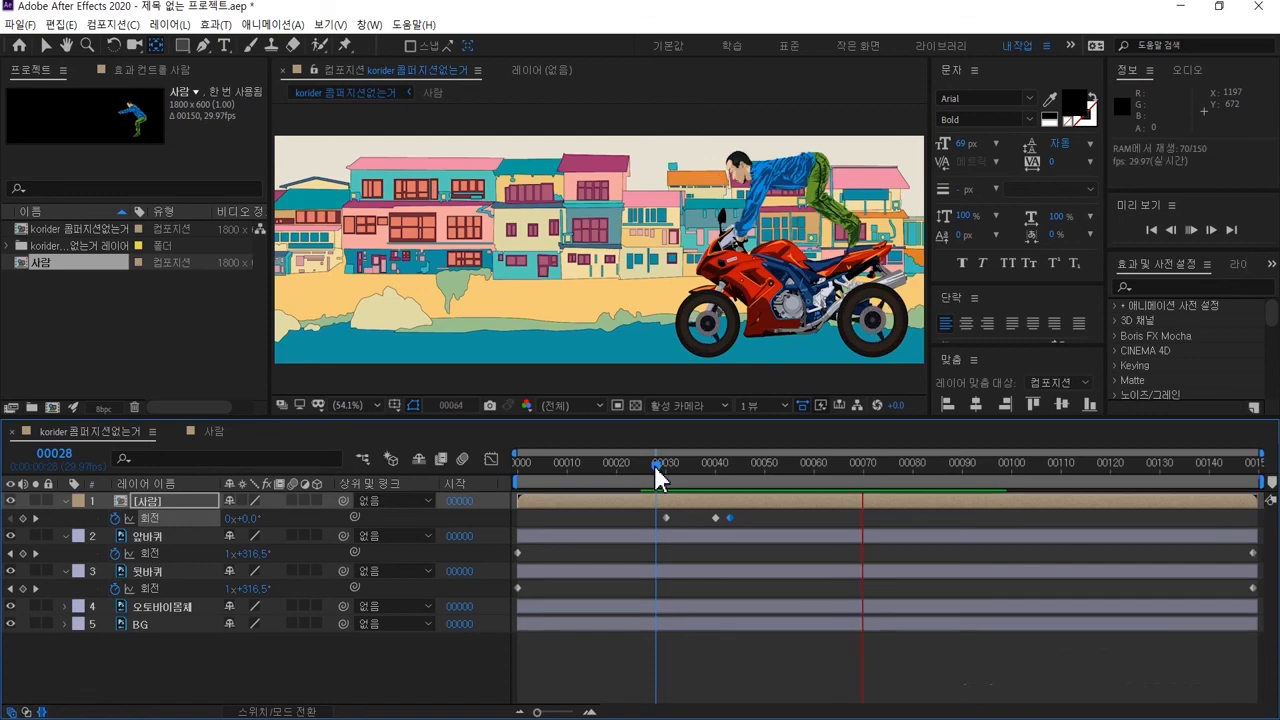
click(897, 467)
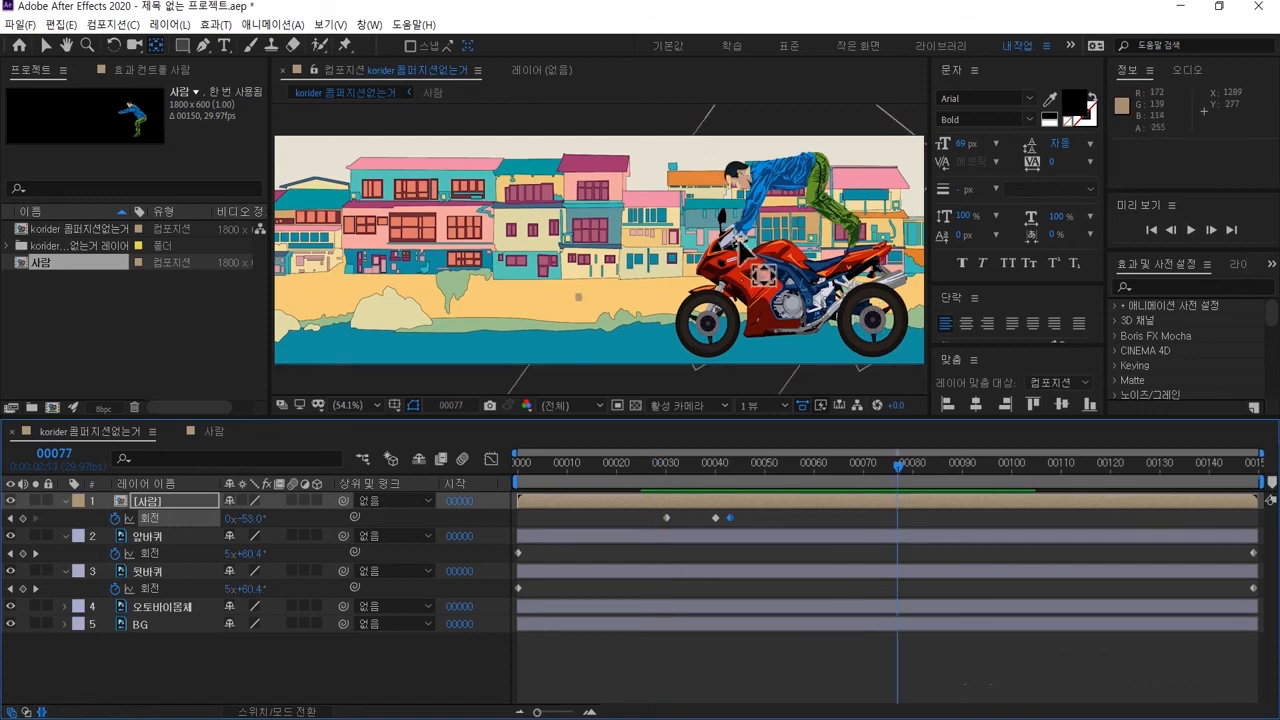
mouse_move(750, 240)
mouse_down()
mouse_move(712, 252)
mouse_move(725, 222)
mouse_move(804, 152)
mouse_move(833, 246)
mouse_move(806, 292)
mouse_move(841, 269)
mouse_move(352, 241)
mouse_up()
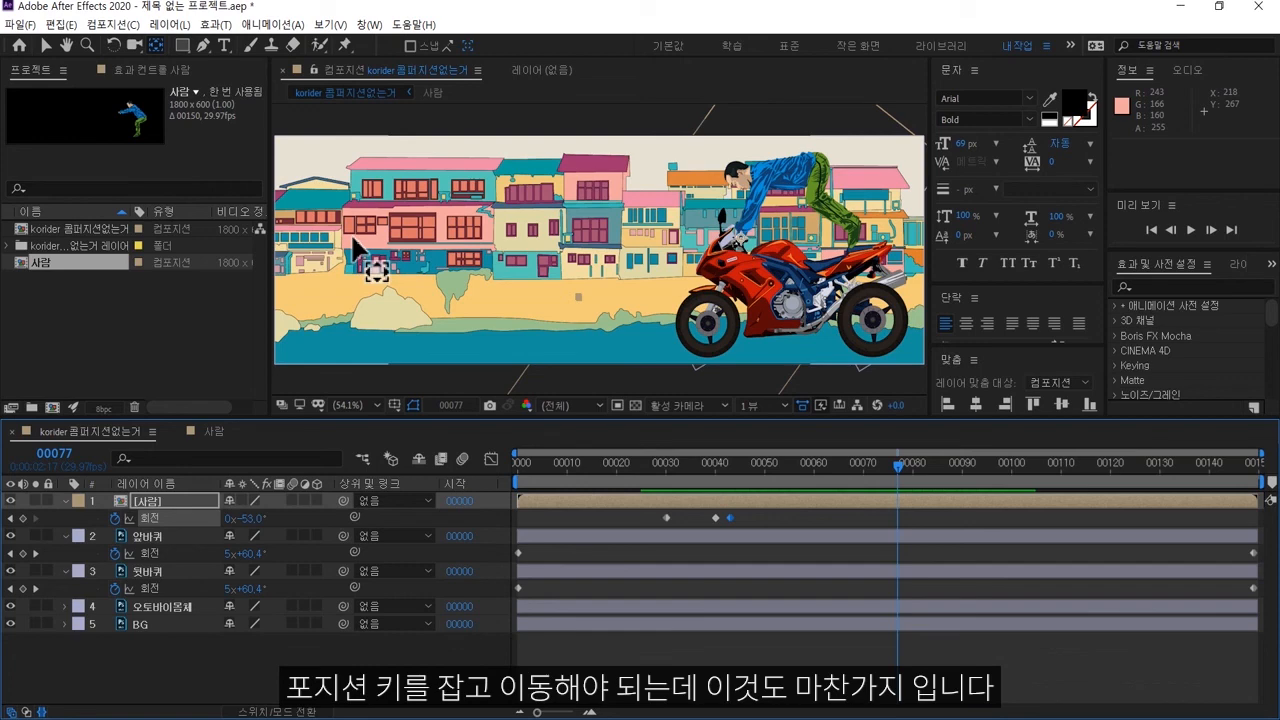
shift+click(155, 606)
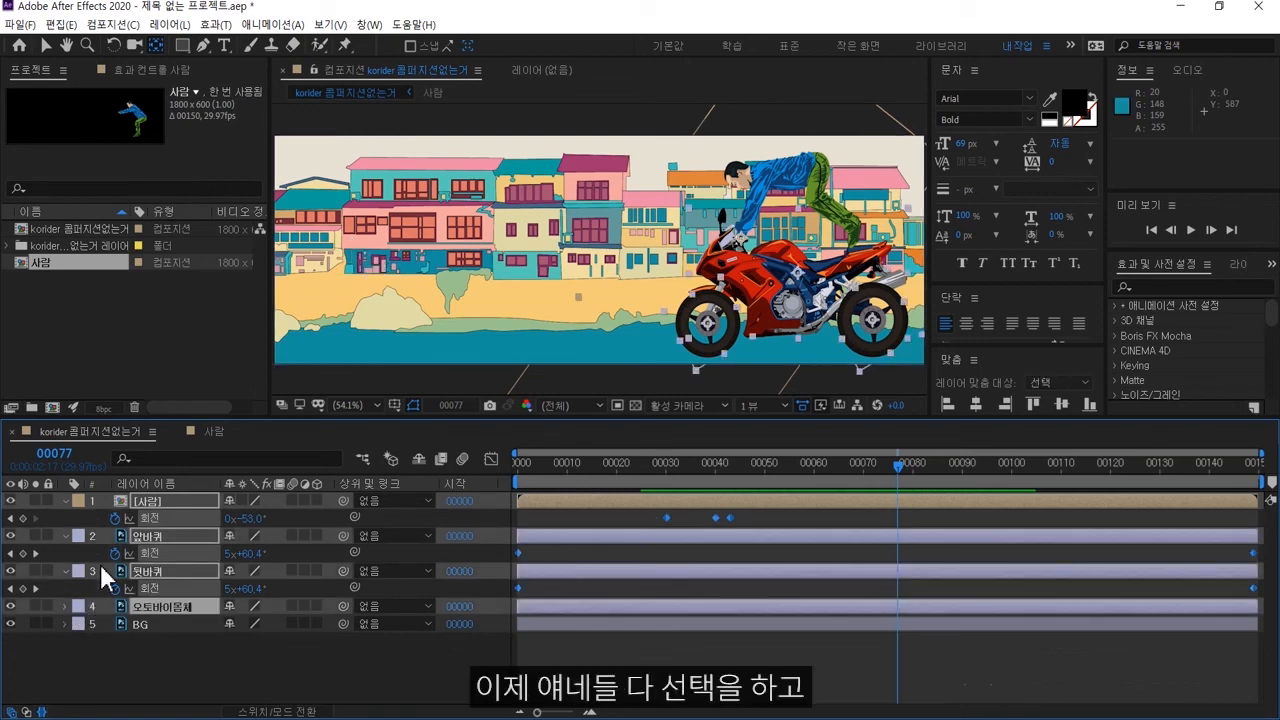
drag(105, 503, 90, 618)
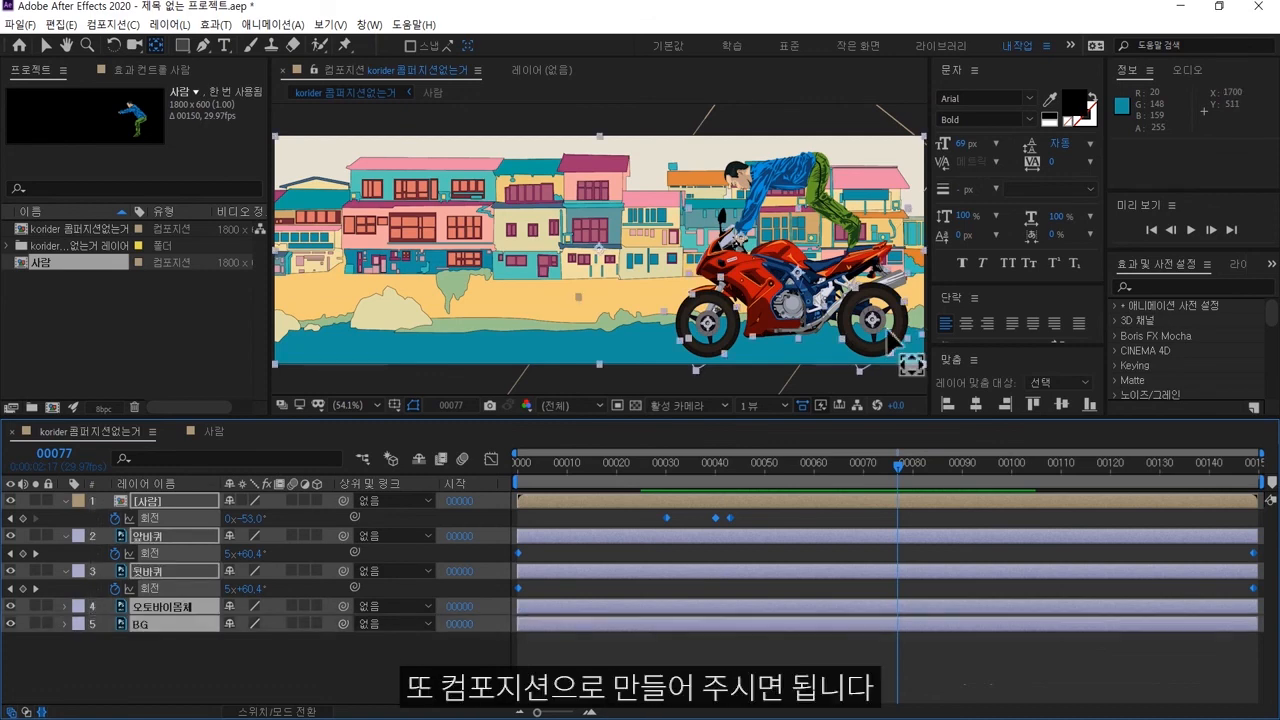
click(123, 645)
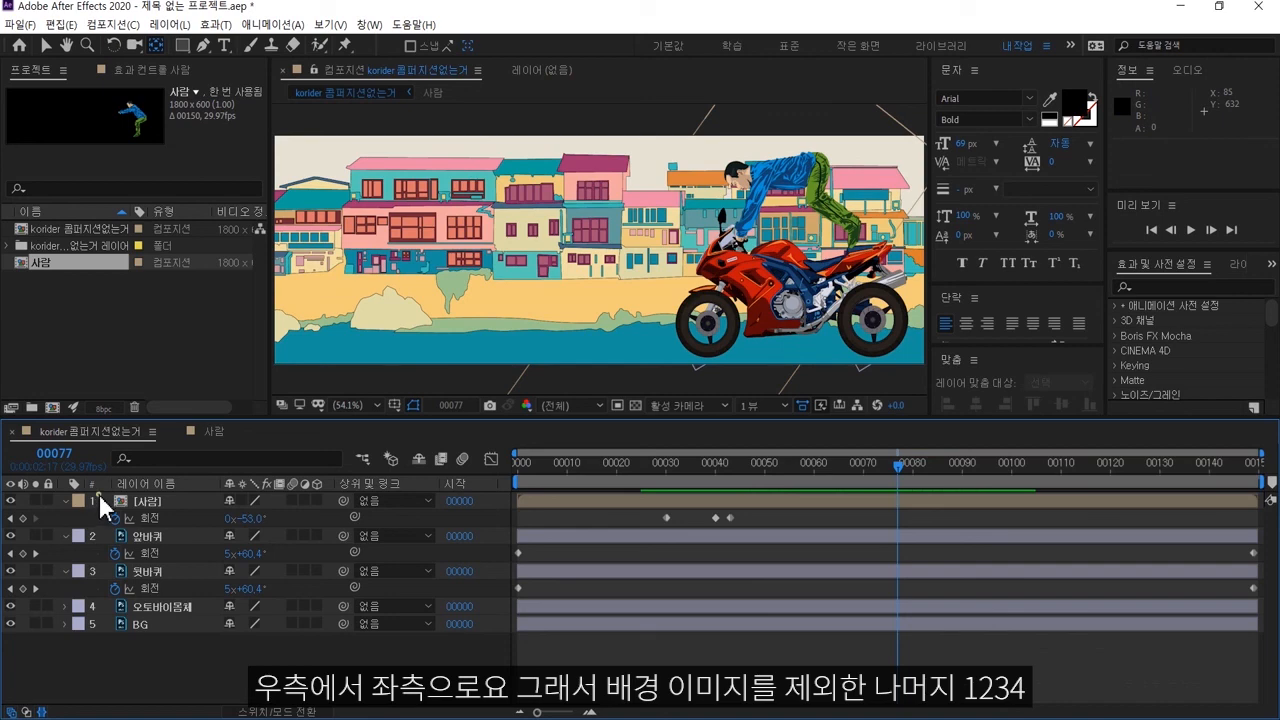
Step: Pre-compose the 사람, both wheel and motorcycle body layers, leaving out BG, into a new composition named 사람과오토바이
drag(94, 494, 89, 614)
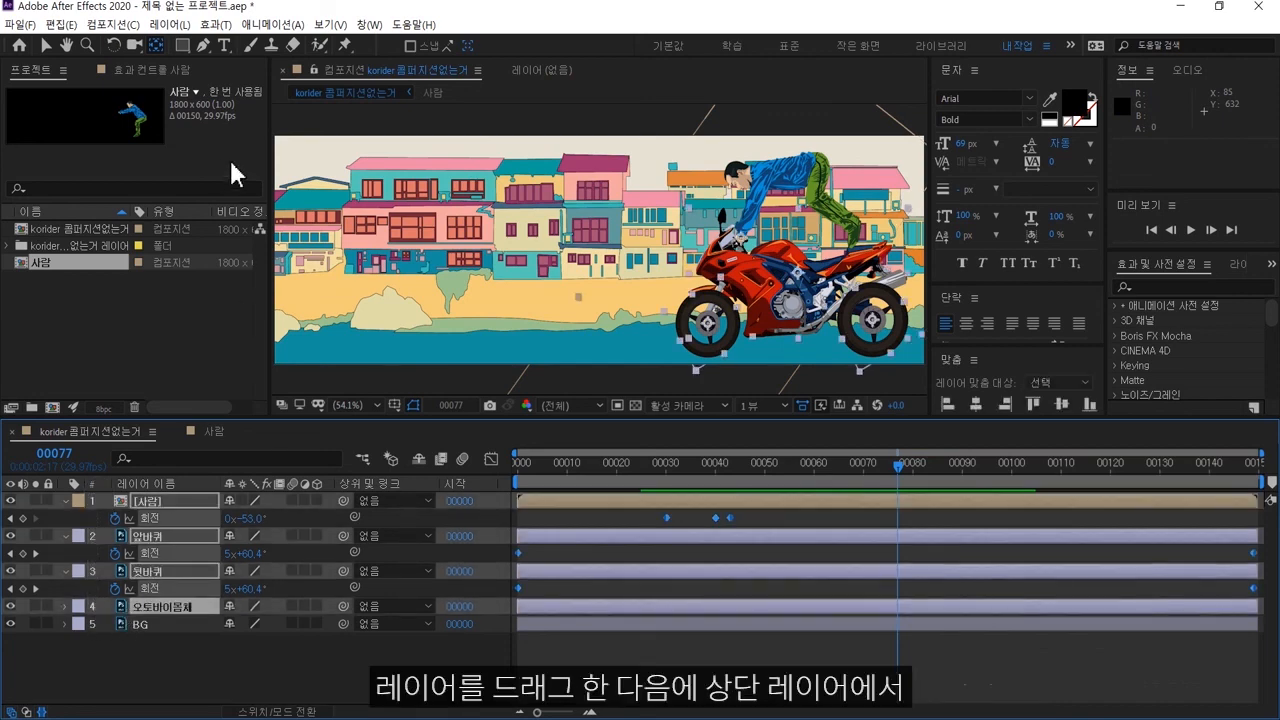
click(169, 24)
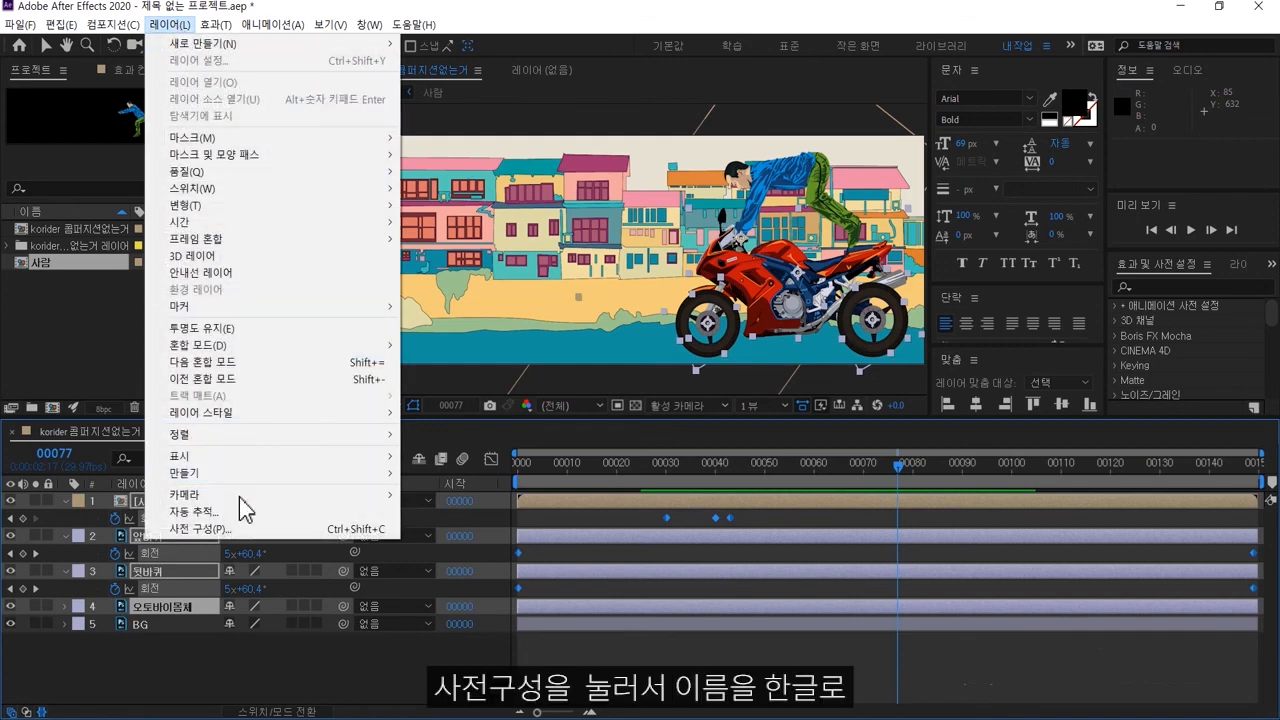
click(243, 529)
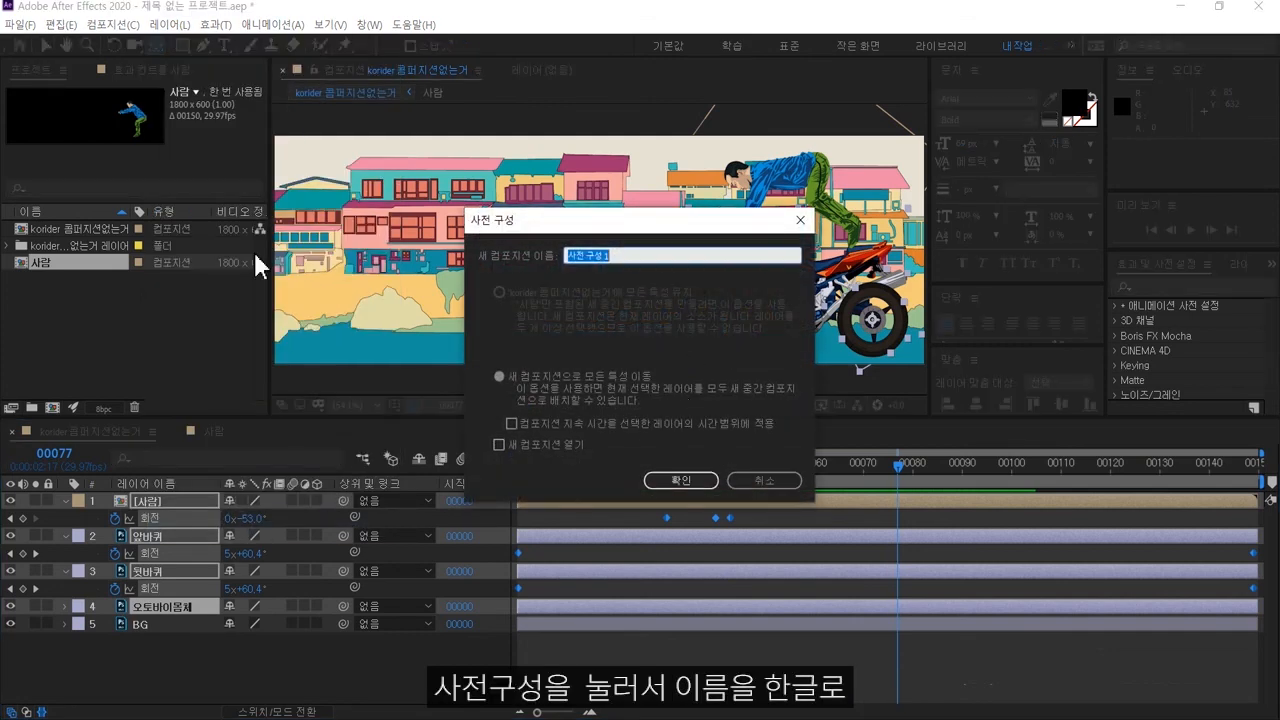
text(사람과오토바이)
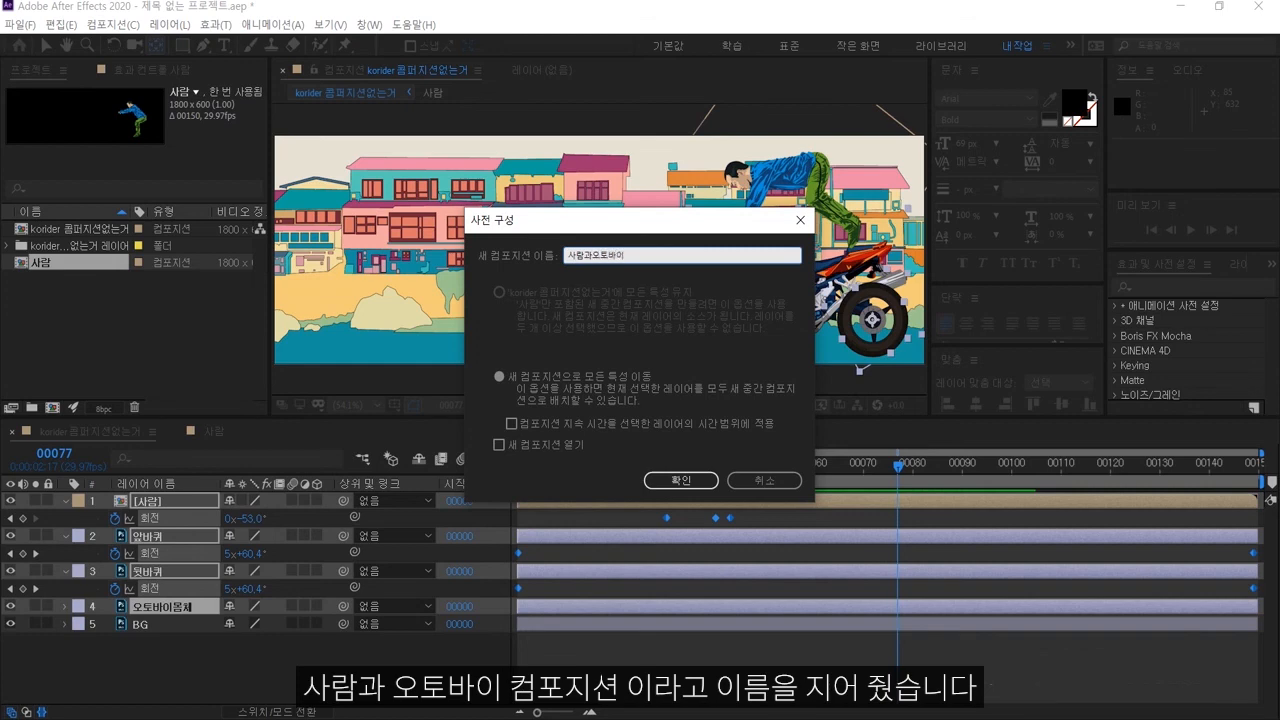
click(697, 484)
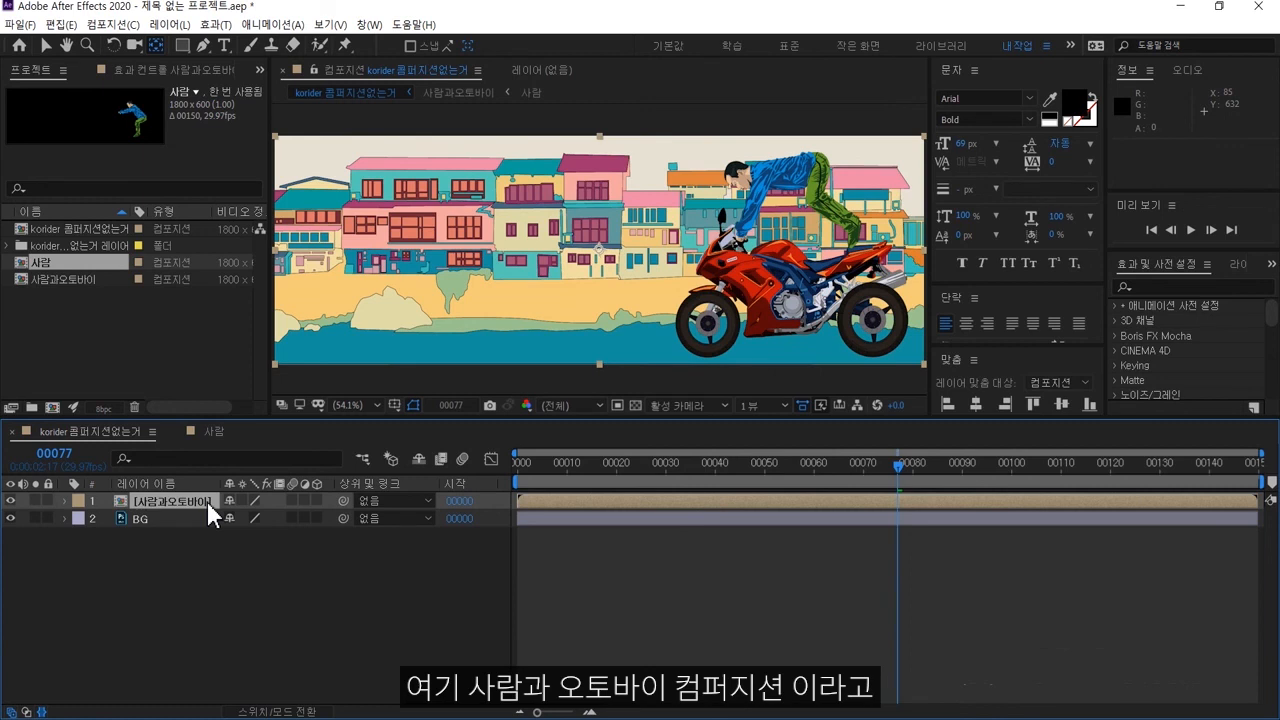
Step: Open the 사람과오토바이 composition and examine the layers nested inside it
double_click(122, 500)
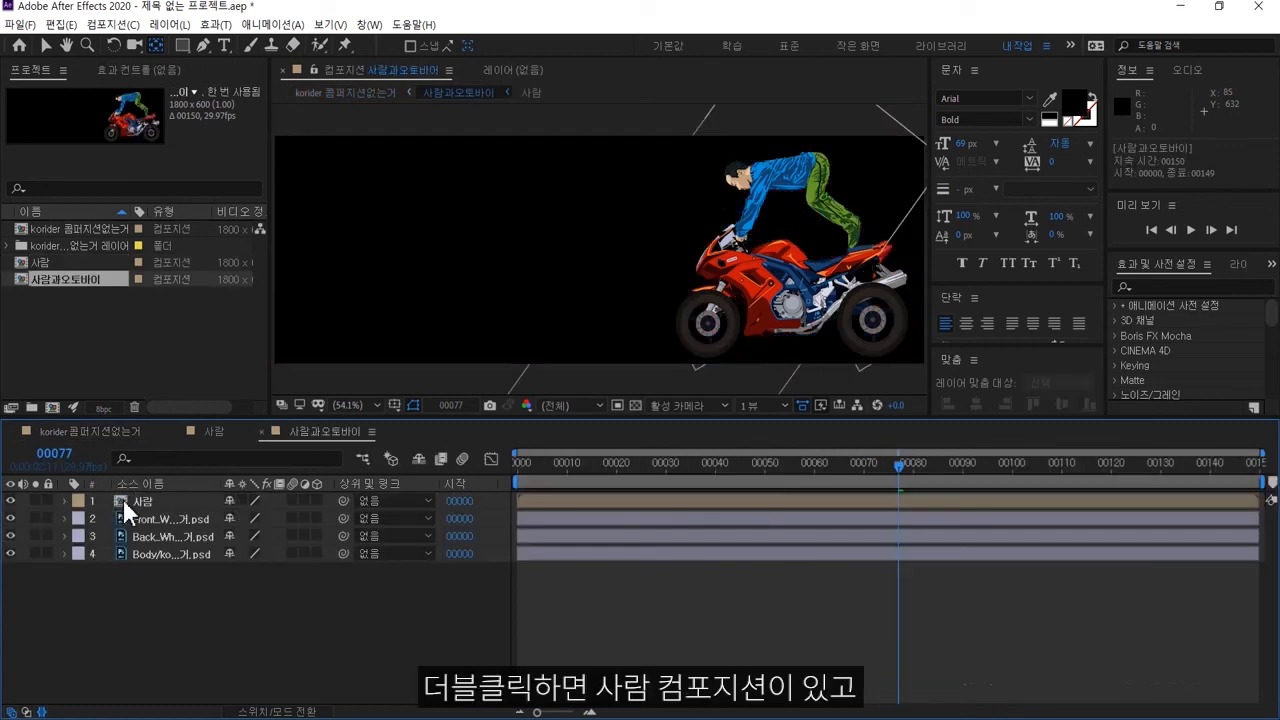
click(134, 553)
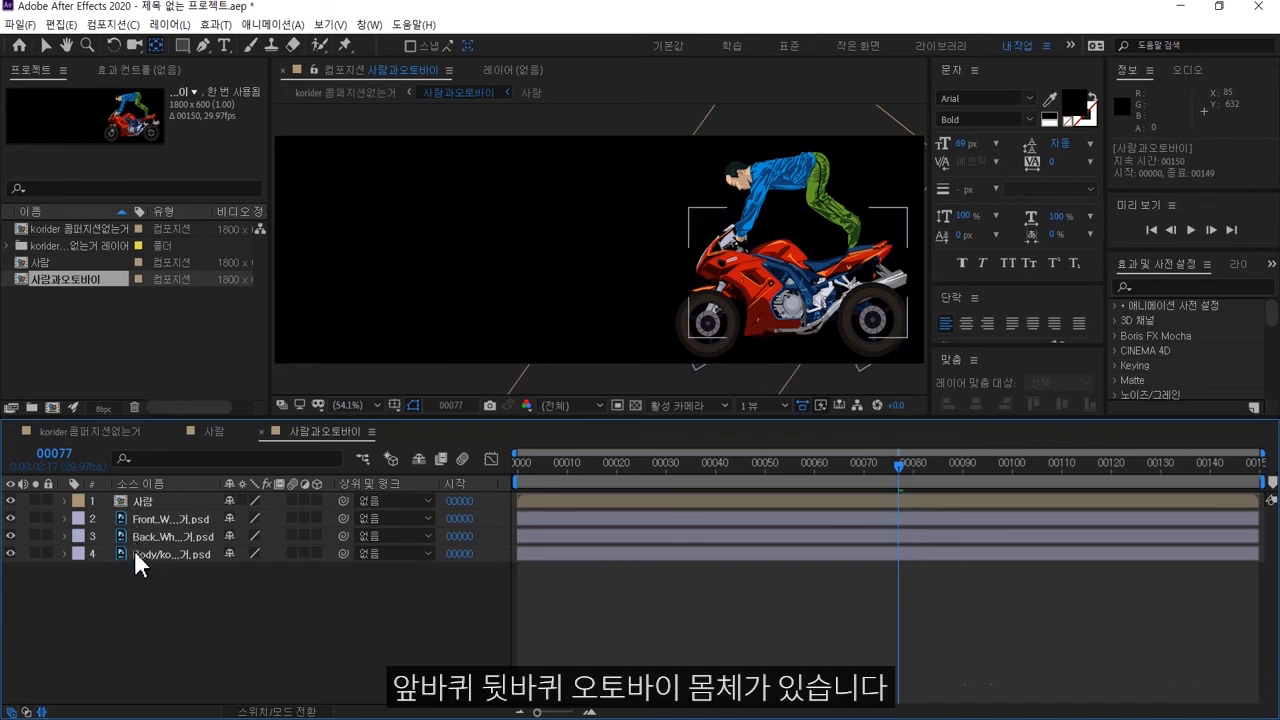
Step: Open the nested 사람 composition to examine its body and head layers, and return to the main korider composition
click(117, 503)
double_click(121, 498)
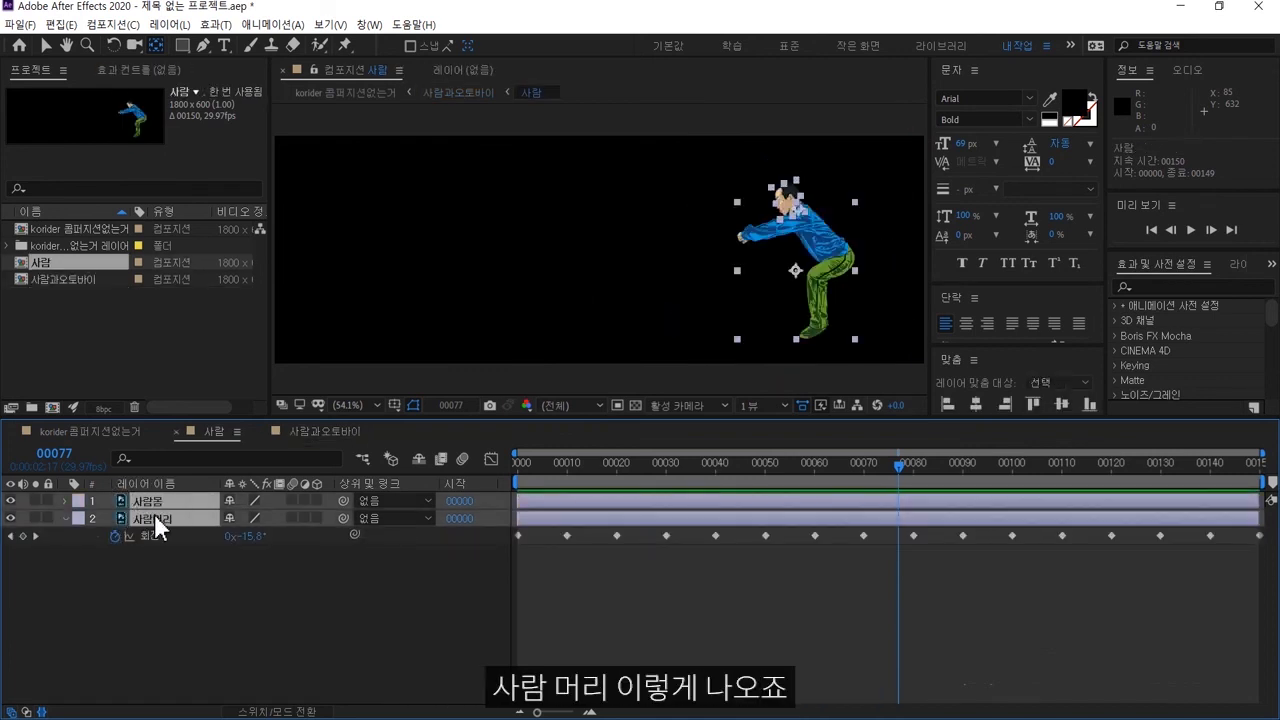
click(88, 431)
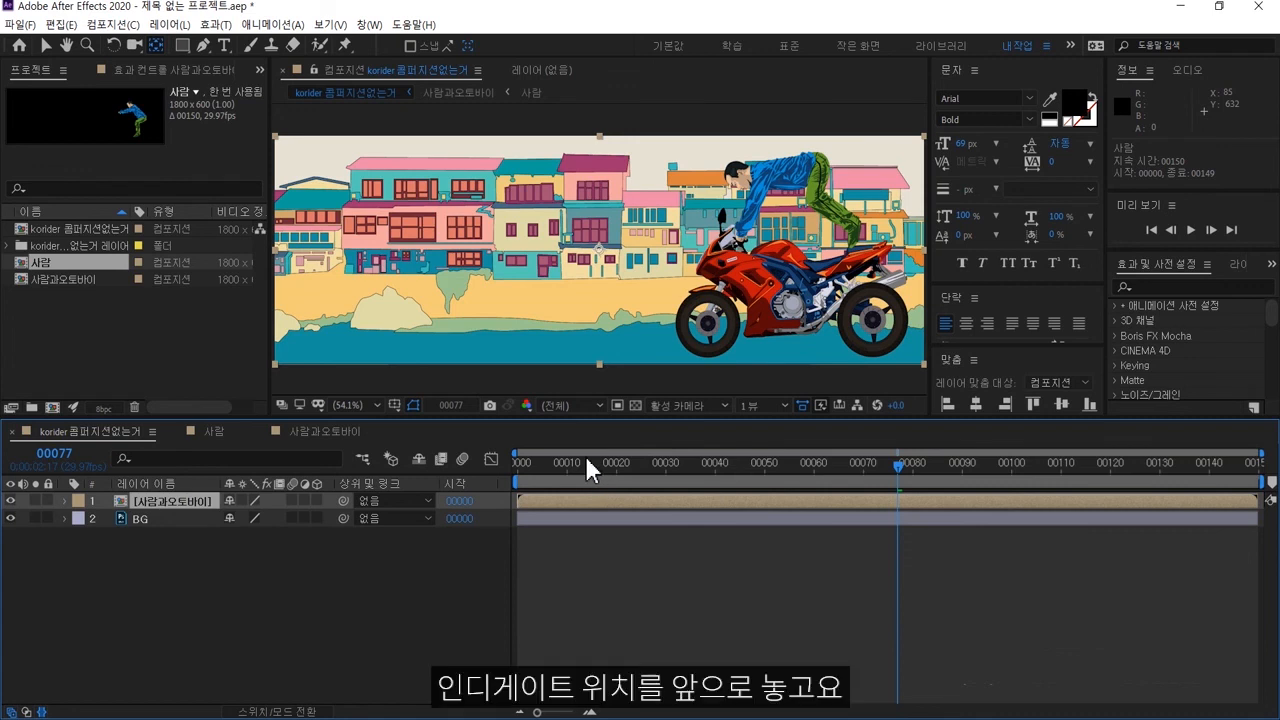
Step: Keyframe the 사람과오토바이 layer's position at 900, 300 on frame 1 and about -177, 300 on frame 40, moving it left
click(541, 462)
drag(538, 479, 523, 480)
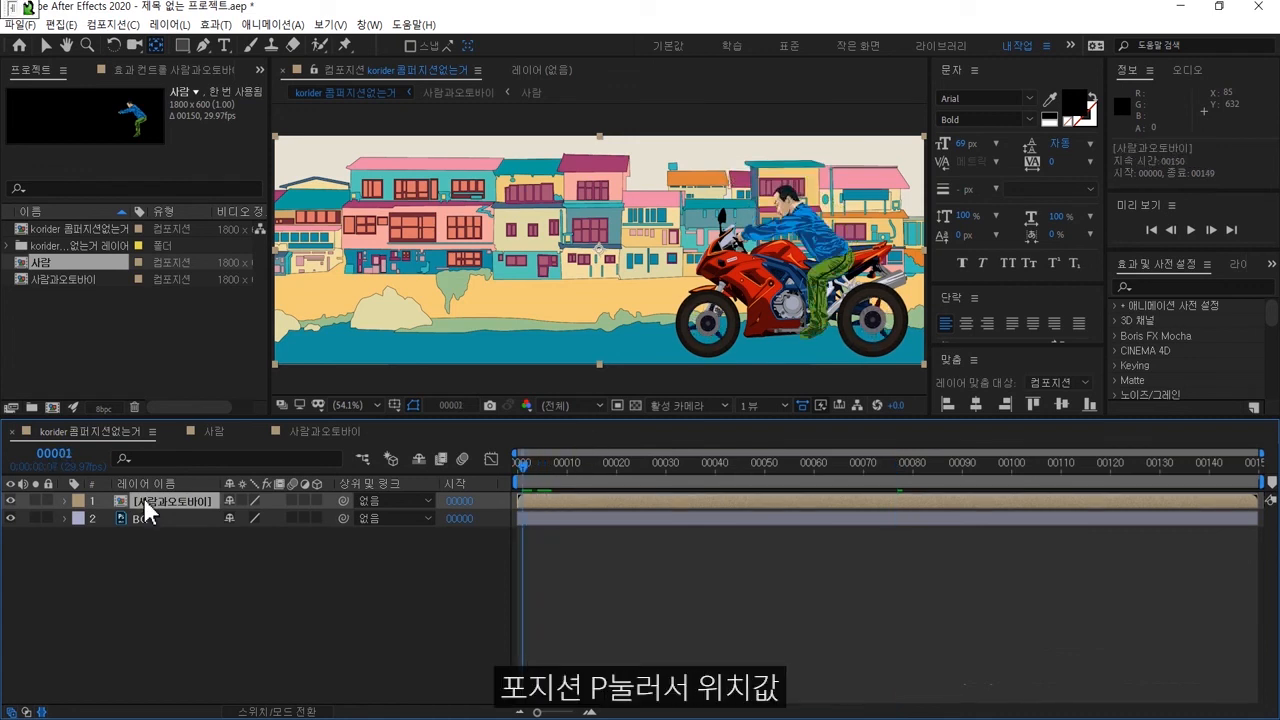
key(p)
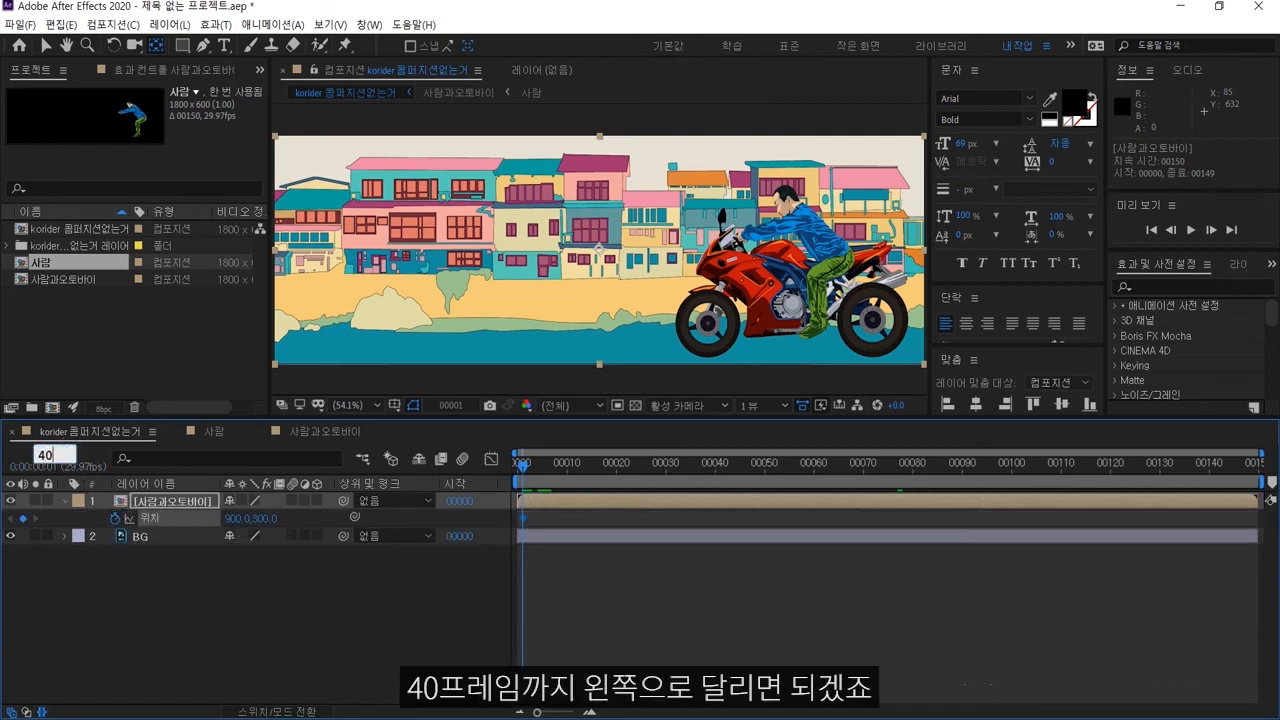
drag(232, 520, 5, 511)
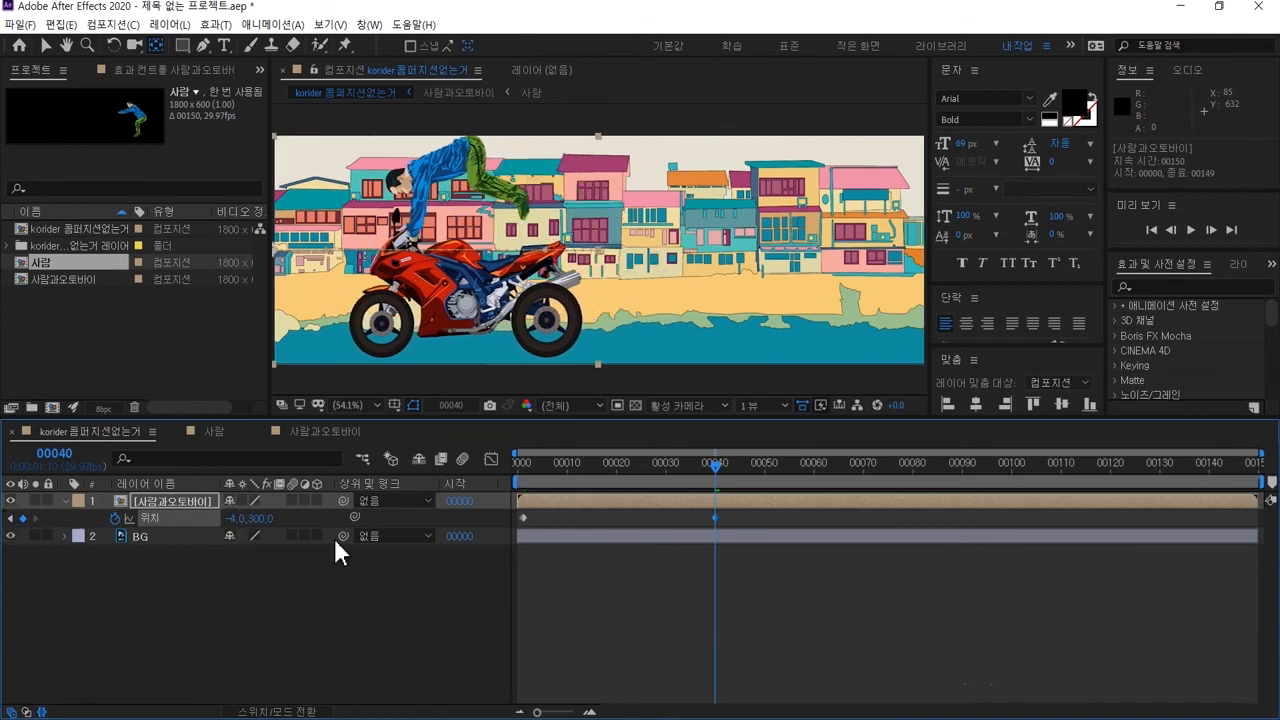
Step: Add a position keyframe of -136, 300 at frame 45 so the motorcycle rolls back slightly, and preview the animation from the start
click(740, 466)
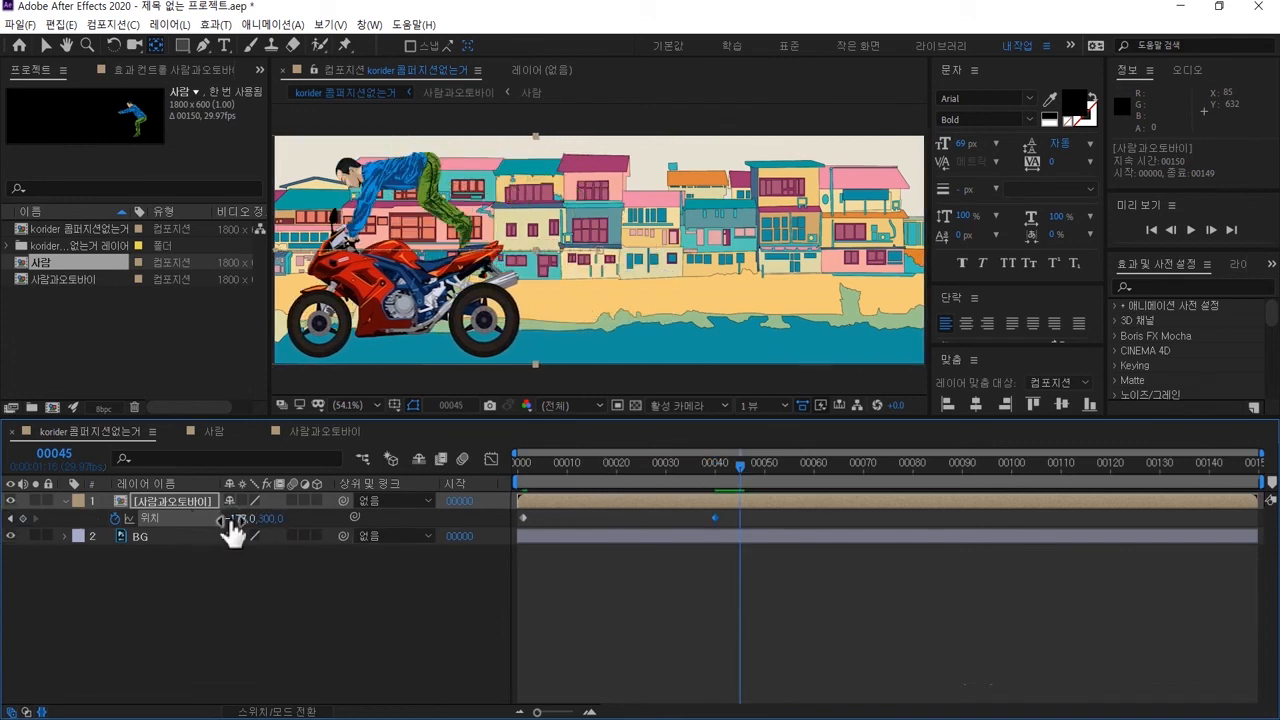
drag(232, 532, 270, 520)
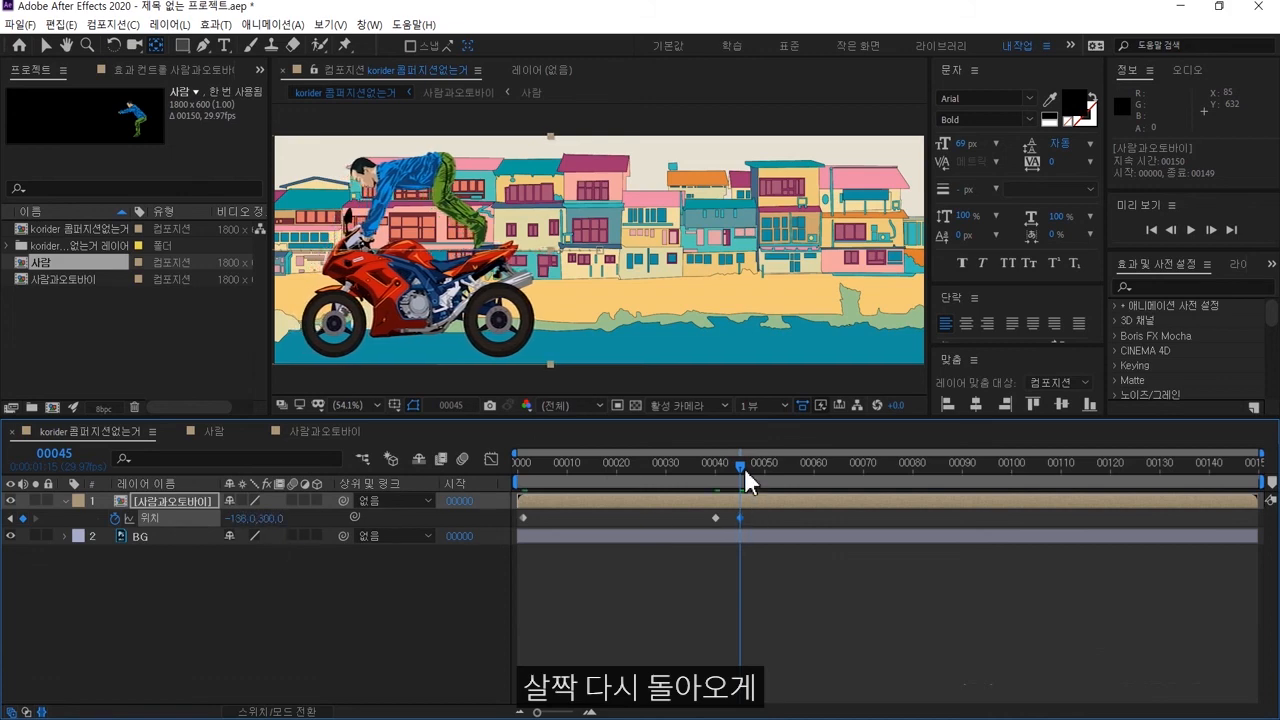
key(space)
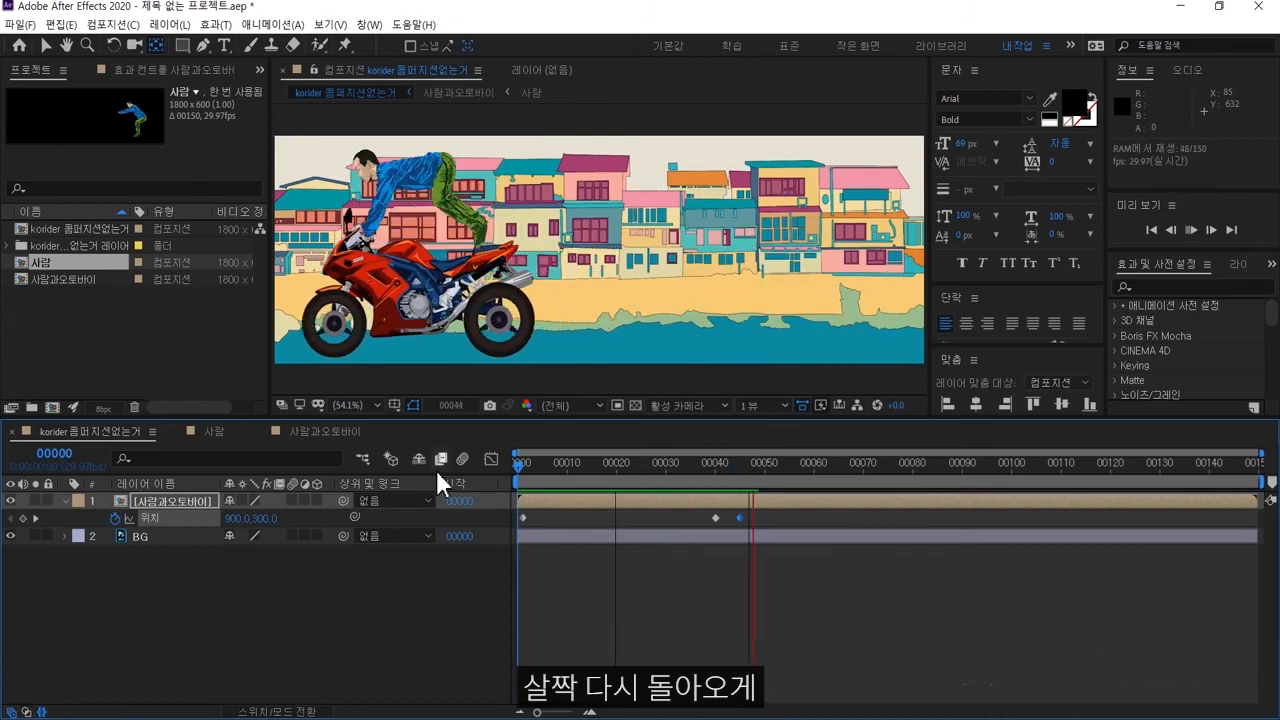